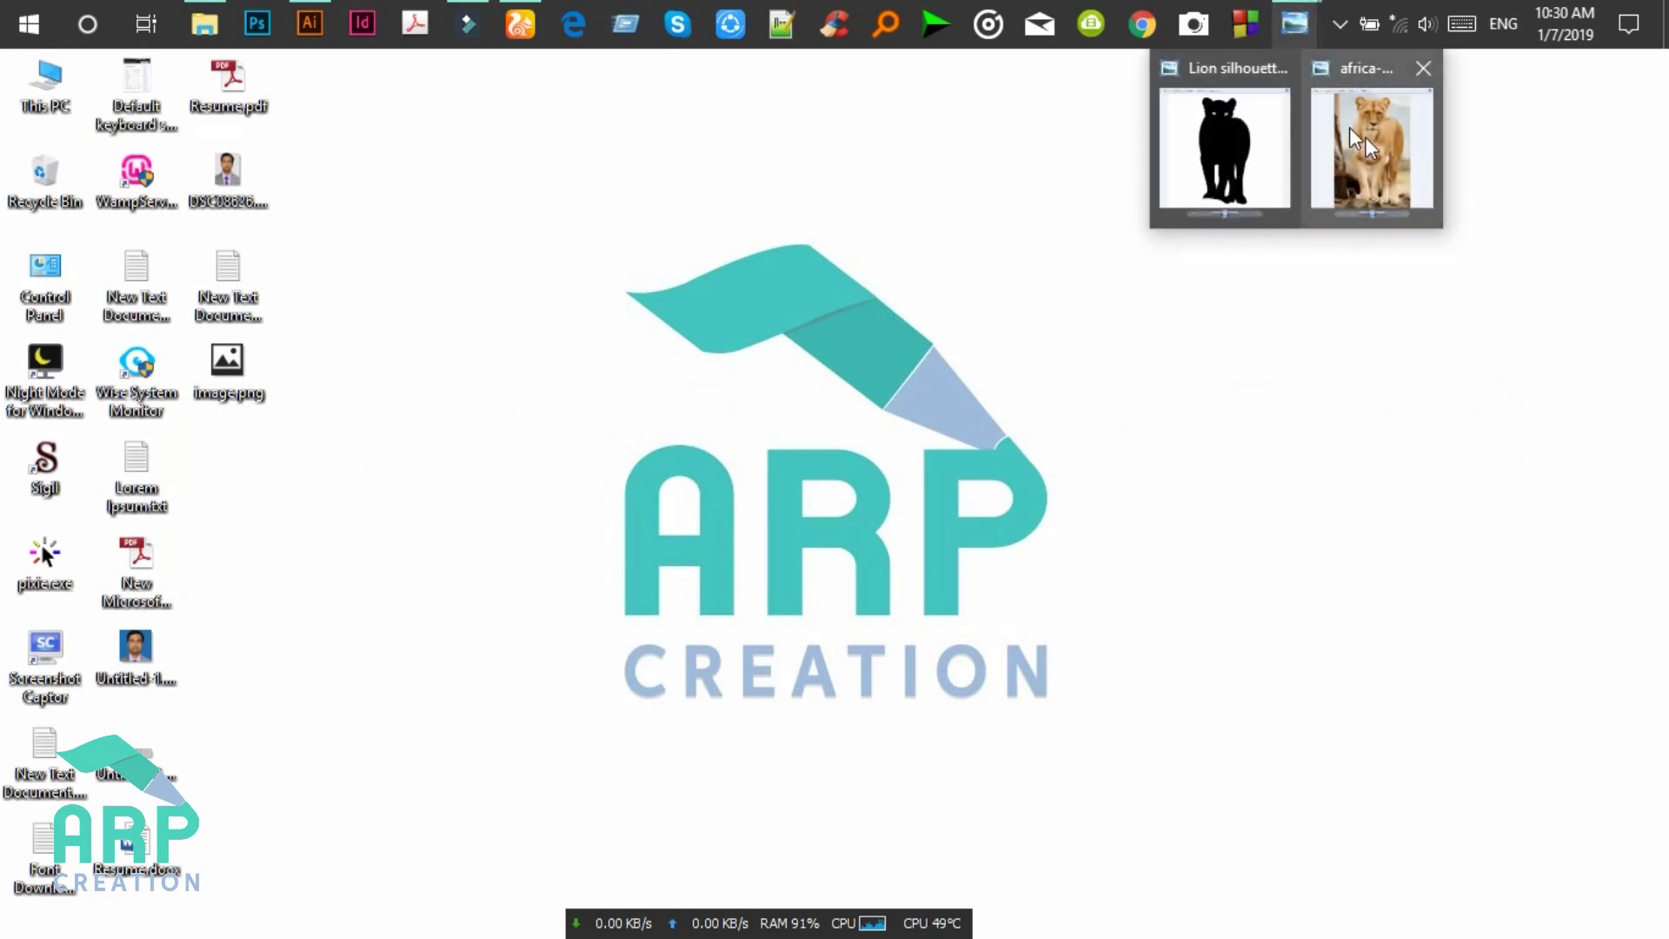
Step: View the lioness photo and silhouette reference images, then hide their windows
{"action": "left_click", "coordinate": [1413, 155]}
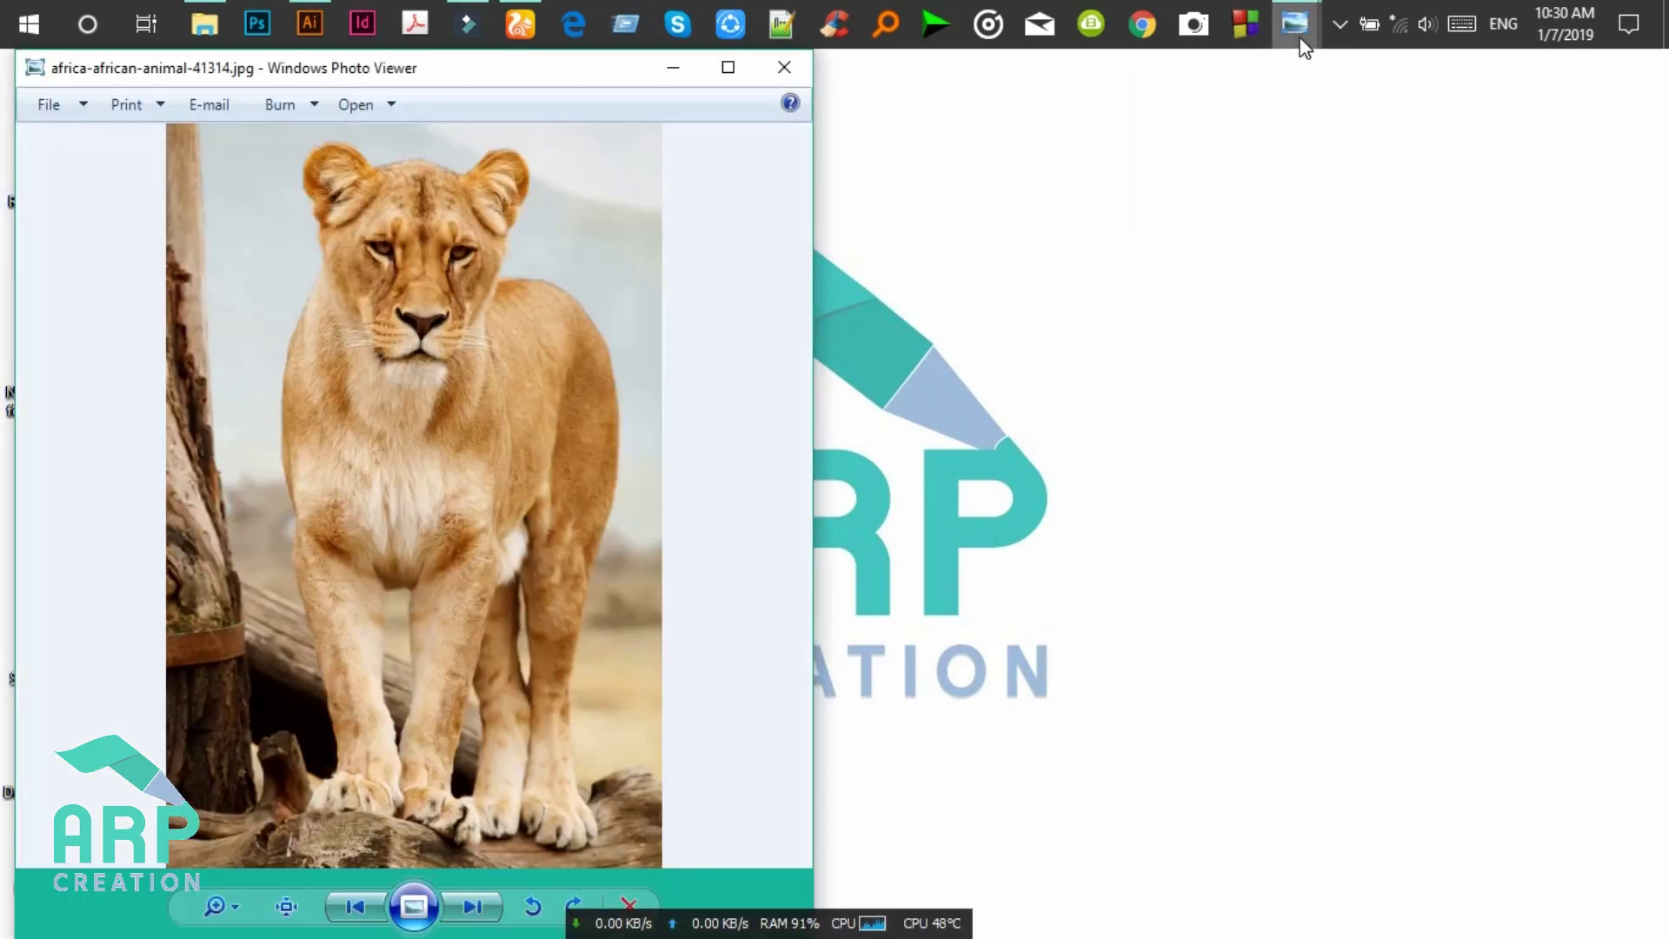
{"action": "left_click", "coordinate": [1241, 154]}
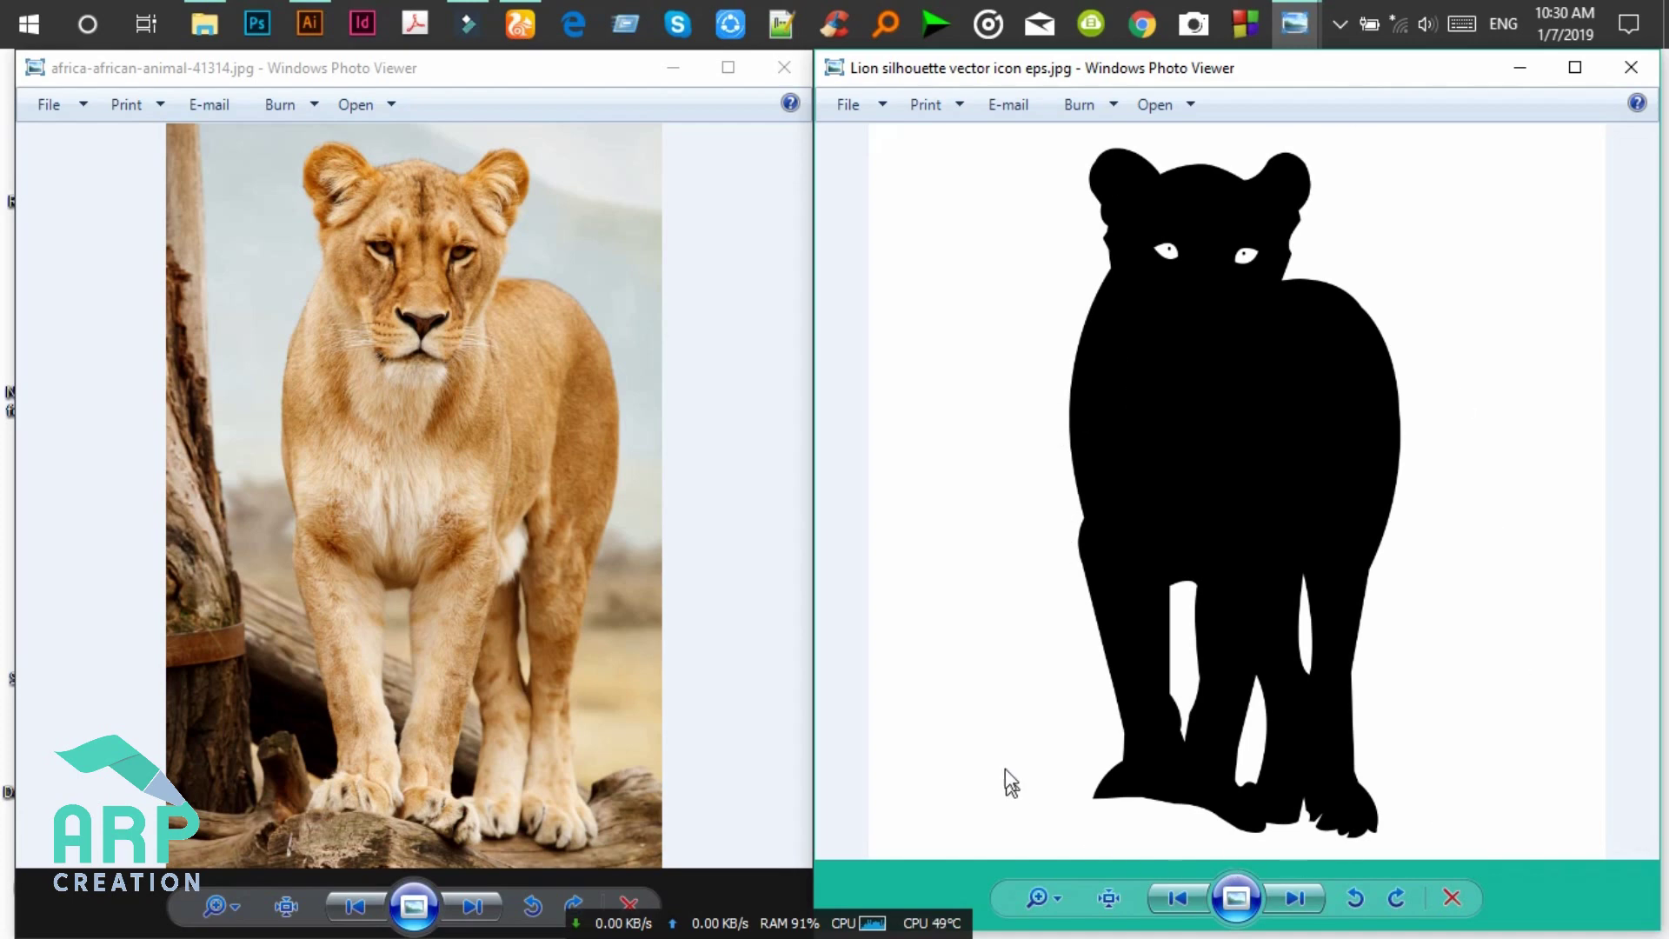
{"action": "left_click", "coordinate": [680, 71]}
{"action": "left_click", "coordinate": [1520, 67]}
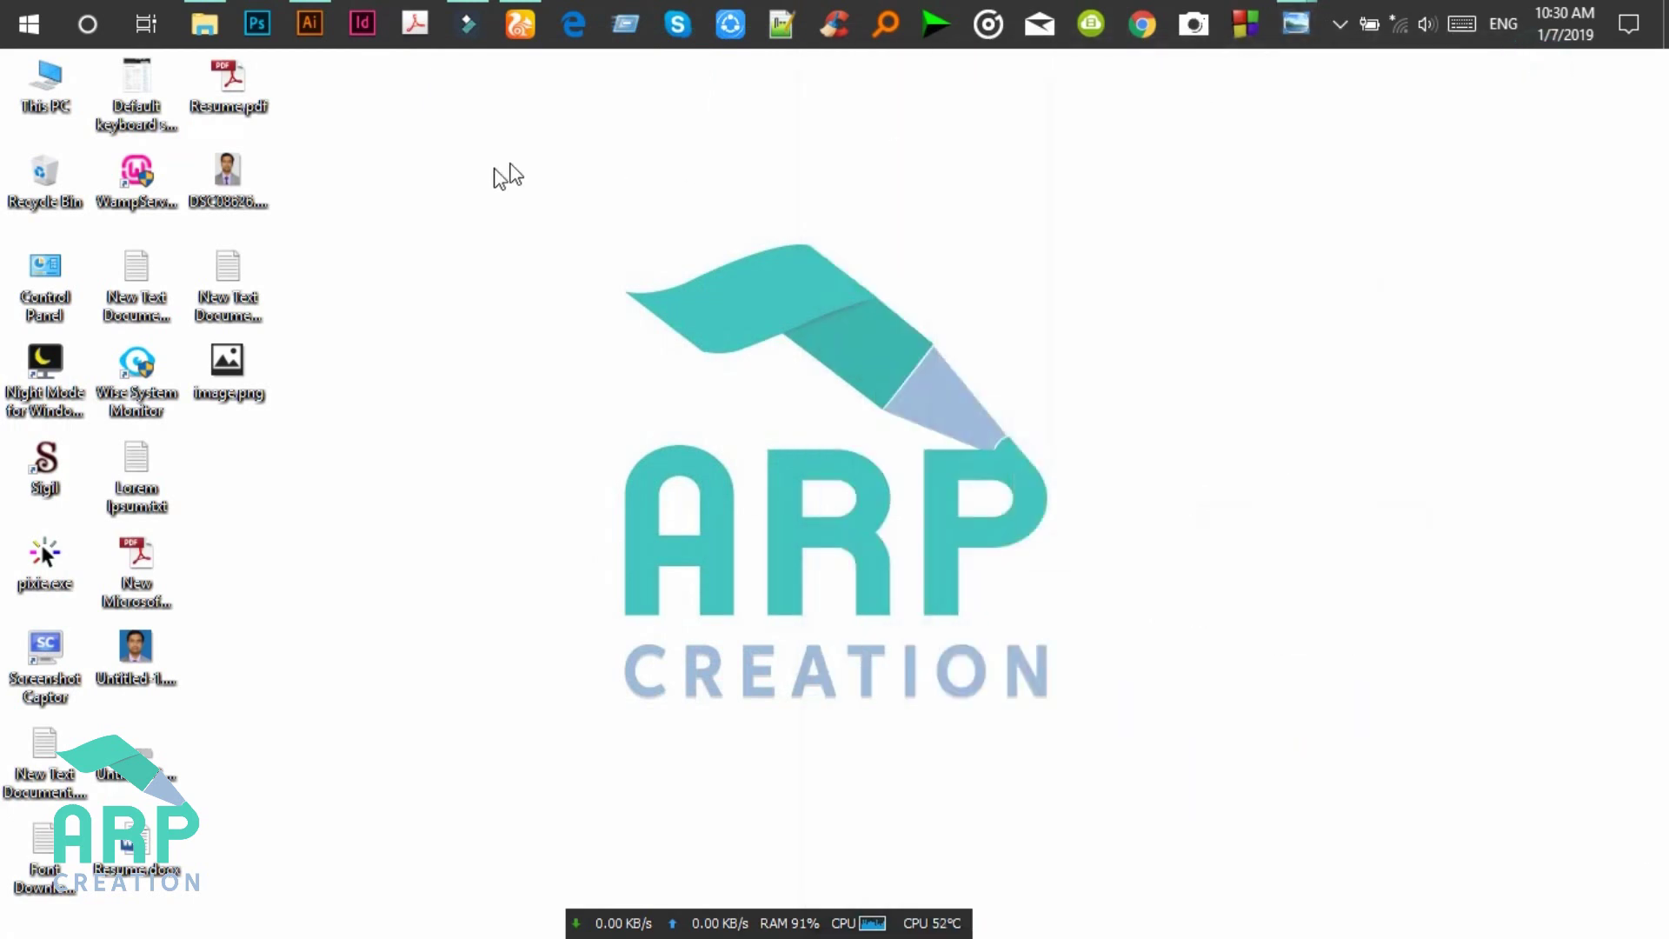
Step: Return to the Illustrator document at 100% zoom on the lioness's head, with the Pen tool active
{"action": "left_click", "coordinate": [310, 28]}
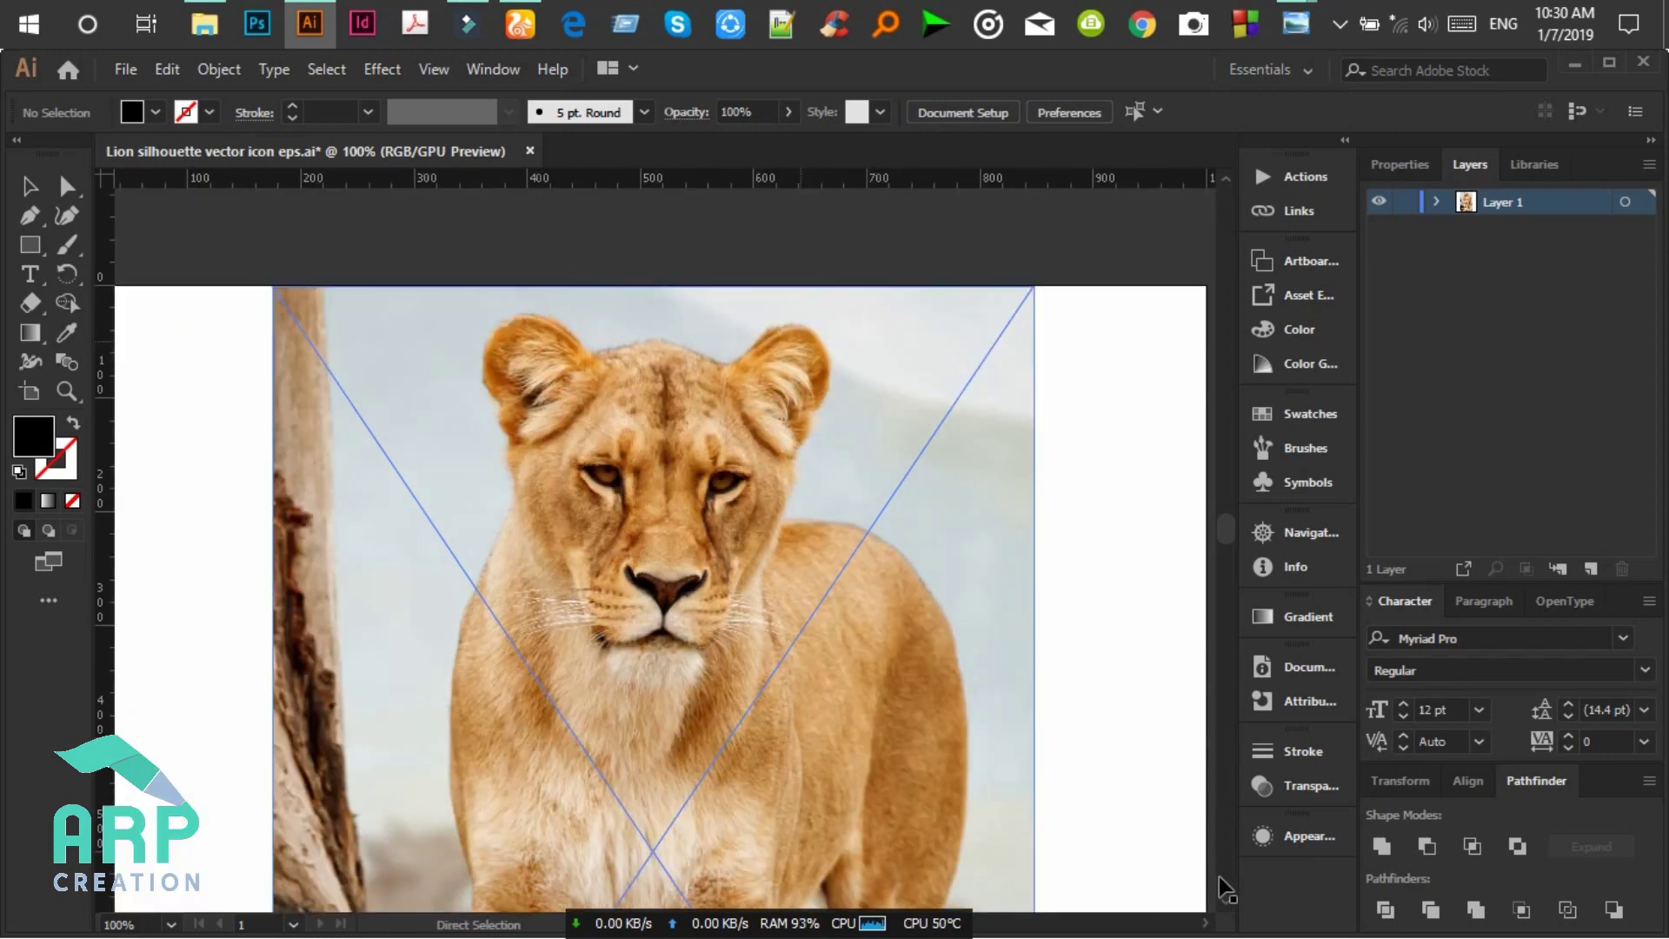
{"action": "left_click", "coordinate": [1226, 903]}
{"action": "key", "text": "minus"}
{"action": "key", "text": "ctrl+minus"}
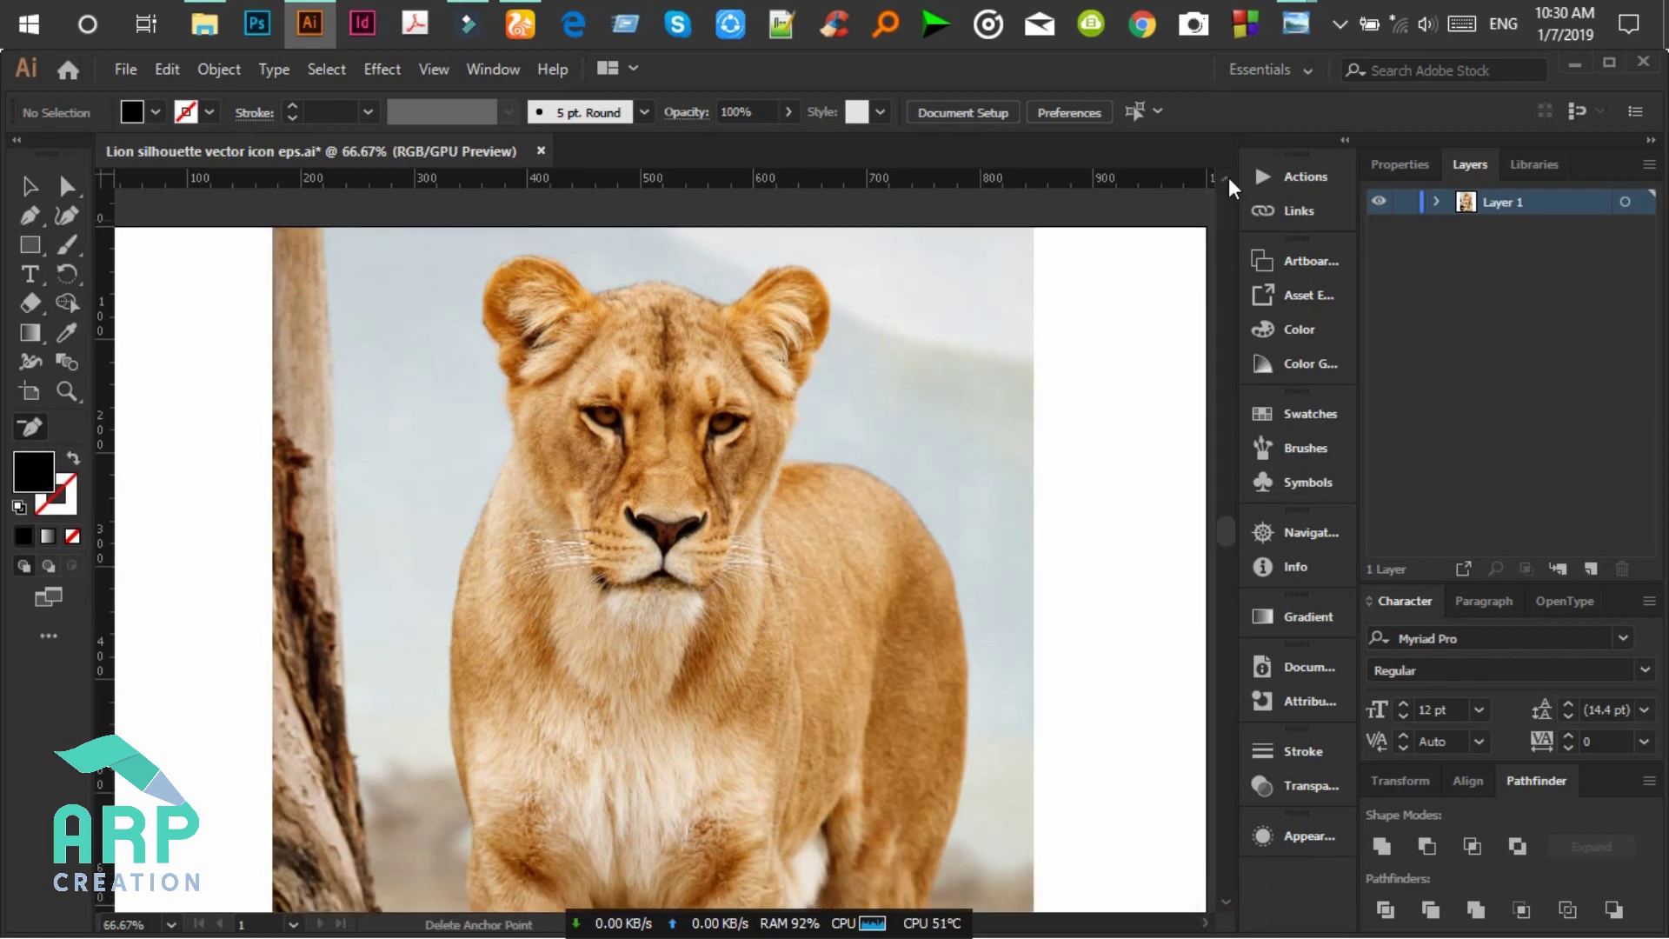
{"action": "left_click", "coordinate": [1228, 532]}
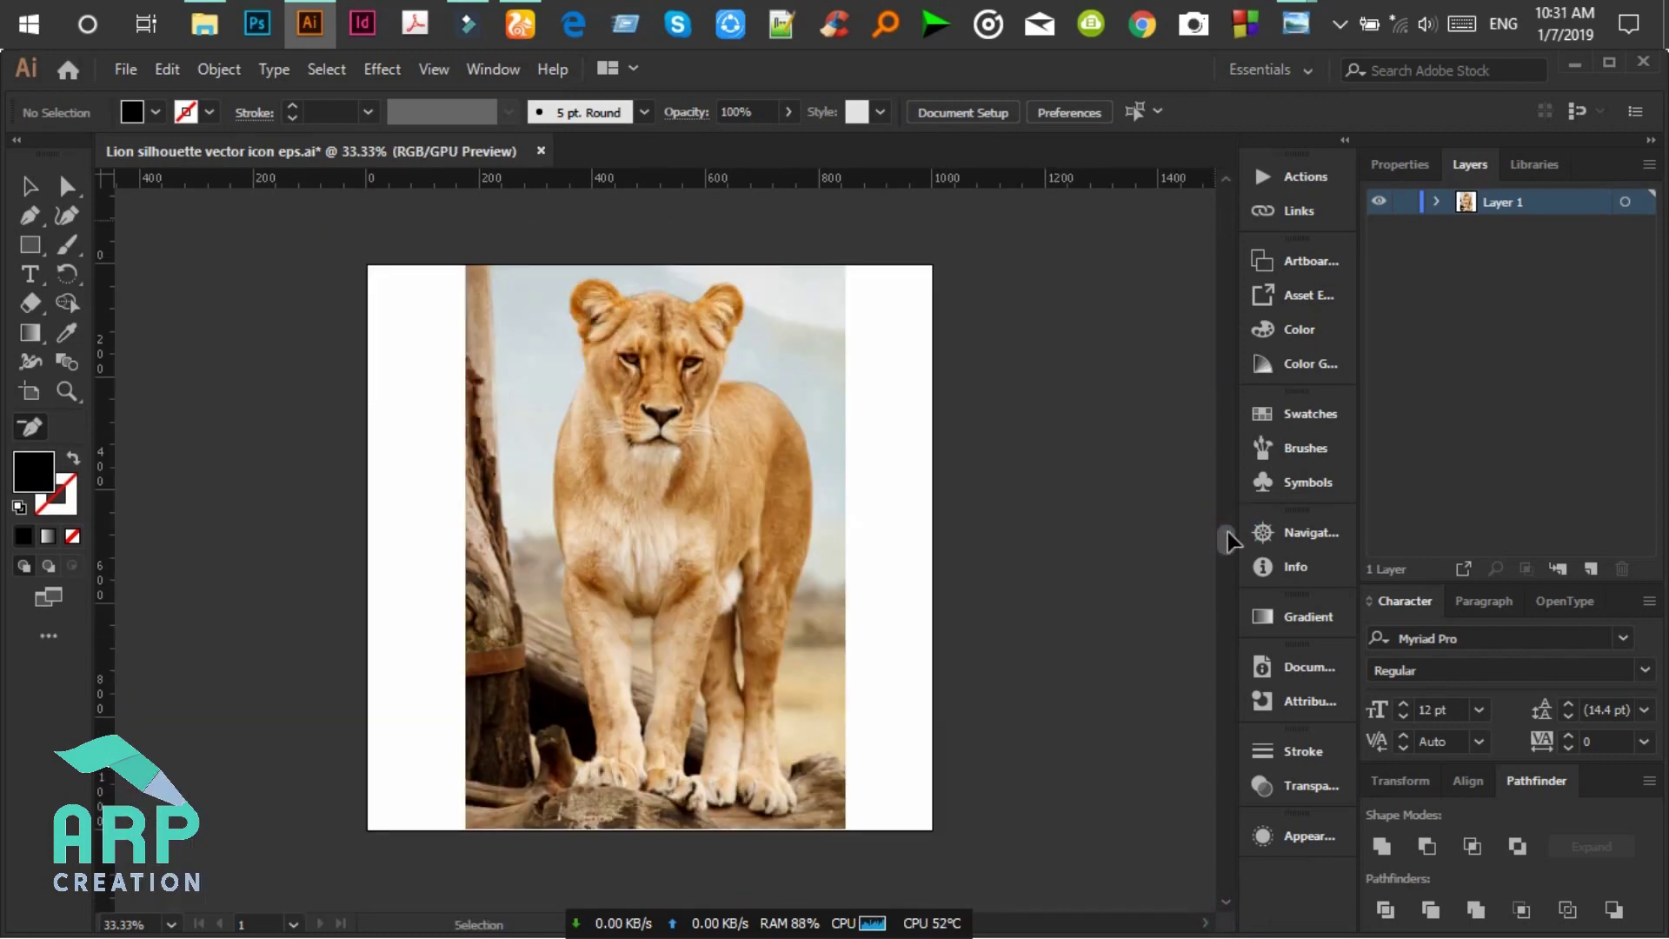
{"action": "key", "text": "ctrl+minus"}
{"action": "key", "text": "ctrl+plus"}
{"action": "key", "text": "ctrl+plus"}
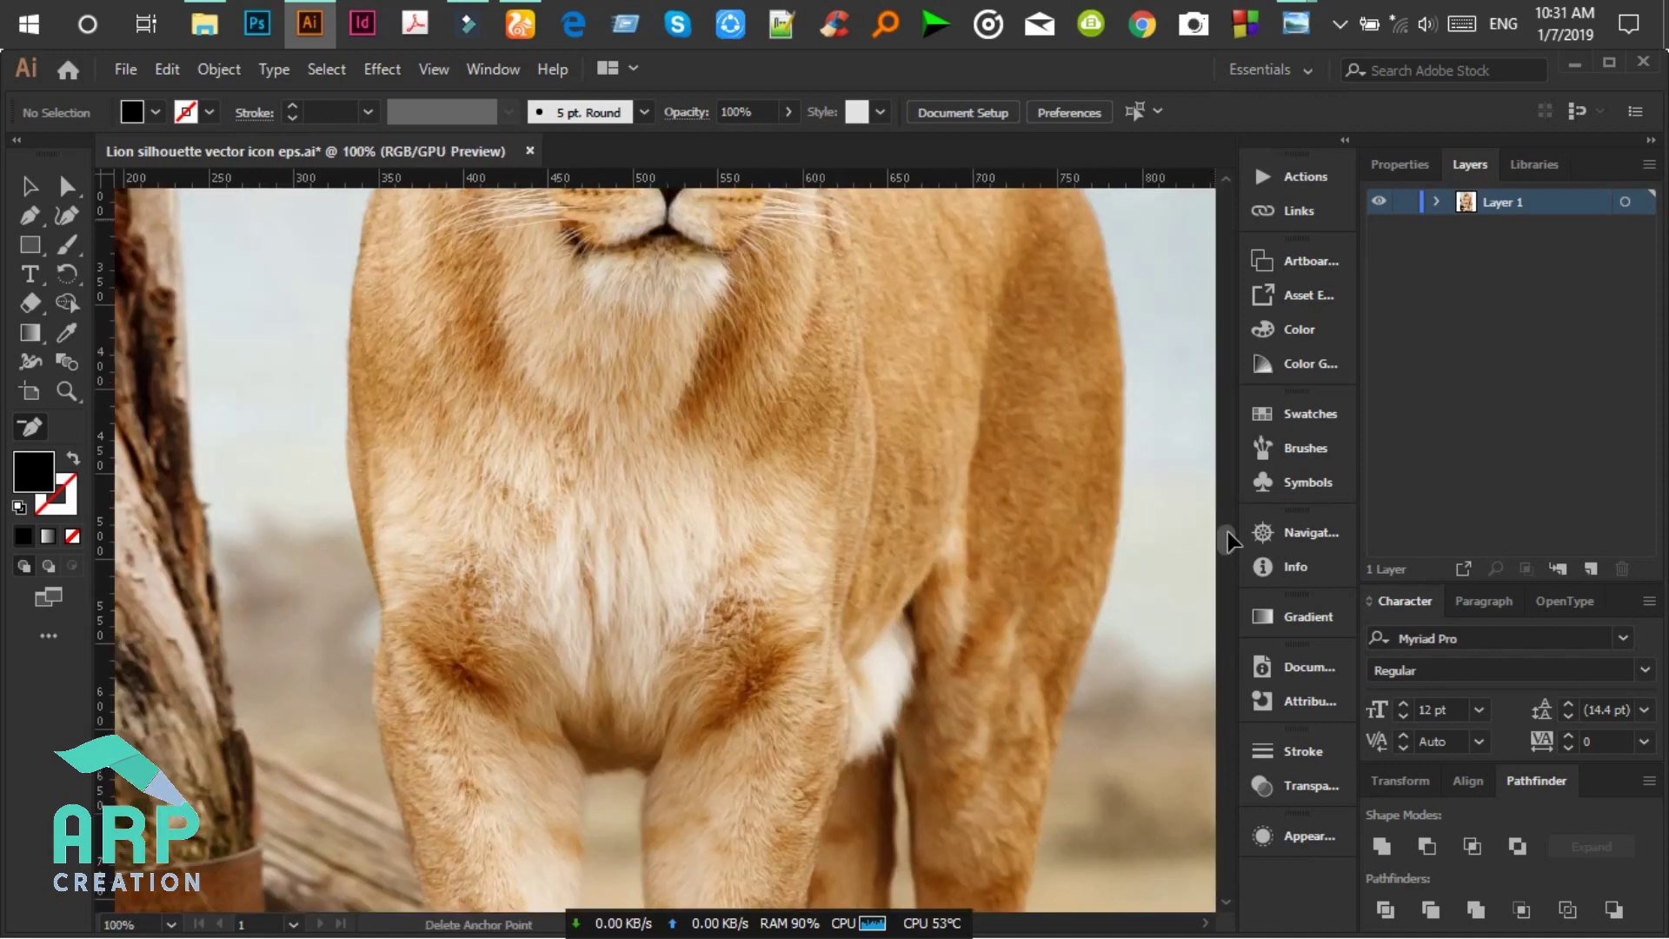
{"action": "left_click_drag", "start_coordinate": [1228, 532], "coordinate": [1231, 502]}
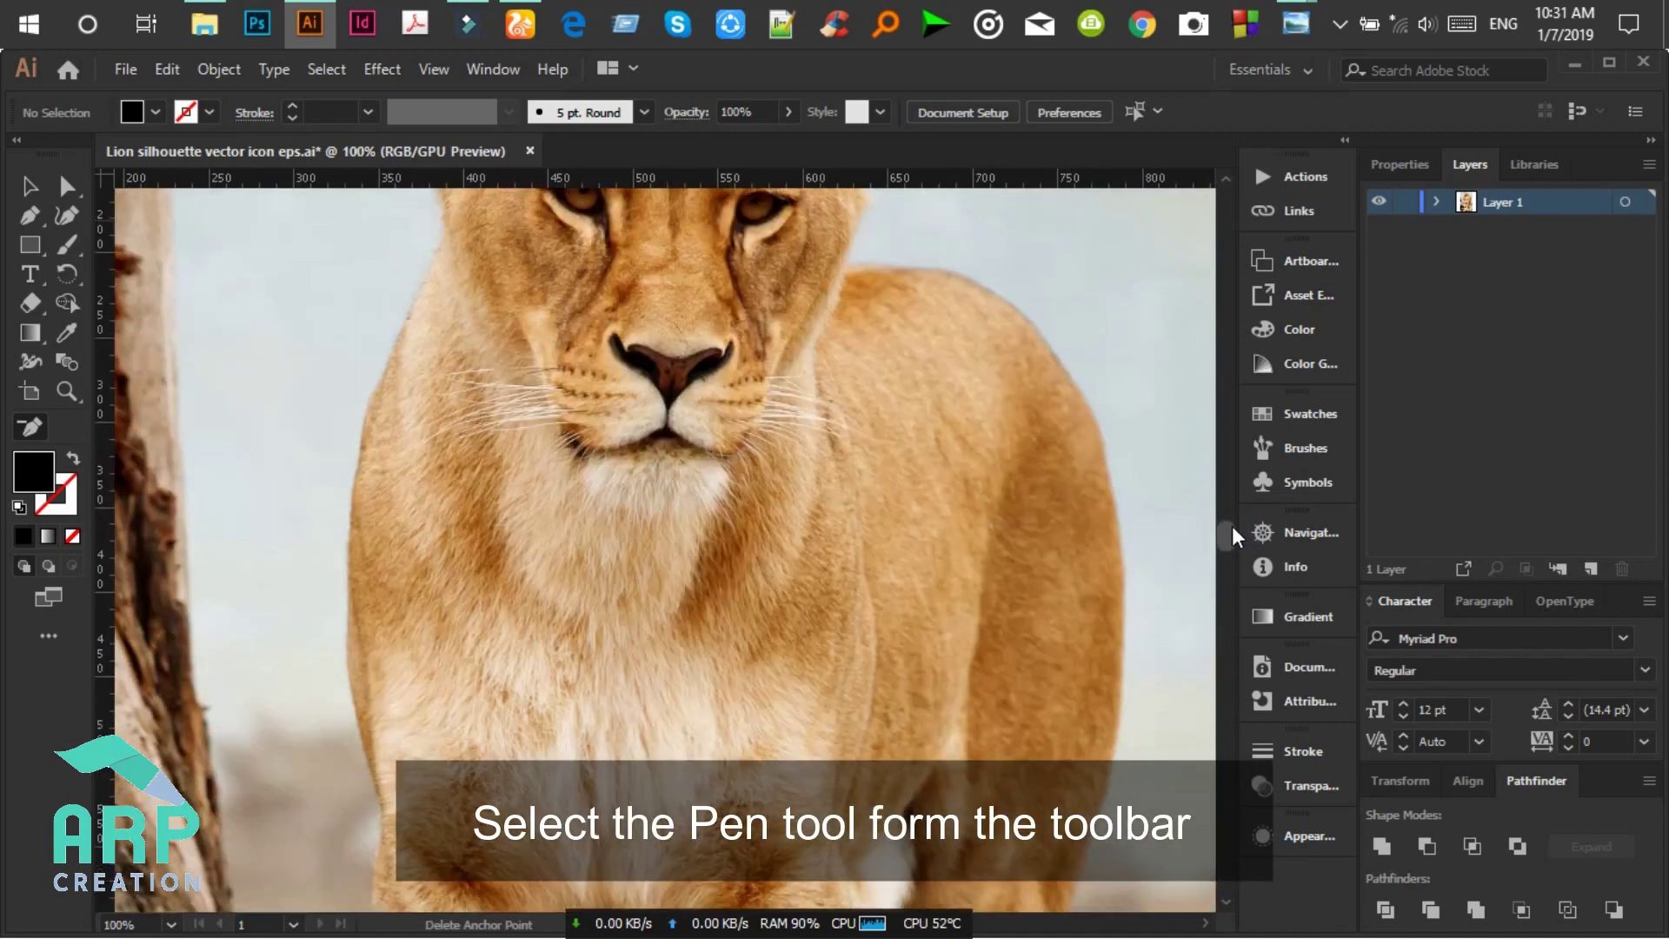
{"action": "scroll", "coordinate": [1233, 521], "scroll_direction": "up", "scroll_amount": 4}
{"action": "left_click", "coordinate": [30, 214]}
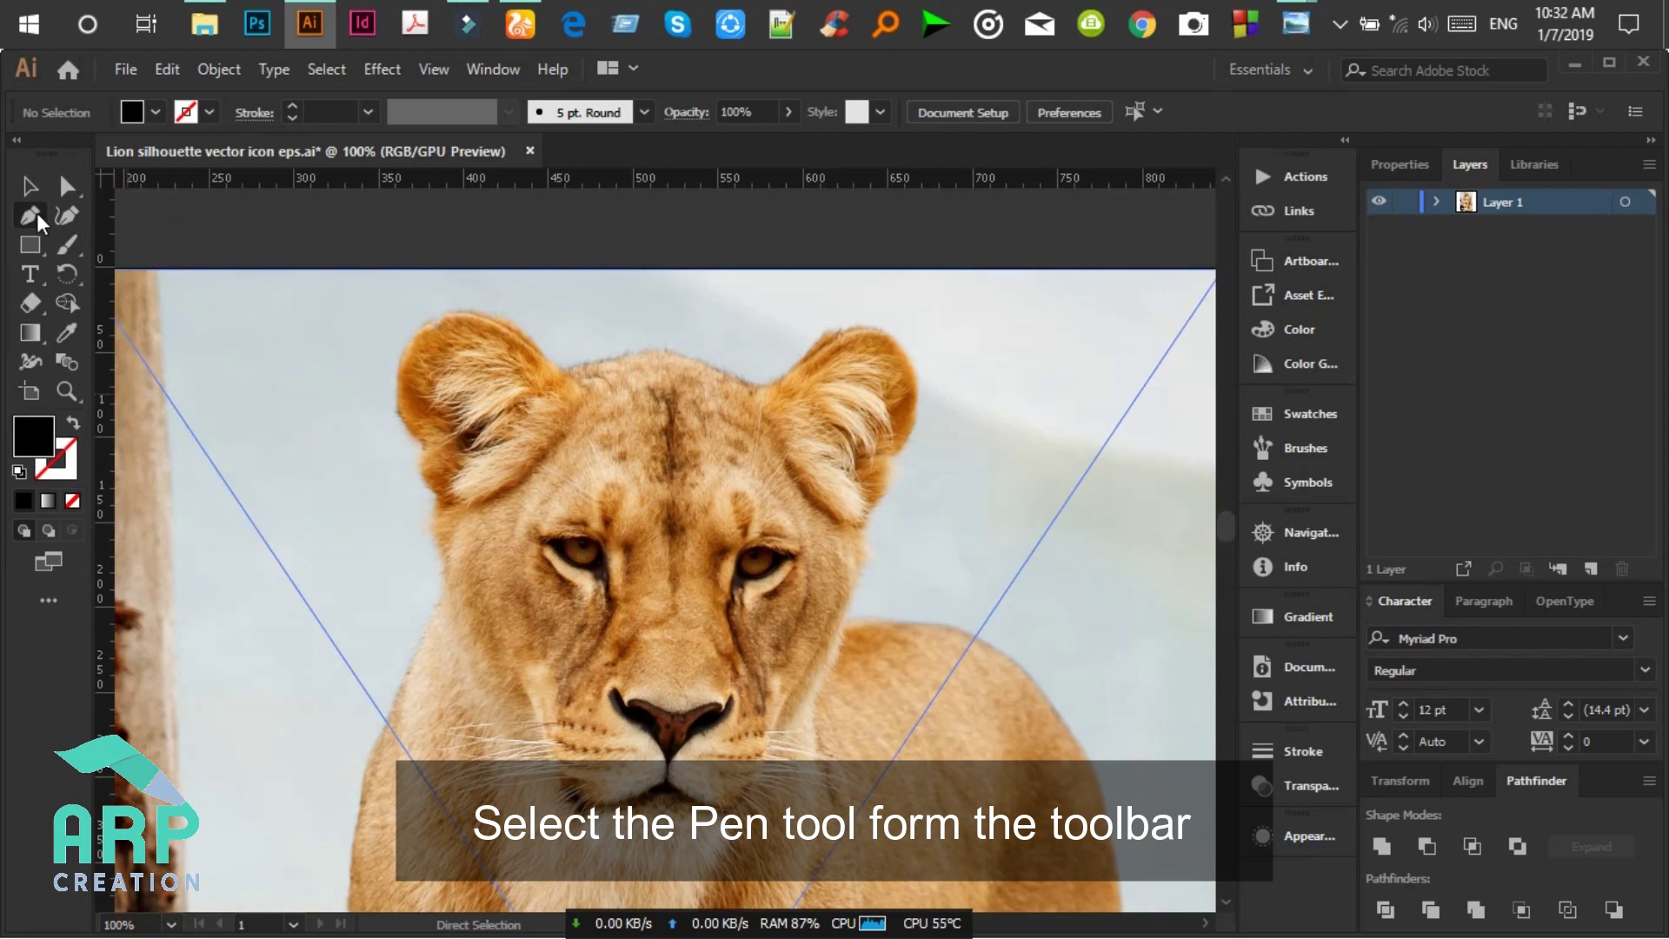
Step: Begin a fill-None path curving across the top of the lioness's head
{"action": "left_click", "coordinate": [557, 368]}
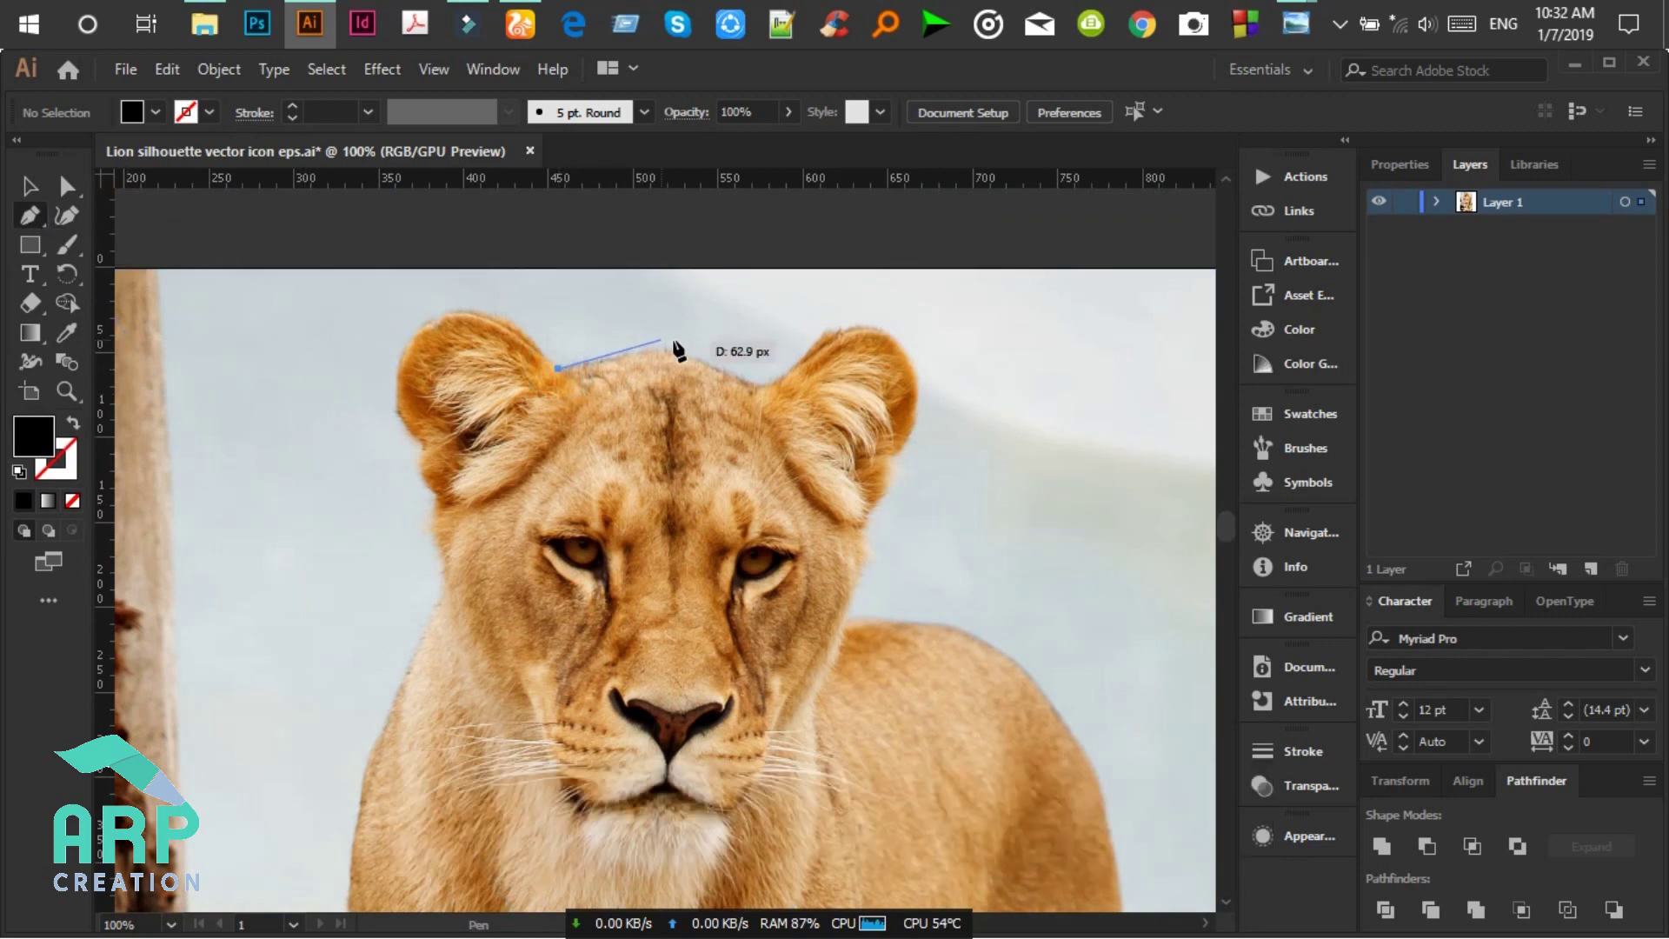
{"action": "left_click_drag", "start_coordinate": [668, 349], "coordinate": [718, 355]}
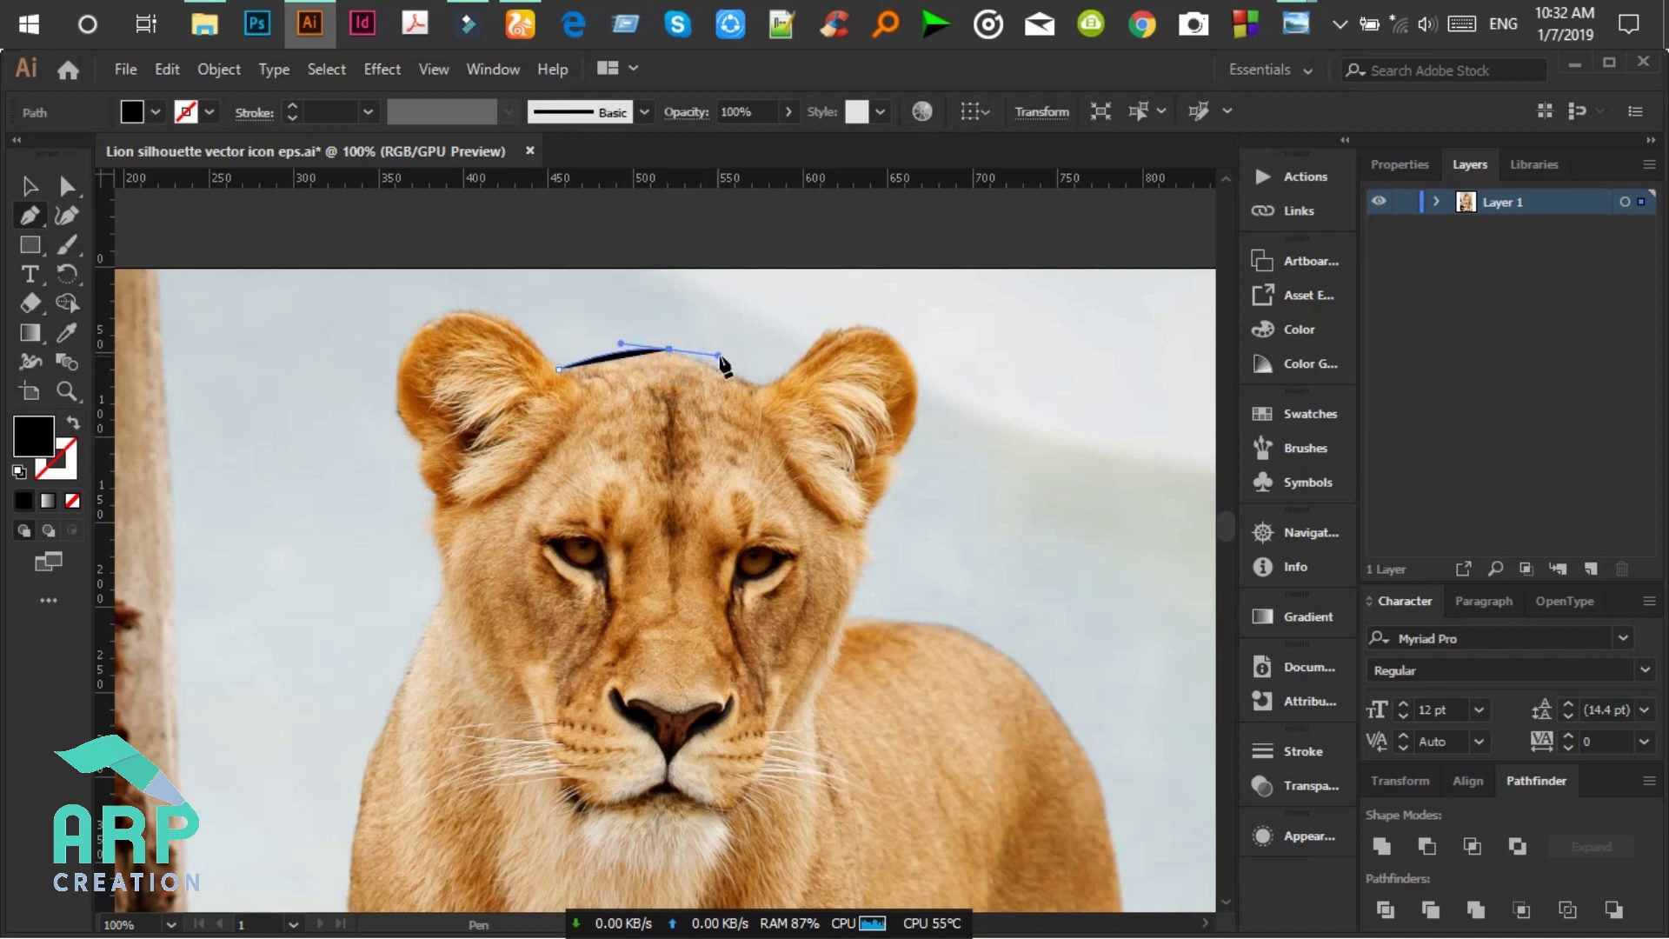
{"action": "left_click", "coordinate": [73, 501]}
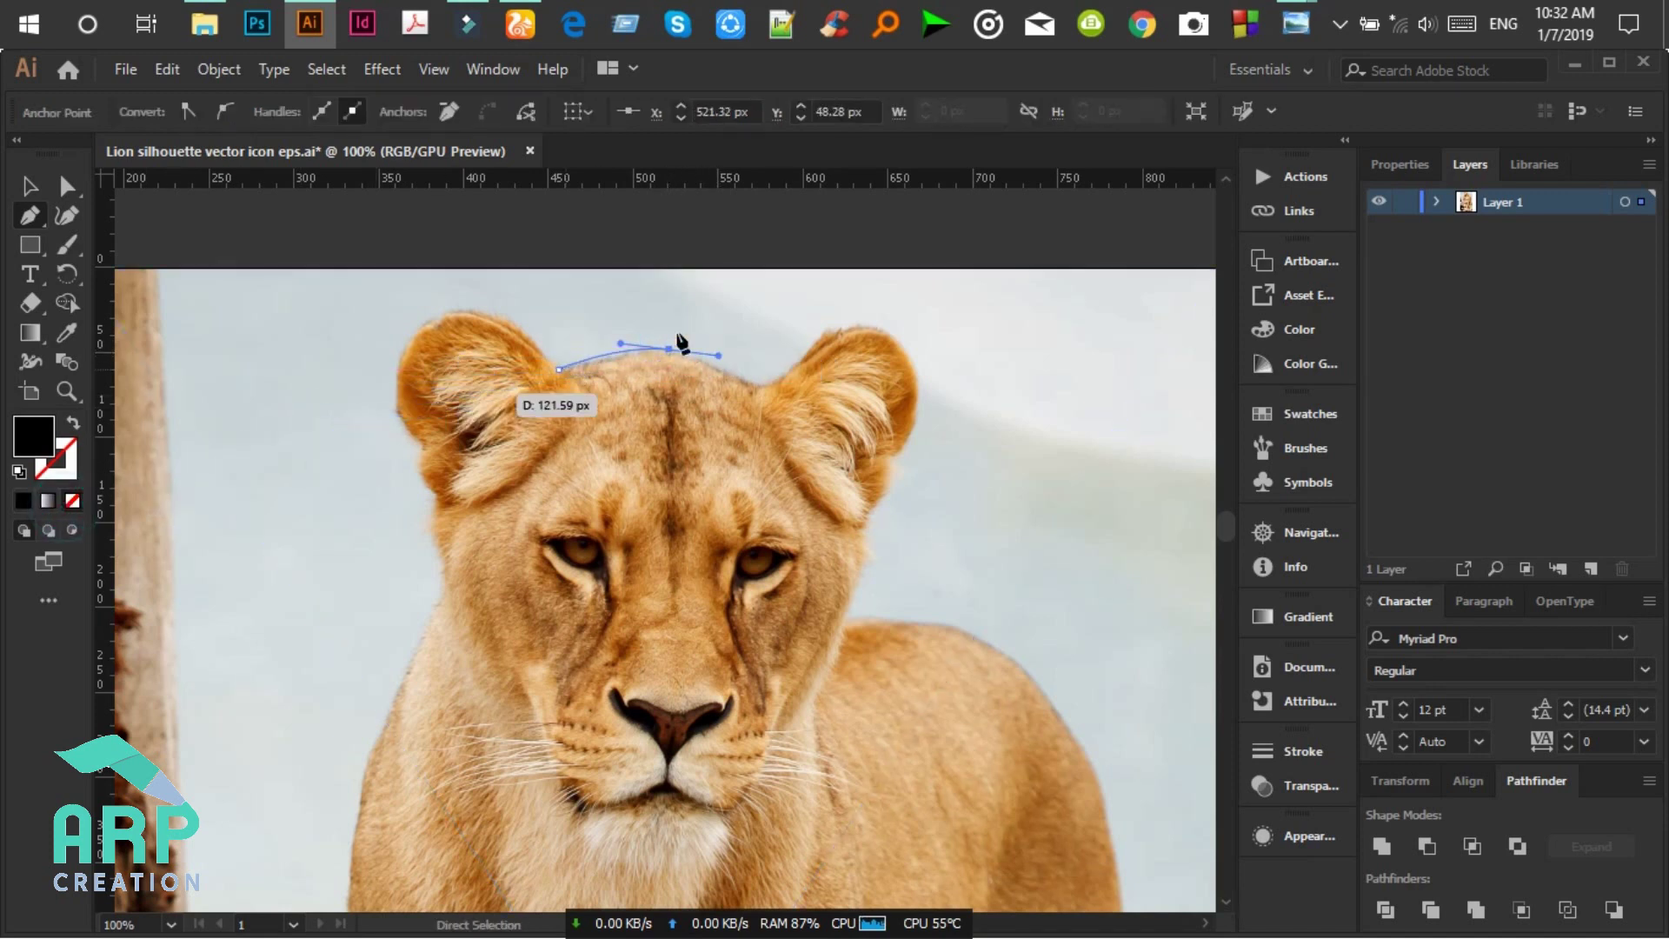
{"action": "left_click", "coordinate": [757, 385]}
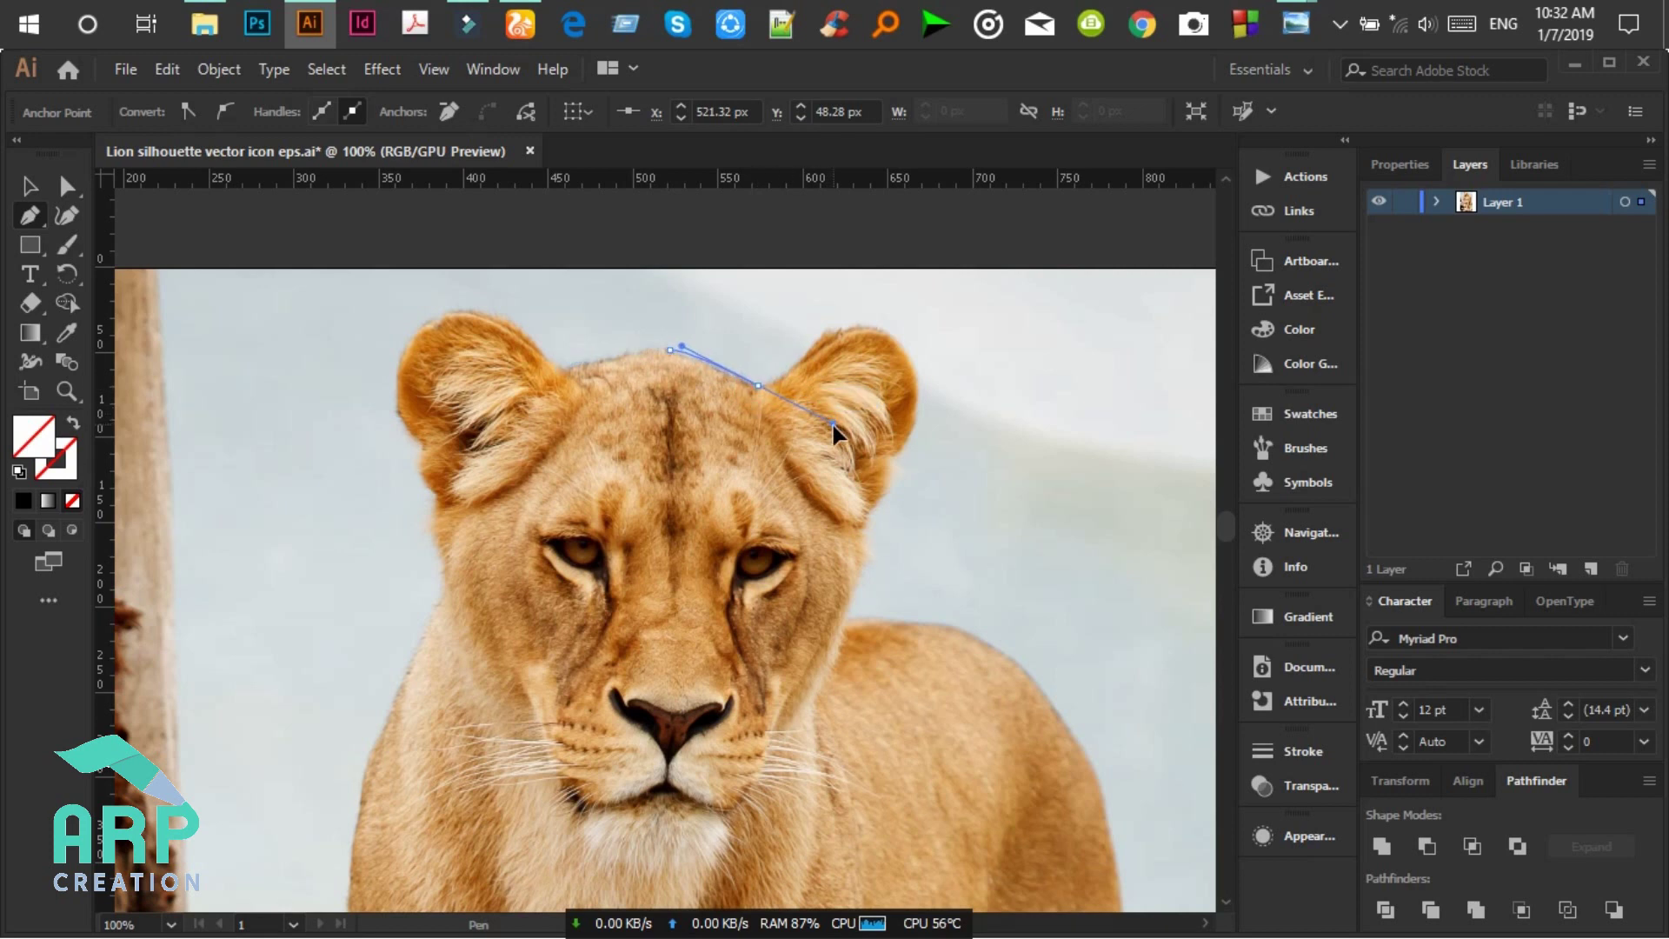
{"action": "mouse_move", "coordinate": [670, 350]}
{"action": "left_mouse_down"}
{"action": "mouse_move", "coordinate": [758, 388]}
{"action": "mouse_move", "coordinate": [823, 342]}
{"action": "mouse_move", "coordinate": [864, 278]}
{"action": "mouse_move", "coordinate": [812, 352]}
{"action": "left_mouse_up"}
{"action": "left_click", "coordinate": [820, 339]}
Step: Trace over the right ear and down the cheek to the neck with corner anchors
{"action": "left_click_drag", "start_coordinate": [918, 381], "coordinate": [961, 474]}
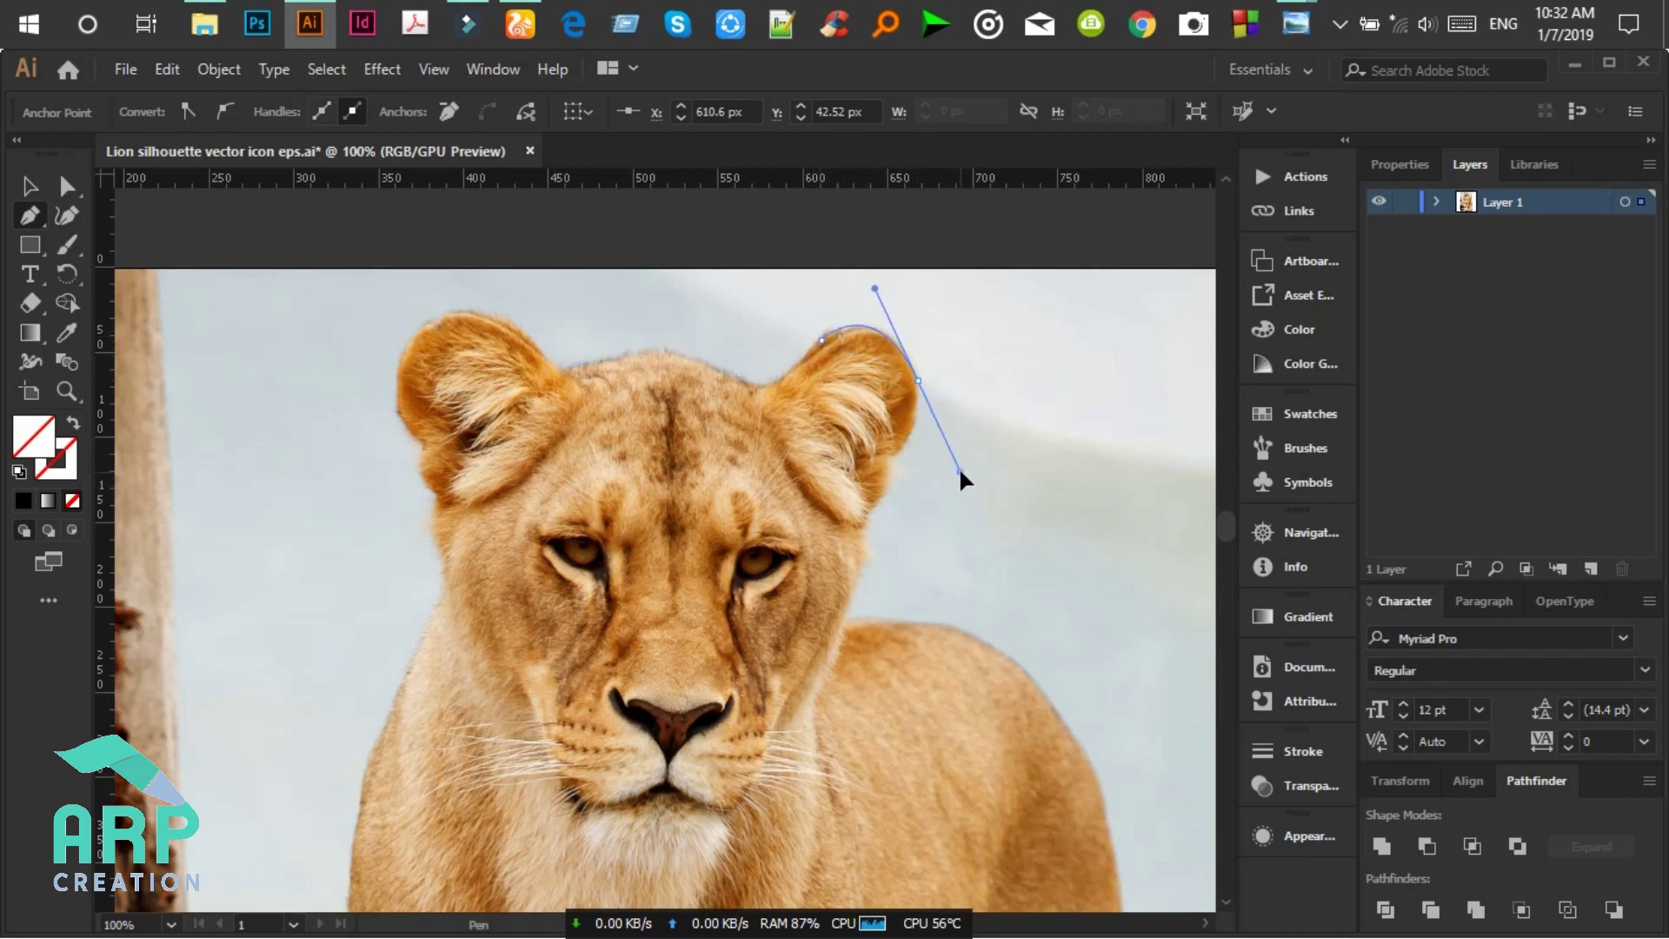
{"action": "left_click", "coordinate": [918, 380]}
{"action": "left_click_drag", "start_coordinate": [887, 457], "coordinate": [848, 489]}
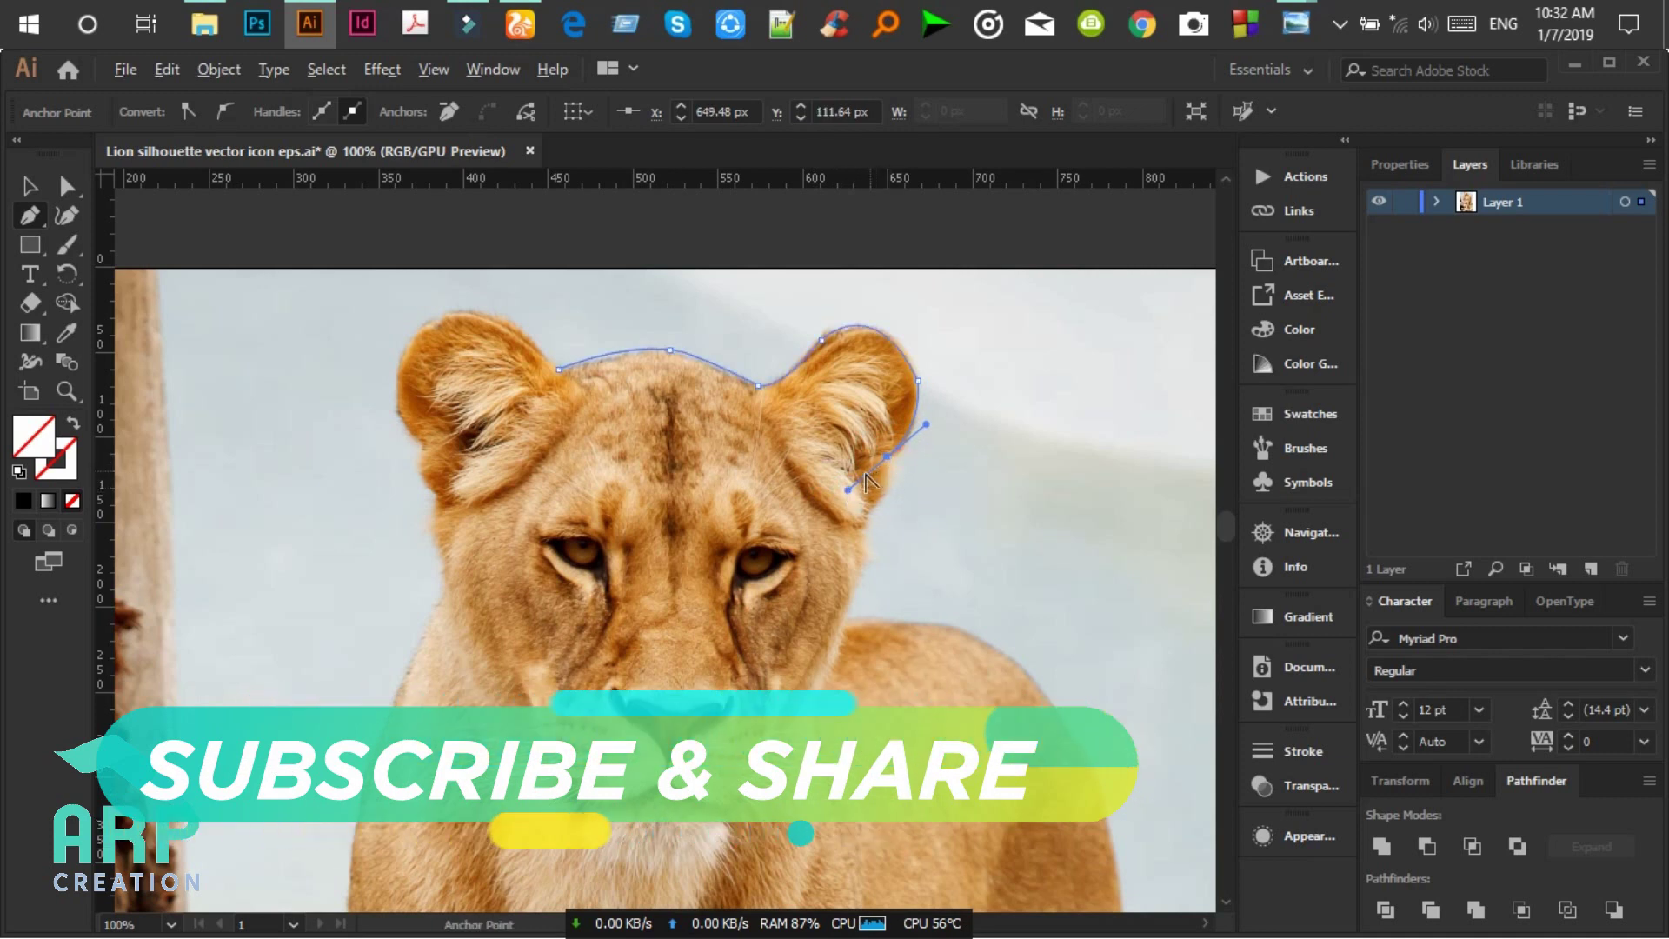
{"action": "left_click", "coordinate": [887, 458]}
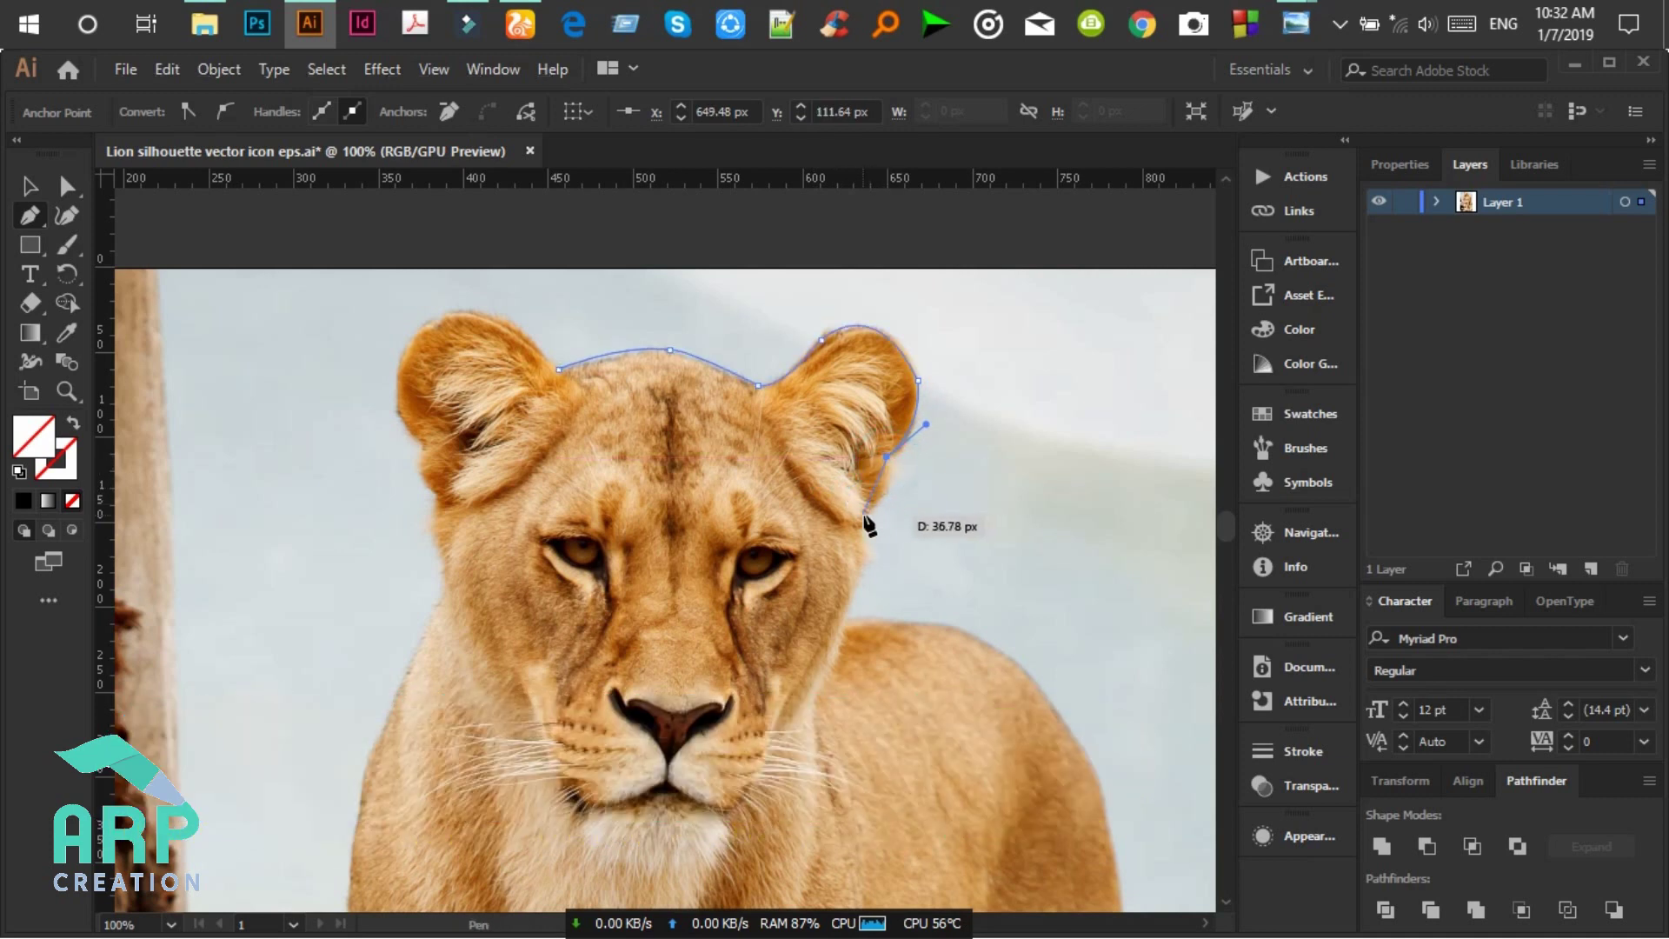
{"action": "left_click_drag", "start_coordinate": [863, 528], "coordinate": [805, 554]}
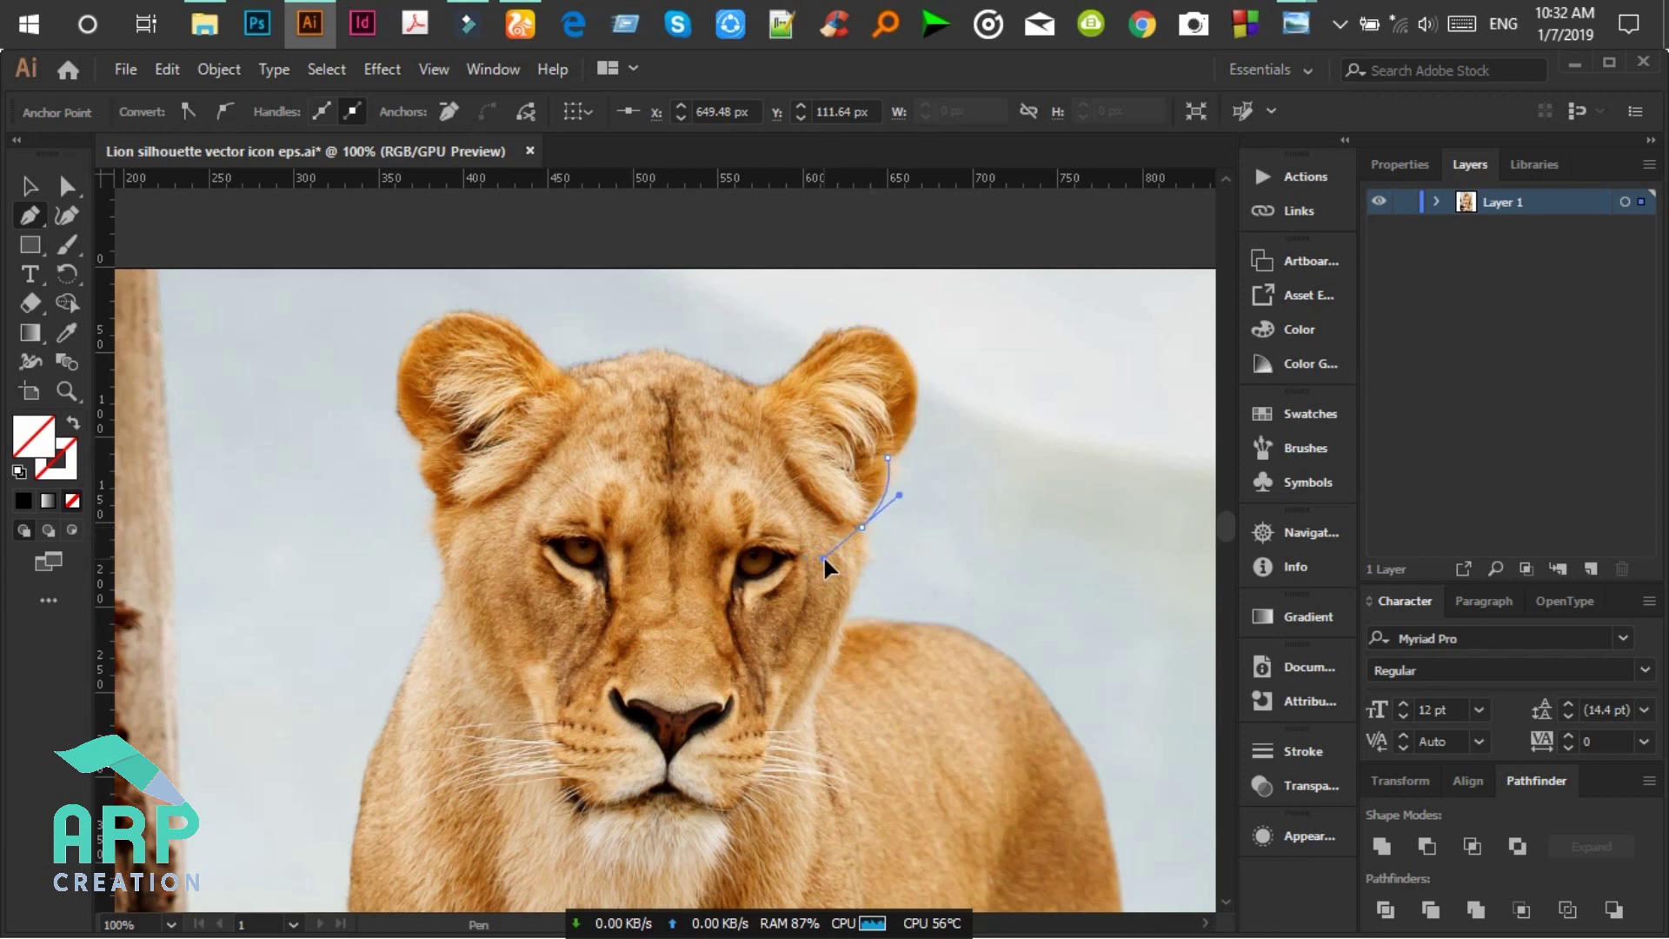
{"action": "left_click", "coordinate": [861, 526]}
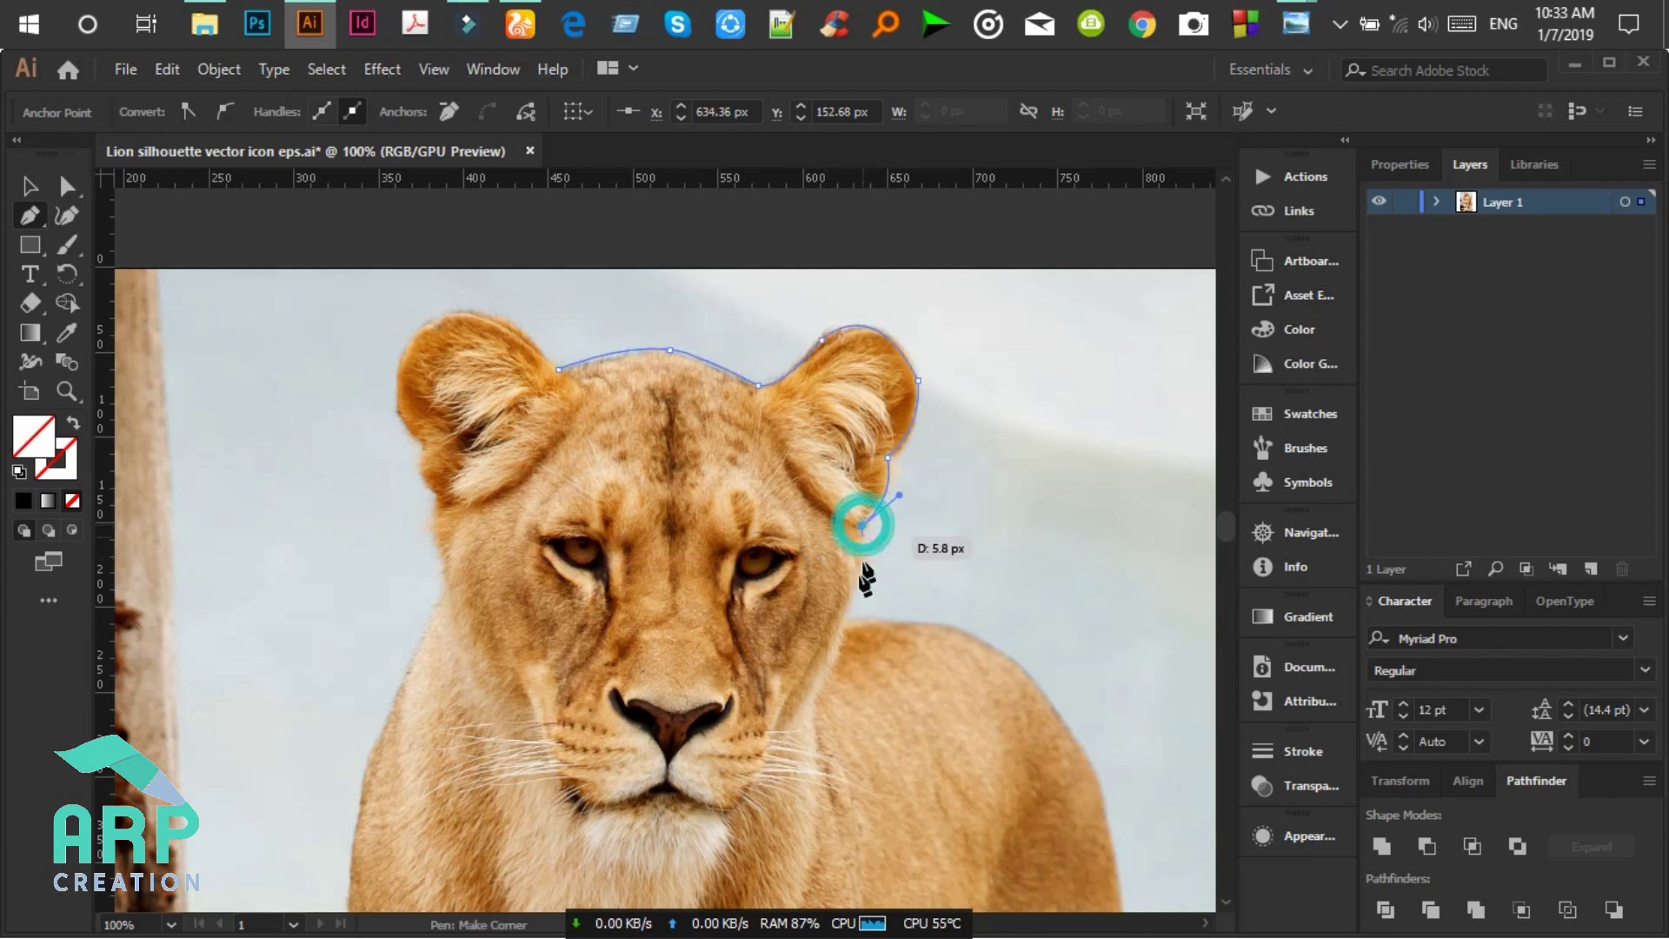
{"action": "left_click_drag", "start_coordinate": [845, 619], "coordinate": [792, 718]}
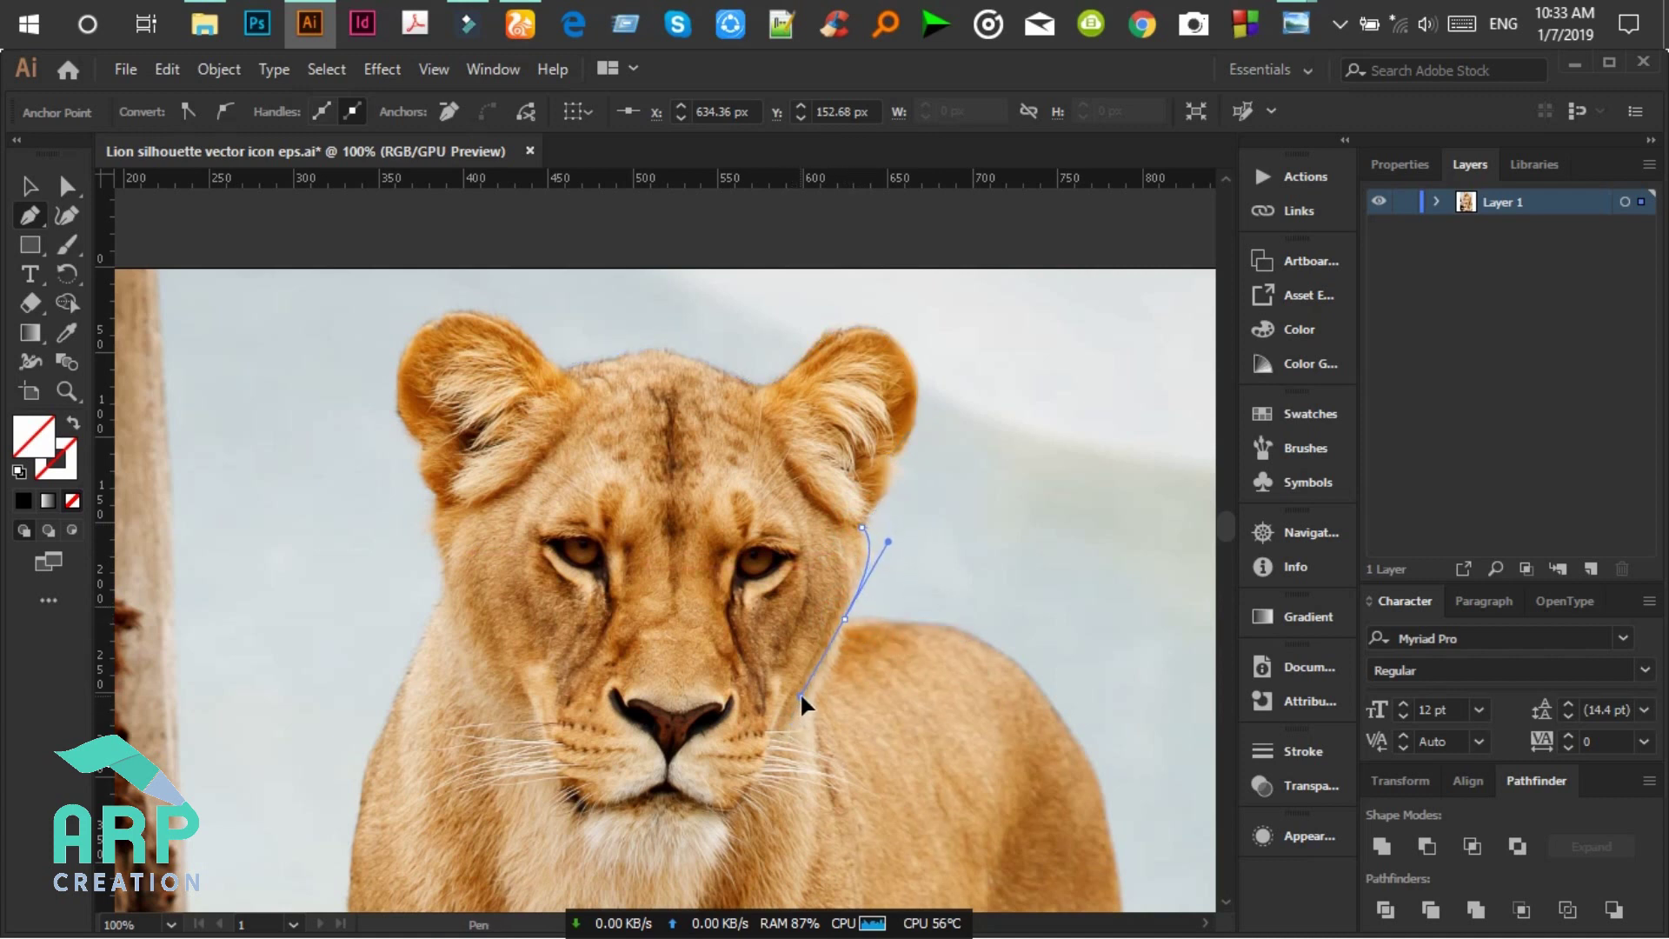
{"action": "left_click", "coordinate": [843, 618]}
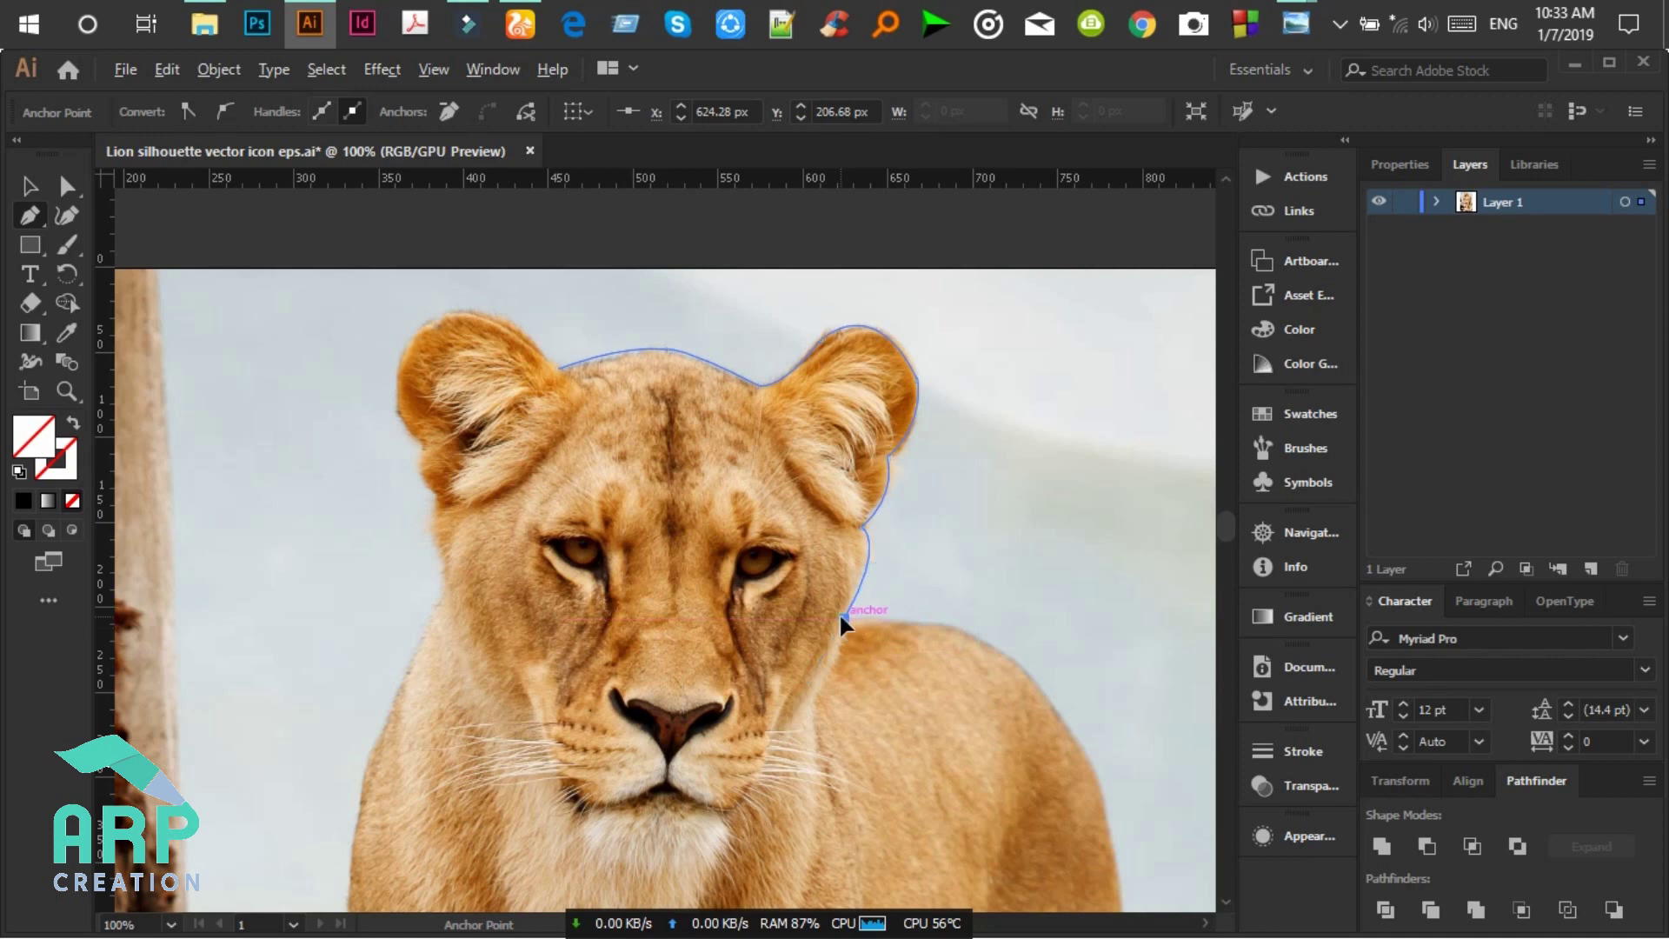
Step: Curve the outline across the shoulder and onto the upper right leg with corner anchors
{"action": "left_click_drag", "start_coordinate": [1044, 692], "coordinate": [1113, 790]}
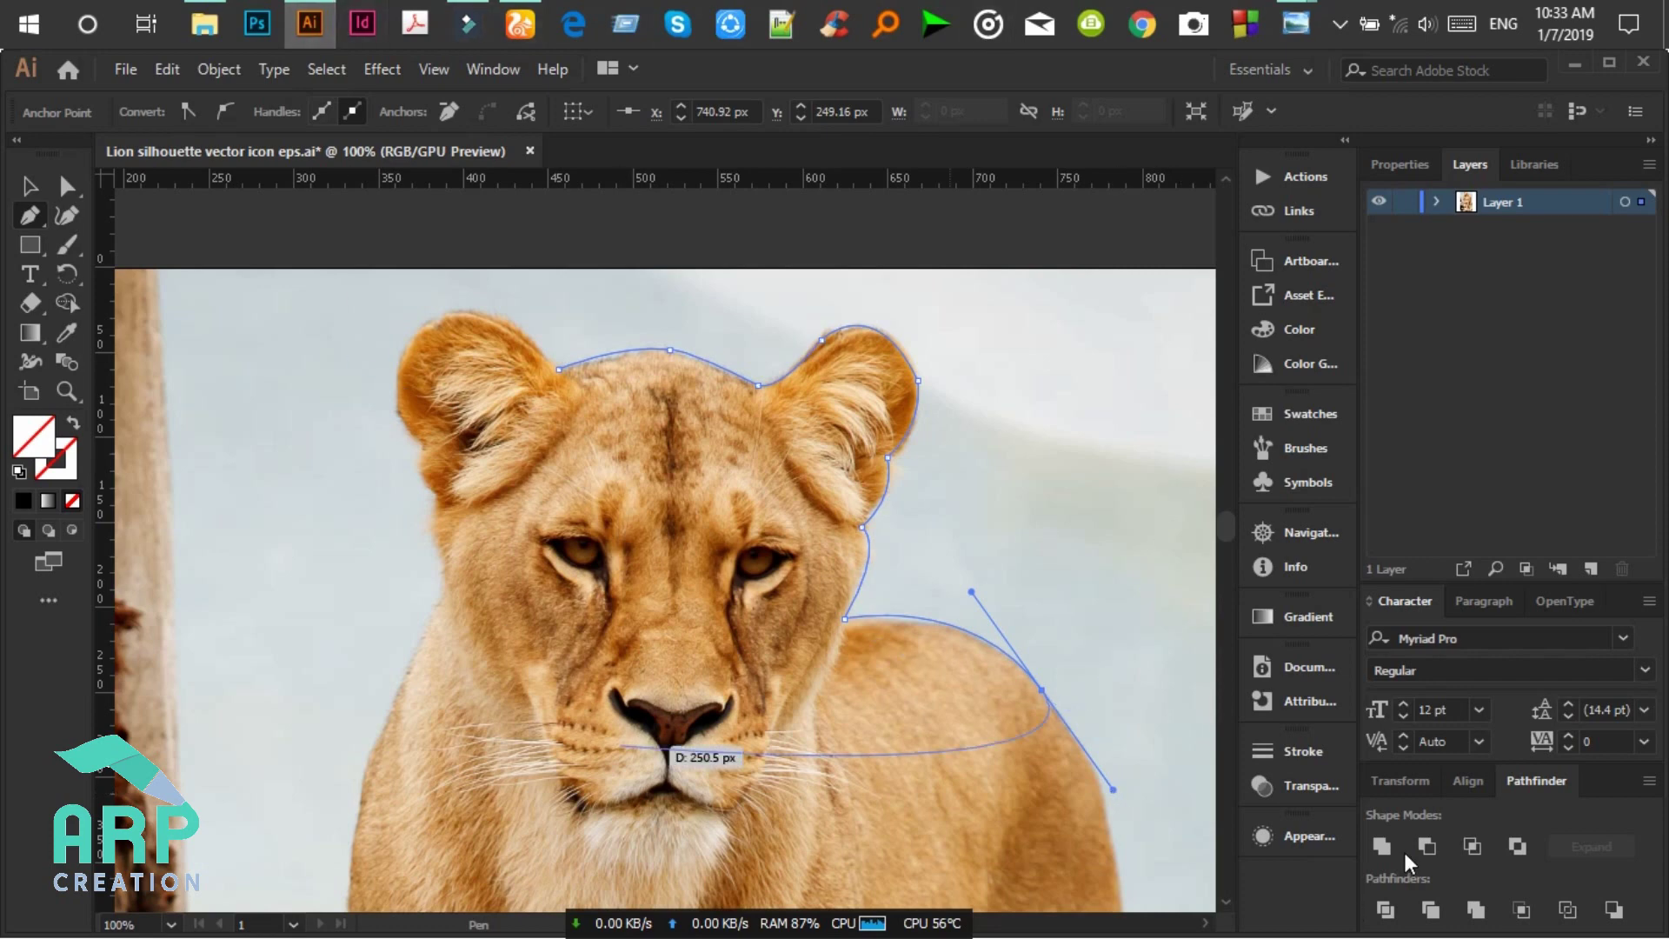
{"action": "scroll", "coordinate": [1221, 904], "scroll_direction": "down", "scroll_amount": 1}
{"action": "scroll", "coordinate": [1222, 904], "scroll_direction": "down", "scroll_amount": 3}
{"action": "scroll", "coordinate": [1221, 904], "scroll_direction": "down", "scroll_amount": 2}
{"action": "scroll", "coordinate": [1221, 904], "scroll_direction": "down", "scroll_amount": 1}
{"action": "left_click", "coordinate": [1043, 310]}
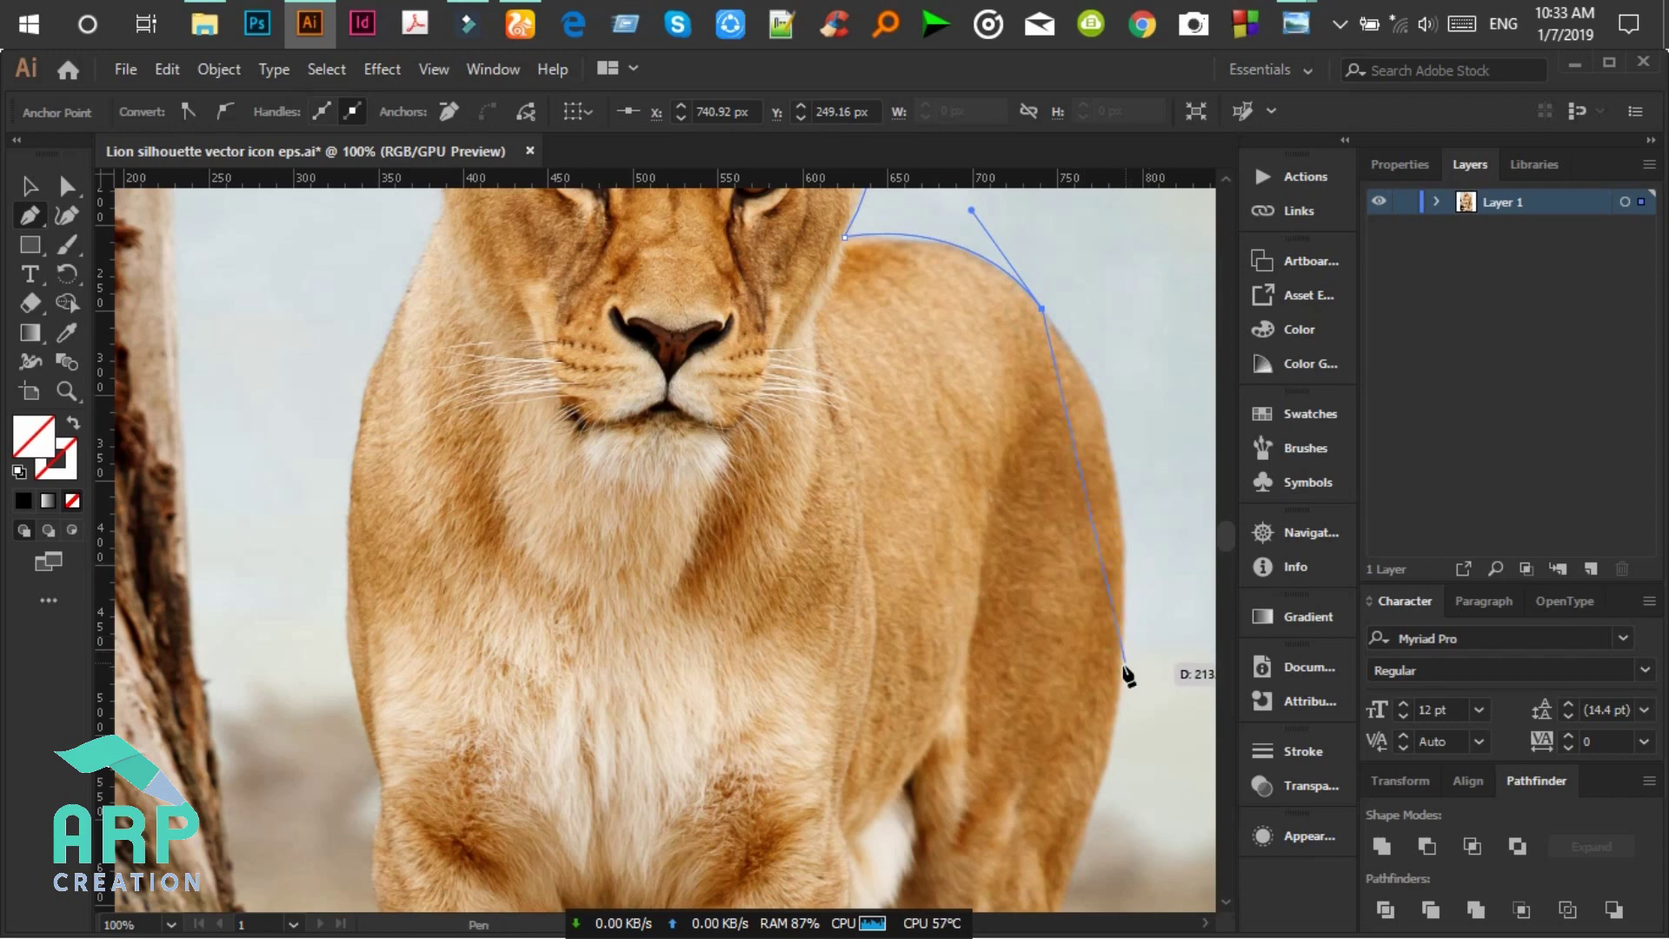
{"action": "mouse_move", "coordinate": [1122, 682]}
{"action": "left_mouse_down"}
{"action": "mouse_move", "coordinate": [1113, 845]}
{"action": "mouse_move", "coordinate": [1100, 839]}
{"action": "left_mouse_up"}
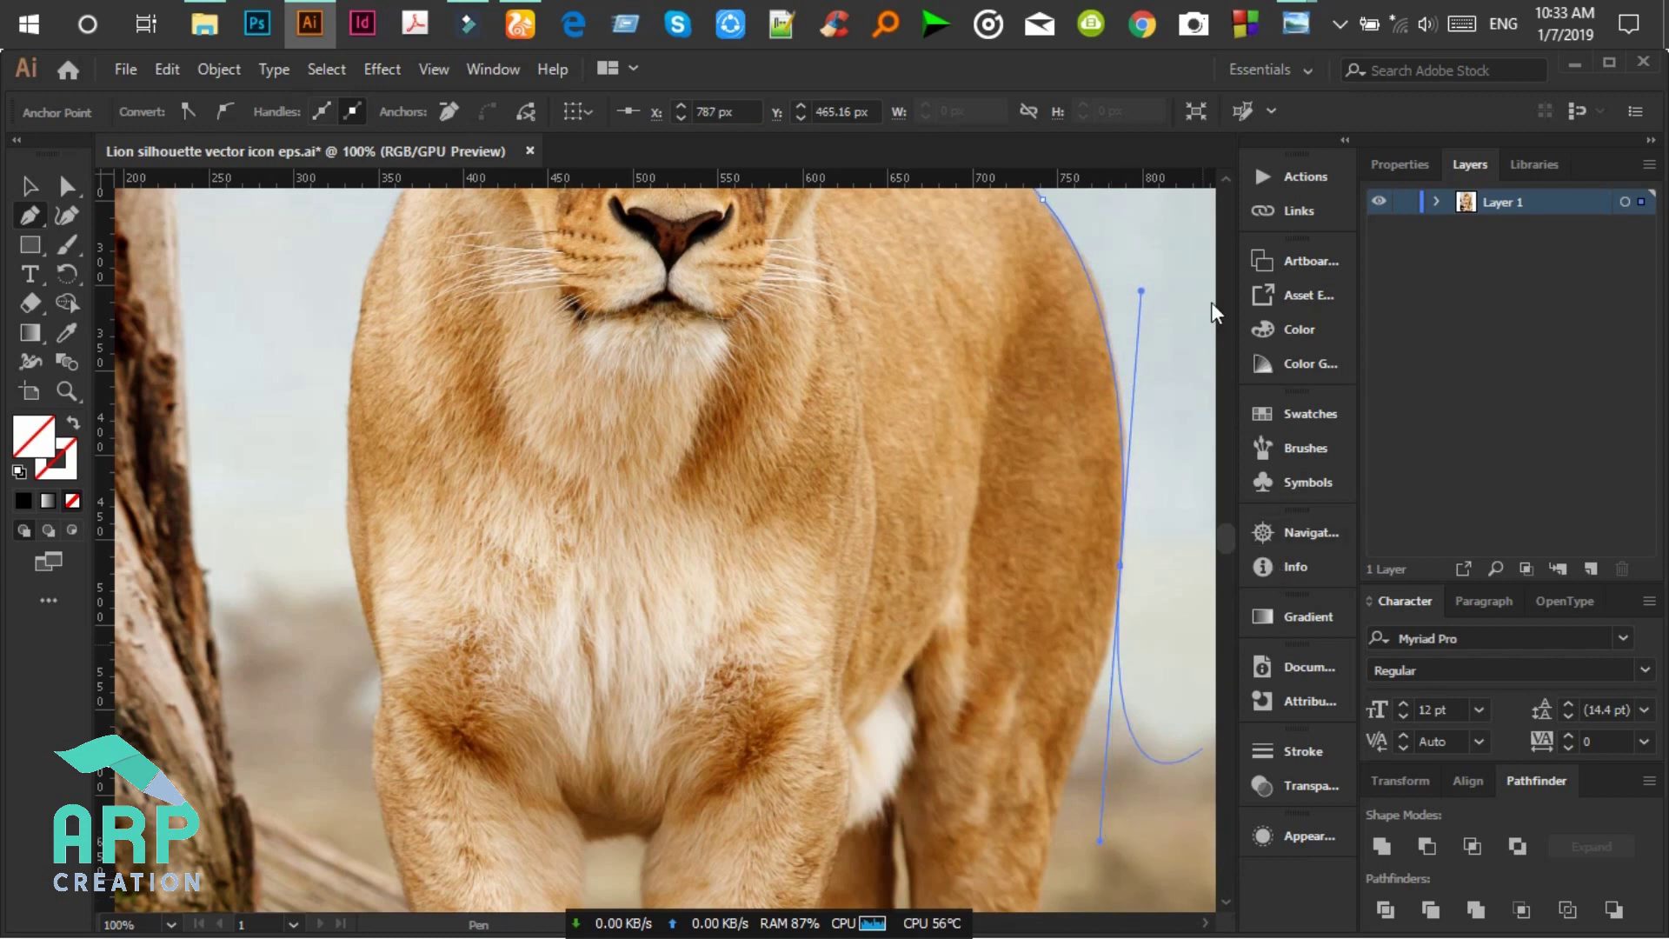
{"action": "left_click", "coordinate": [1224, 179]}
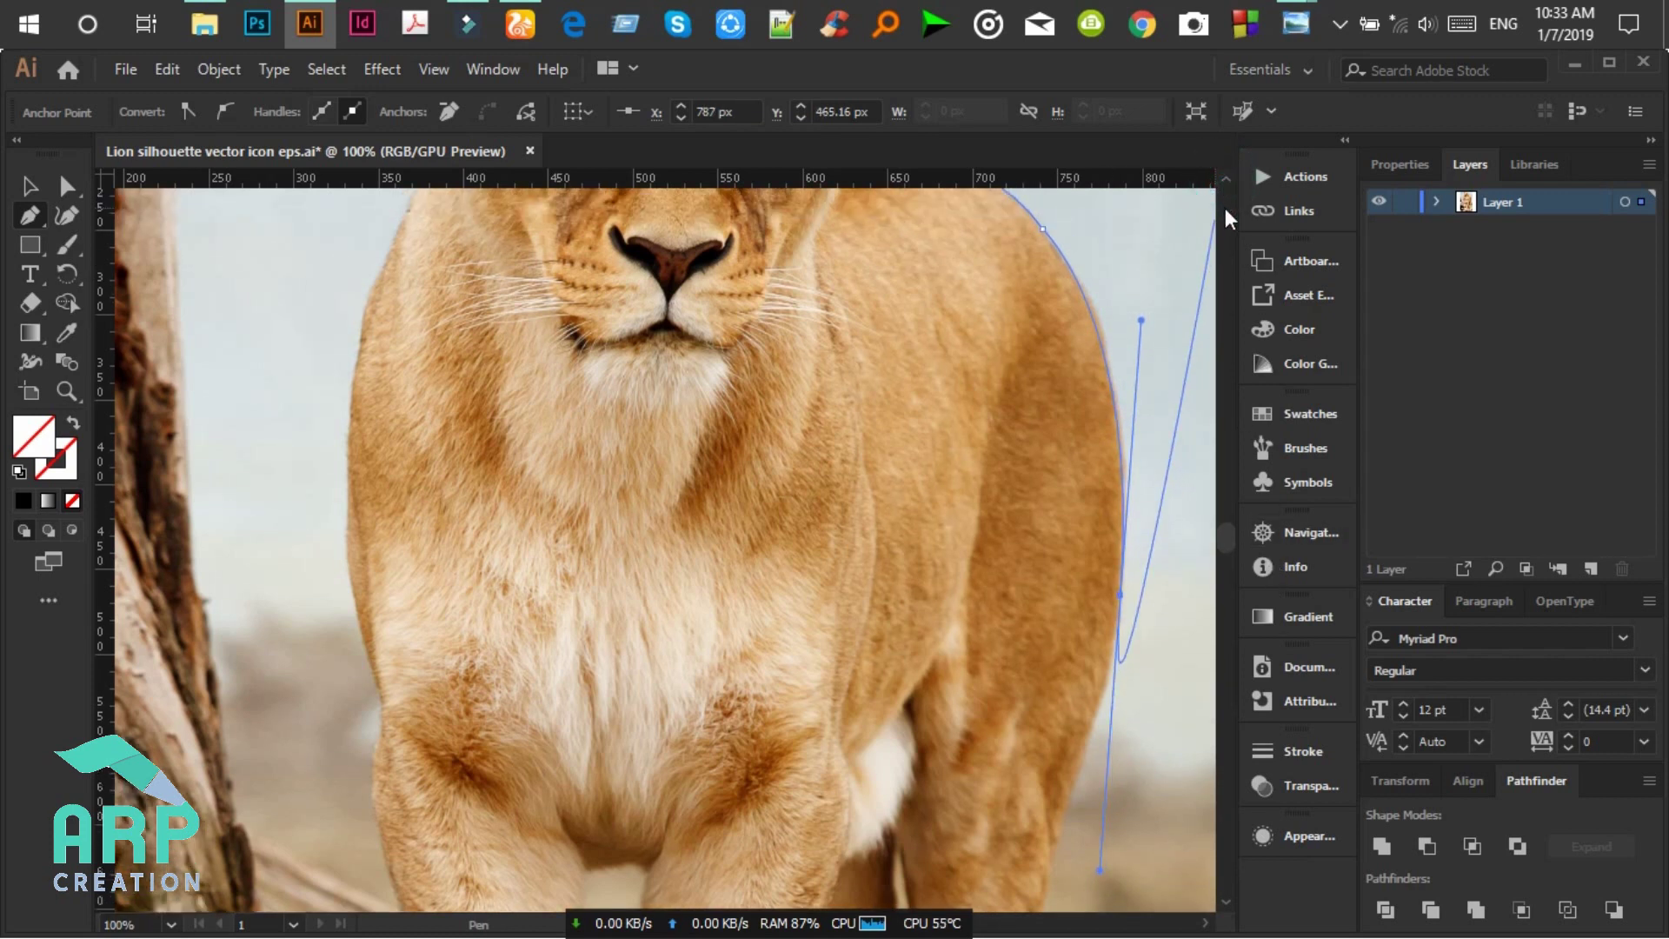
{"action": "left_click", "coordinate": [1120, 592]}
{"action": "left_click", "coordinate": [1227, 903]}
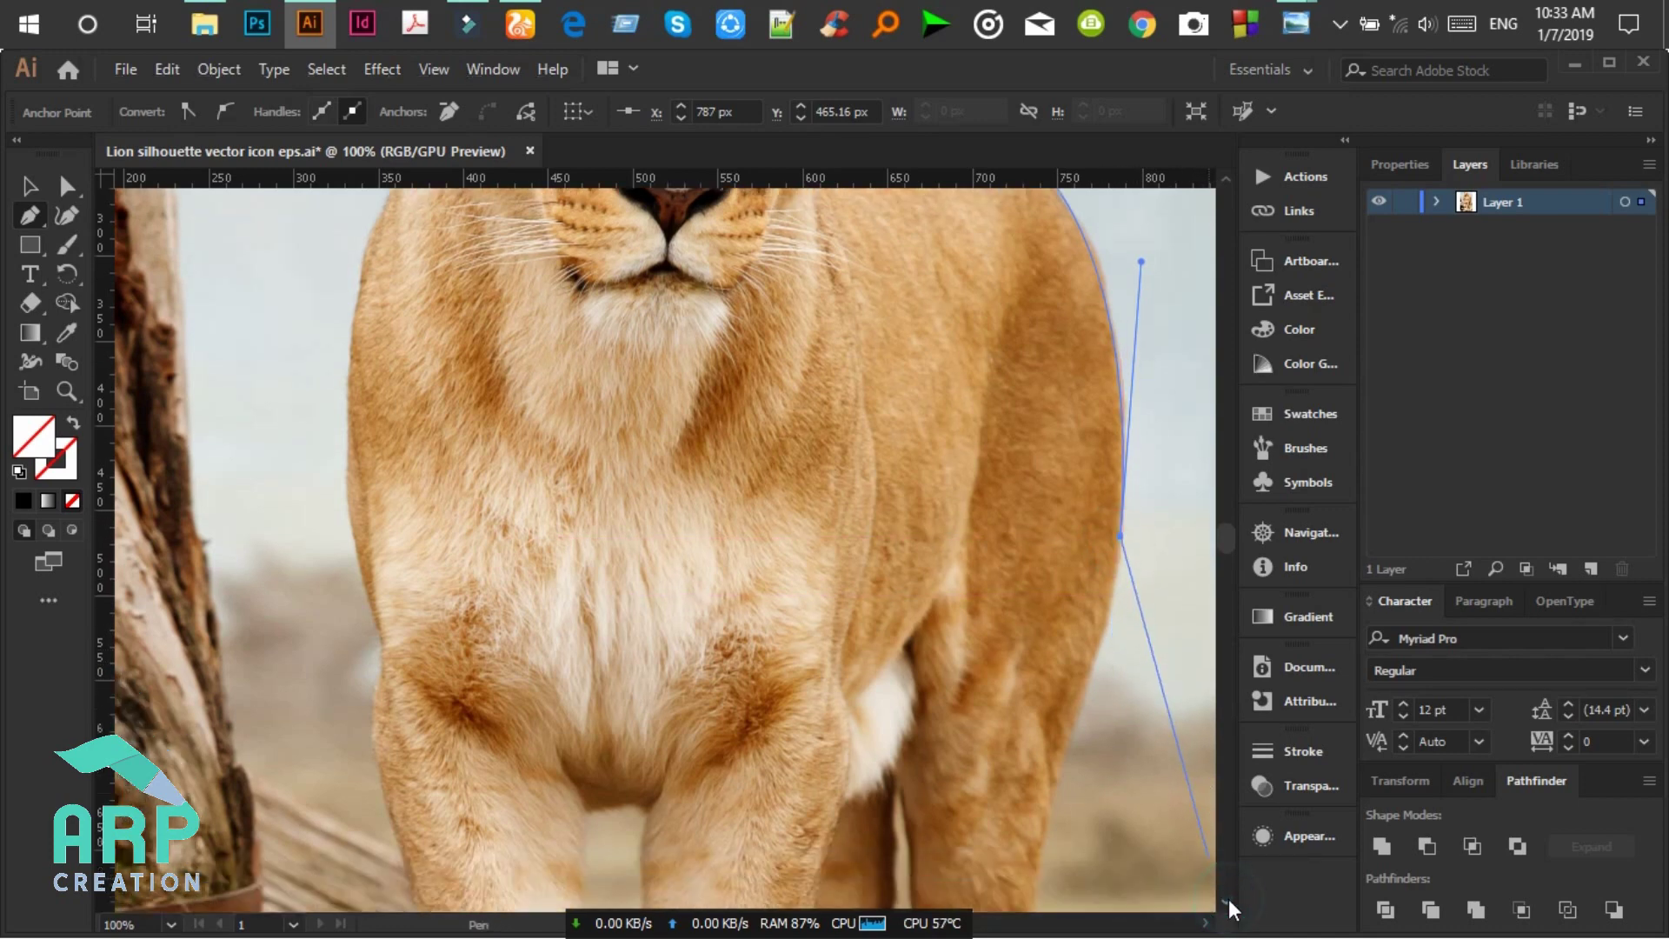
{"action": "left_click", "coordinate": [1227, 903]}
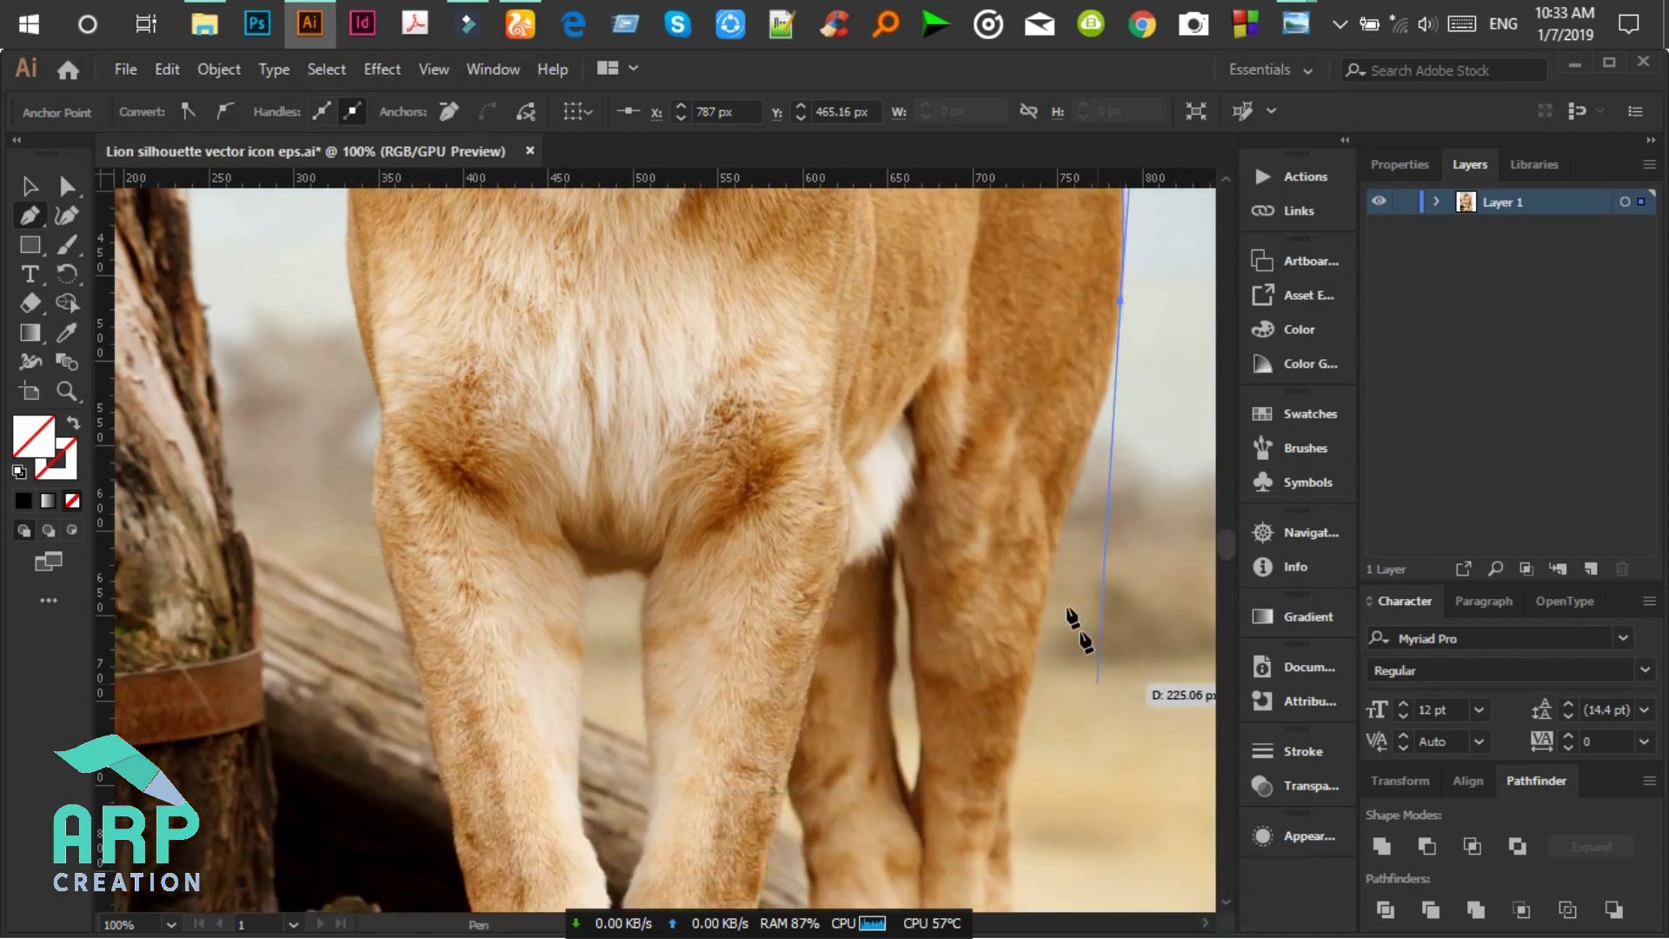
Step: Run the outline down the right leg's outer edge to the top of the paw
{"action": "left_click_drag", "start_coordinate": [1051, 578], "coordinate": [983, 749]}
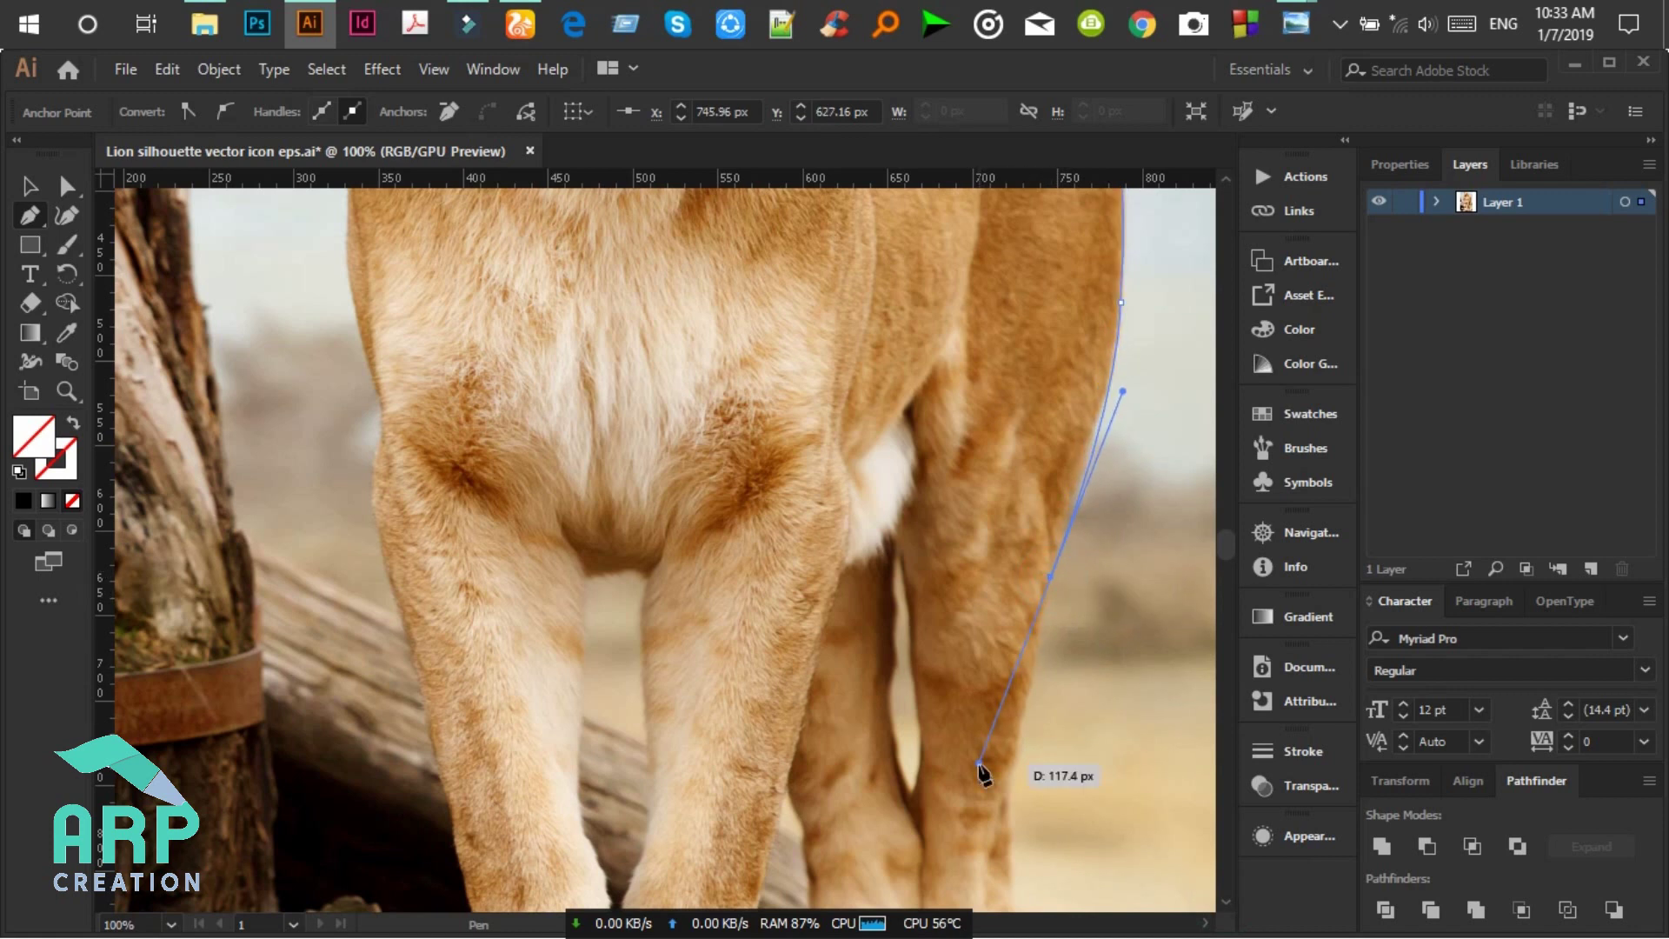
{"action": "left_click", "coordinate": [1052, 577]}
{"action": "left_click", "coordinate": [1226, 901]}
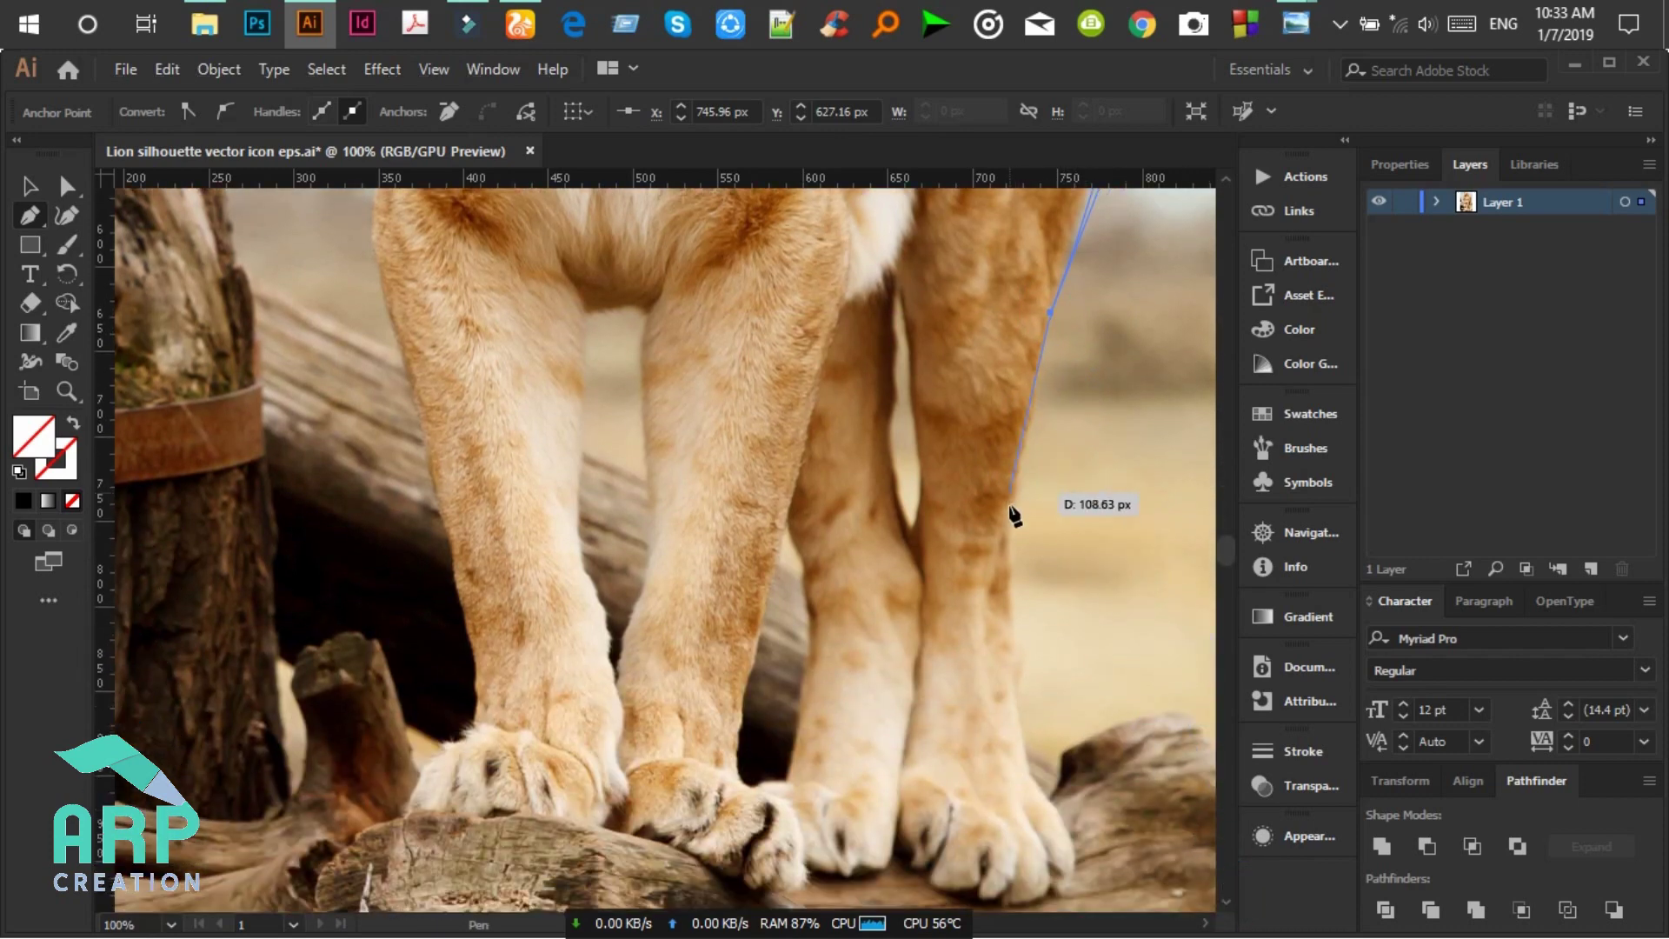
{"action": "left_click", "coordinate": [1012, 529]}
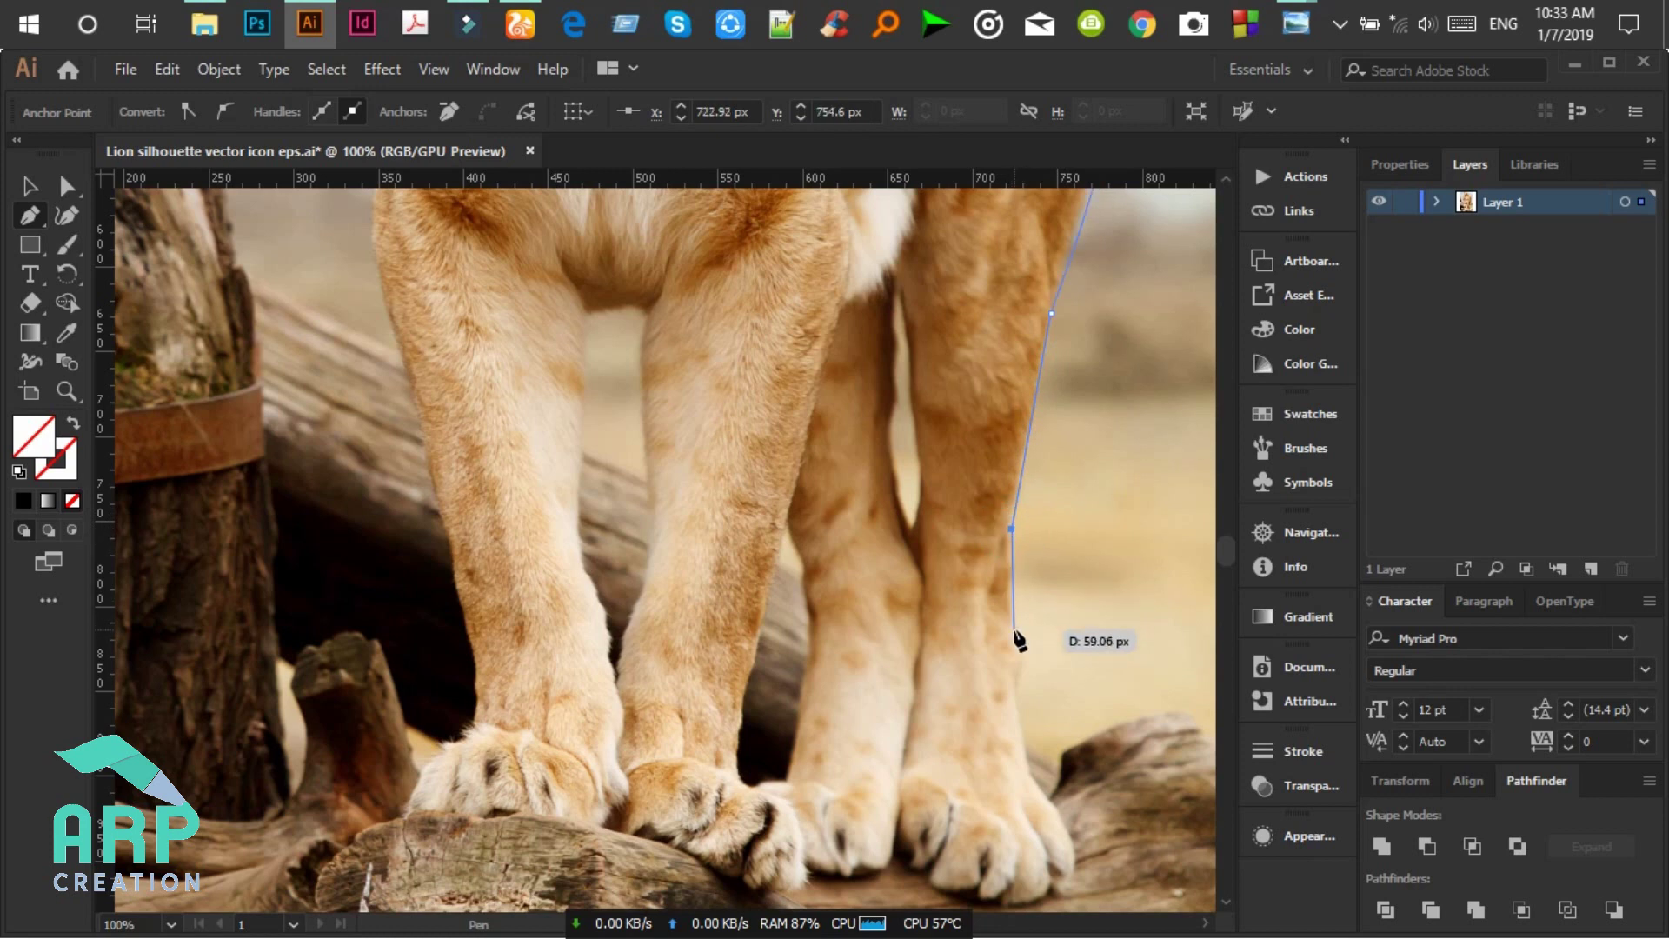
{"action": "left_click", "coordinate": [1016, 631]}
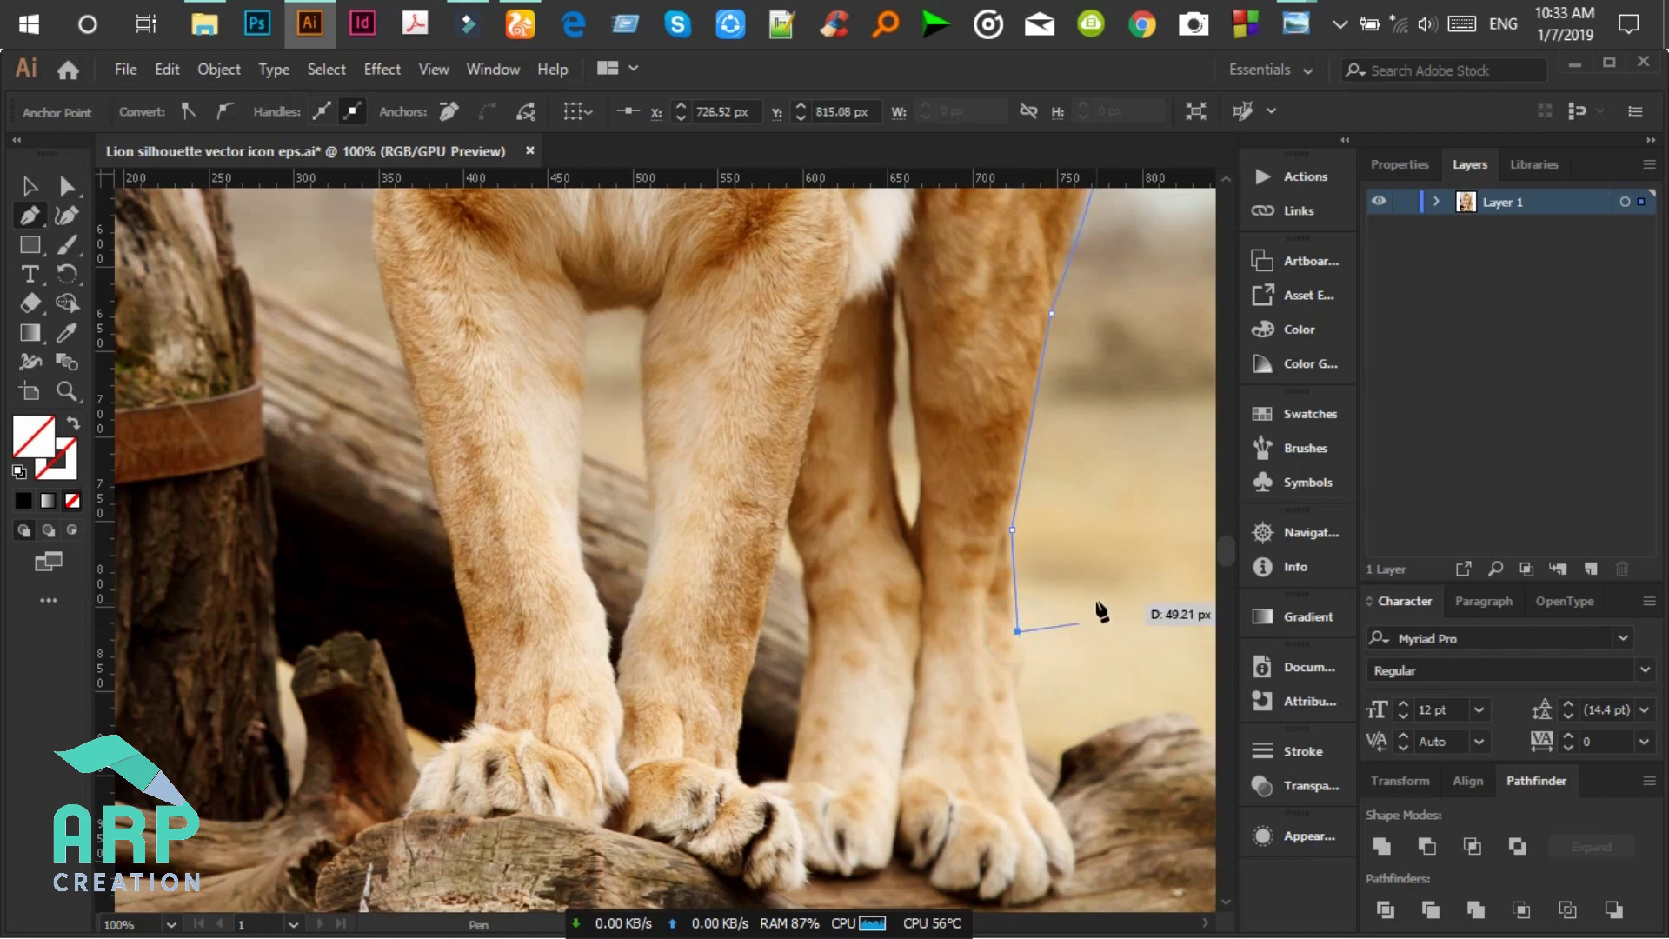
{"action": "left_click", "coordinate": [1015, 681]}
{"action": "left_click", "coordinate": [1000, 725]}
{"action": "mouse_move", "coordinate": [999, 726]}
{"action": "left_mouse_down"}
{"action": "mouse_move", "coordinate": [1005, 712]}
{"action": "mouse_move", "coordinate": [1026, 776]}
{"action": "left_mouse_up"}
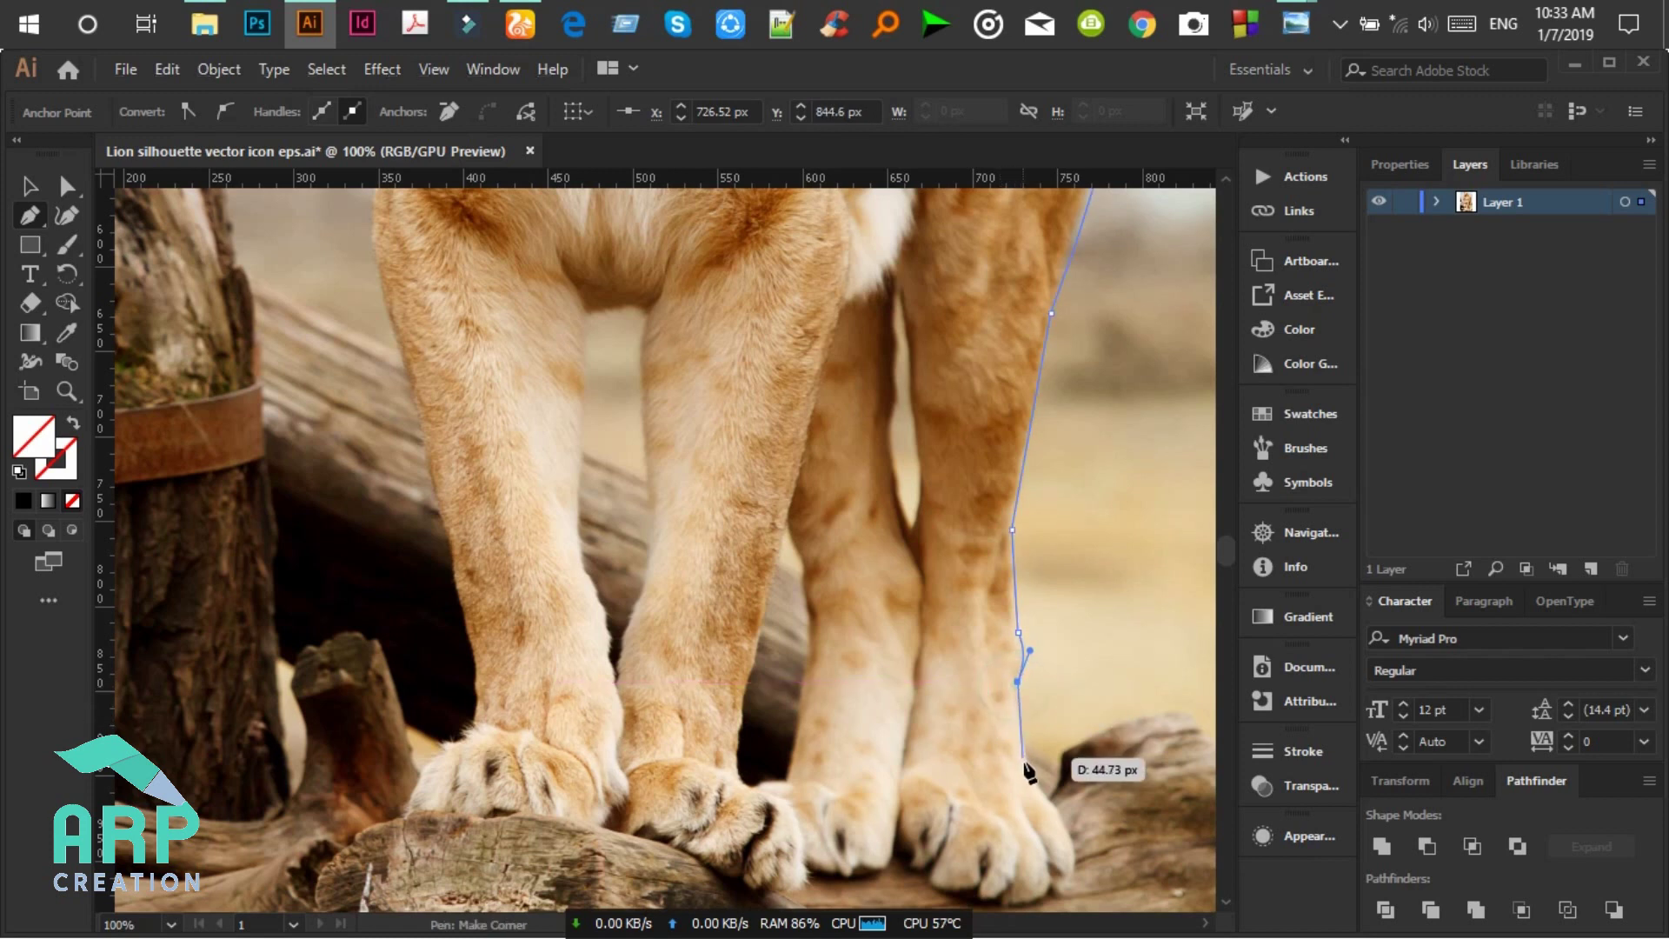
{"action": "left_click_drag", "start_coordinate": [1028, 779], "coordinate": [1076, 879]}
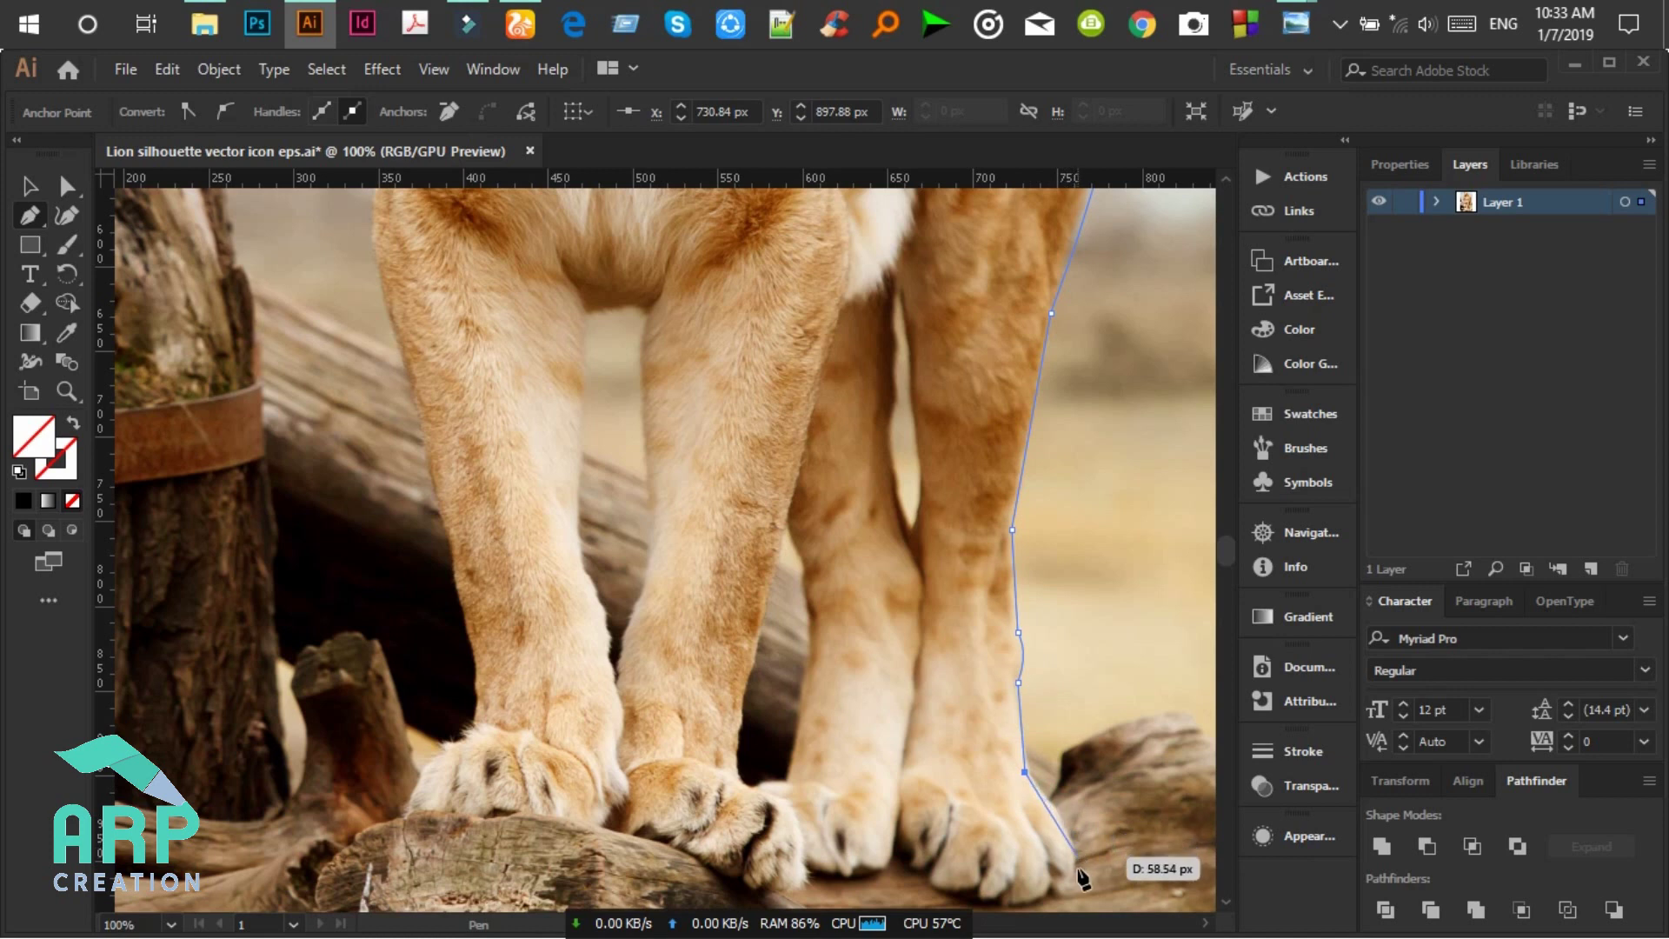
{"action": "scroll", "coordinate": [1068, 860], "scroll_direction": "down", "scroll_amount": 3}
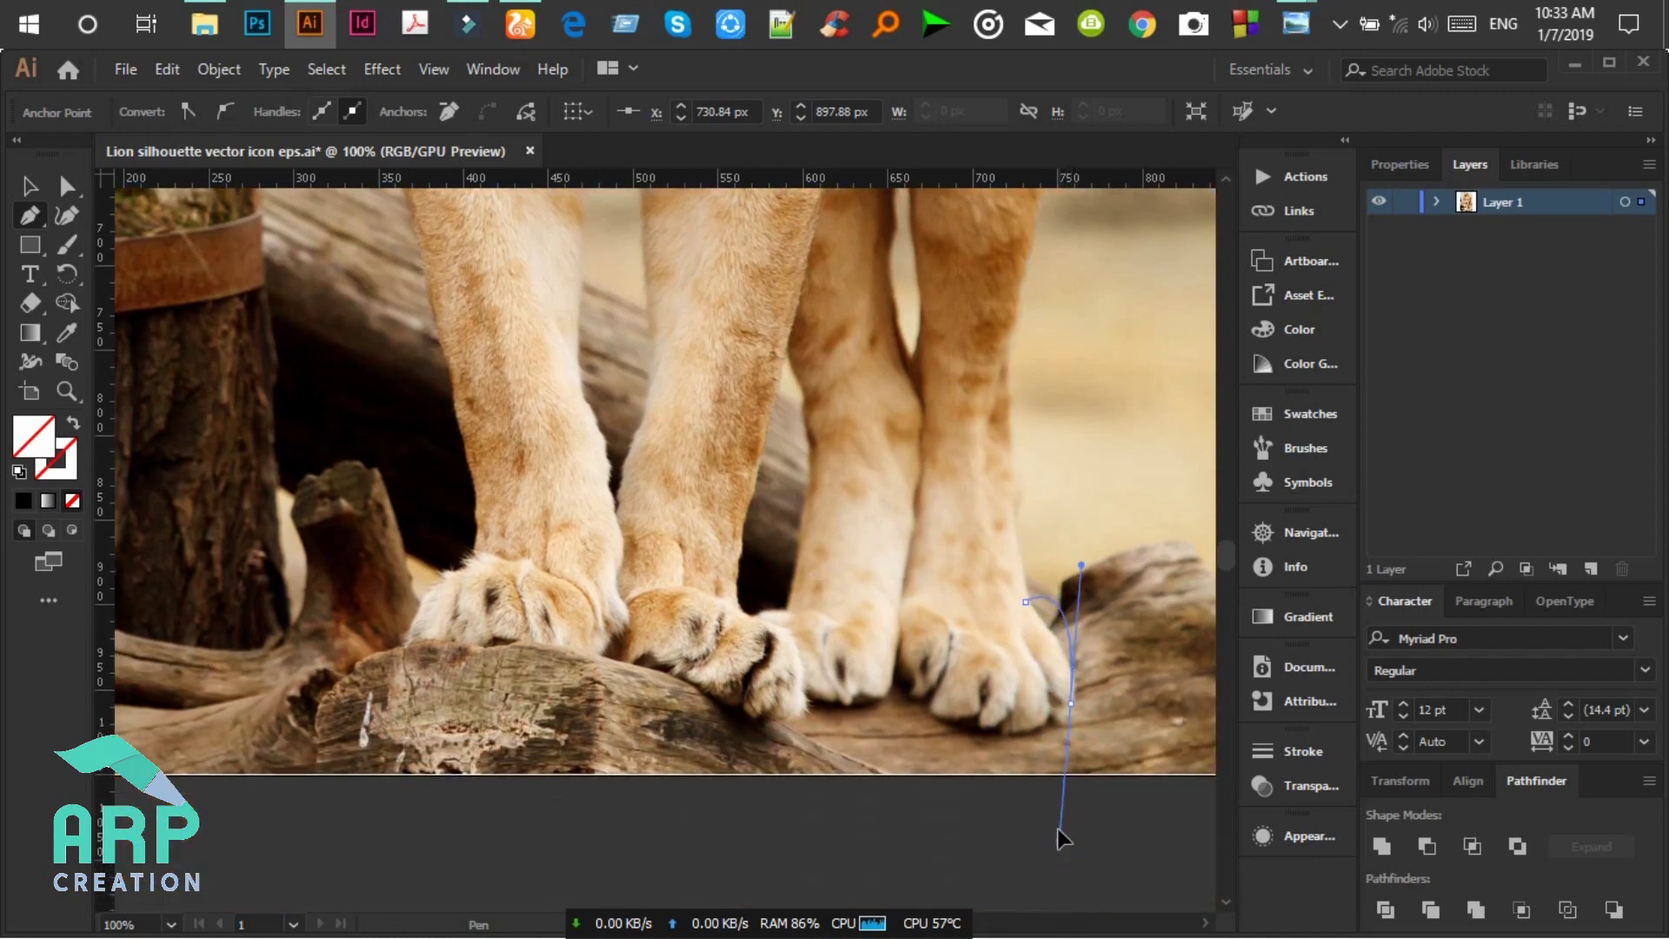
Step: Wrap the outline around the right paw and its toes, undoing one misplaced anchor
{"action": "left_click", "coordinate": [1071, 771]}
{"action": "key", "text": "ctrl+z"}
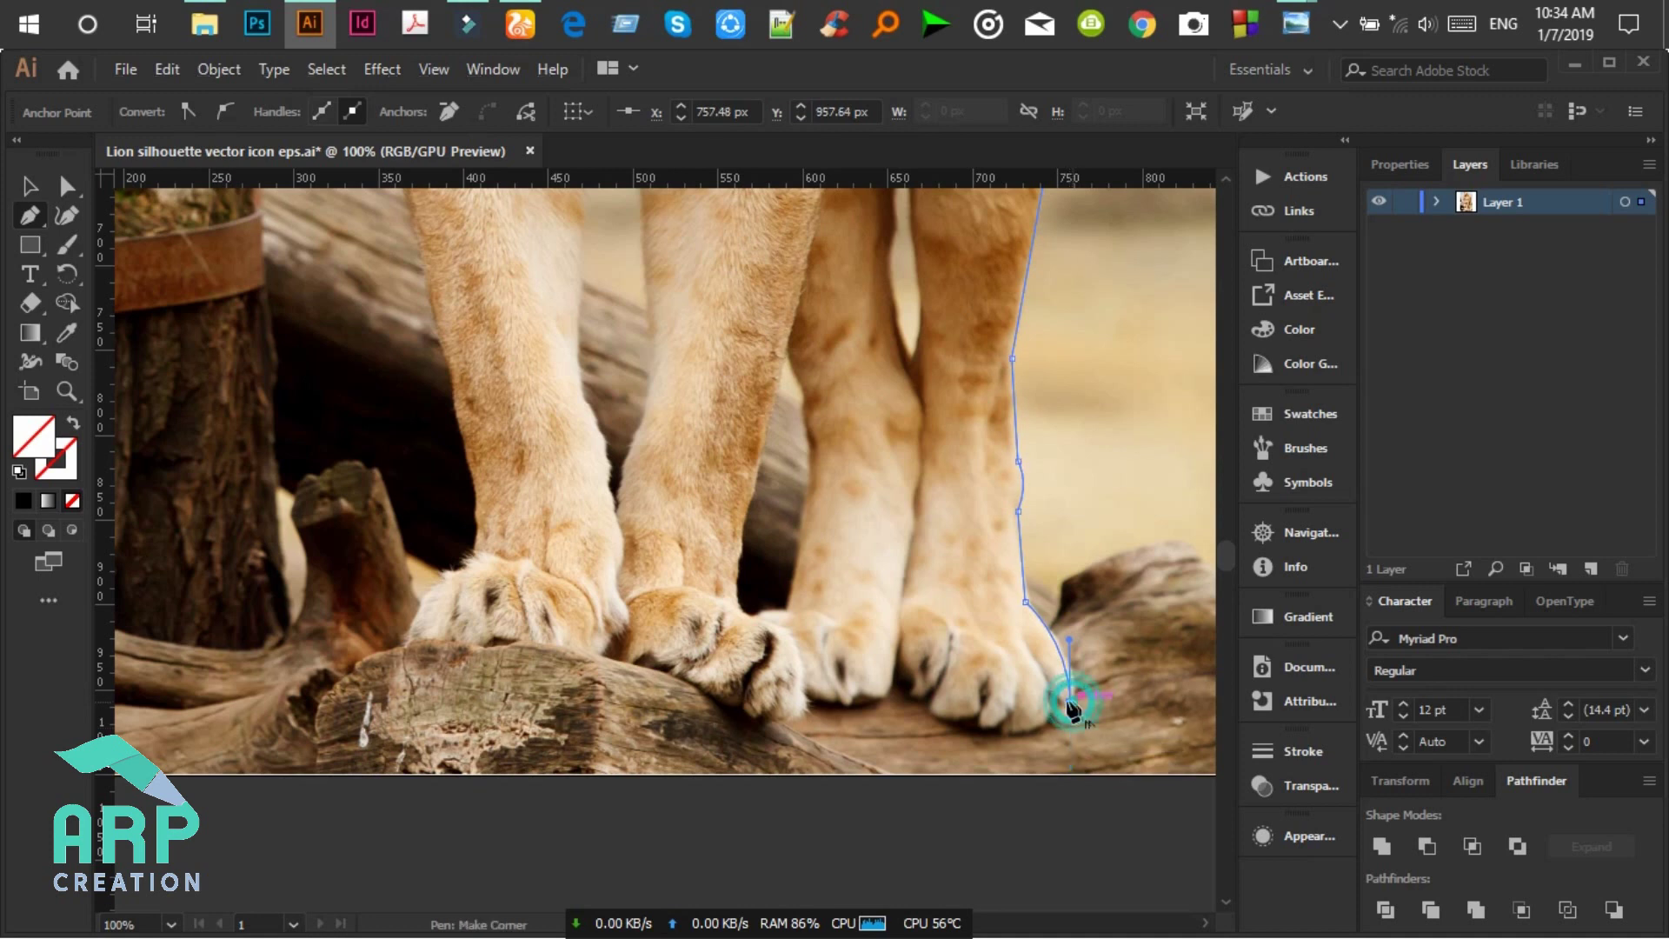
{"action": "left_click_drag", "start_coordinate": [1052, 700], "coordinate": [1029, 662]}
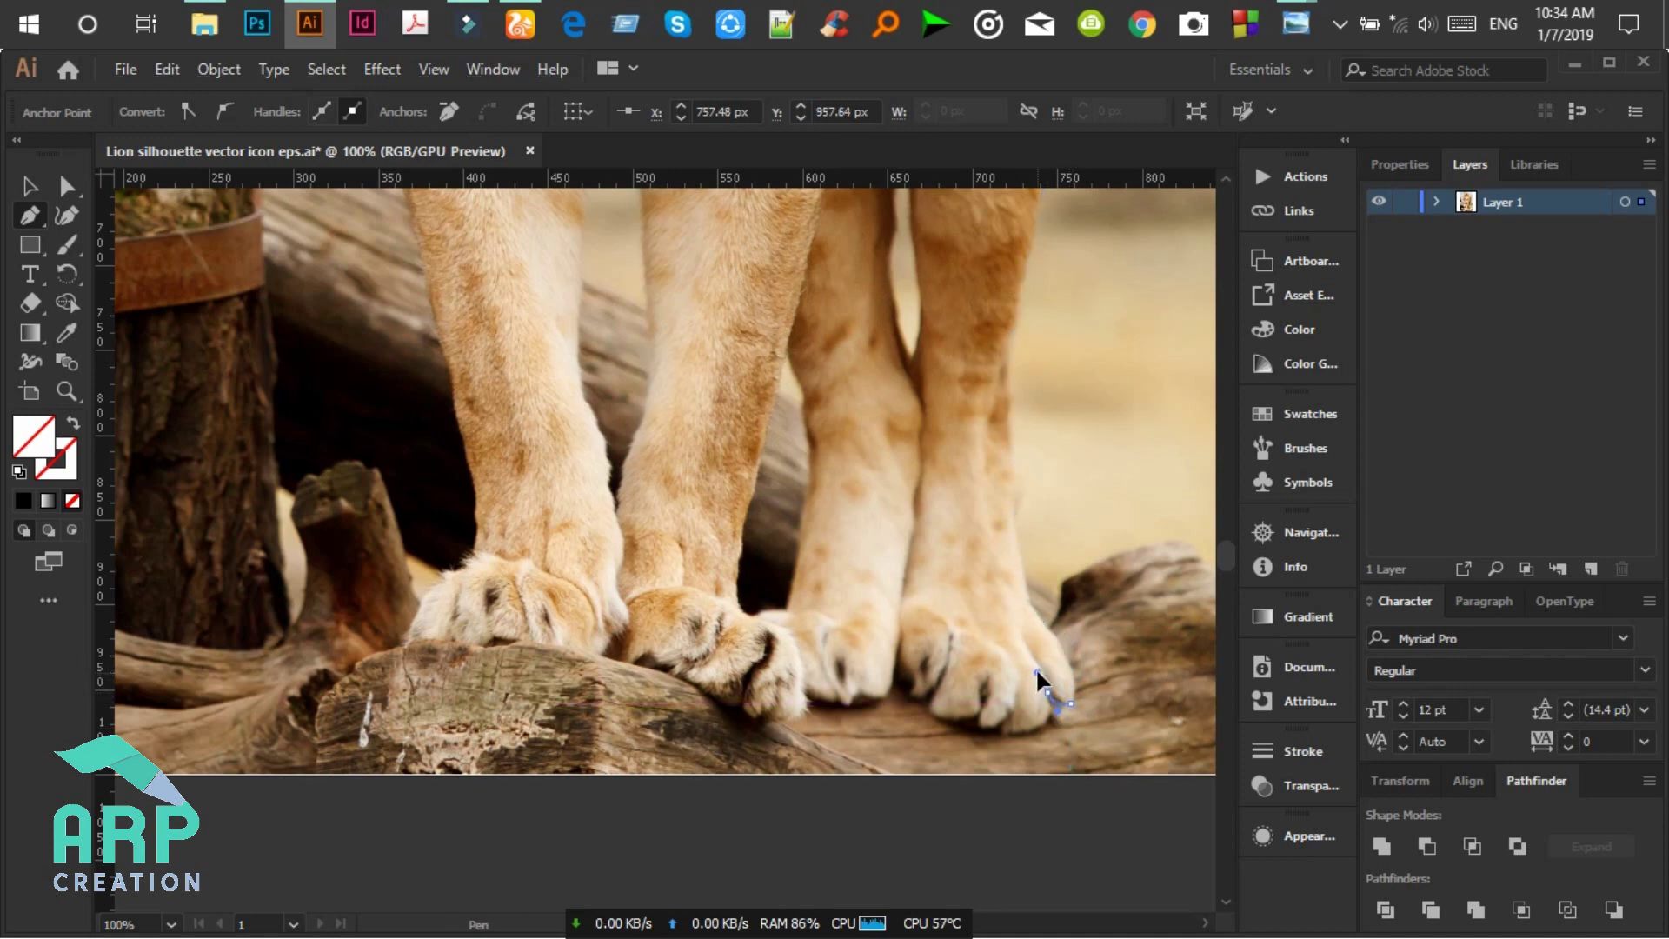
{"action": "mouse_move", "coordinate": [1053, 694]}
{"action": "left_mouse_down"}
{"action": "mouse_move", "coordinate": [1008, 734]}
{"action": "mouse_move", "coordinate": [945, 735]}
{"action": "left_mouse_up"}
{"action": "left_click_drag", "start_coordinate": [1023, 685], "coordinate": [1051, 645]}
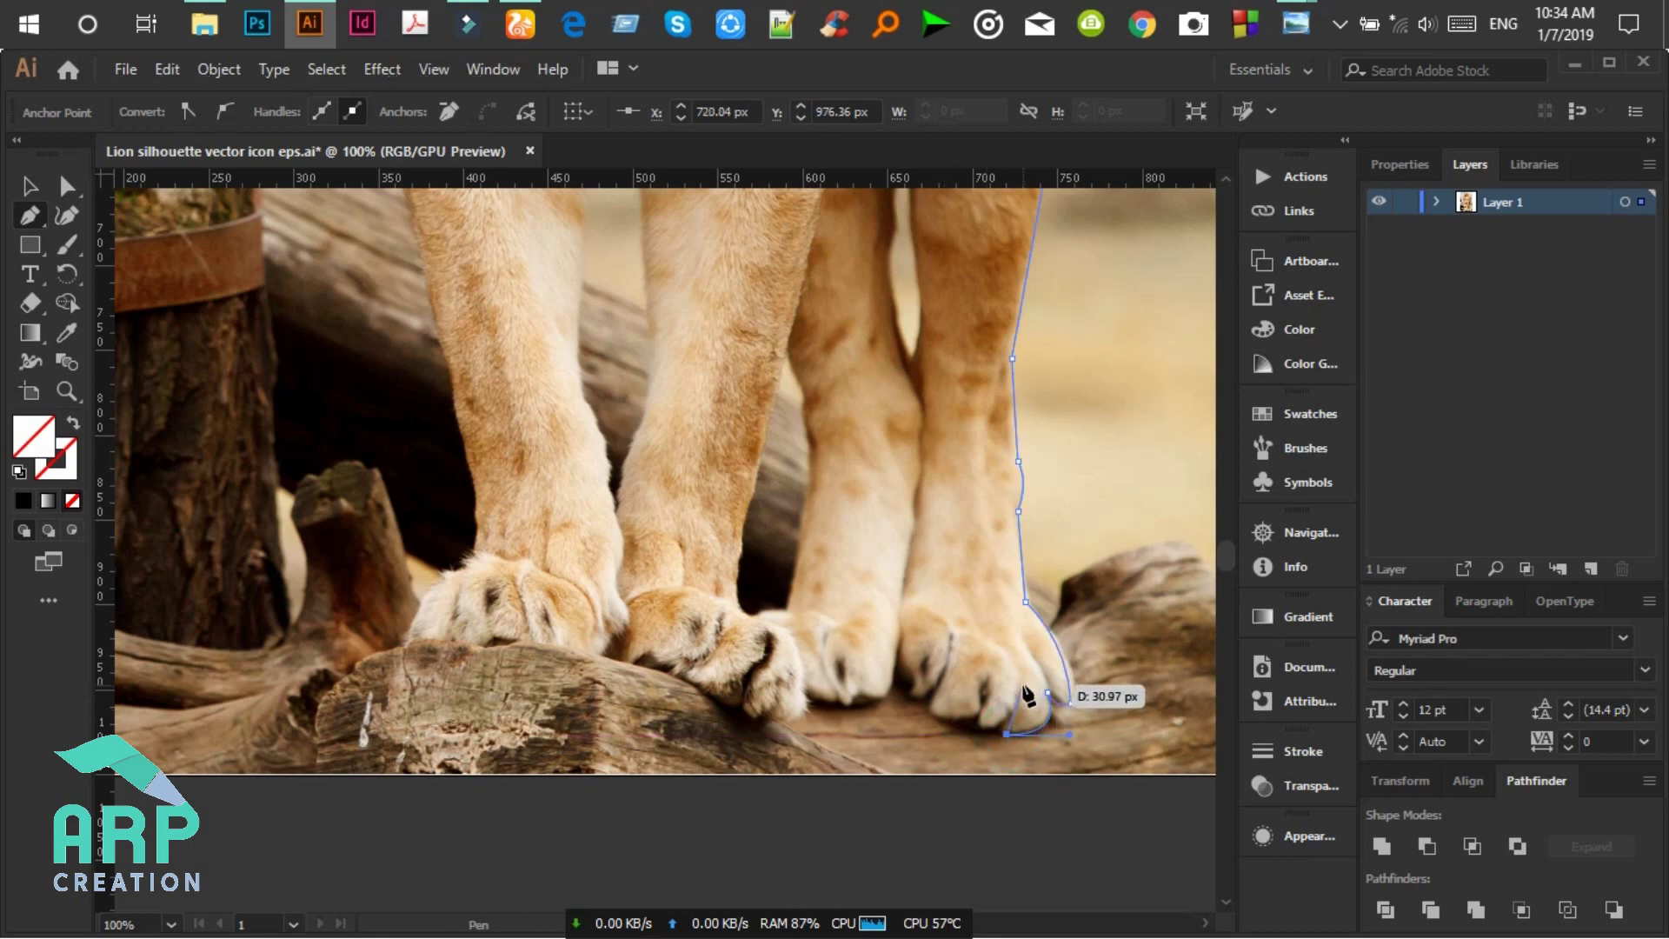
{"action": "mouse_move", "coordinate": [1070, 703]}
{"action": "left_mouse_down"}
{"action": "mouse_move", "coordinate": [1048, 692]}
{"action": "mouse_move", "coordinate": [987, 733]}
{"action": "left_mouse_up"}
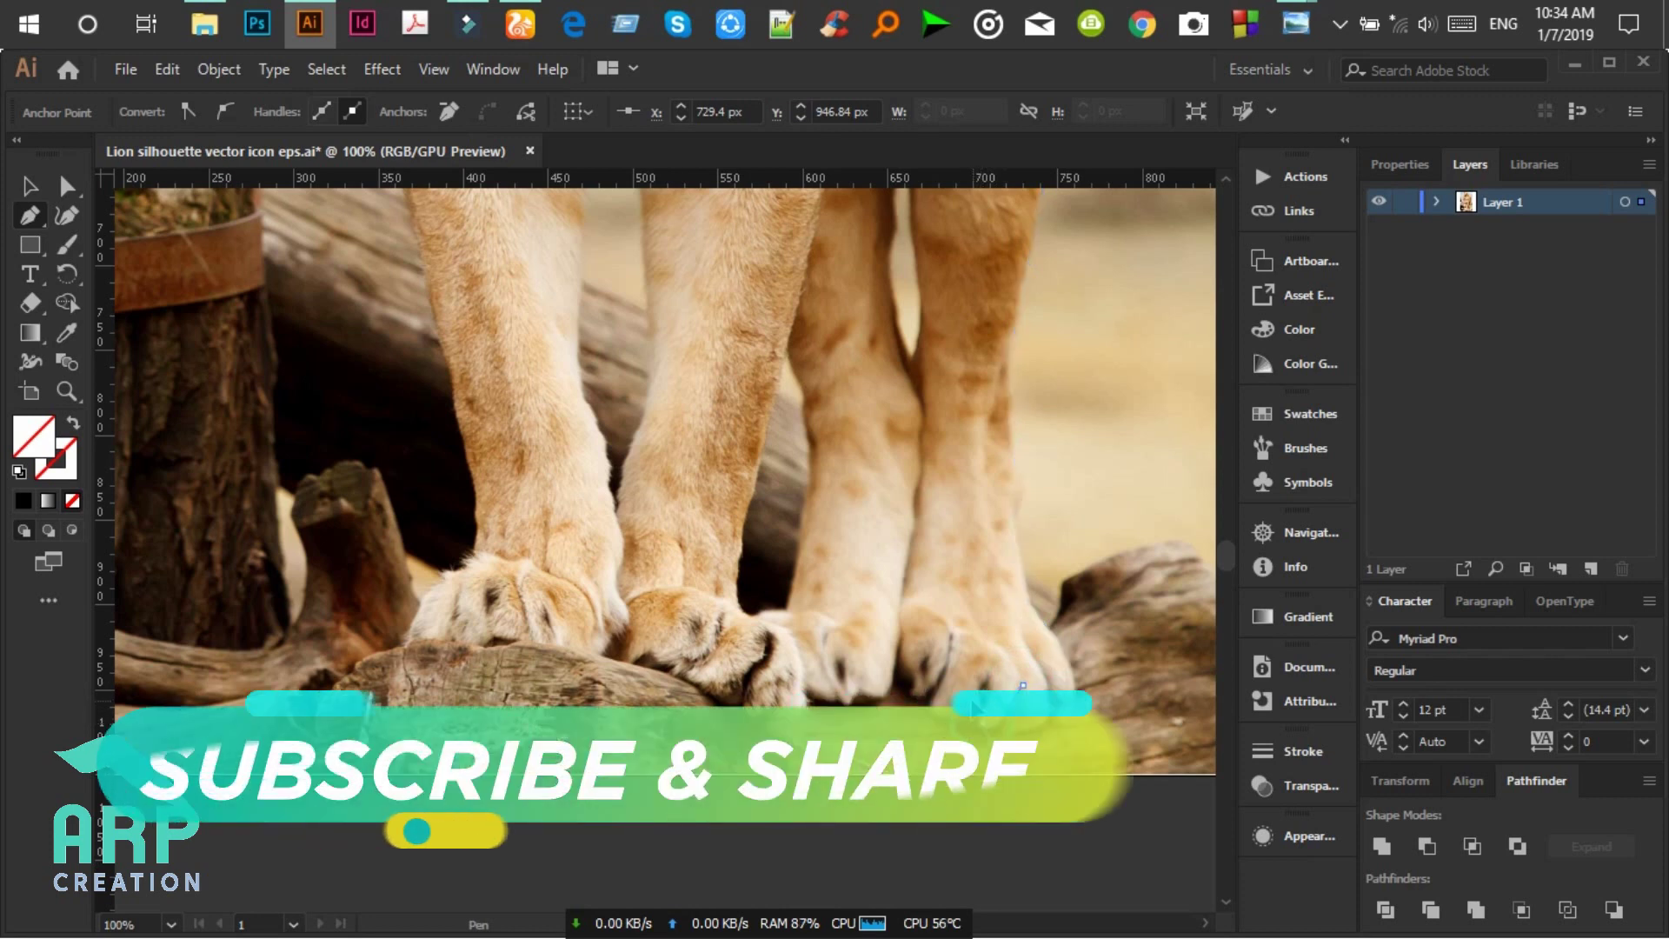
{"action": "left_click_drag", "start_coordinate": [988, 682], "coordinate": [956, 726]}
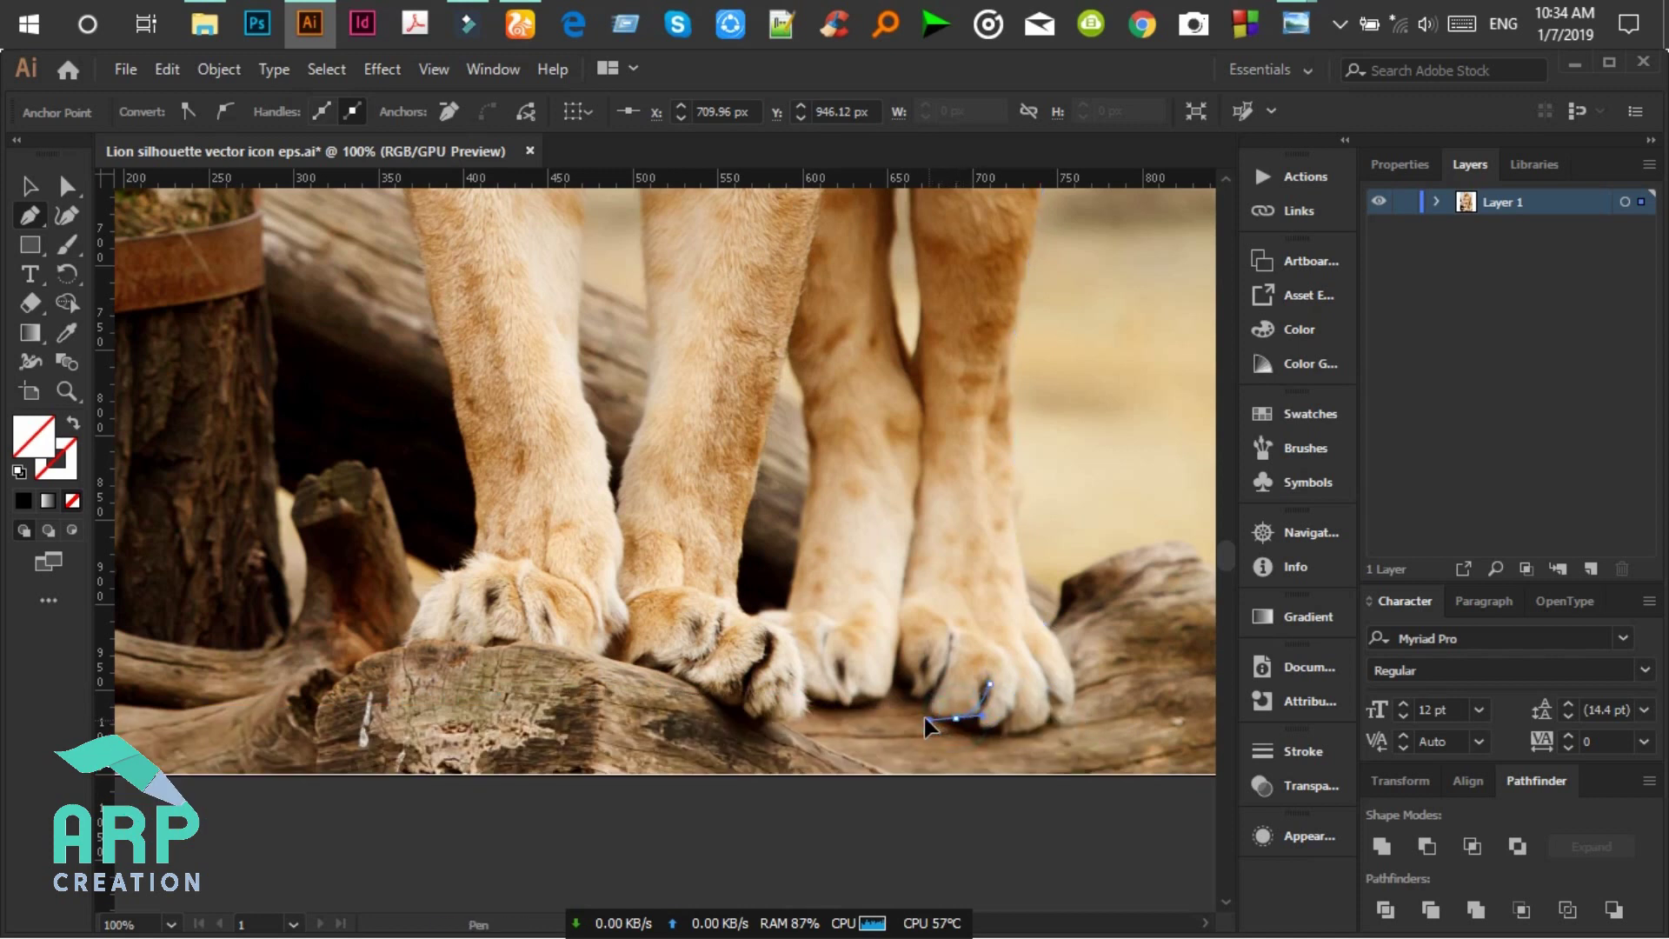
{"action": "mouse_move", "coordinate": [956, 726]}
{"action": "left_mouse_down"}
{"action": "mouse_move", "coordinate": [962, 633]}
{"action": "mouse_move", "coordinate": [987, 598]}
{"action": "left_mouse_up"}
{"action": "left_click_drag", "start_coordinate": [948, 664], "coordinate": [923, 682]}
{"action": "mouse_move", "coordinate": [896, 687]}
{"action": "left_mouse_down"}
{"action": "mouse_move", "coordinate": [890, 644]}
{"action": "mouse_move", "coordinate": [868, 639]}
{"action": "mouse_move", "coordinate": [896, 693]}
{"action": "mouse_move", "coordinate": [865, 706]}
{"action": "mouse_move", "coordinate": [724, 669]}
{"action": "mouse_move", "coordinate": [733, 685]}
{"action": "left_mouse_up"}
{"action": "left_click", "coordinate": [809, 698]}
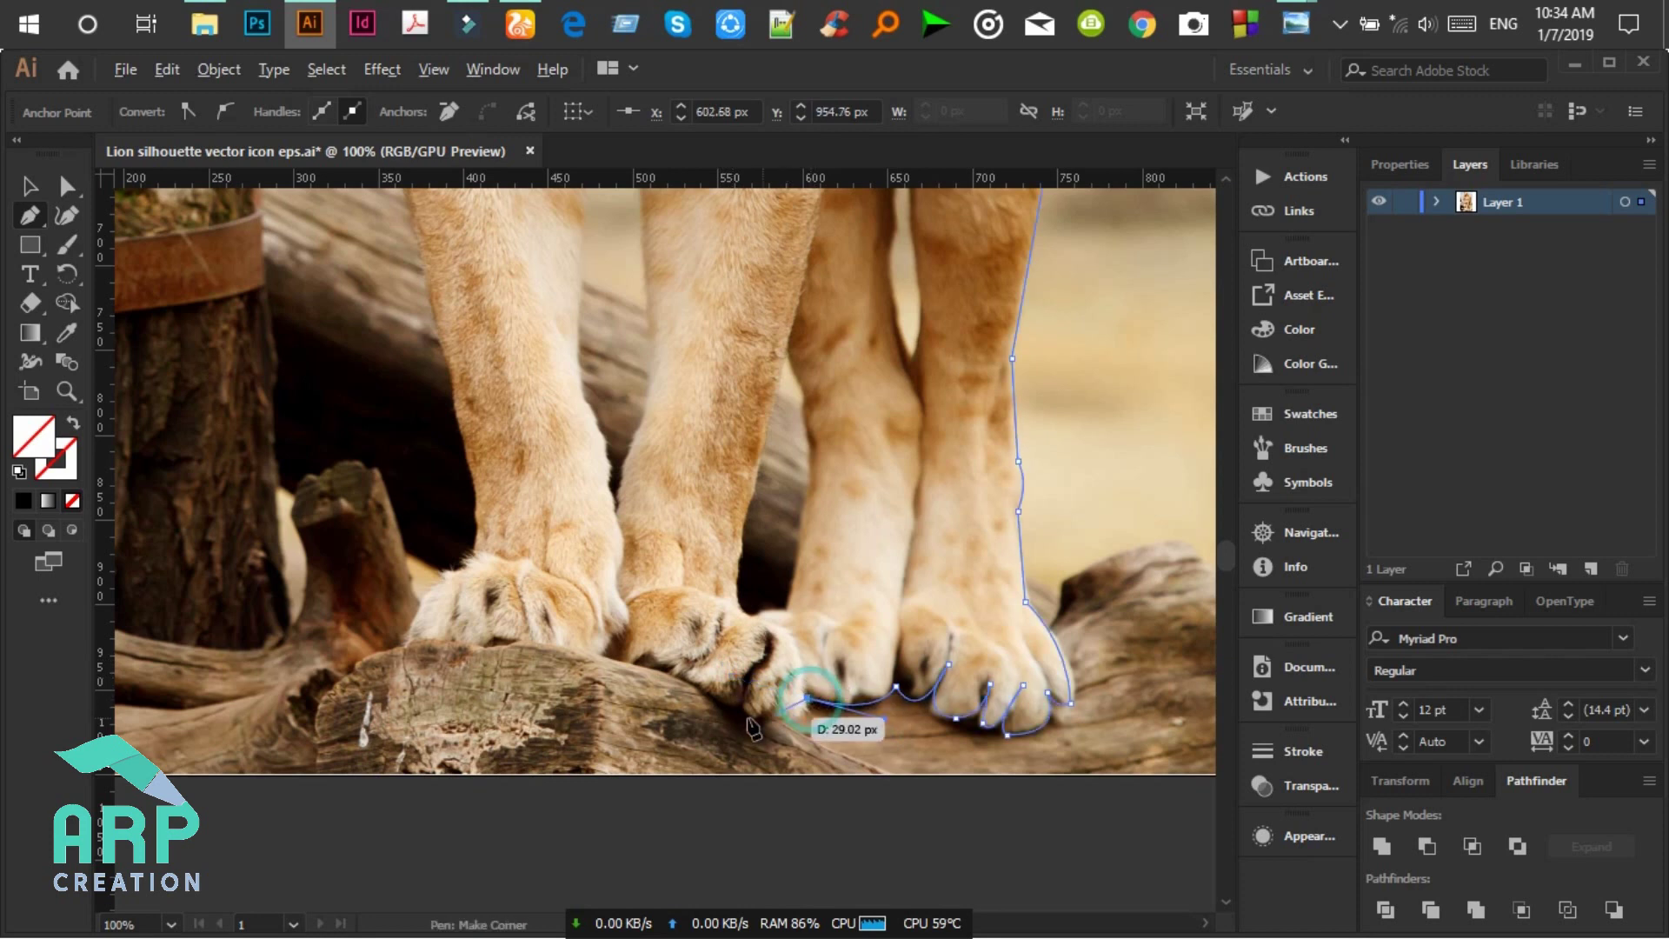
Step: Continue beneath the middle and left paws and up the leftmost leg's outer side
{"action": "left_click_drag", "start_coordinate": [744, 711], "coordinate": [682, 676]}
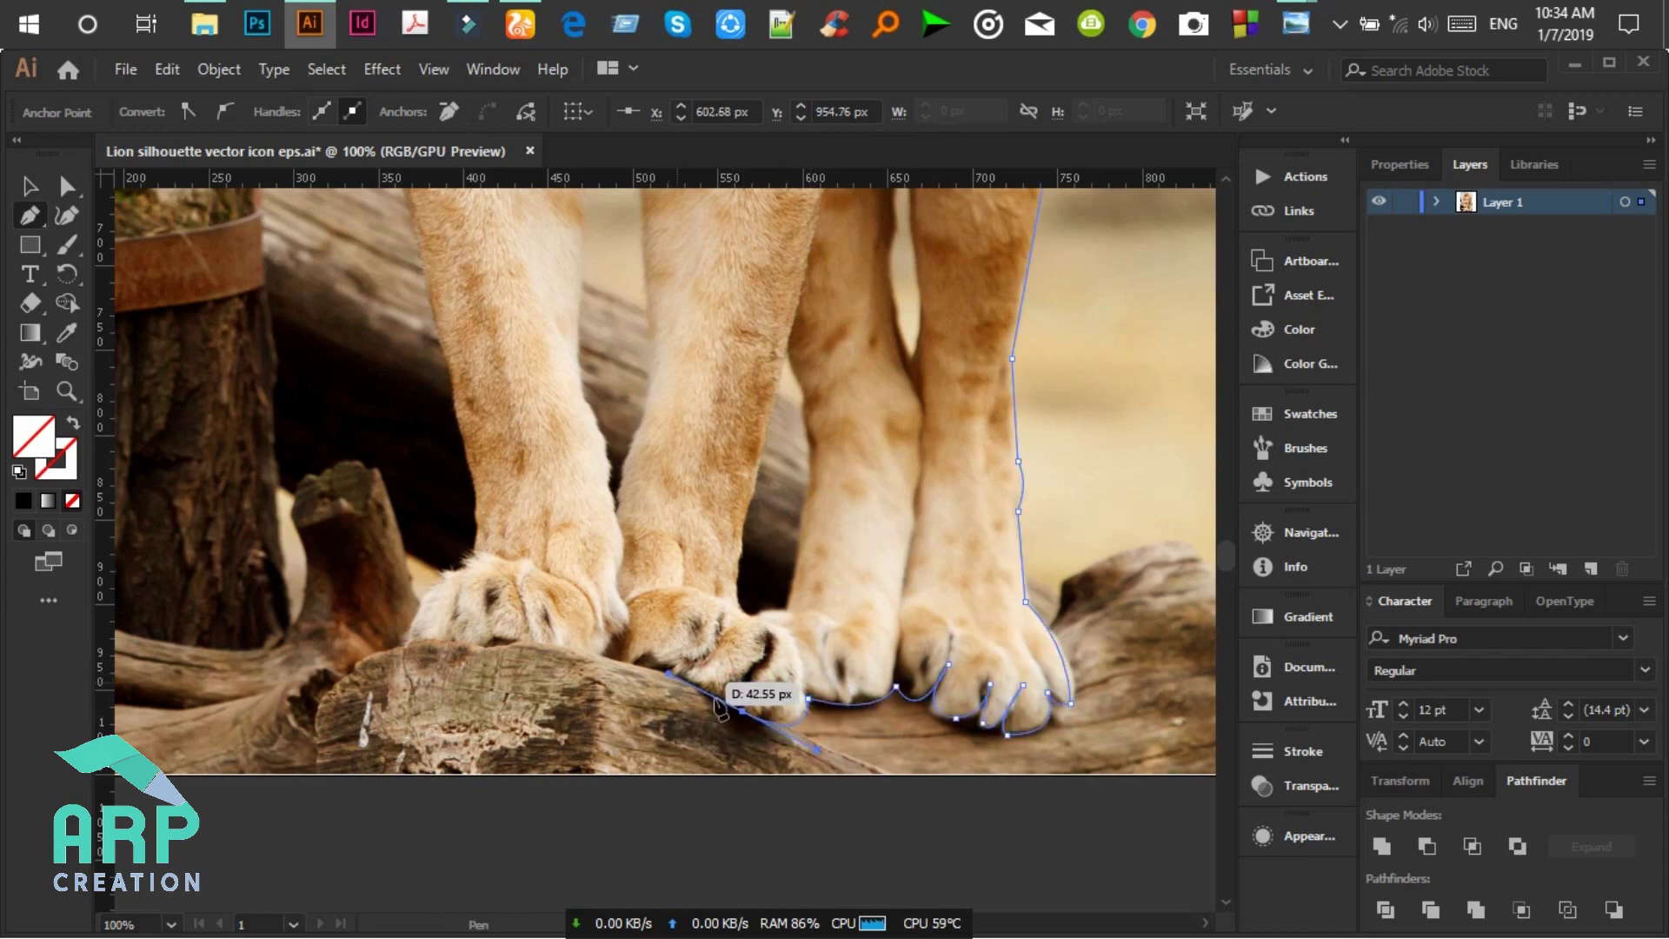
{"action": "left_click_drag", "start_coordinate": [677, 667], "coordinate": [651, 641]}
{"action": "left_click", "coordinate": [676, 668]}
{"action": "left_click_drag", "start_coordinate": [612, 648], "coordinate": [578, 614]}
{"action": "left_click", "coordinate": [617, 648], "text": "ctrl"}
{"action": "mouse_move", "coordinate": [595, 661]}
{"action": "left_mouse_down"}
{"action": "mouse_move", "coordinate": [433, 606]}
{"action": "mouse_move", "coordinate": [413, 638]}
{"action": "left_mouse_up"}
{"action": "left_click", "coordinate": [412, 634]}
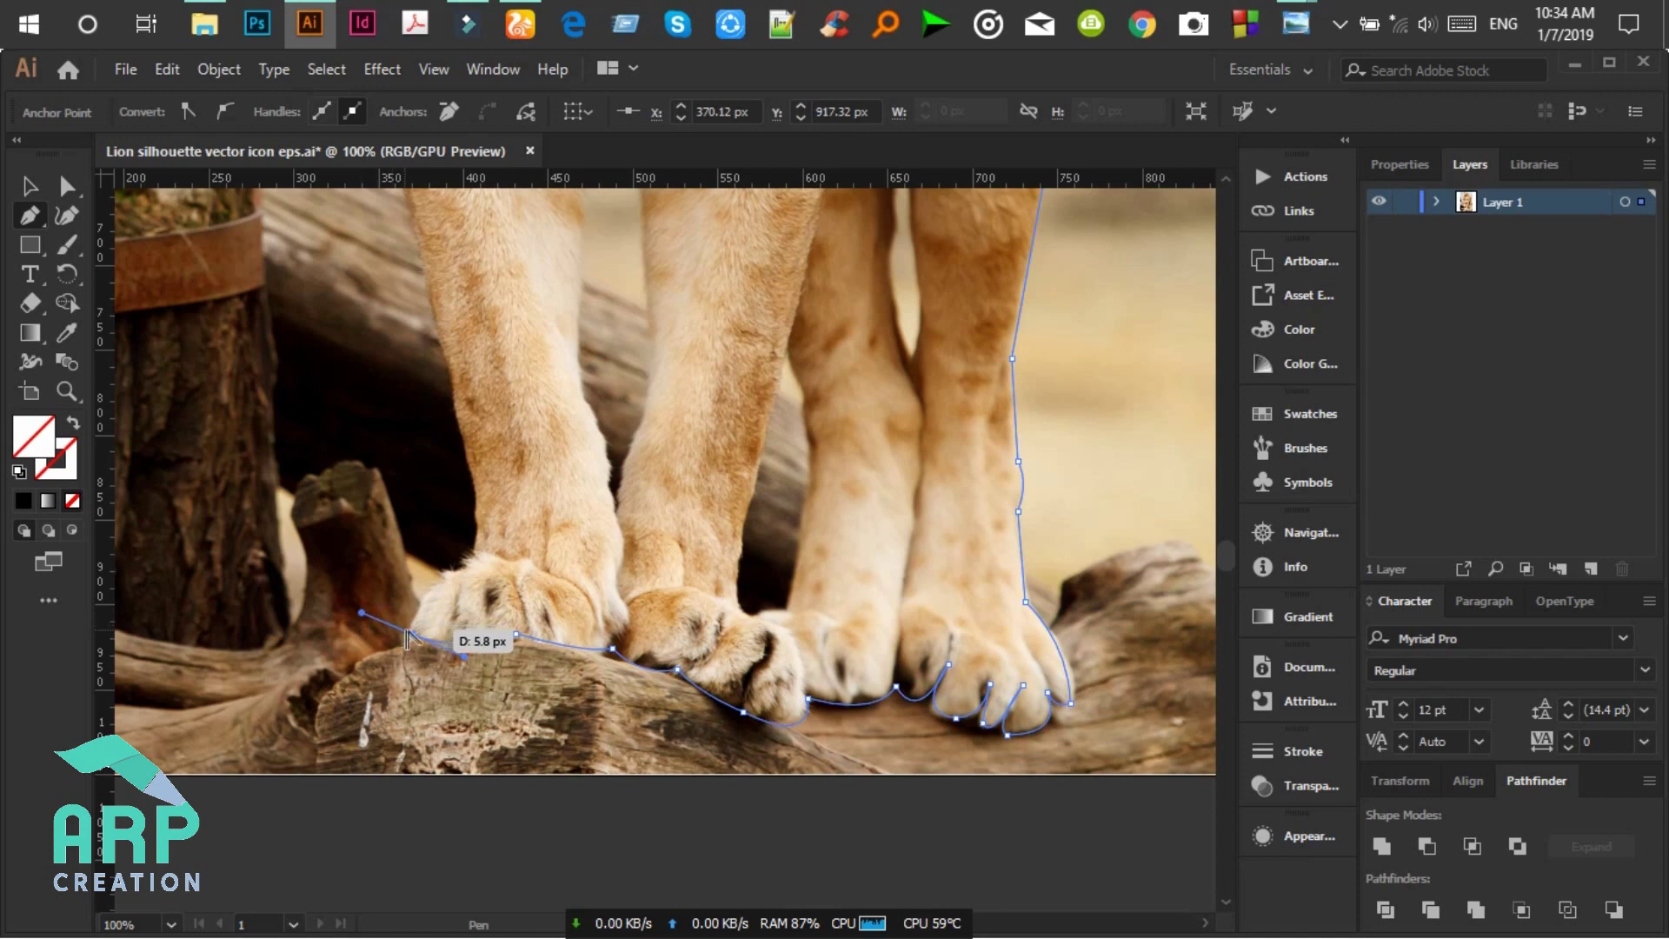
{"action": "left_click_drag", "start_coordinate": [412, 633], "coordinate": [558, 513]}
{"action": "left_click", "coordinate": [478, 556]}
{"action": "left_click_drag", "start_coordinate": [459, 430], "coordinate": [426, 352]}
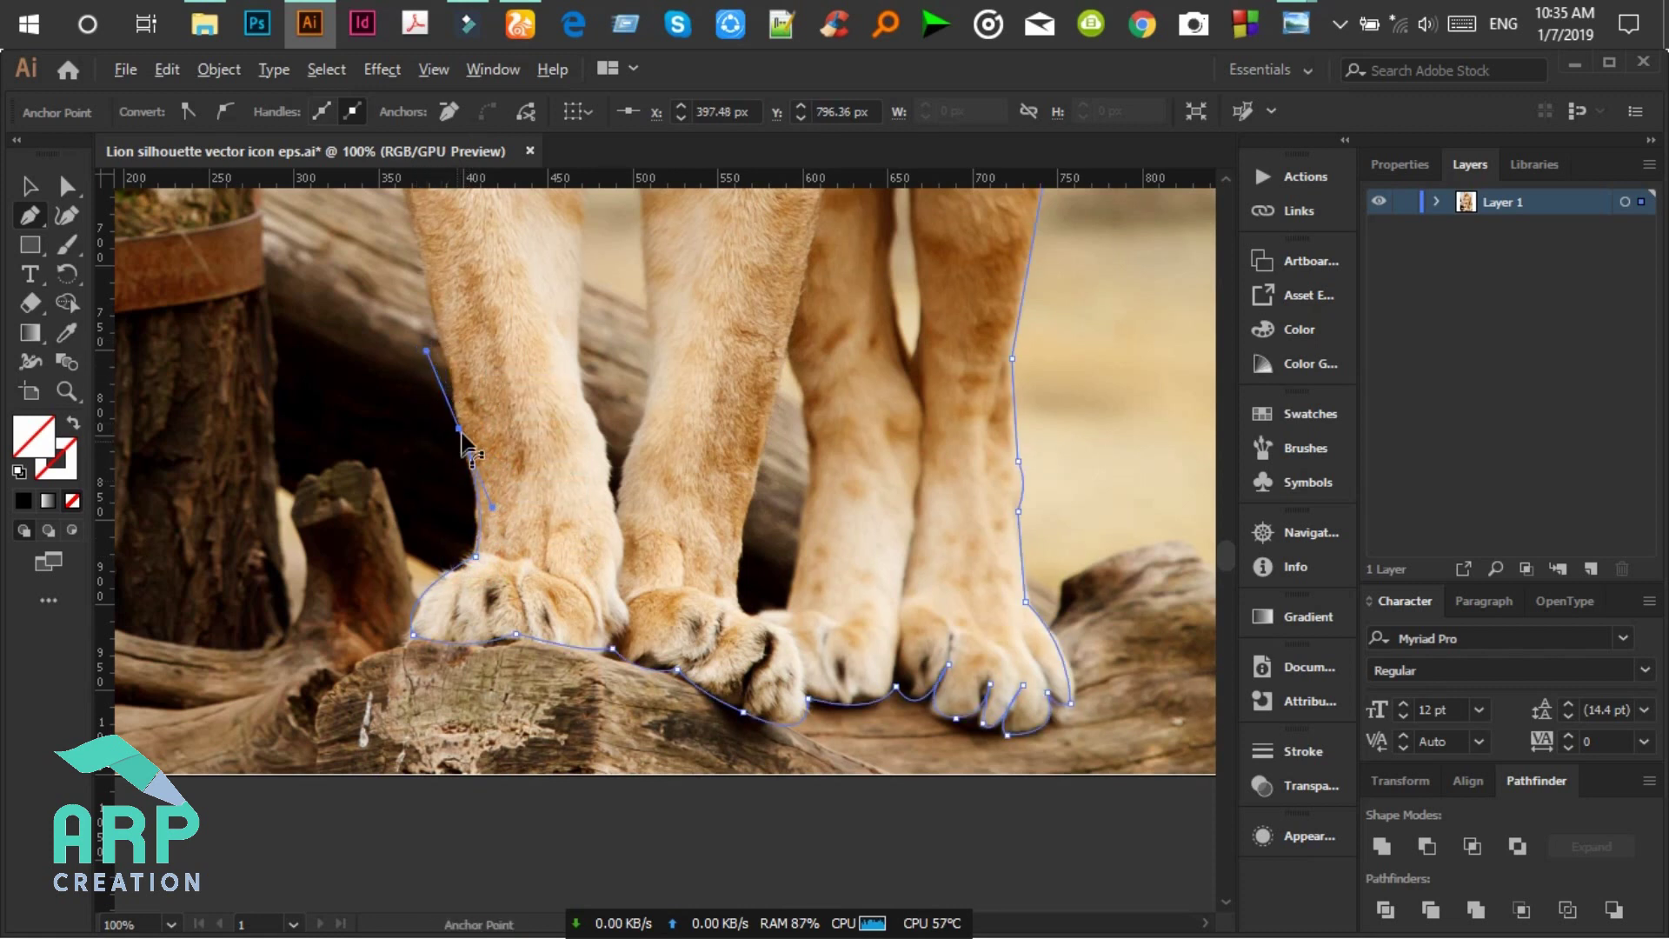
{"action": "left_click", "coordinate": [460, 430]}
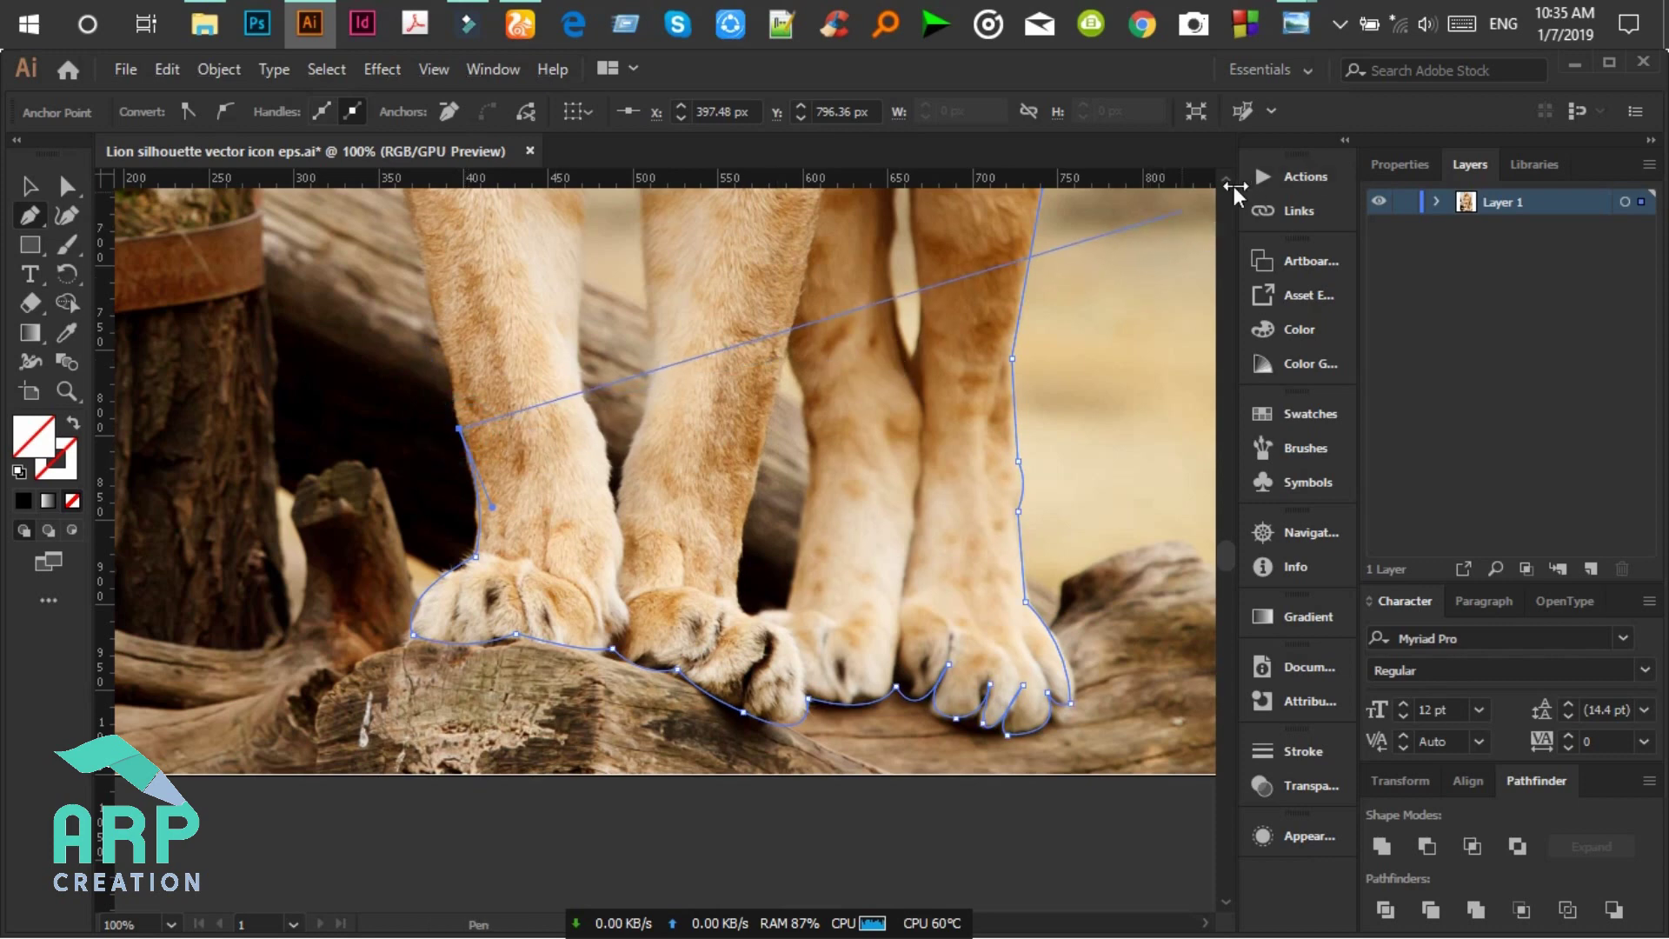
Step: Add curved anchors up the left leg, chest edge and cheek to the left ear's base
{"action": "scroll", "coordinate": [1234, 186], "scroll_direction": "up", "scroll_amount": 3}
{"action": "scroll", "coordinate": [1234, 186], "scroll_direction": "up", "scroll_amount": 2}
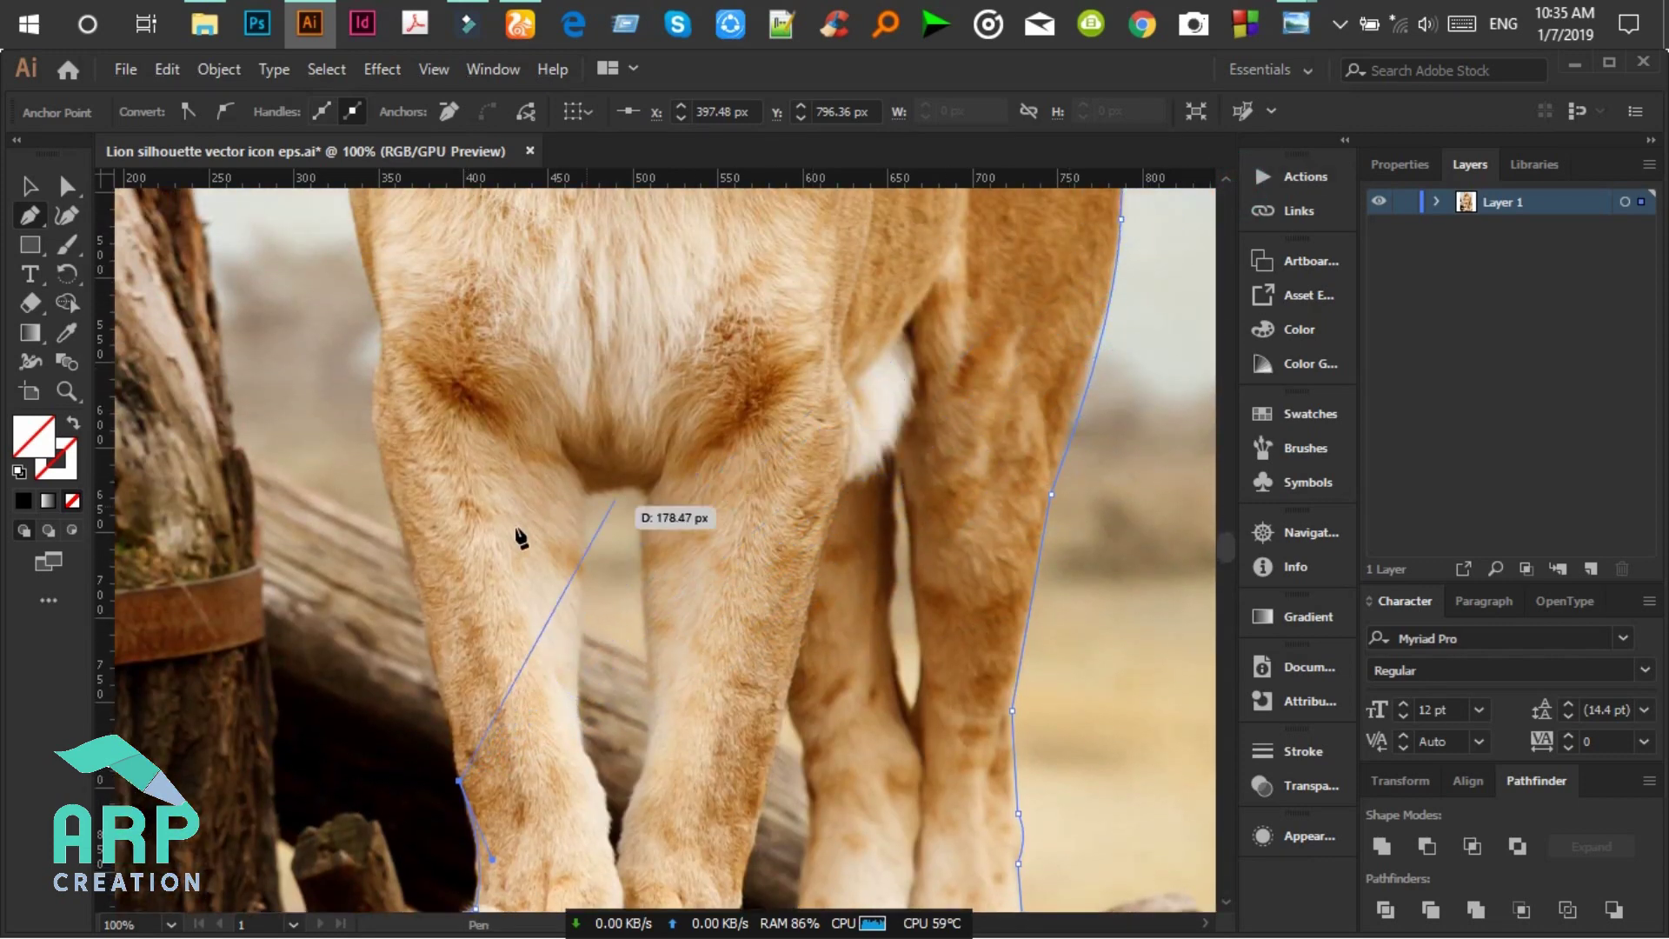
{"action": "left_click", "coordinate": [375, 455]}
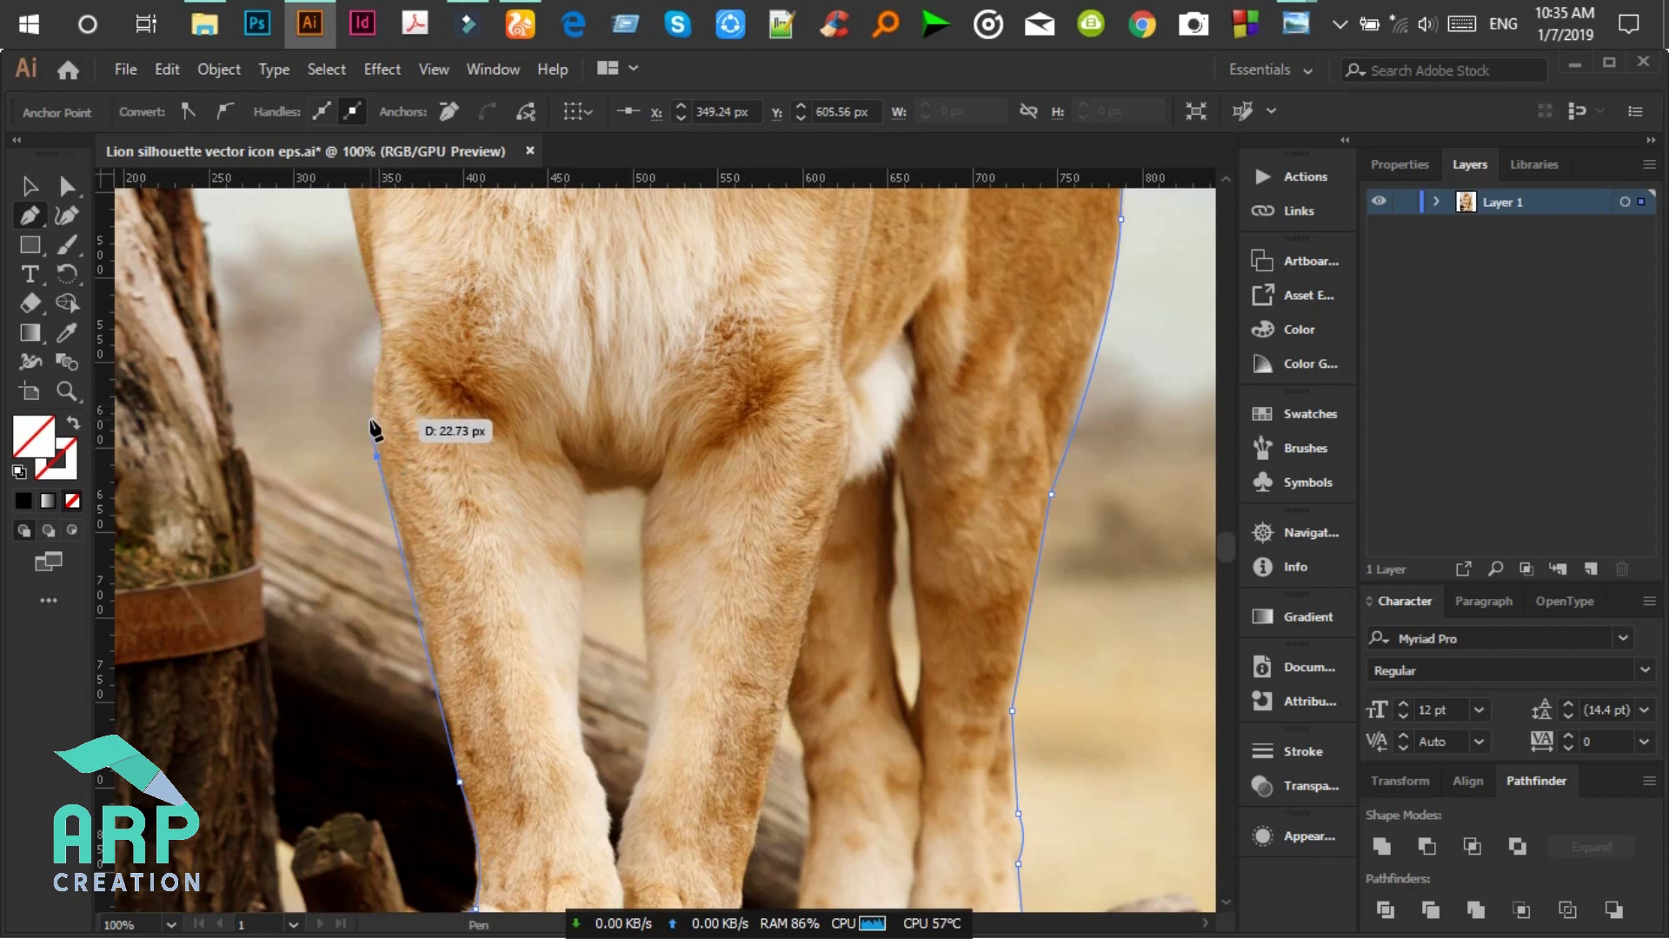
{"action": "left_click", "coordinate": [367, 418]}
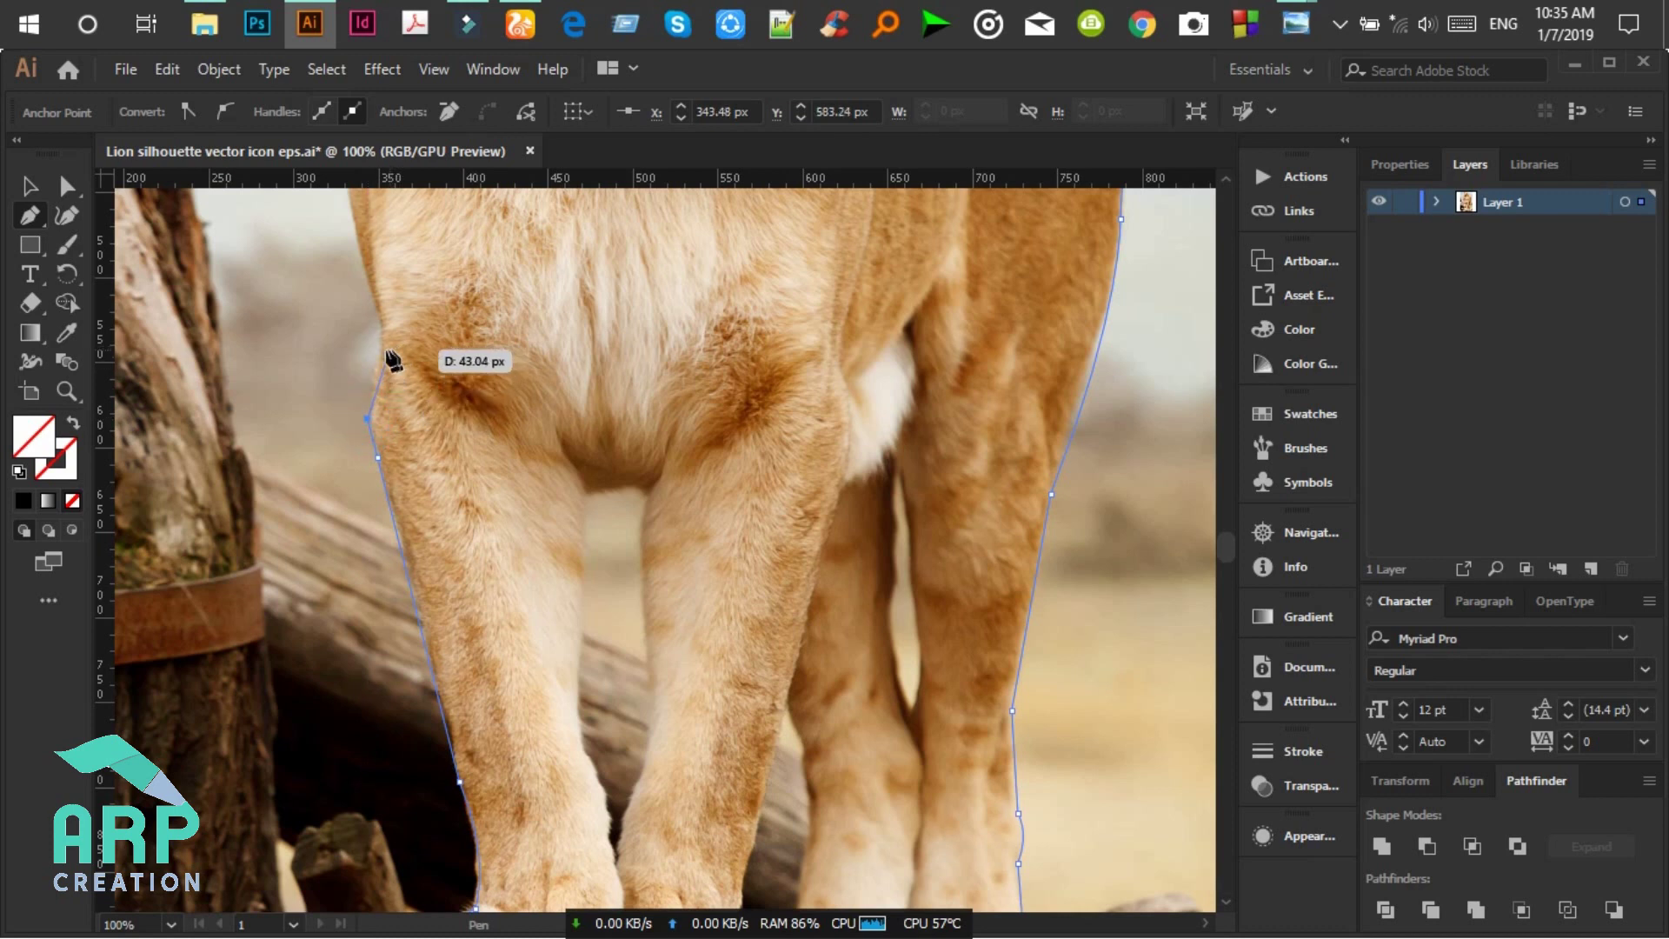
{"action": "mouse_move", "coordinate": [380, 328]}
{"action": "left_mouse_down"}
{"action": "mouse_move", "coordinate": [399, 286]}
{"action": "mouse_move", "coordinate": [443, 327]}
{"action": "left_mouse_up"}
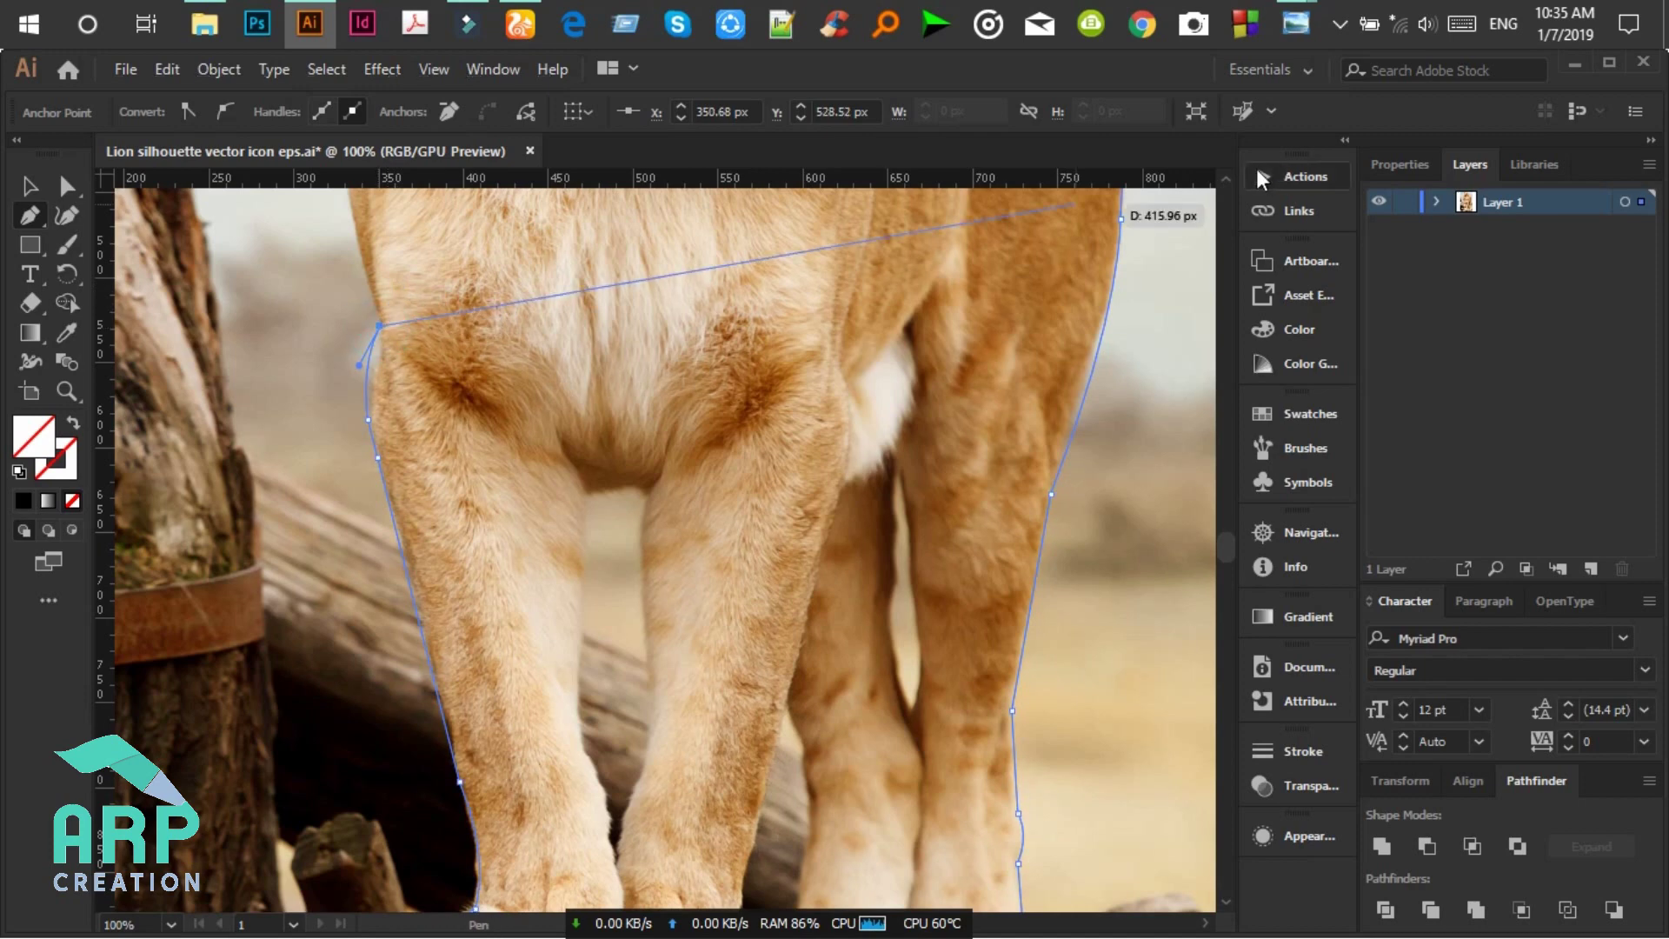
{"action": "scroll", "coordinate": [1228, 175], "scroll_direction": "up", "scroll_amount": 1}
{"action": "scroll", "coordinate": [1228, 175], "scroll_direction": "up", "scroll_amount": 3}
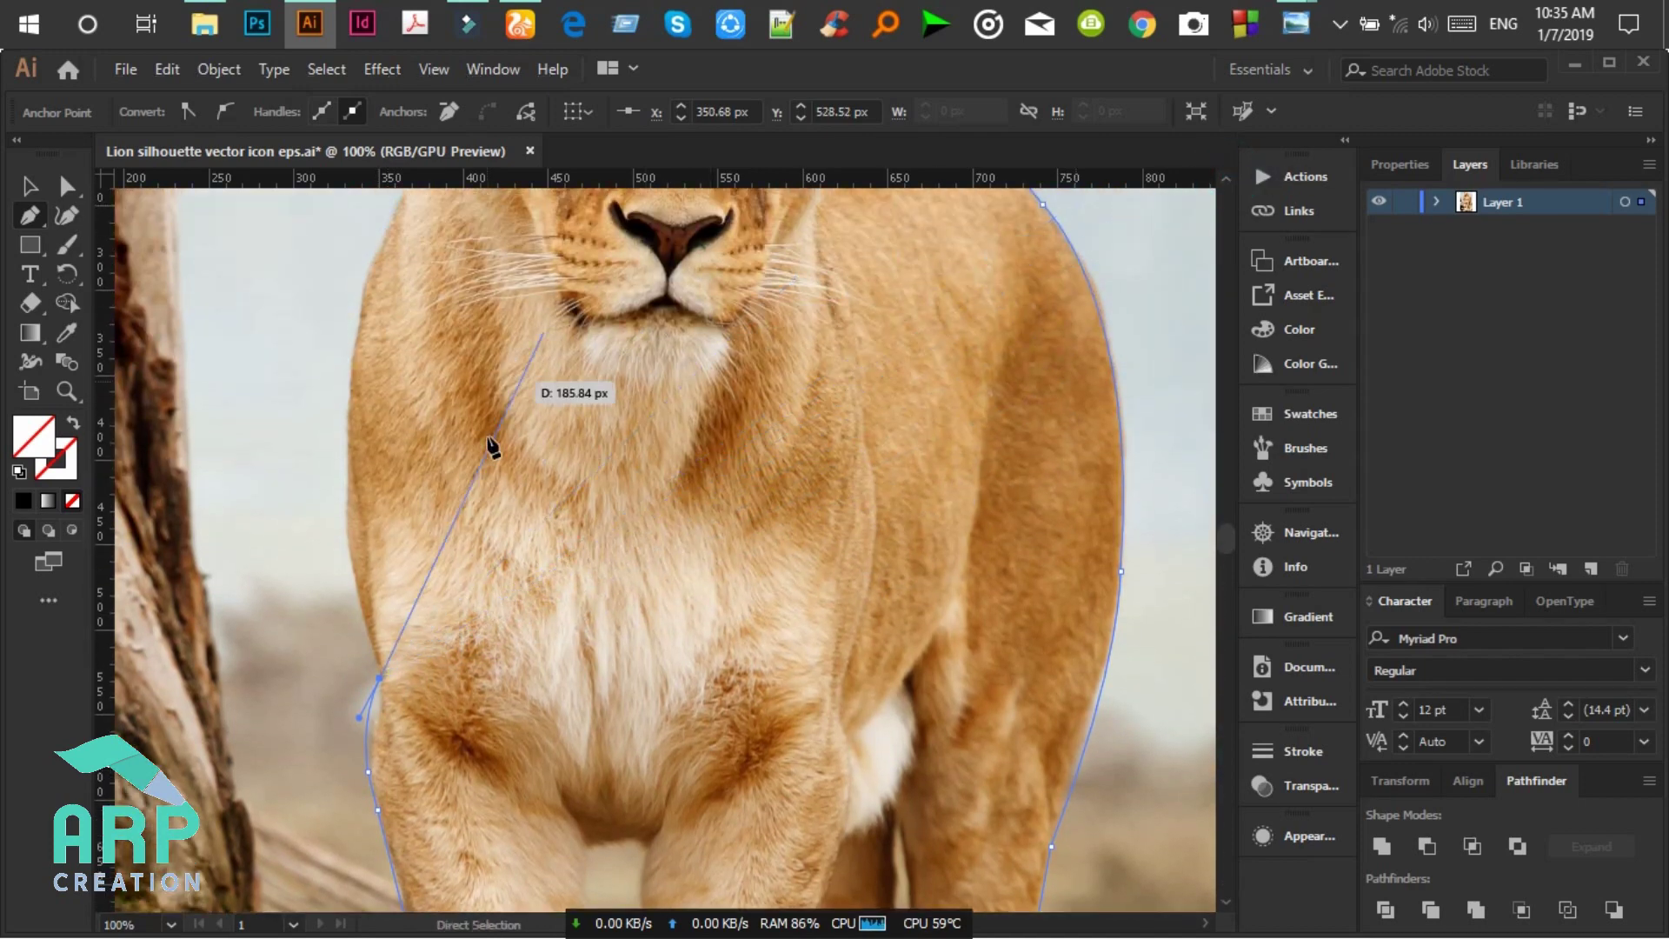
{"action": "left_click_drag", "start_coordinate": [347, 457], "coordinate": [355, 342]}
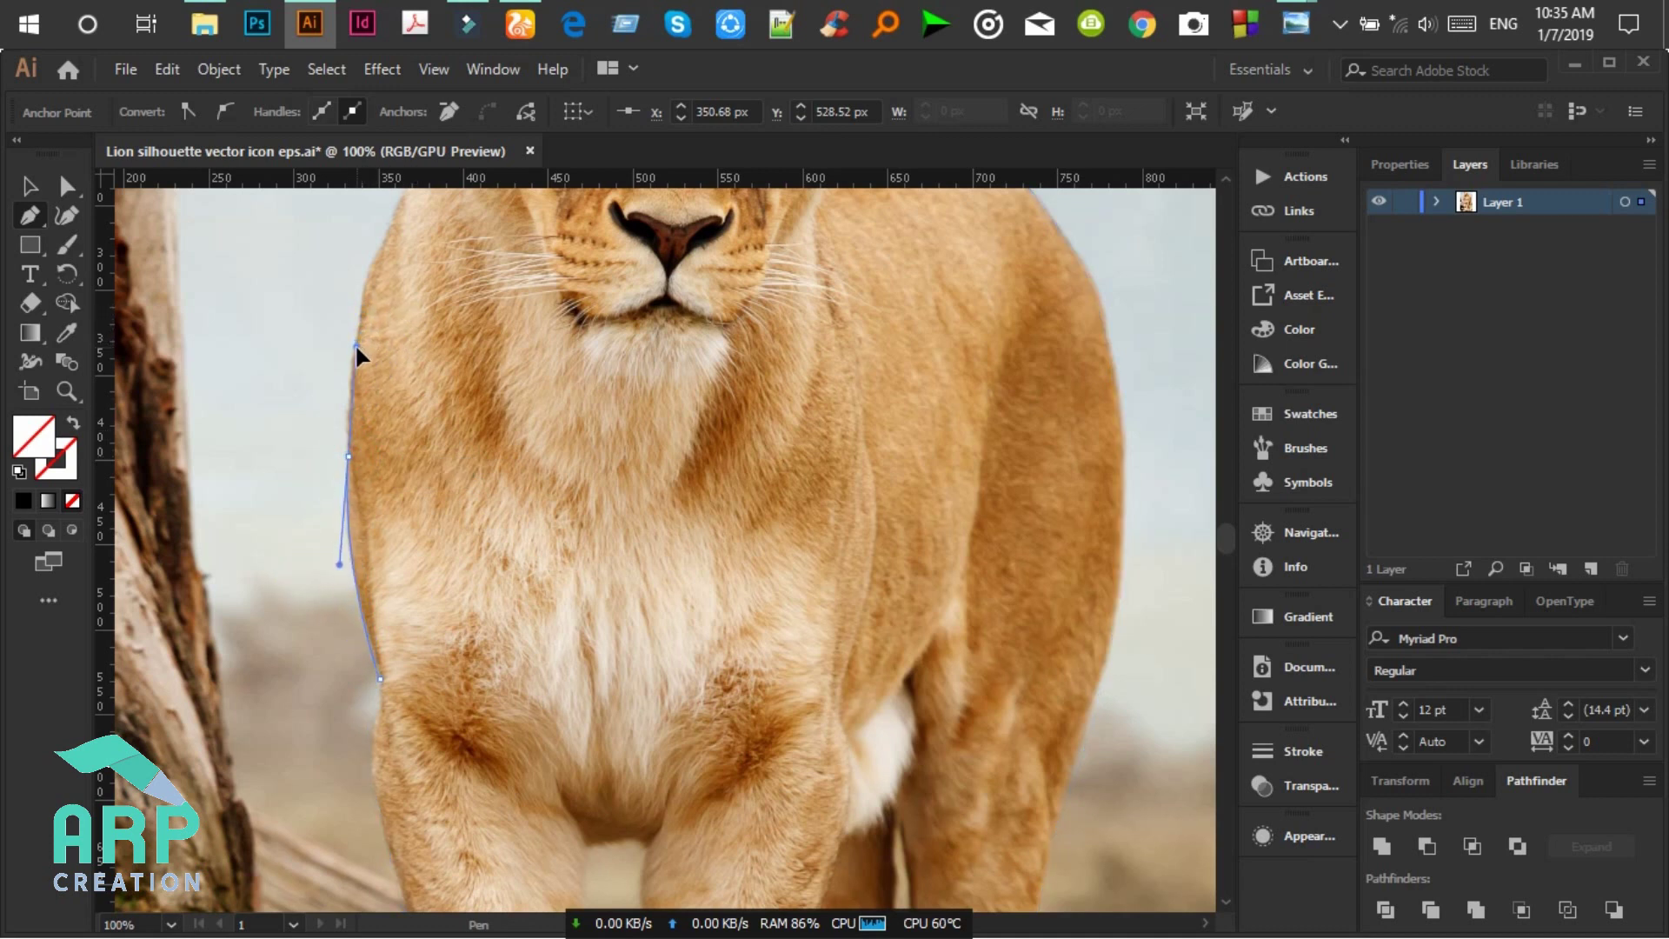
{"action": "mouse_move", "coordinate": [349, 461]}
{"action": "left_mouse_down"}
{"action": "mouse_move", "coordinate": [1222, 175]}
{"action": "mouse_move", "coordinate": [400, 486]}
{"action": "left_mouse_up"}
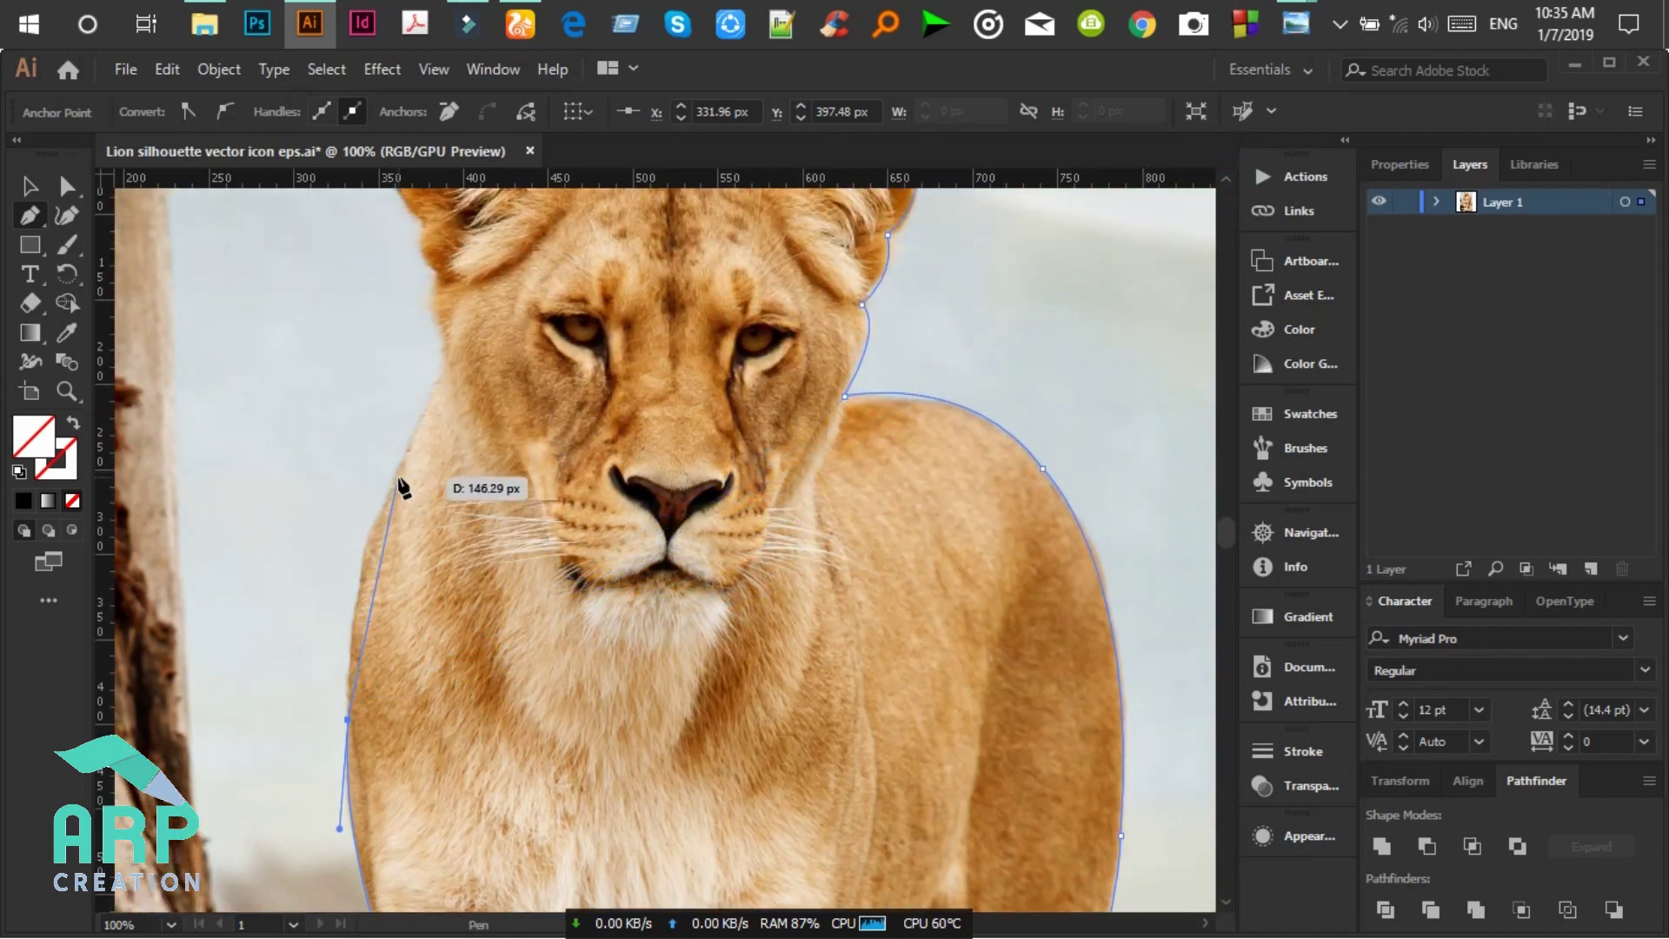
{"action": "mouse_move", "coordinate": [398, 475]}
{"action": "left_mouse_down"}
{"action": "mouse_move", "coordinate": [453, 402]}
{"action": "mouse_move", "coordinate": [397, 476]}
{"action": "left_mouse_up"}
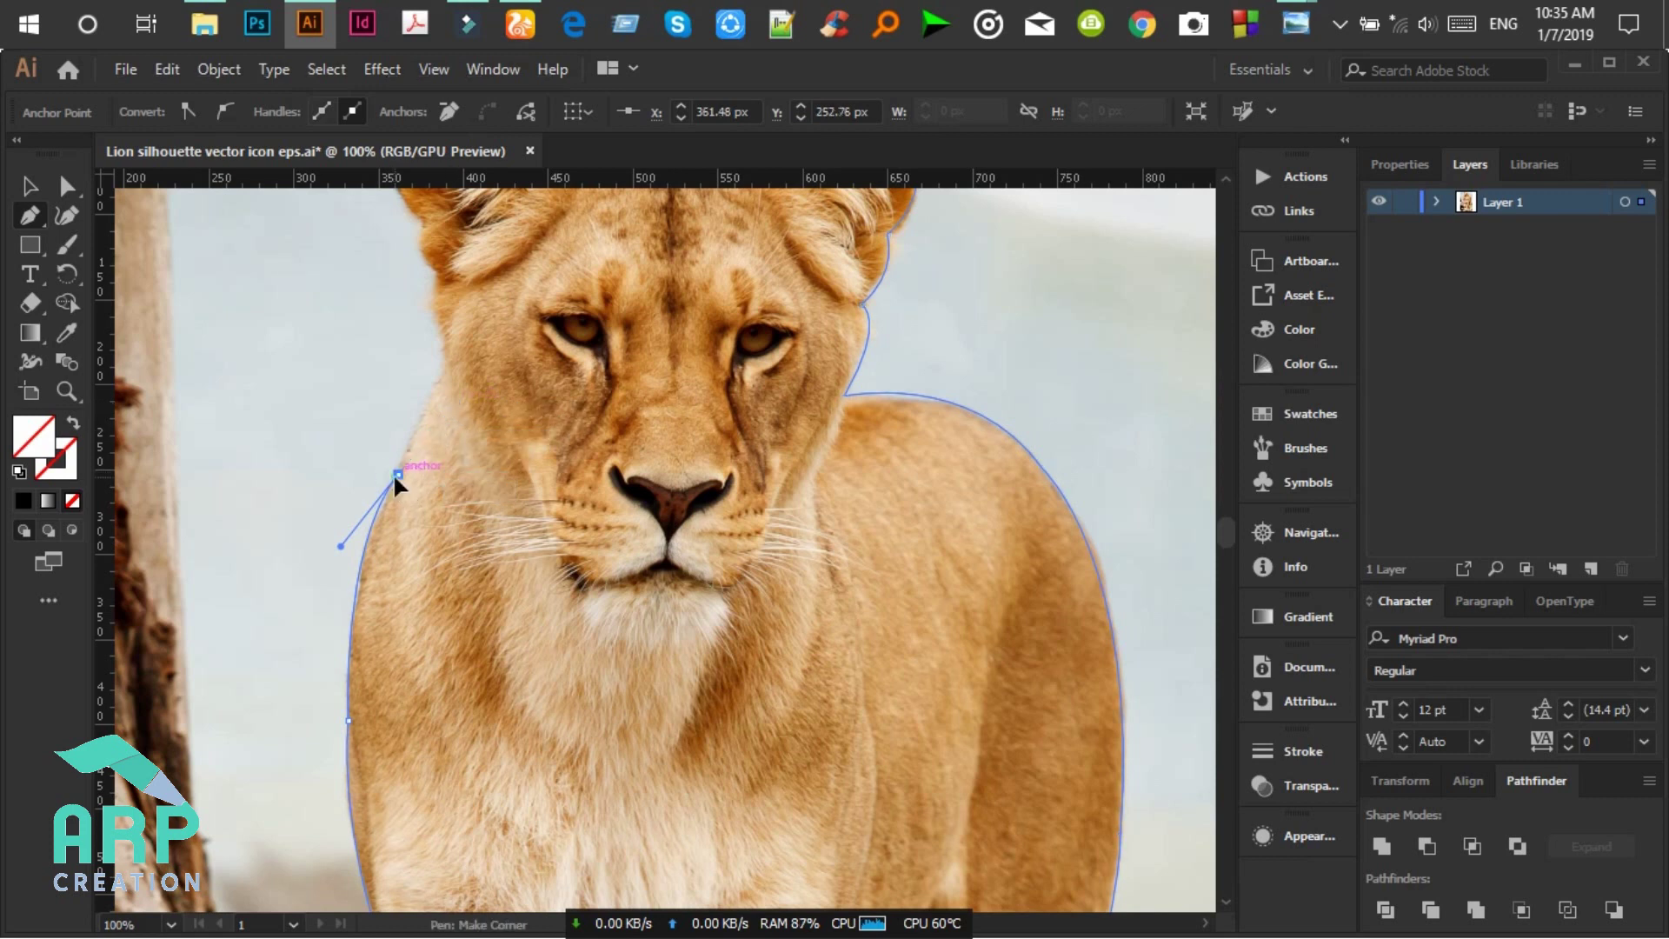
{"action": "mouse_move", "coordinate": [447, 358]}
{"action": "left_mouse_down"}
{"action": "mouse_move", "coordinate": [477, 376]}
{"action": "mouse_move", "coordinate": [1229, 180]}
{"action": "mouse_move", "coordinate": [443, 644]}
{"action": "mouse_move", "coordinate": [455, 577]}
{"action": "left_mouse_up"}
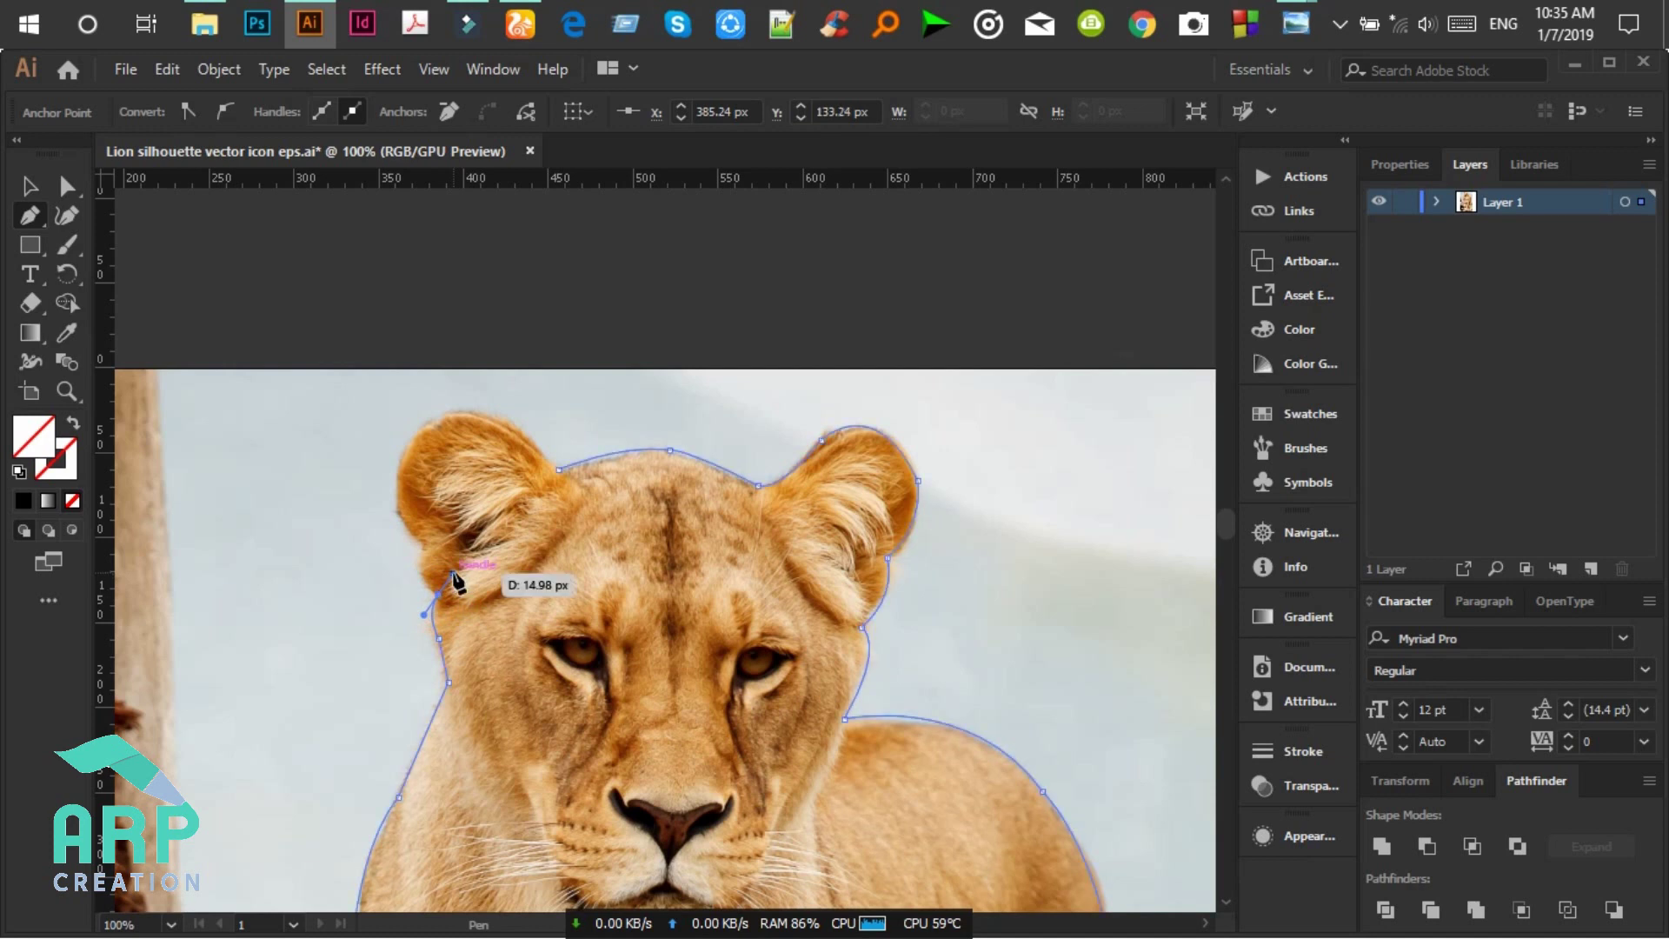
Step: Trace over the left ear back to the start point, closing the path, then deselect
{"action": "left_click_drag", "start_coordinate": [437, 594], "coordinate": [424, 550]}
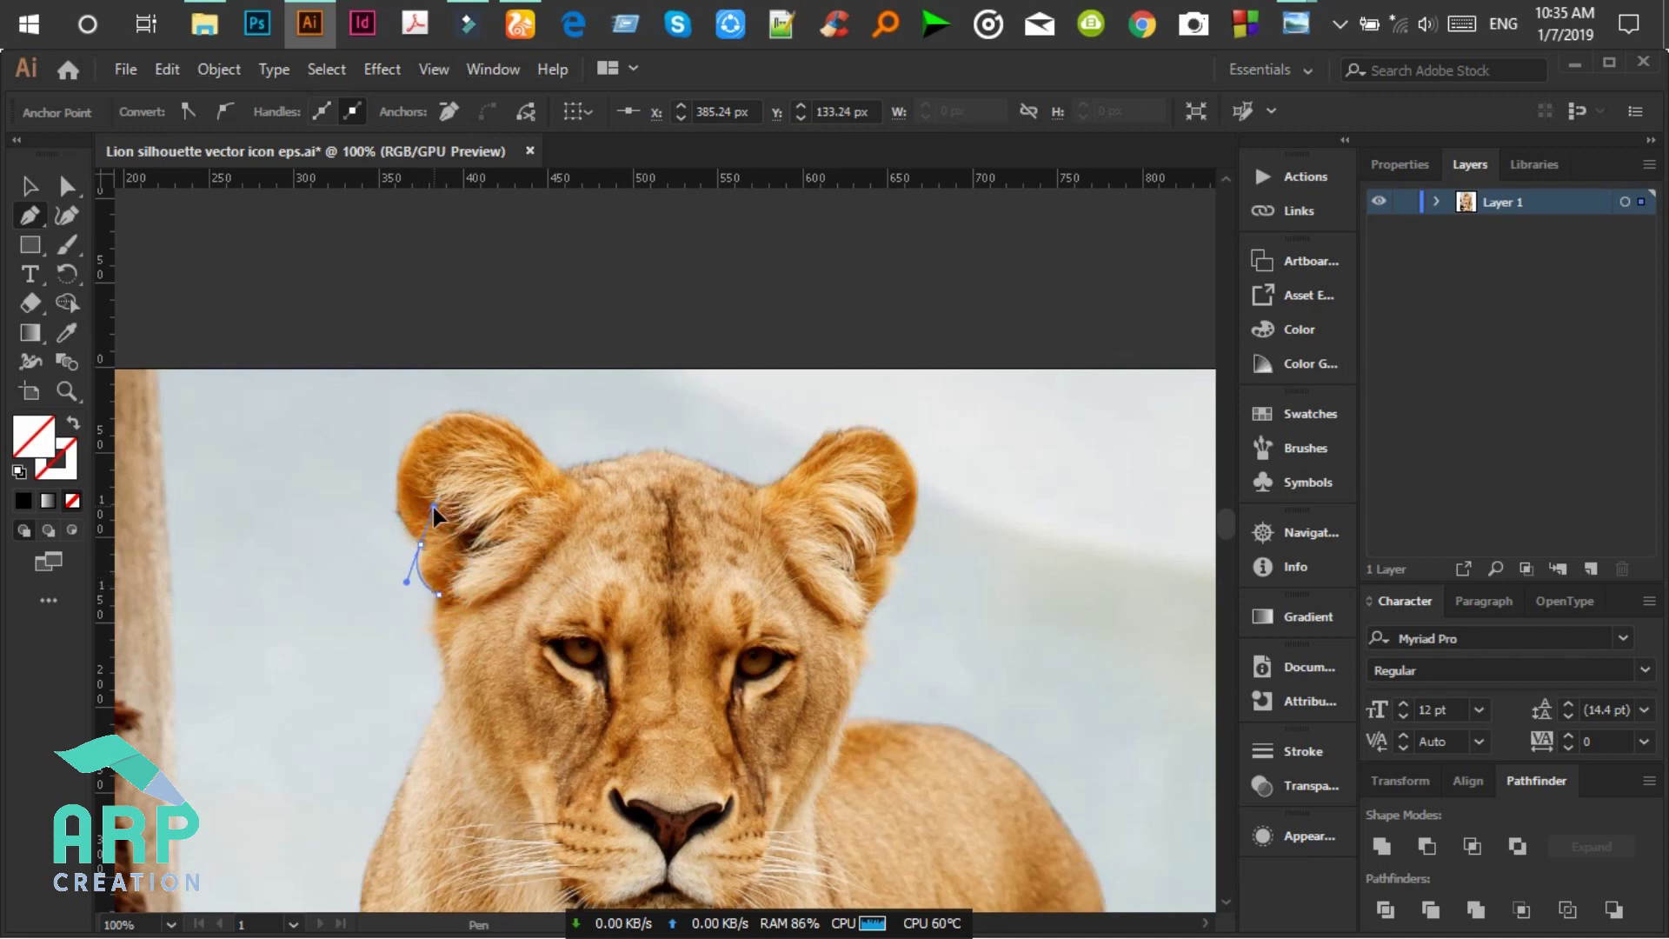
{"action": "left_click_drag", "start_coordinate": [393, 512], "coordinate": [398, 476]}
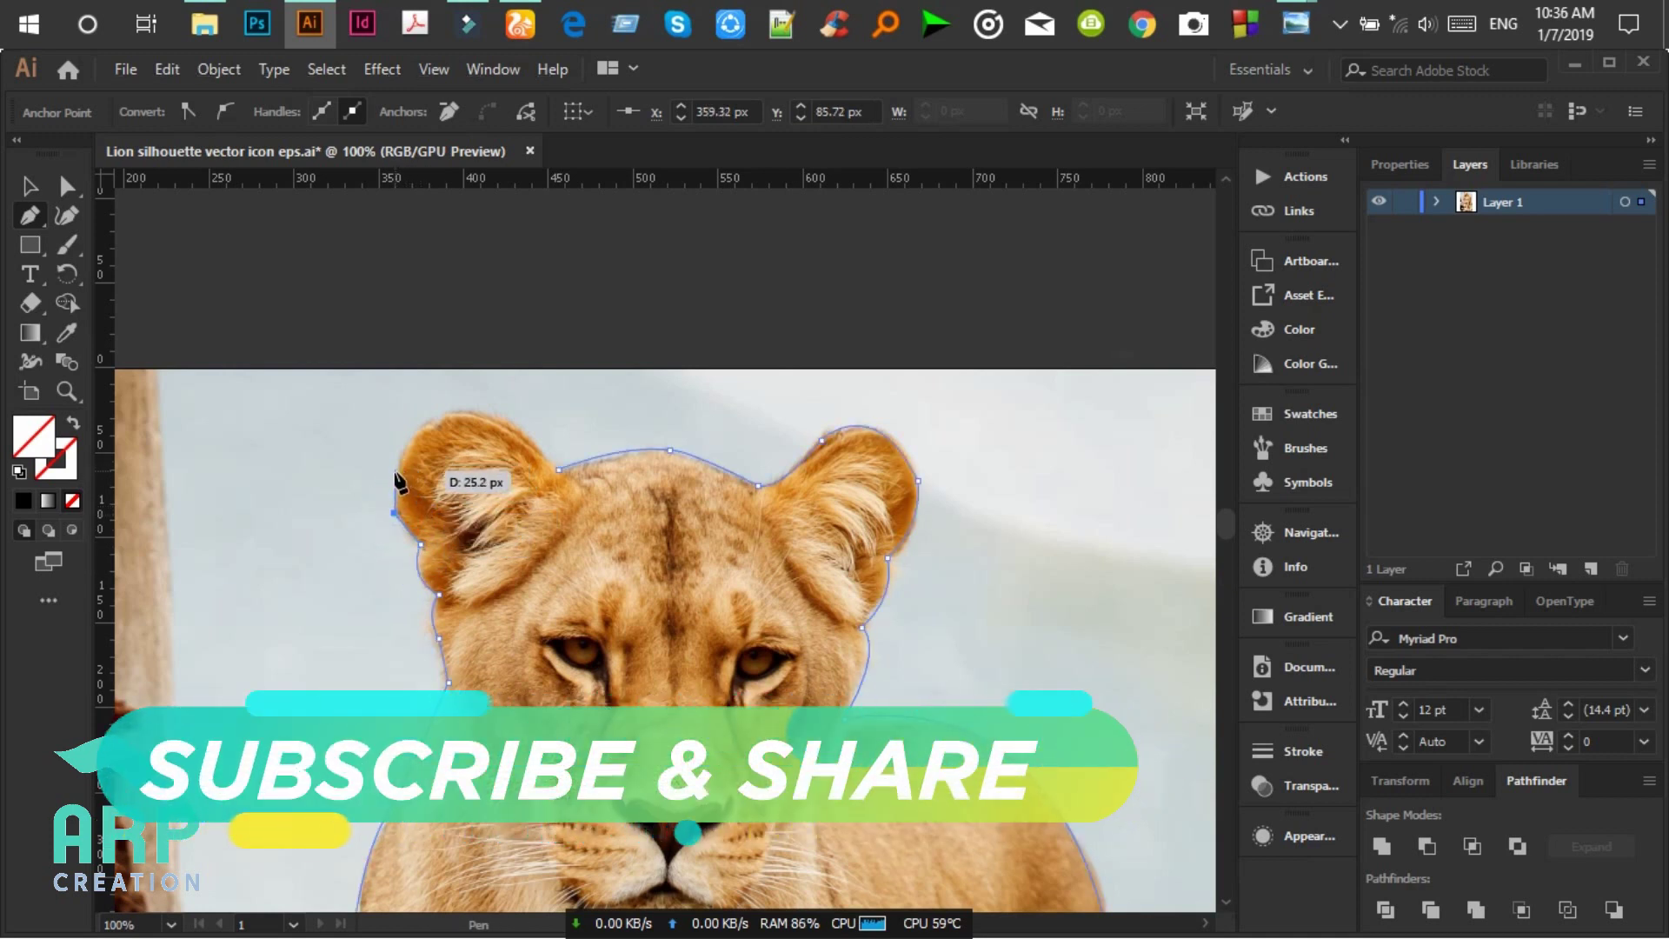
{"action": "left_click_drag", "start_coordinate": [482, 418], "coordinate": [526, 426]}
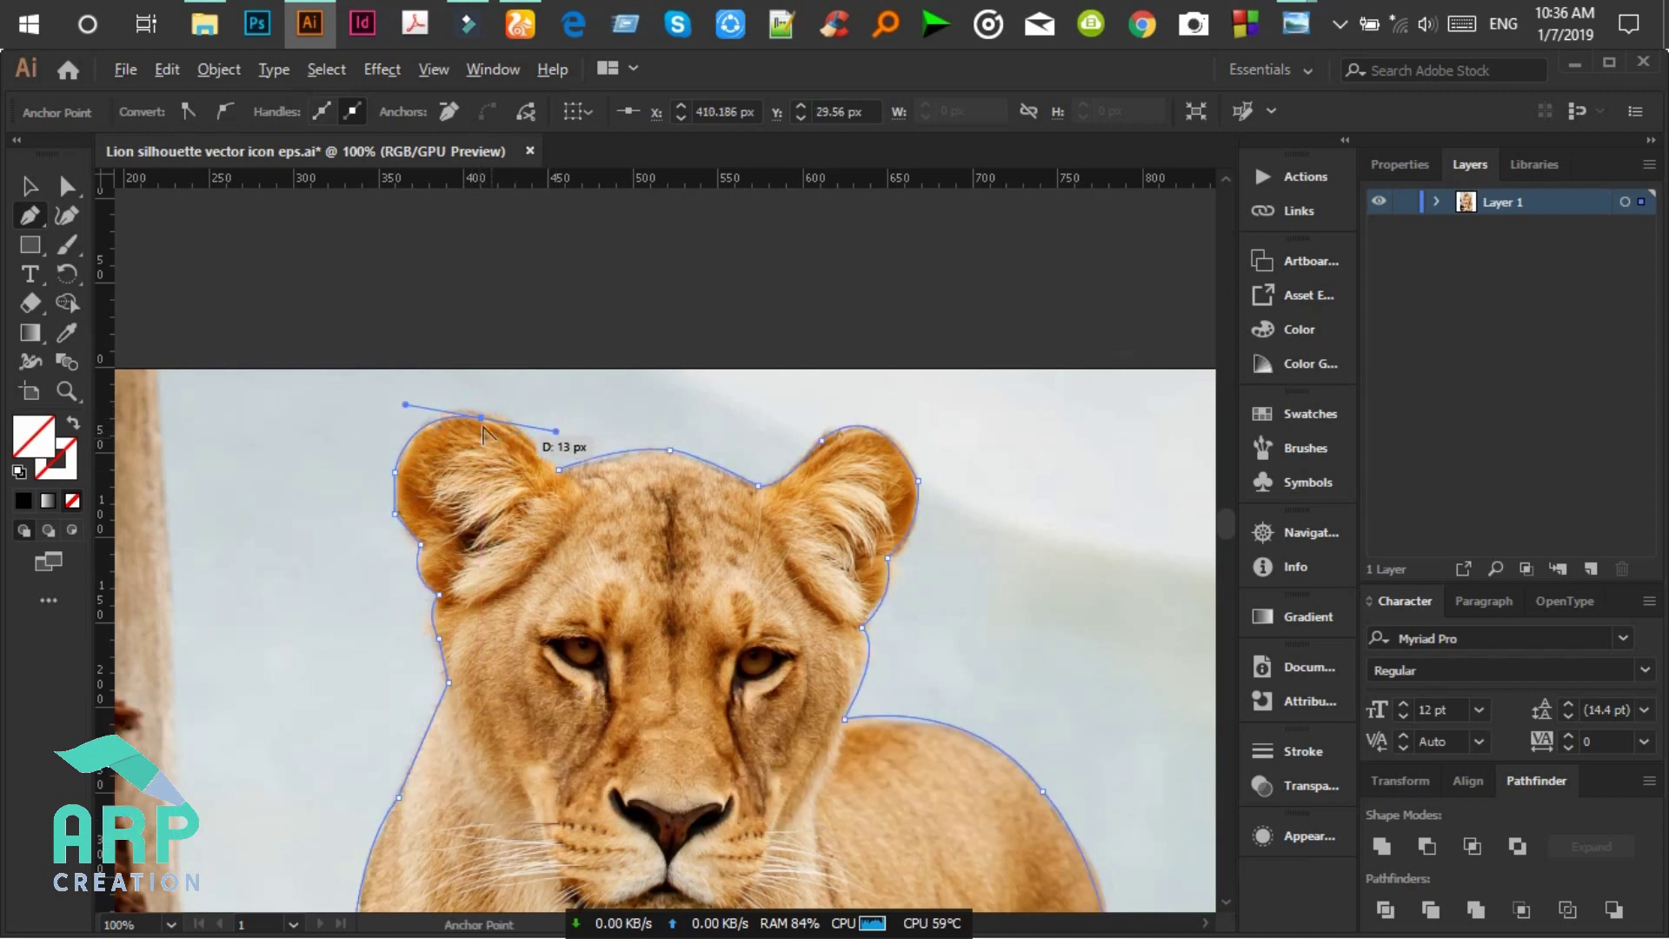
{"action": "left_click", "coordinate": [558, 470]}
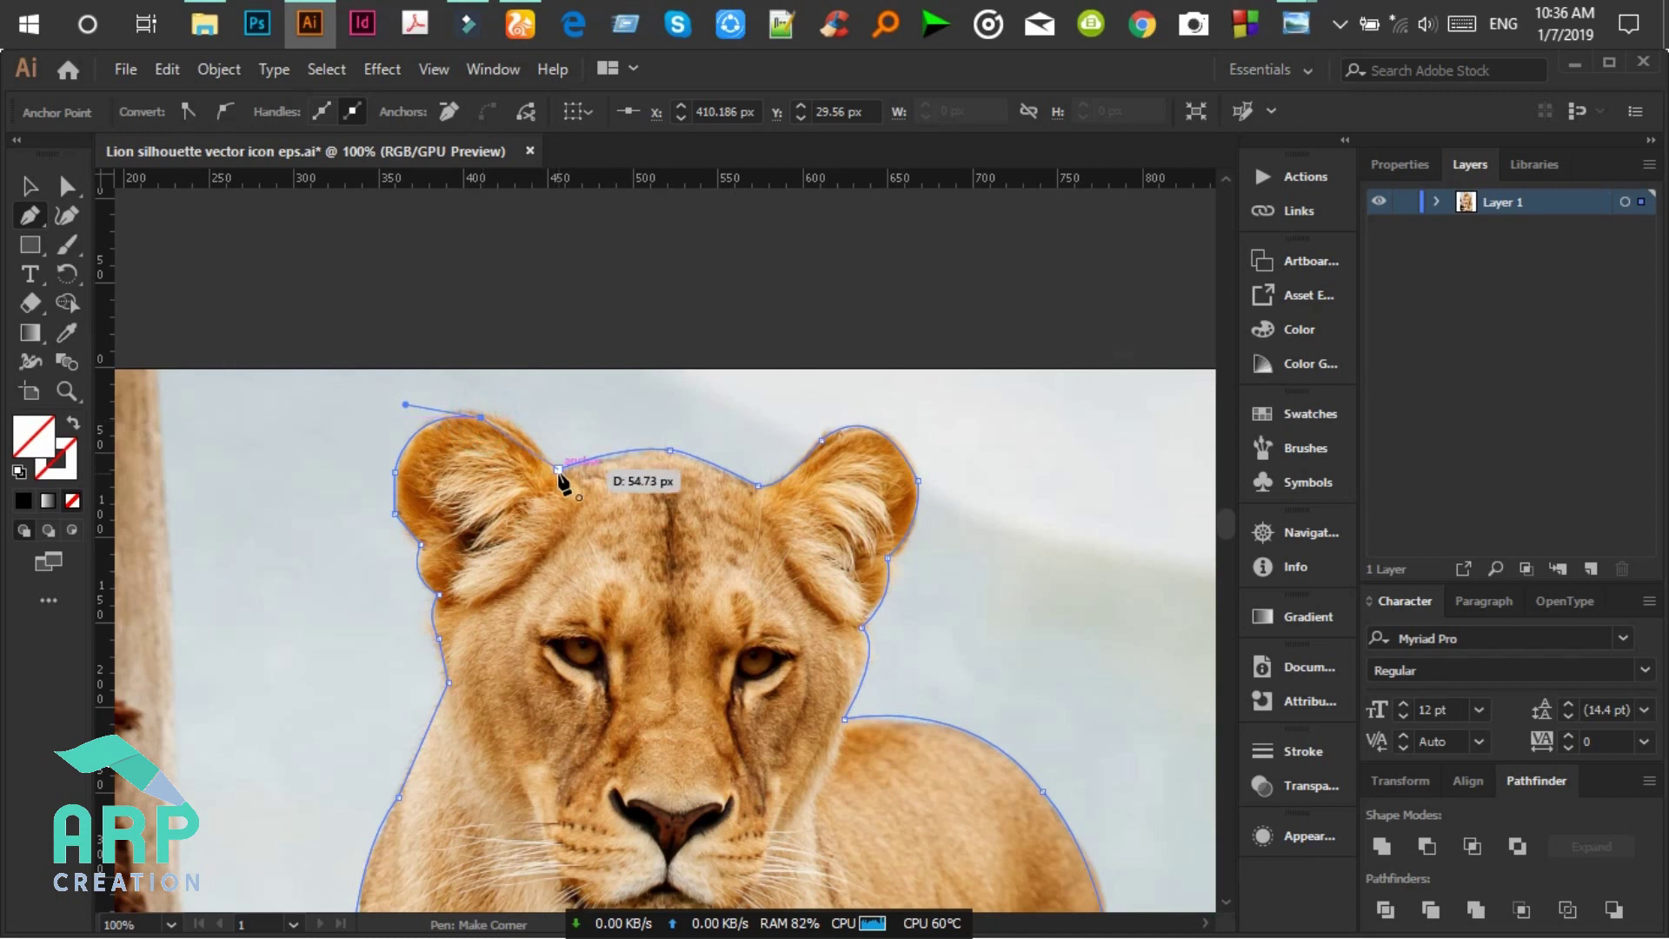
{"action": "left_click", "coordinate": [558, 470]}
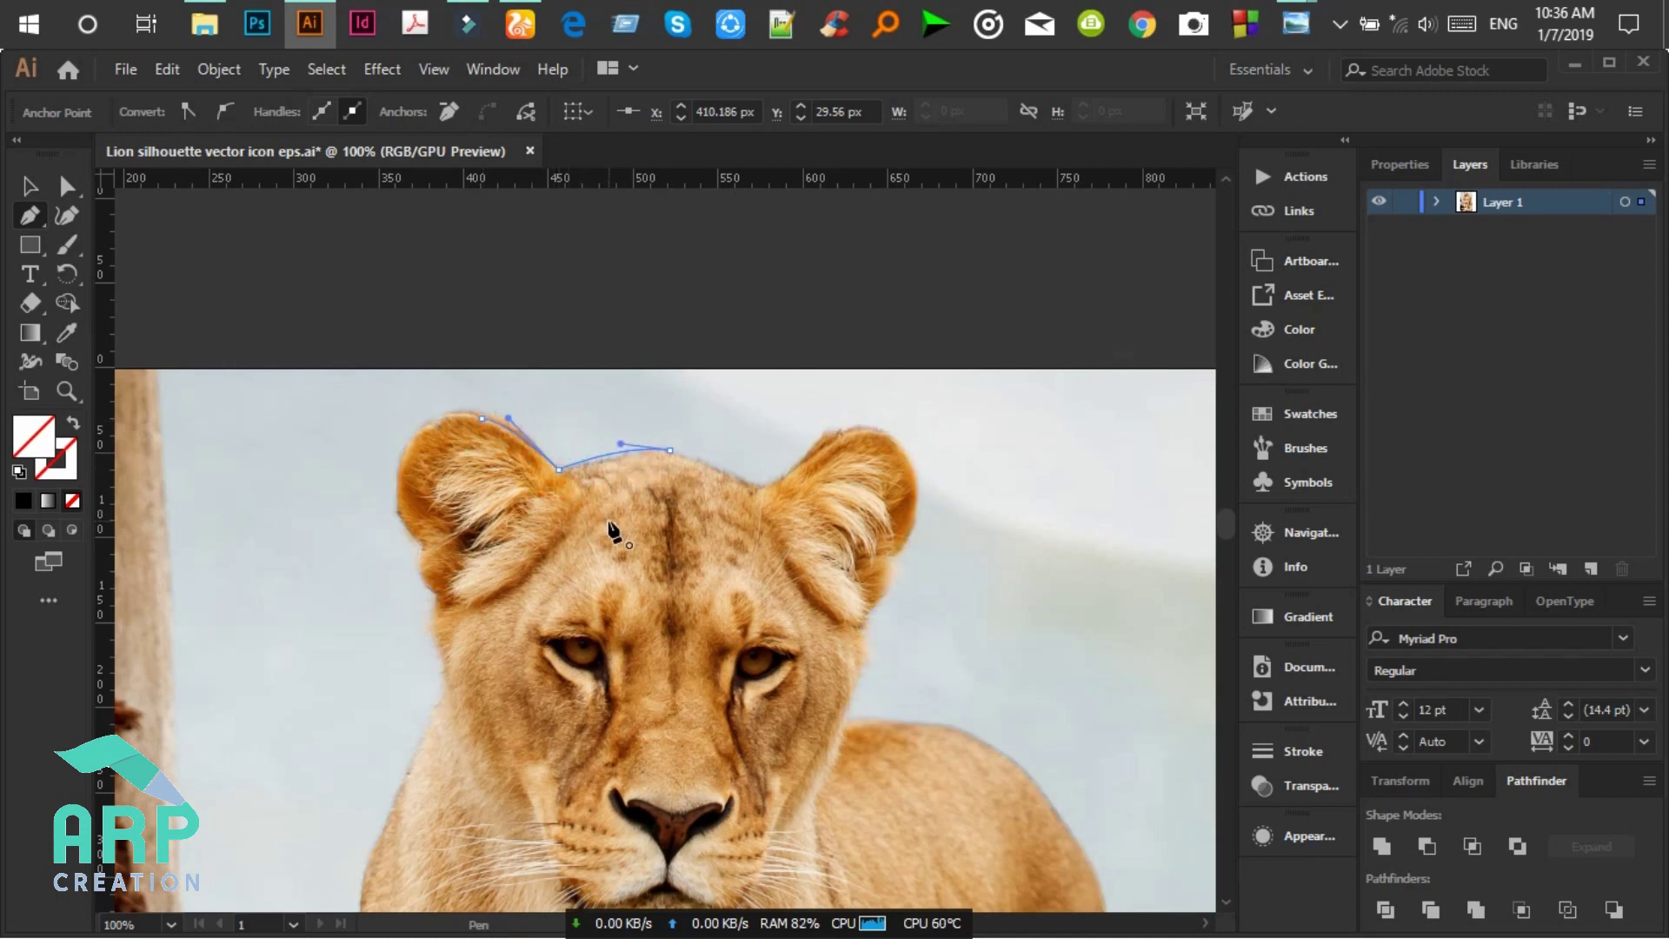
{"action": "left_click", "coordinate": [174, 458], "text": "ctrl"}
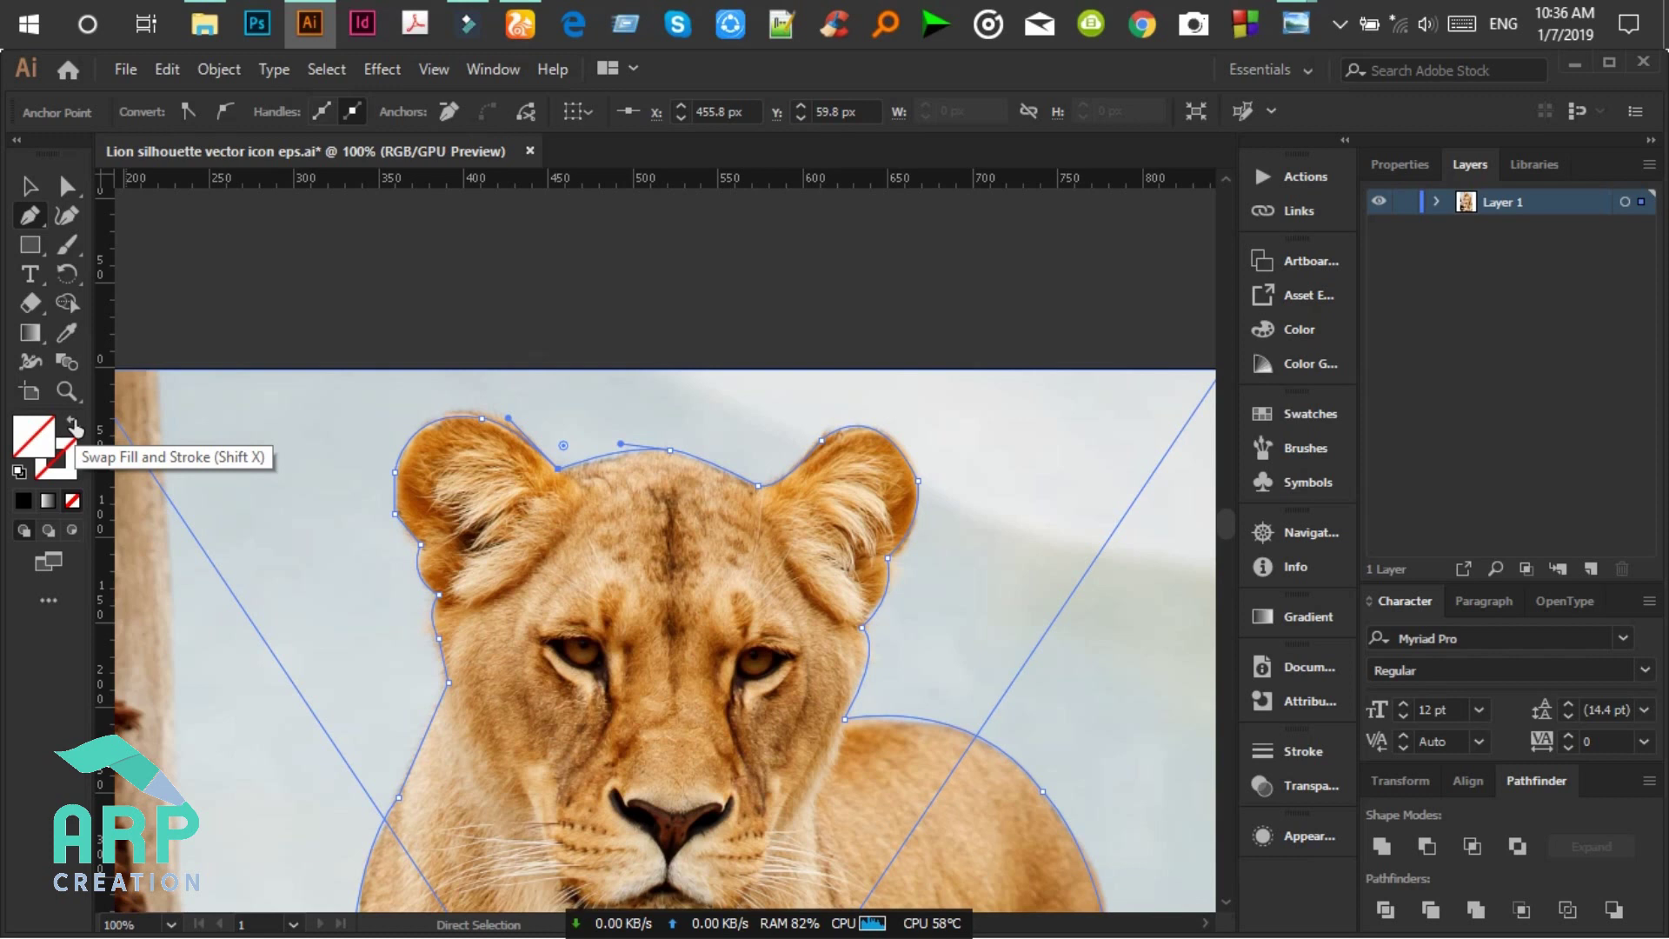
{"action": "left_click", "coordinate": [32, 185]}
{"action": "left_click", "coordinate": [534, 263]}
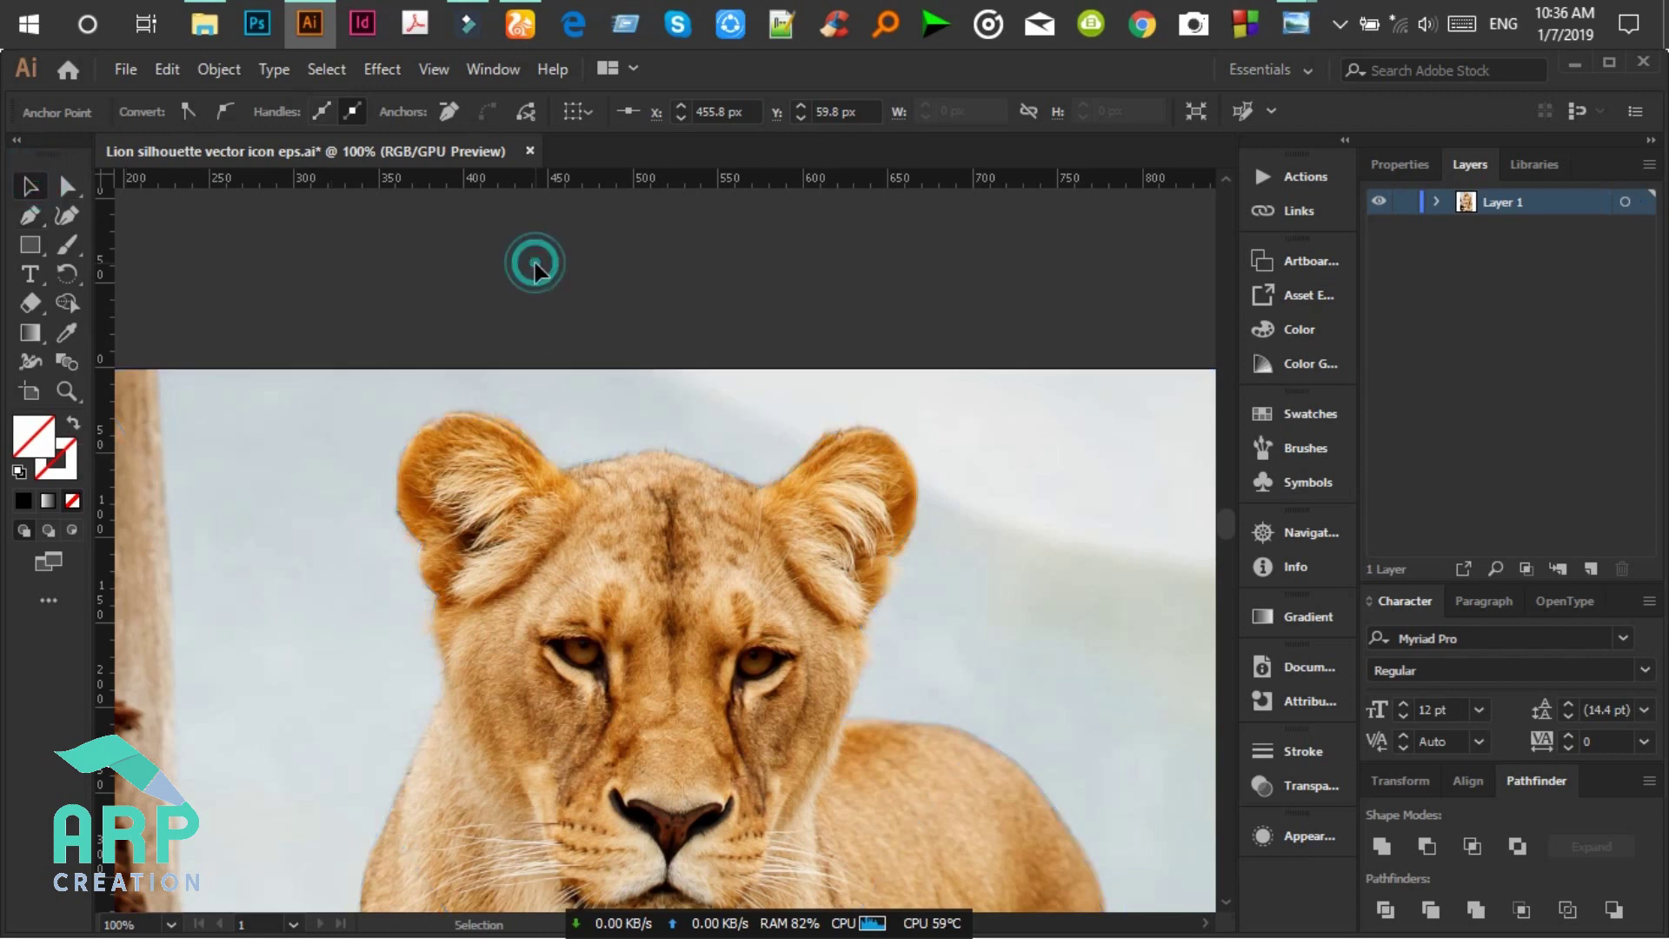
Step: Draw a closed almond-shaped path around the left eye
{"action": "left_click", "coordinate": [37, 213]}
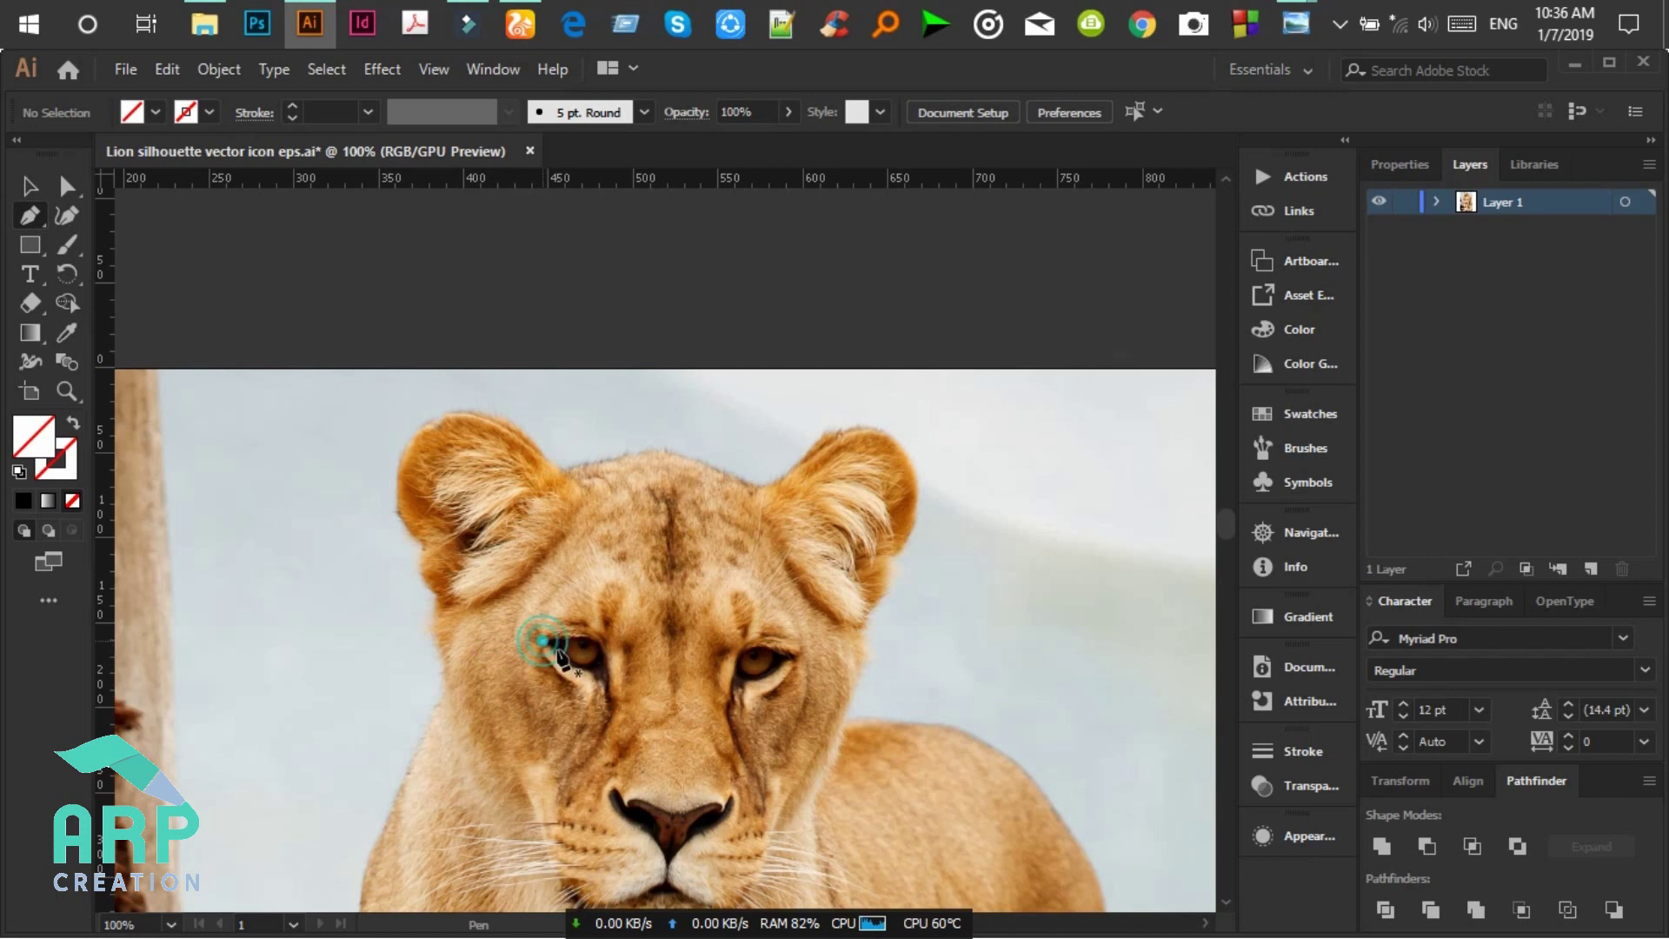
{"action": "mouse_move", "coordinate": [606, 672]}
{"action": "left_mouse_down"}
{"action": "mouse_move", "coordinate": [612, 711]}
{"action": "mouse_move", "coordinate": [606, 677]}
{"action": "left_mouse_up"}
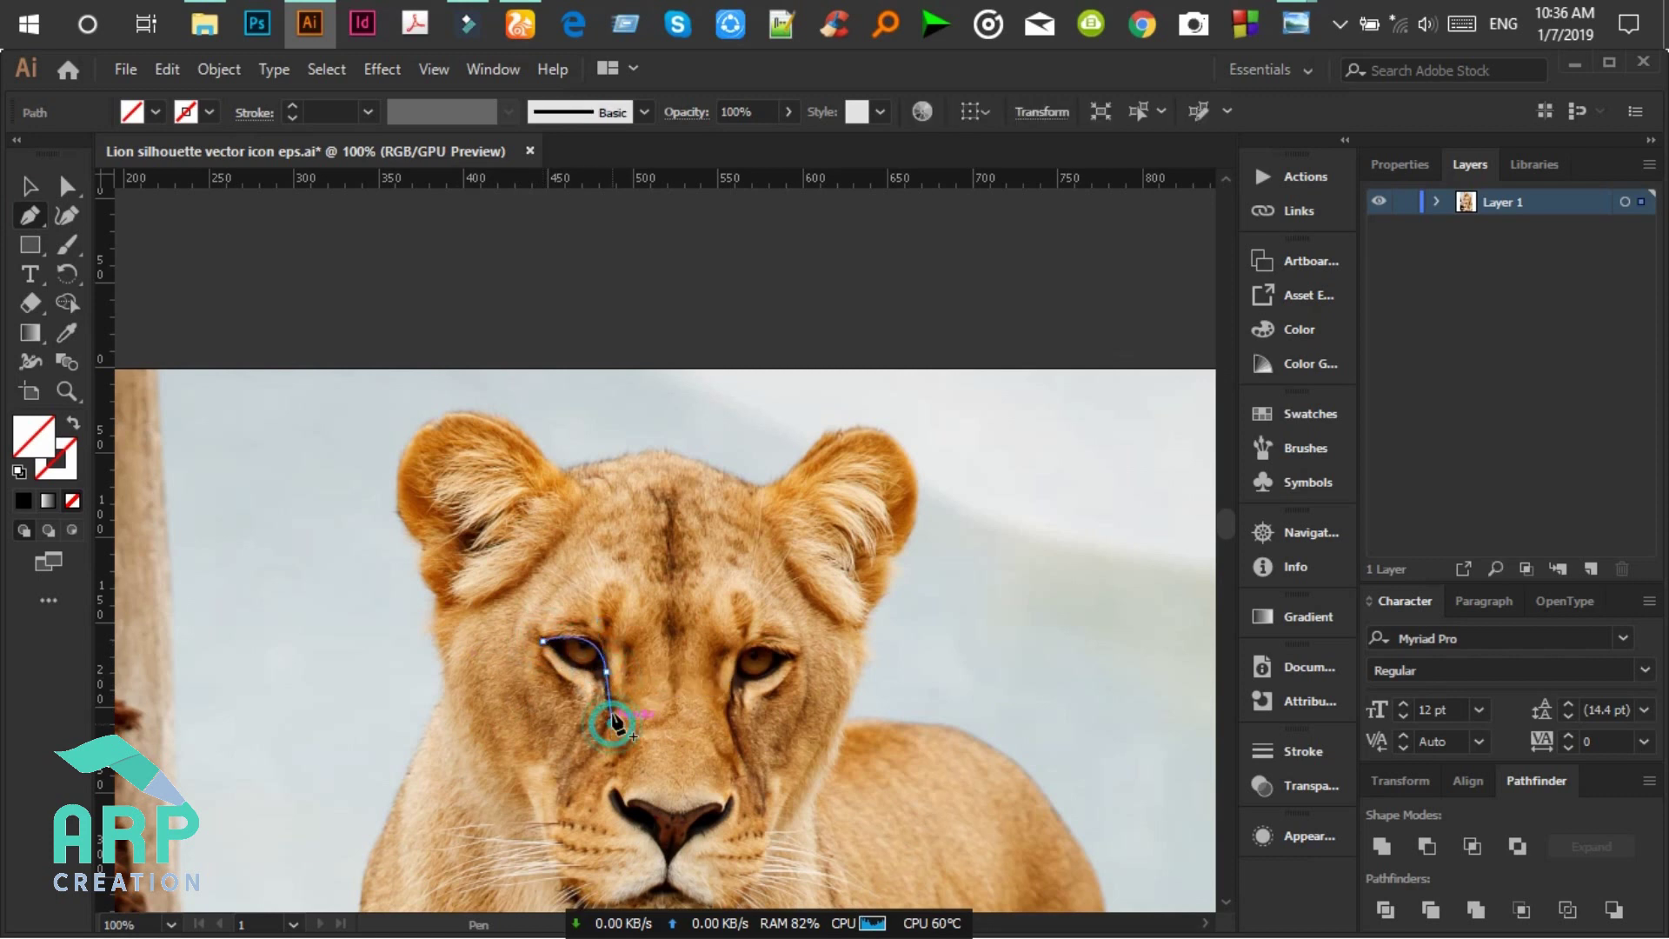
{"action": "left_click_drag", "start_coordinate": [606, 676], "coordinate": [607, 679]}
{"action": "left_click", "coordinate": [606, 673]}
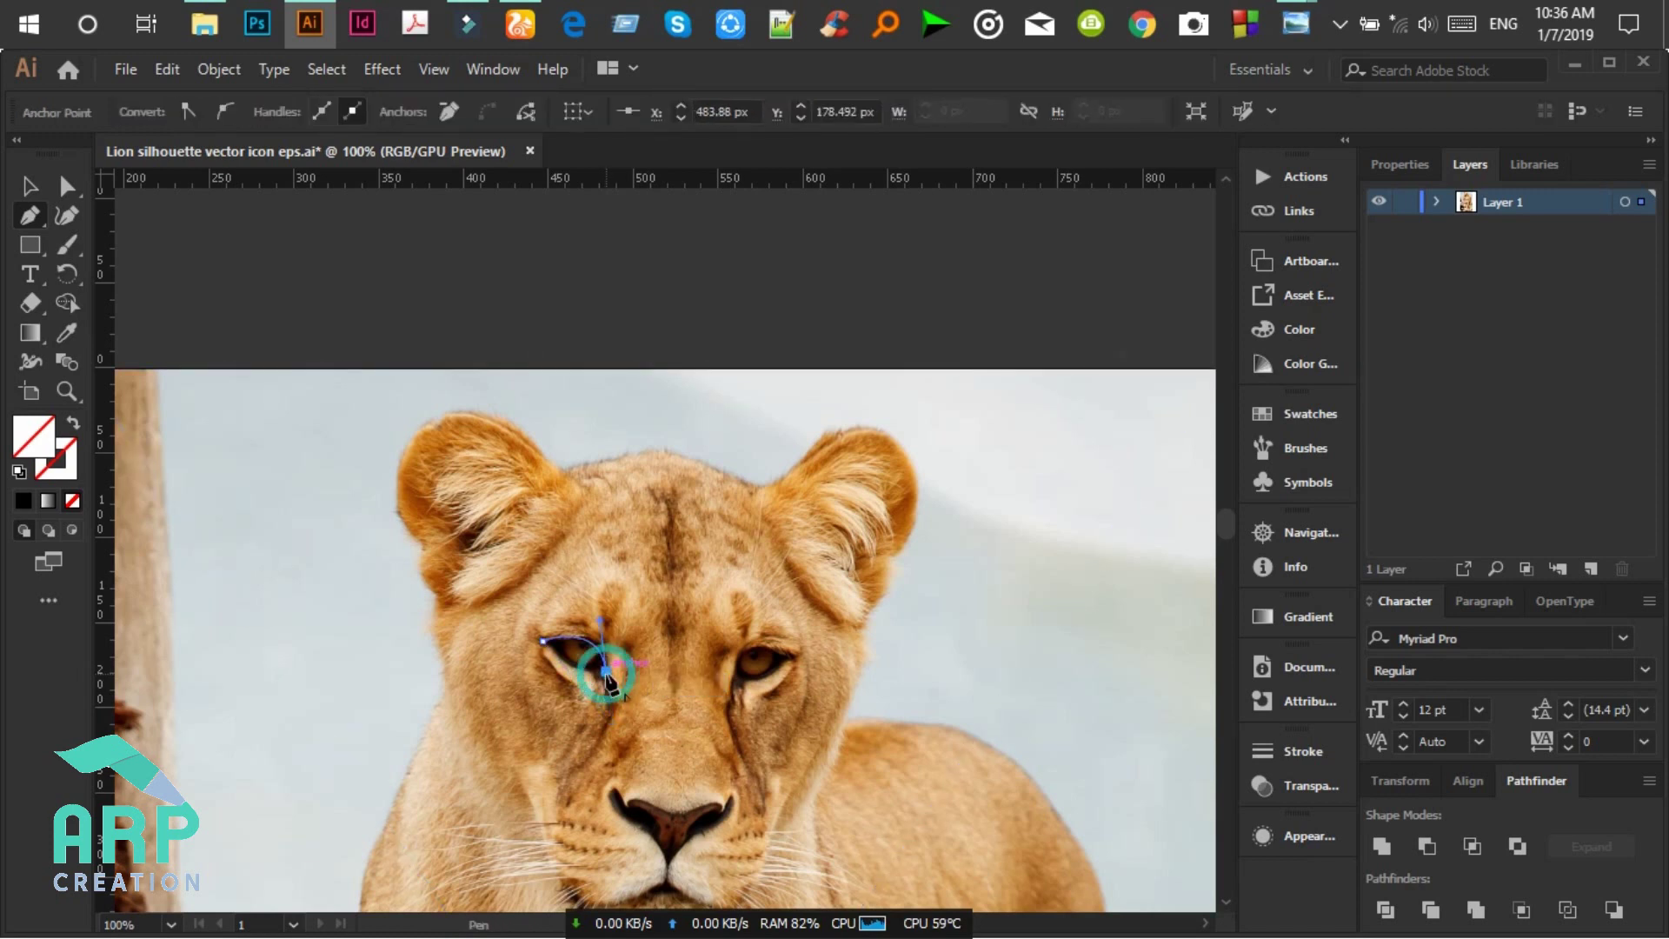
{"action": "left_click_drag", "start_coordinate": [542, 641], "coordinate": [532, 574]}
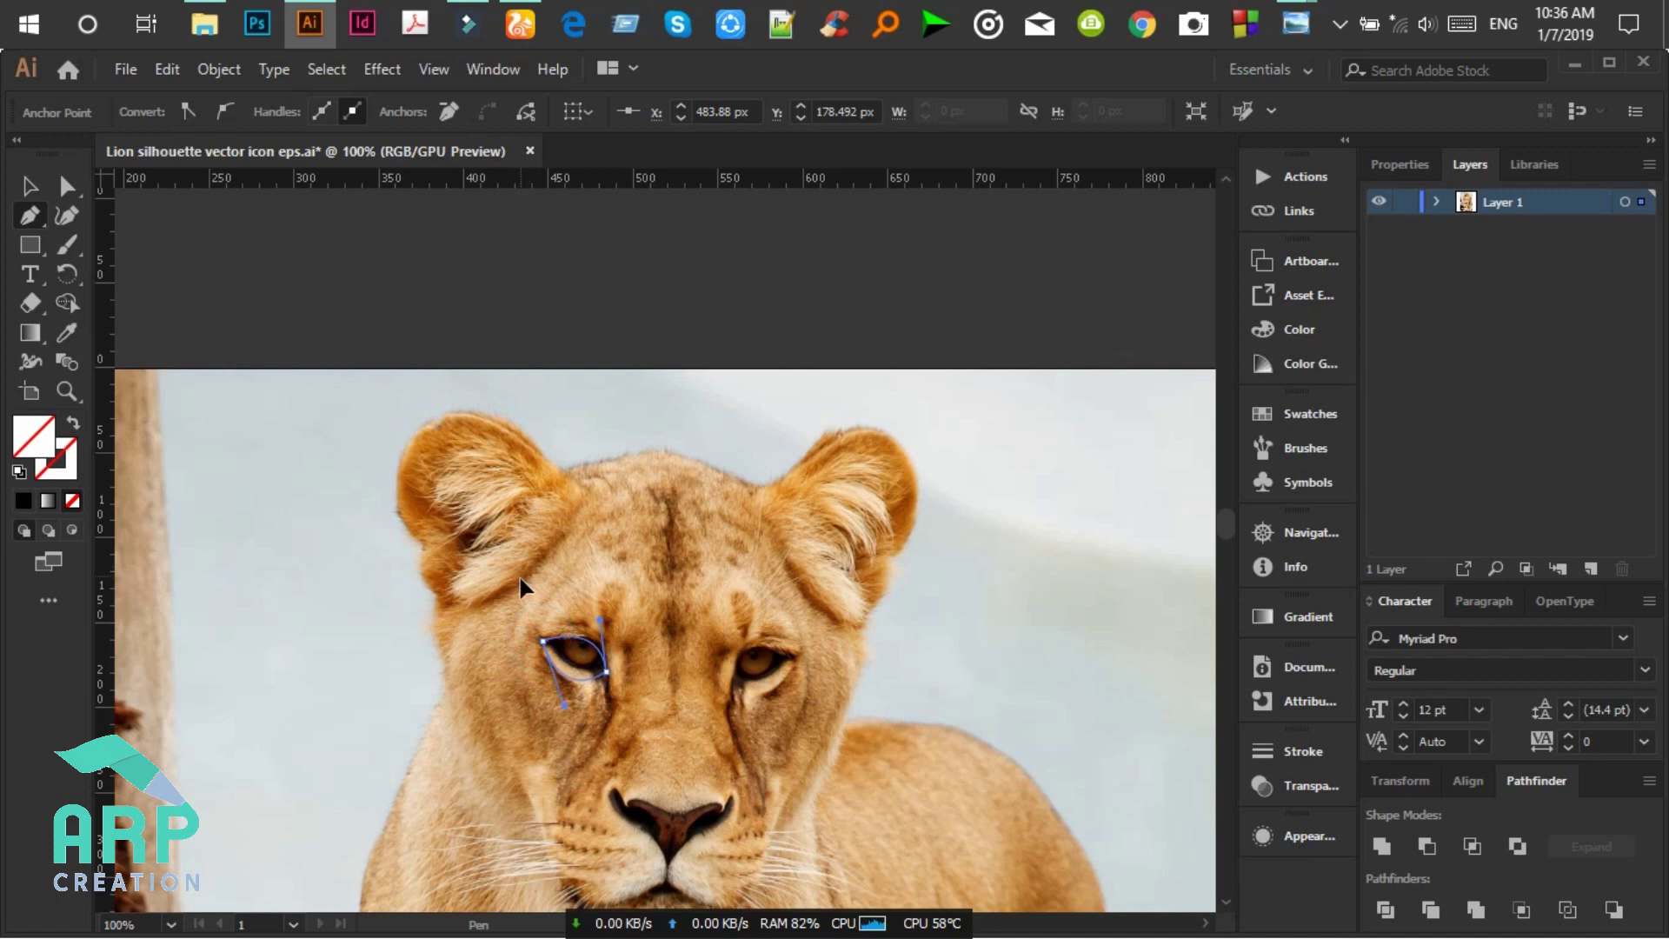
{"action": "left_click", "coordinate": [542, 642]}
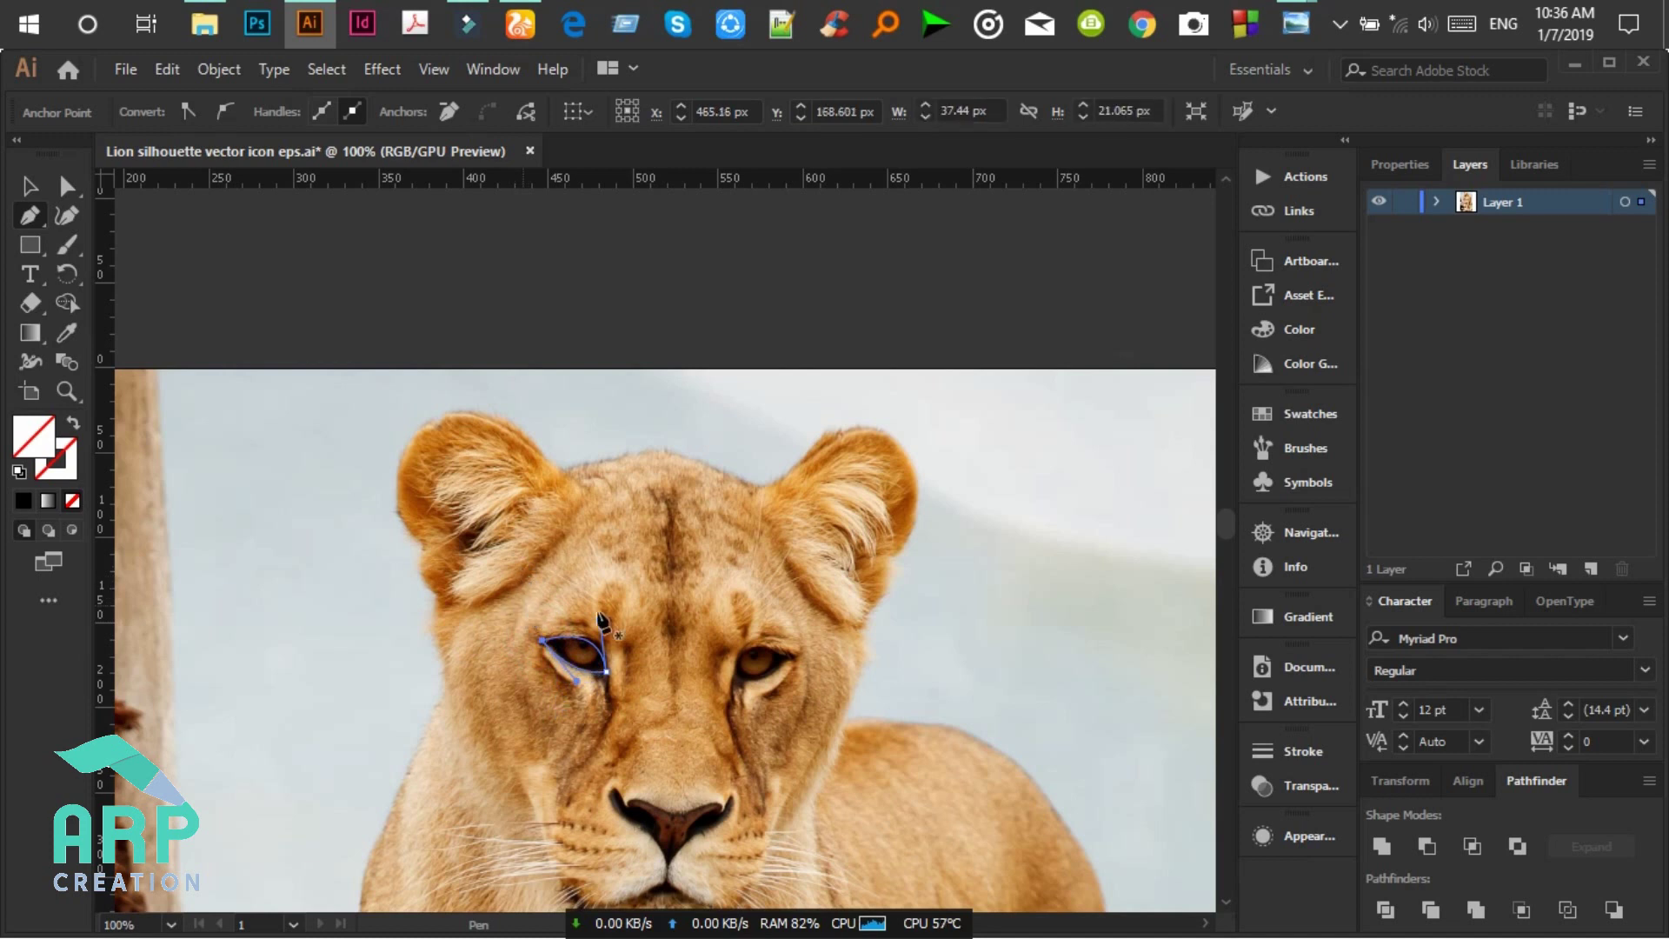
Step: Draw a closed almond-shaped path around the right eye, then select the photo
{"action": "left_click", "coordinate": [737, 681]}
{"action": "left_click_drag", "start_coordinate": [796, 656], "coordinate": [863, 687]}
{"action": "left_click", "coordinate": [796, 658]}
{"action": "left_click_drag", "start_coordinate": [732, 682], "coordinate": [676, 669]}
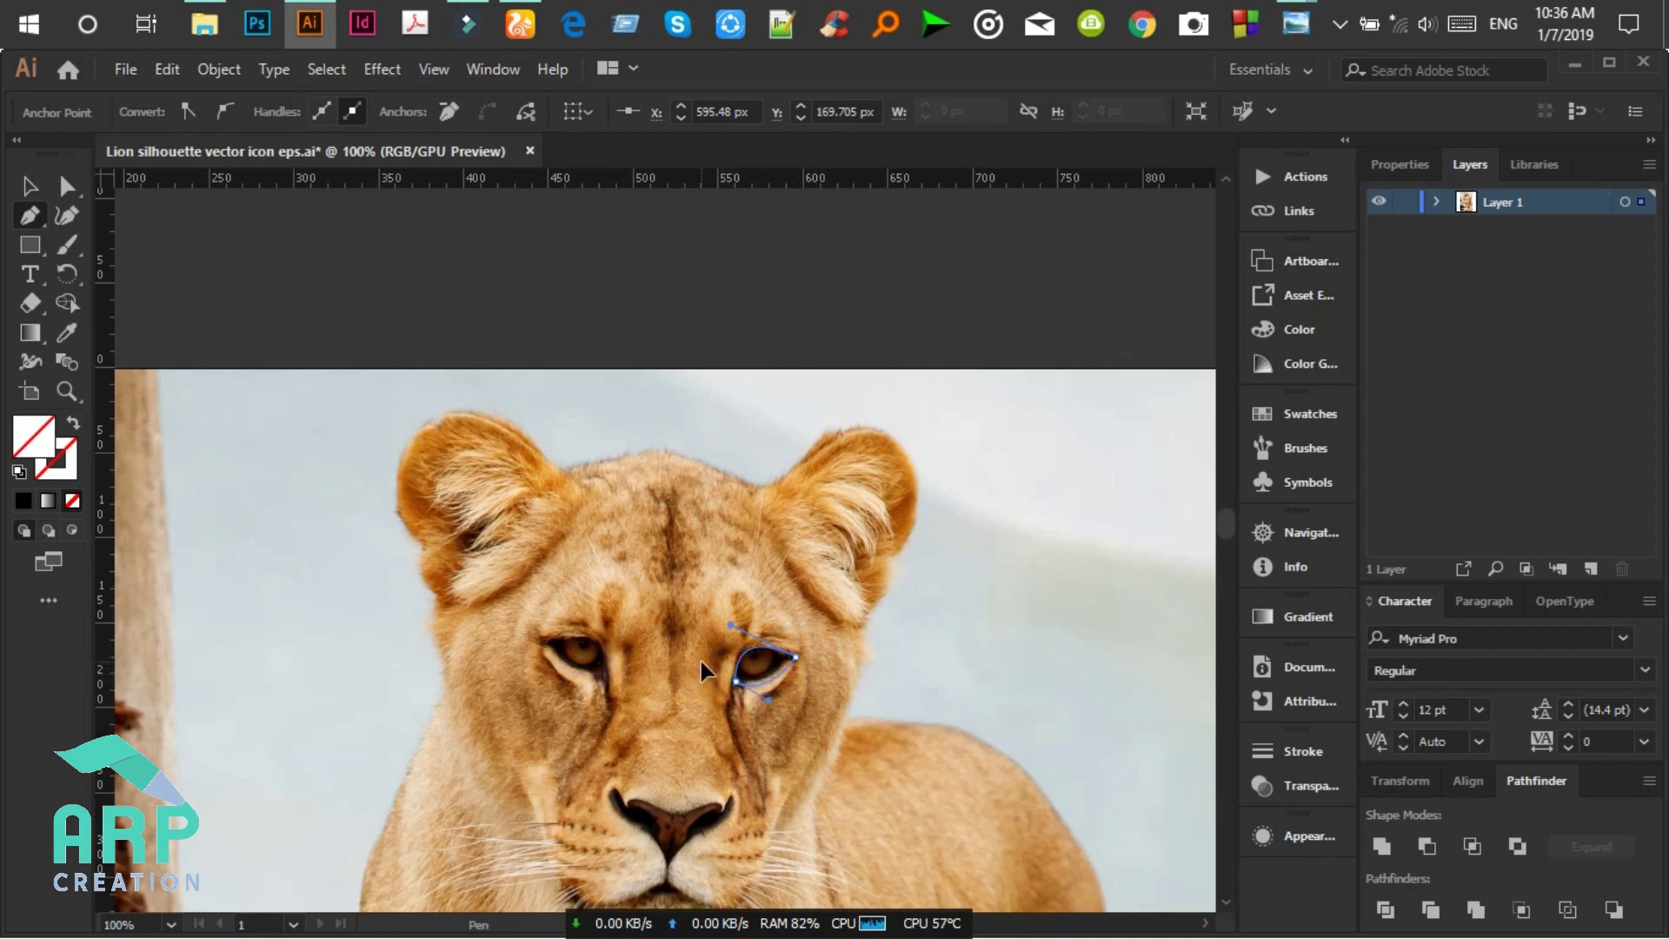
{"action": "left_click", "coordinate": [29, 186]}
{"action": "left_click", "coordinate": [788, 459]}
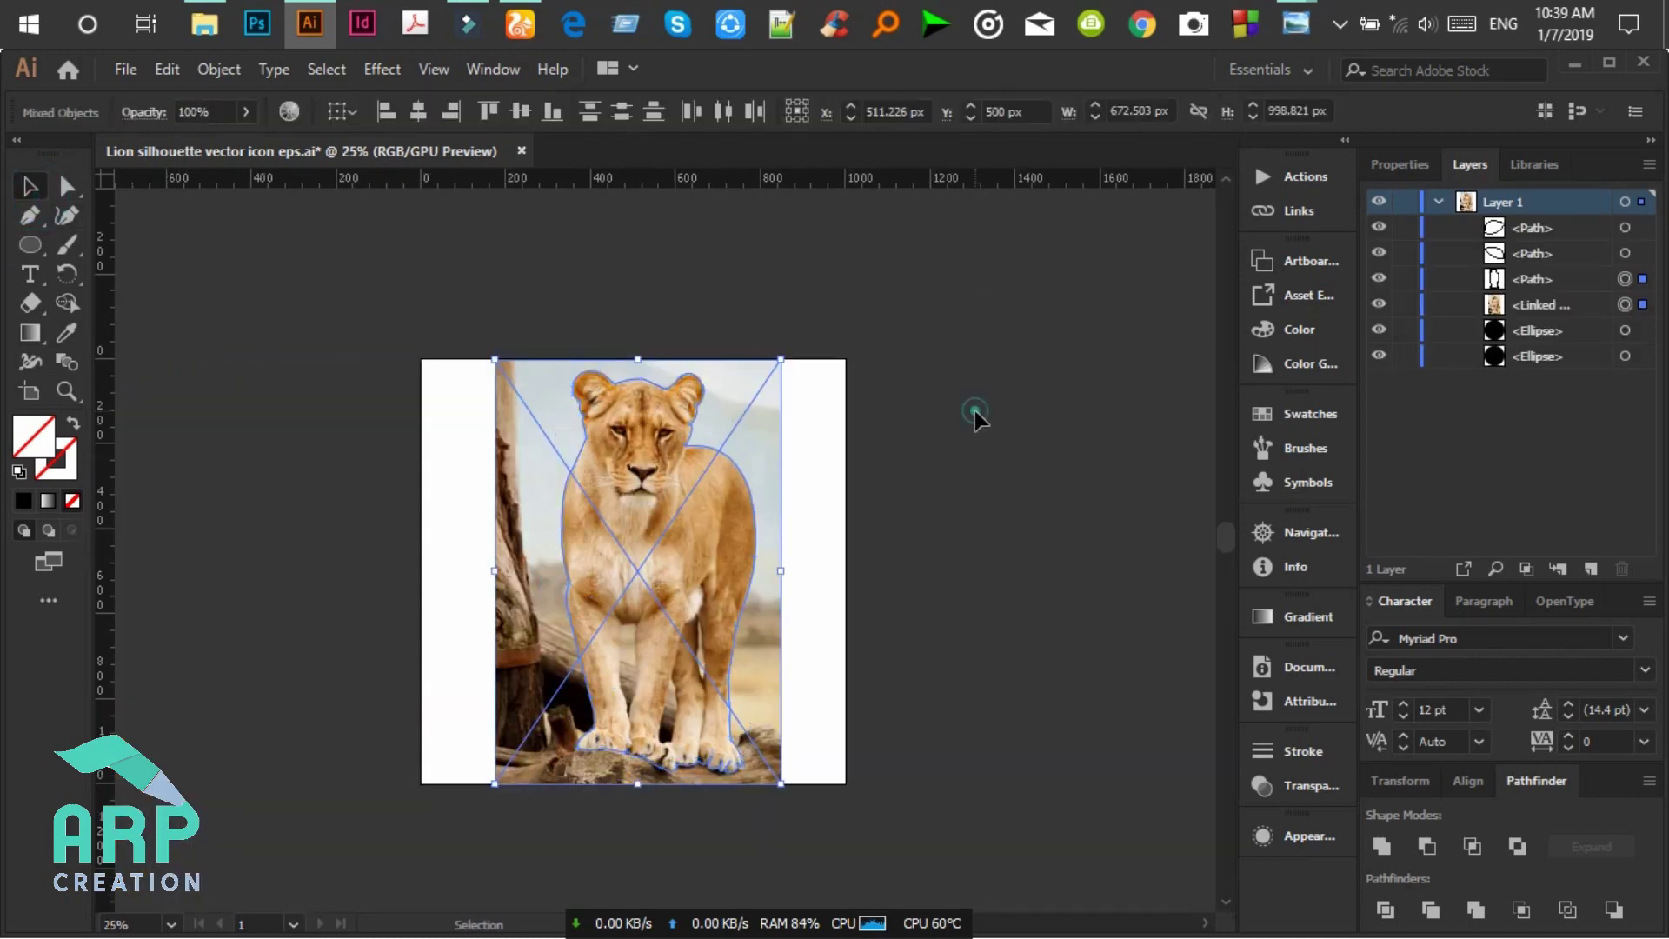
Step: Hide the Linked File photo layer and marquee-select the traced silhouette and eye paths
{"action": "left_click", "coordinate": [973, 410]}
{"action": "left_click", "coordinate": [654, 474]}
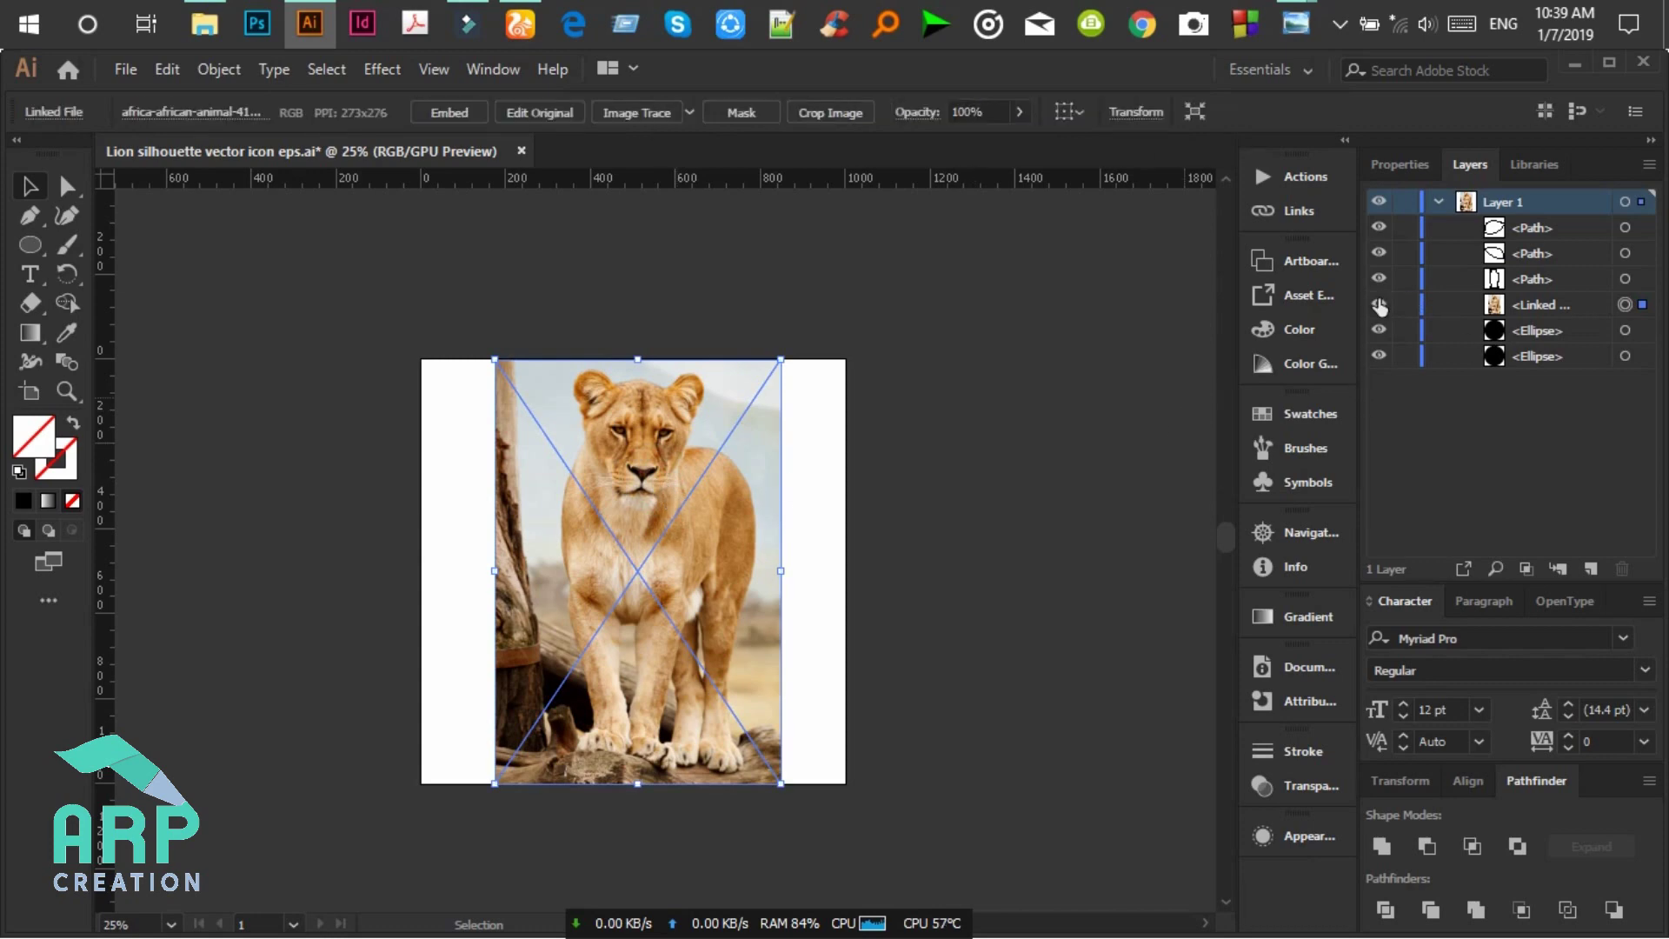
{"action": "key", "text": "ctrl+equal"}
{"action": "key", "text": "ctrl+equal"}
{"action": "key", "text": "ctrl+equal"}
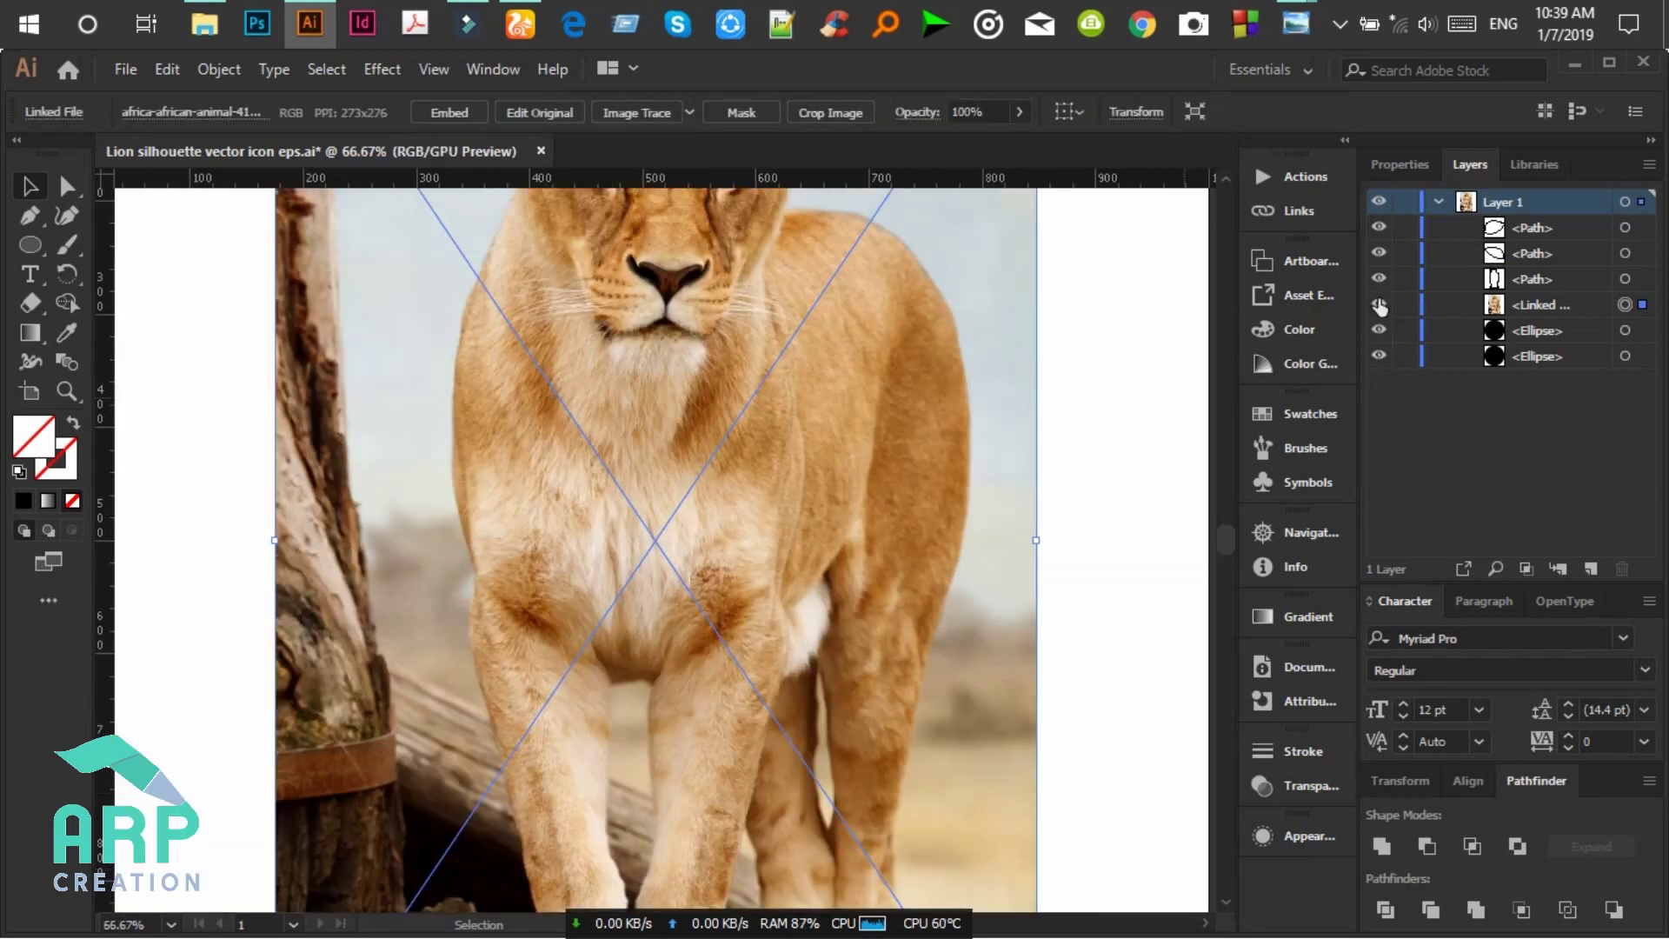
{"action": "key", "text": "ctrl+minus"}
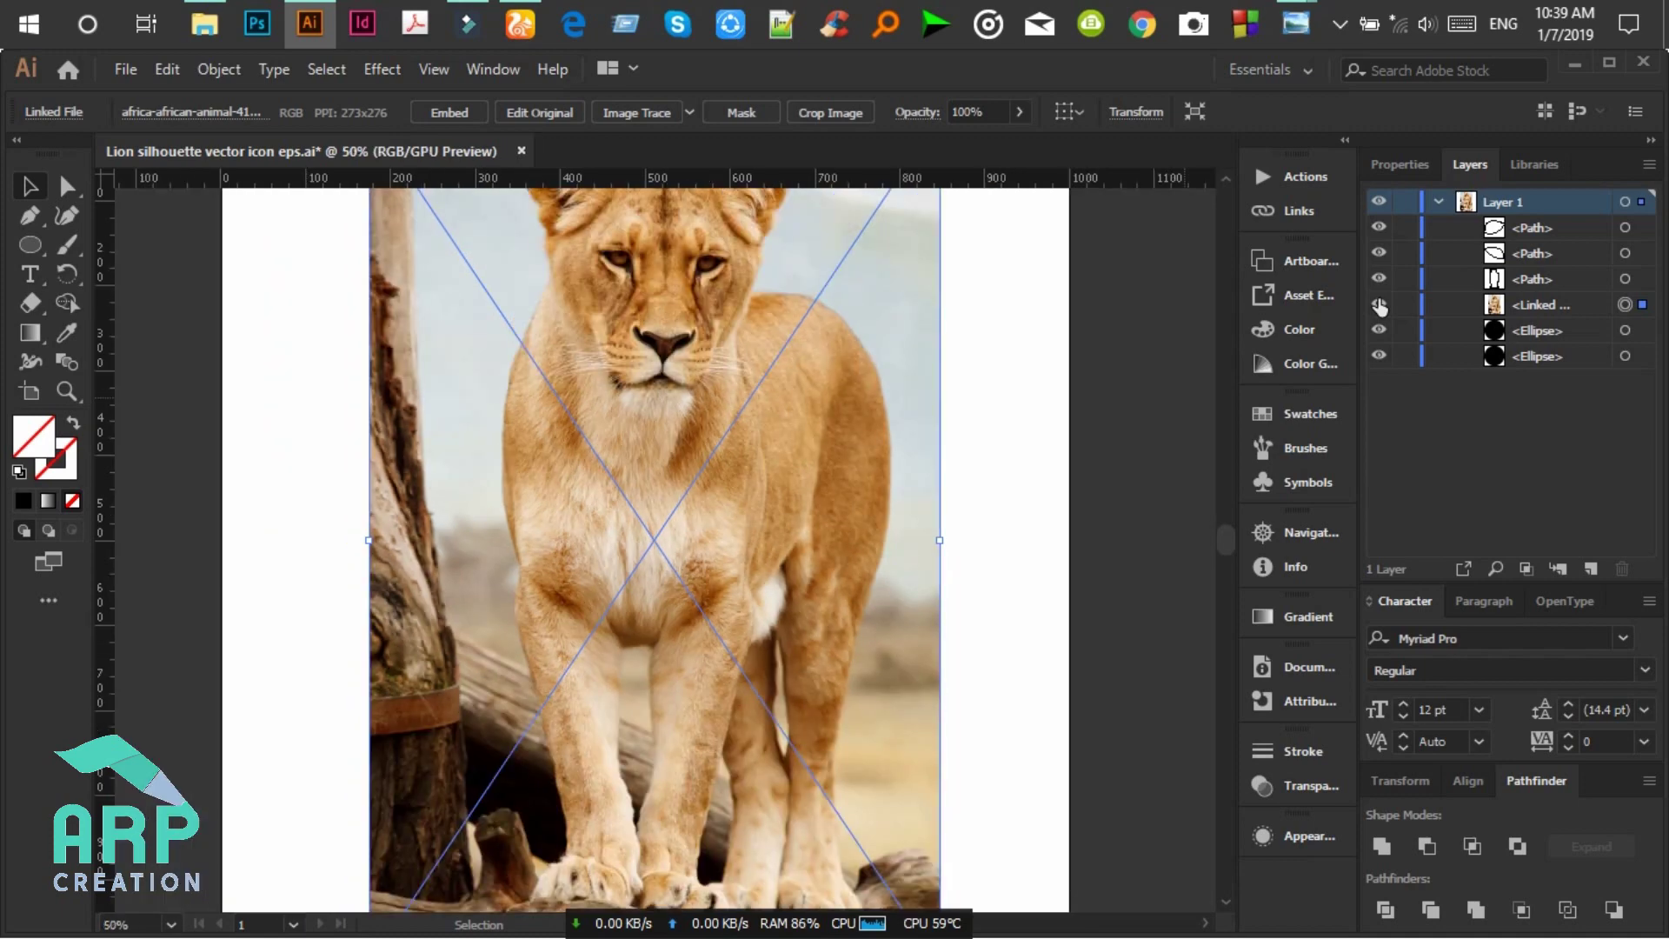
{"action": "left_click", "coordinate": [1227, 178]}
{"action": "left_click", "coordinate": [1227, 178]}
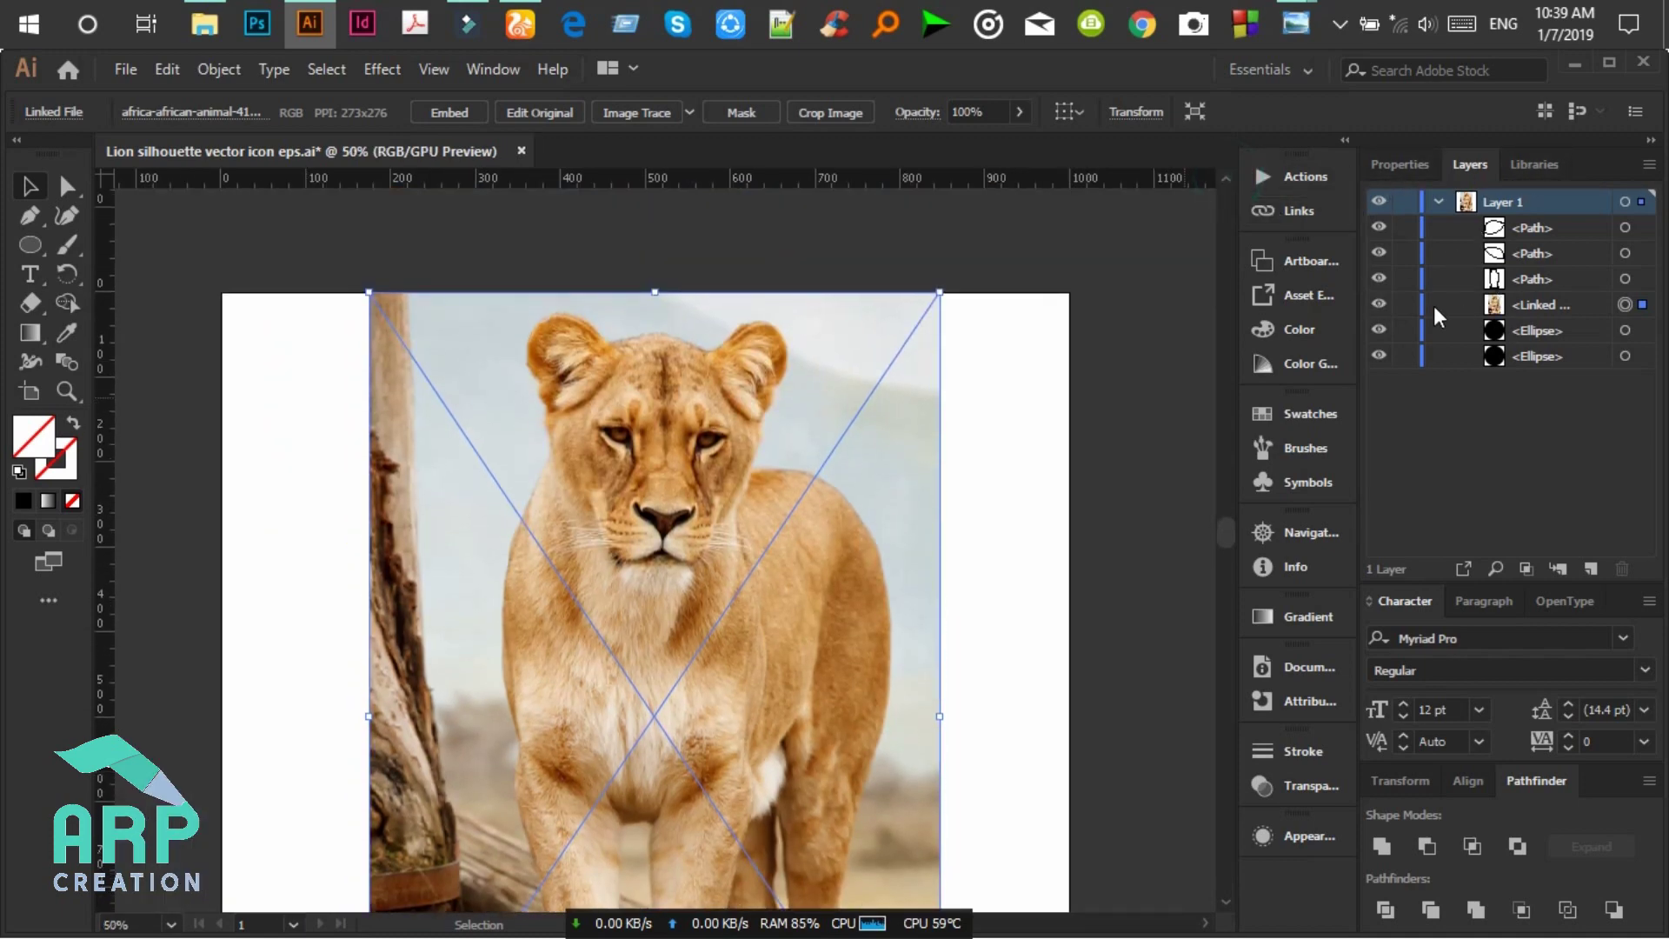
{"action": "left_click", "coordinate": [1379, 306]}
{"action": "left_click_drag", "start_coordinate": [342, 300], "coordinate": [881, 666]}
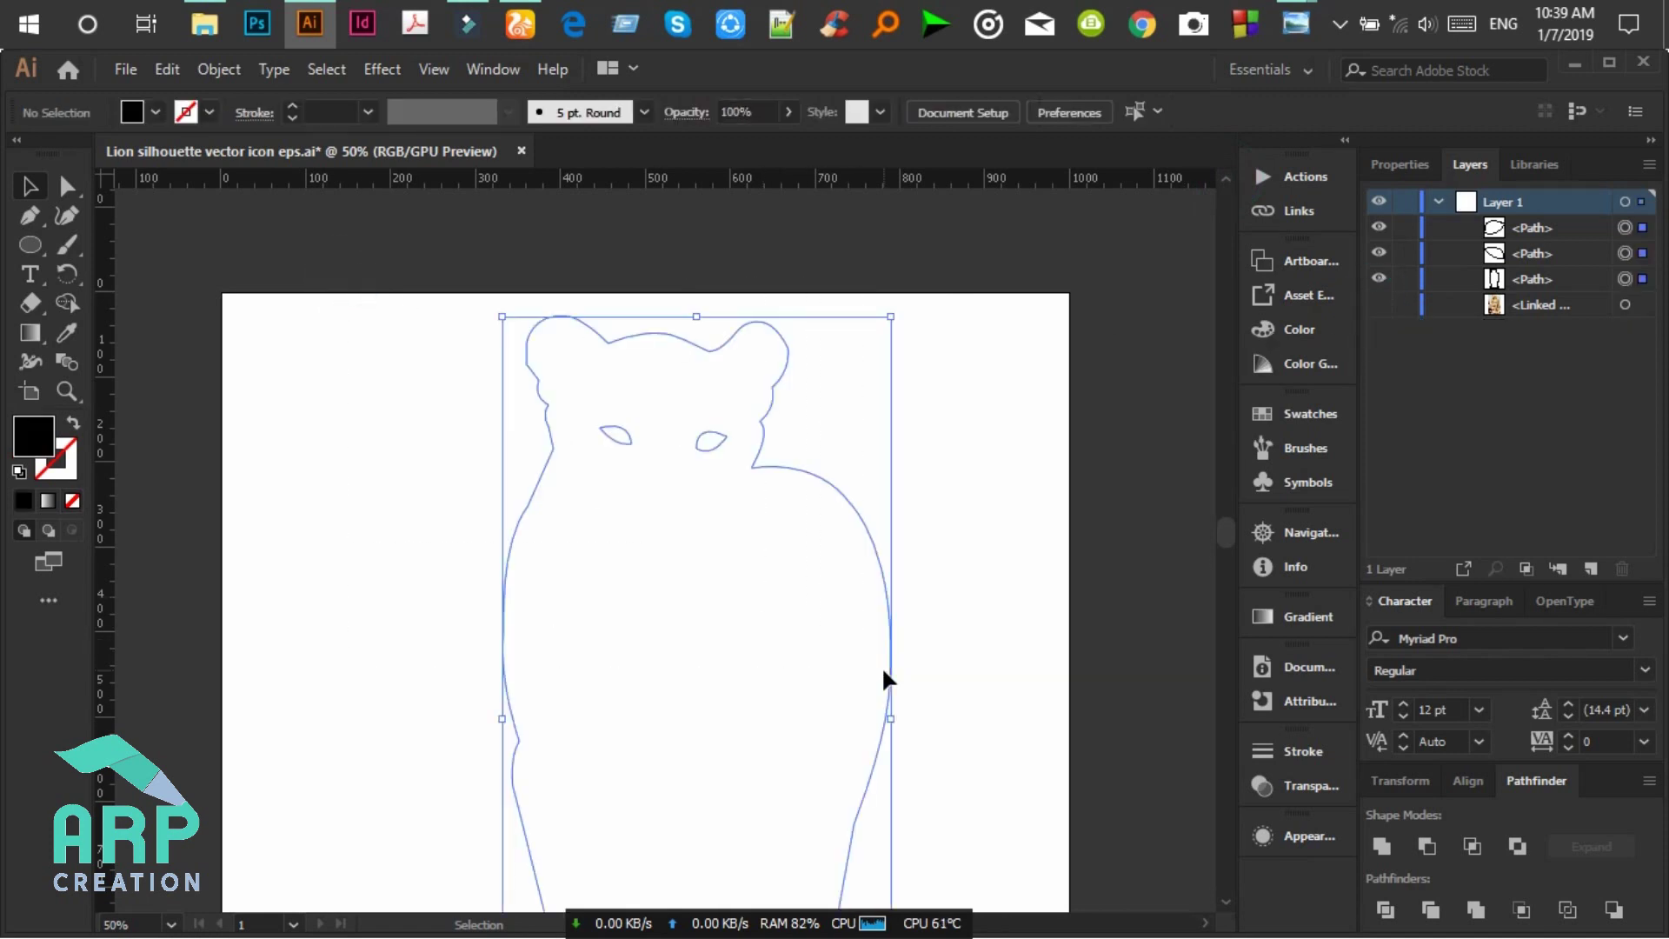
Step: Fill the silhouette outline black and both eye shapes white
{"action": "left_click", "coordinate": [248, 430]}
{"action": "left_click_drag", "start_coordinate": [460, 259], "coordinate": [576, 446]}
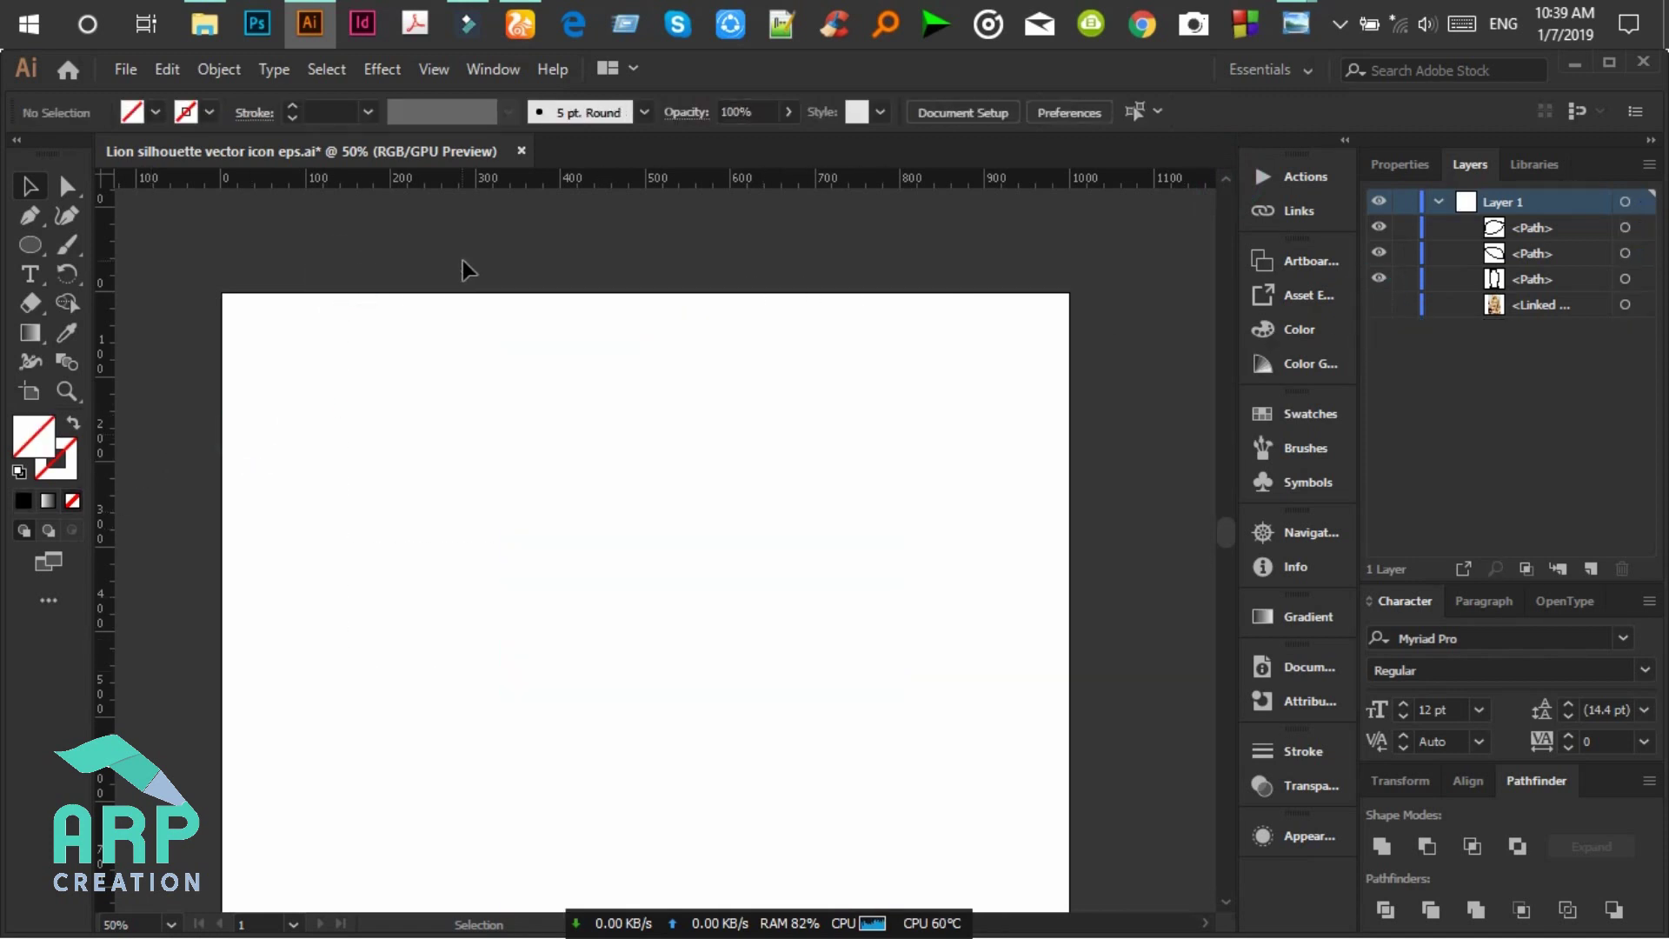
{"action": "left_click", "coordinate": [22, 500]}
{"action": "left_click", "coordinate": [1192, 248]}
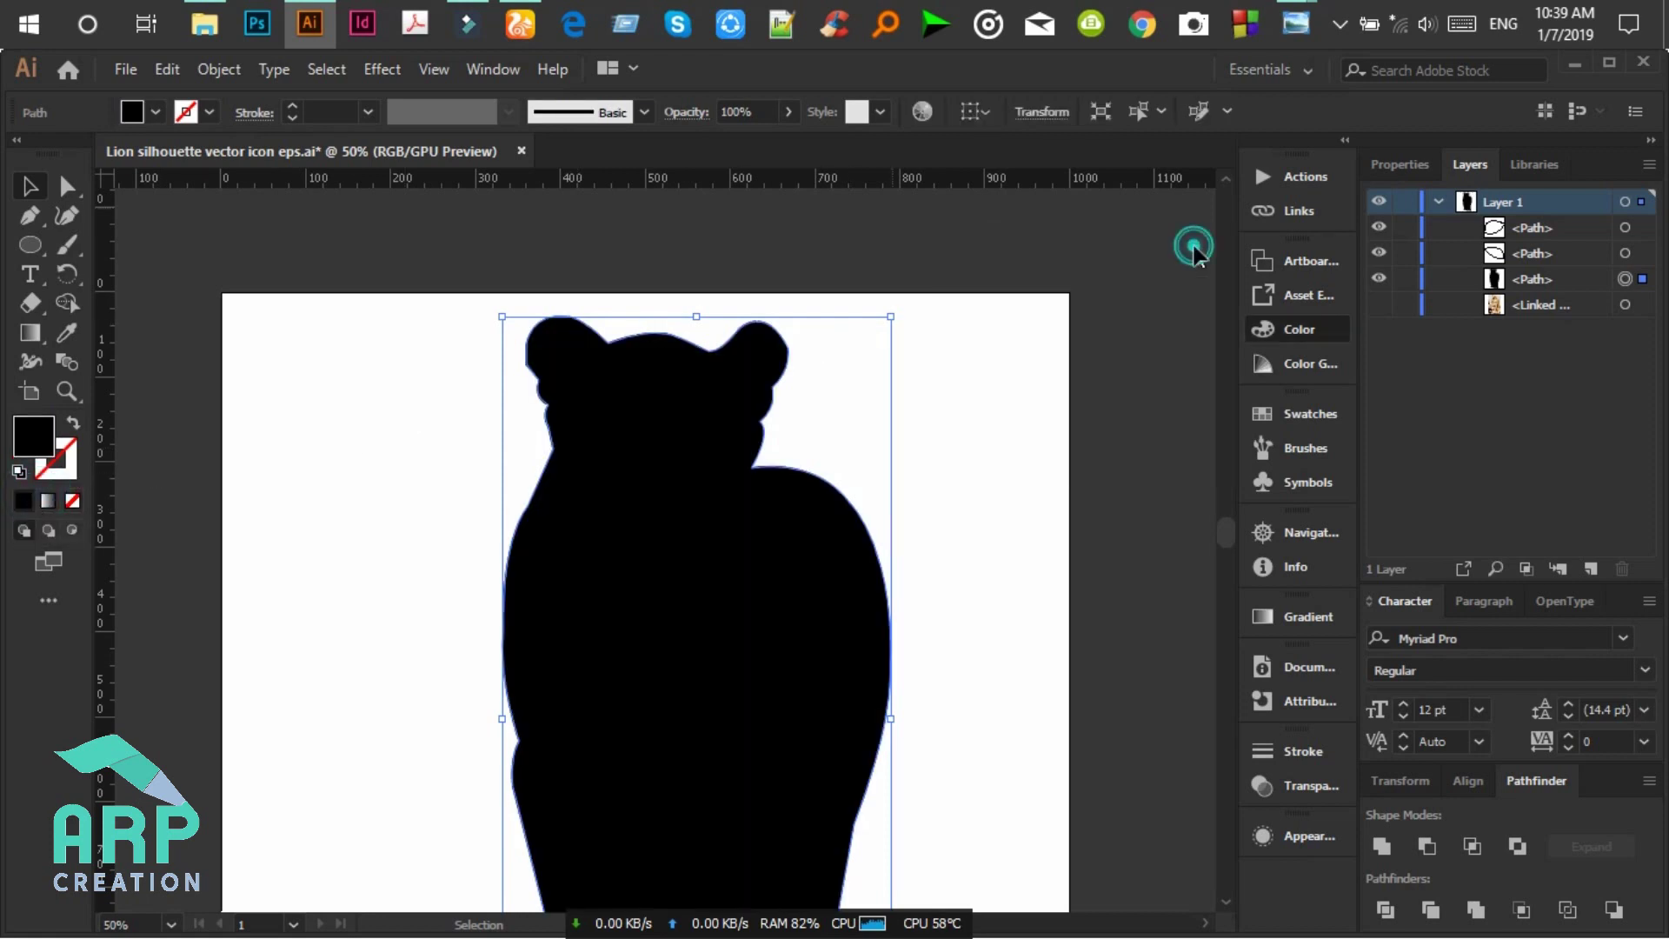
{"action": "left_click", "coordinate": [1642, 253]}
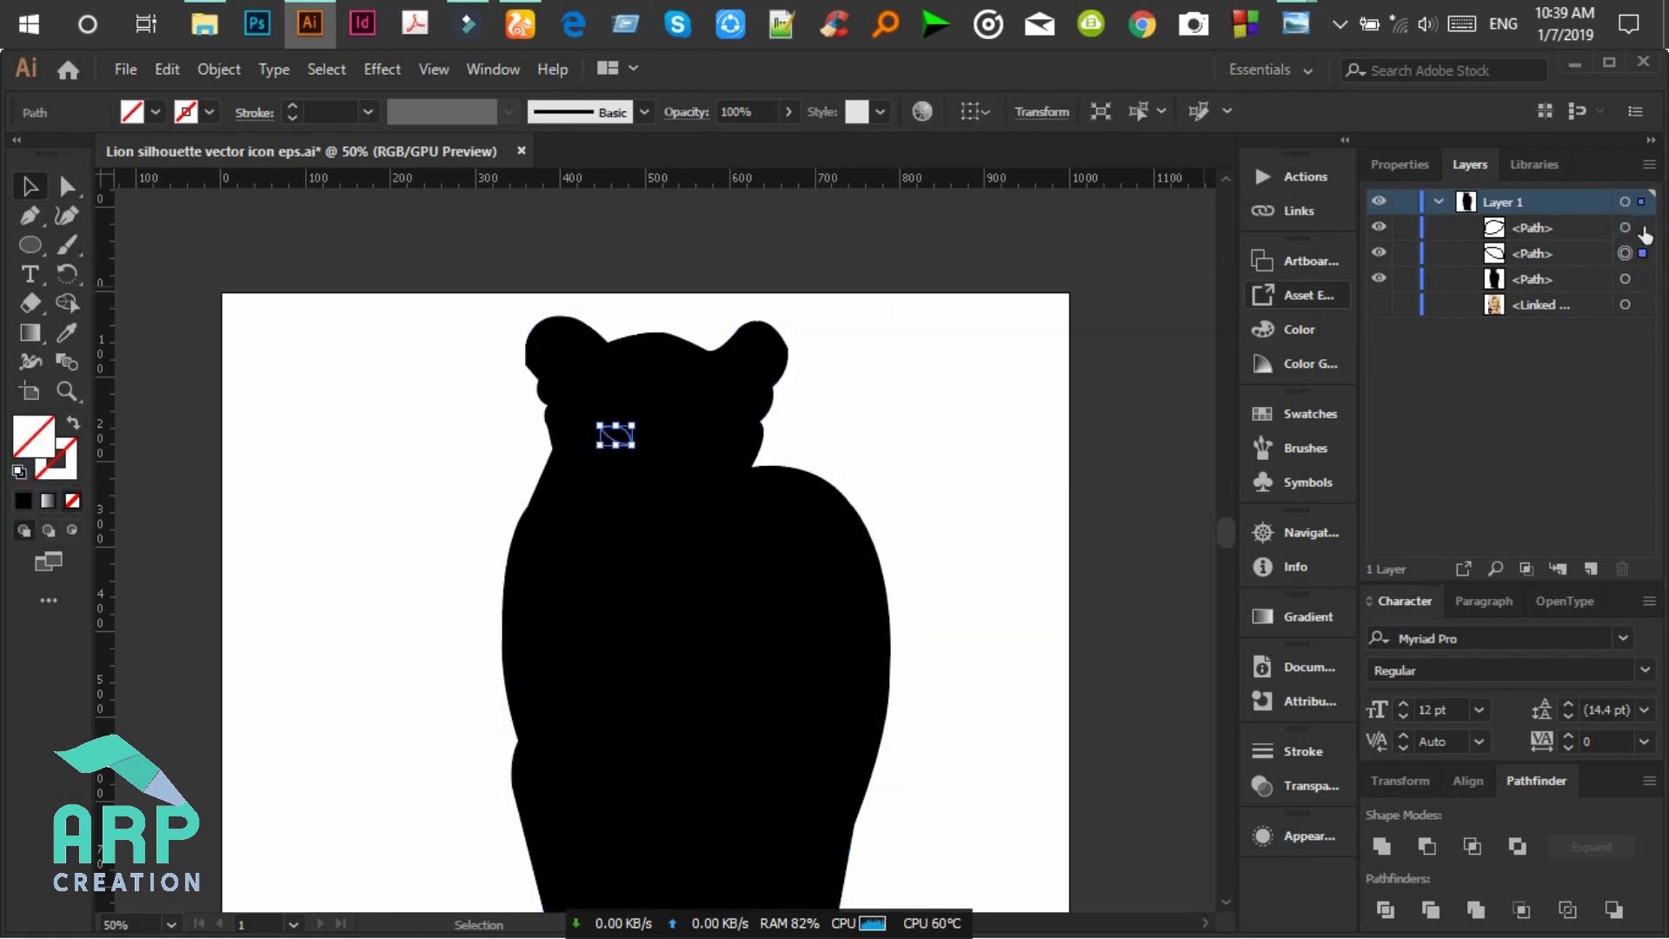
{"action": "left_click", "coordinate": [1642, 227], "text": "shift"}
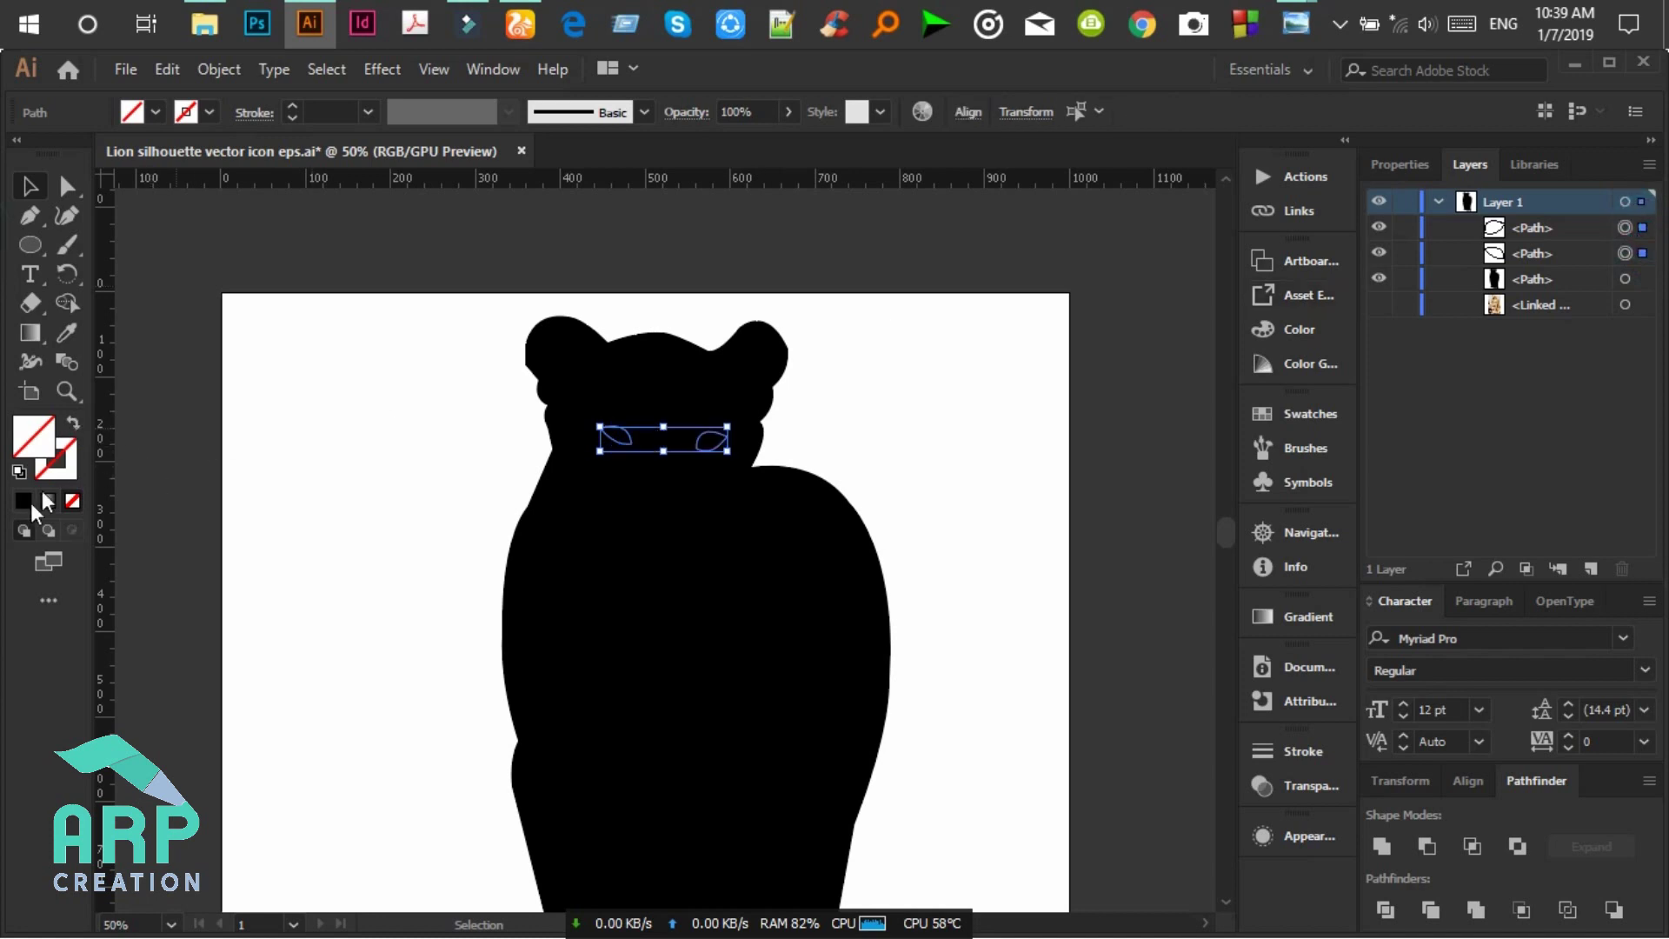
{"action": "left_click", "coordinate": [1295, 328]}
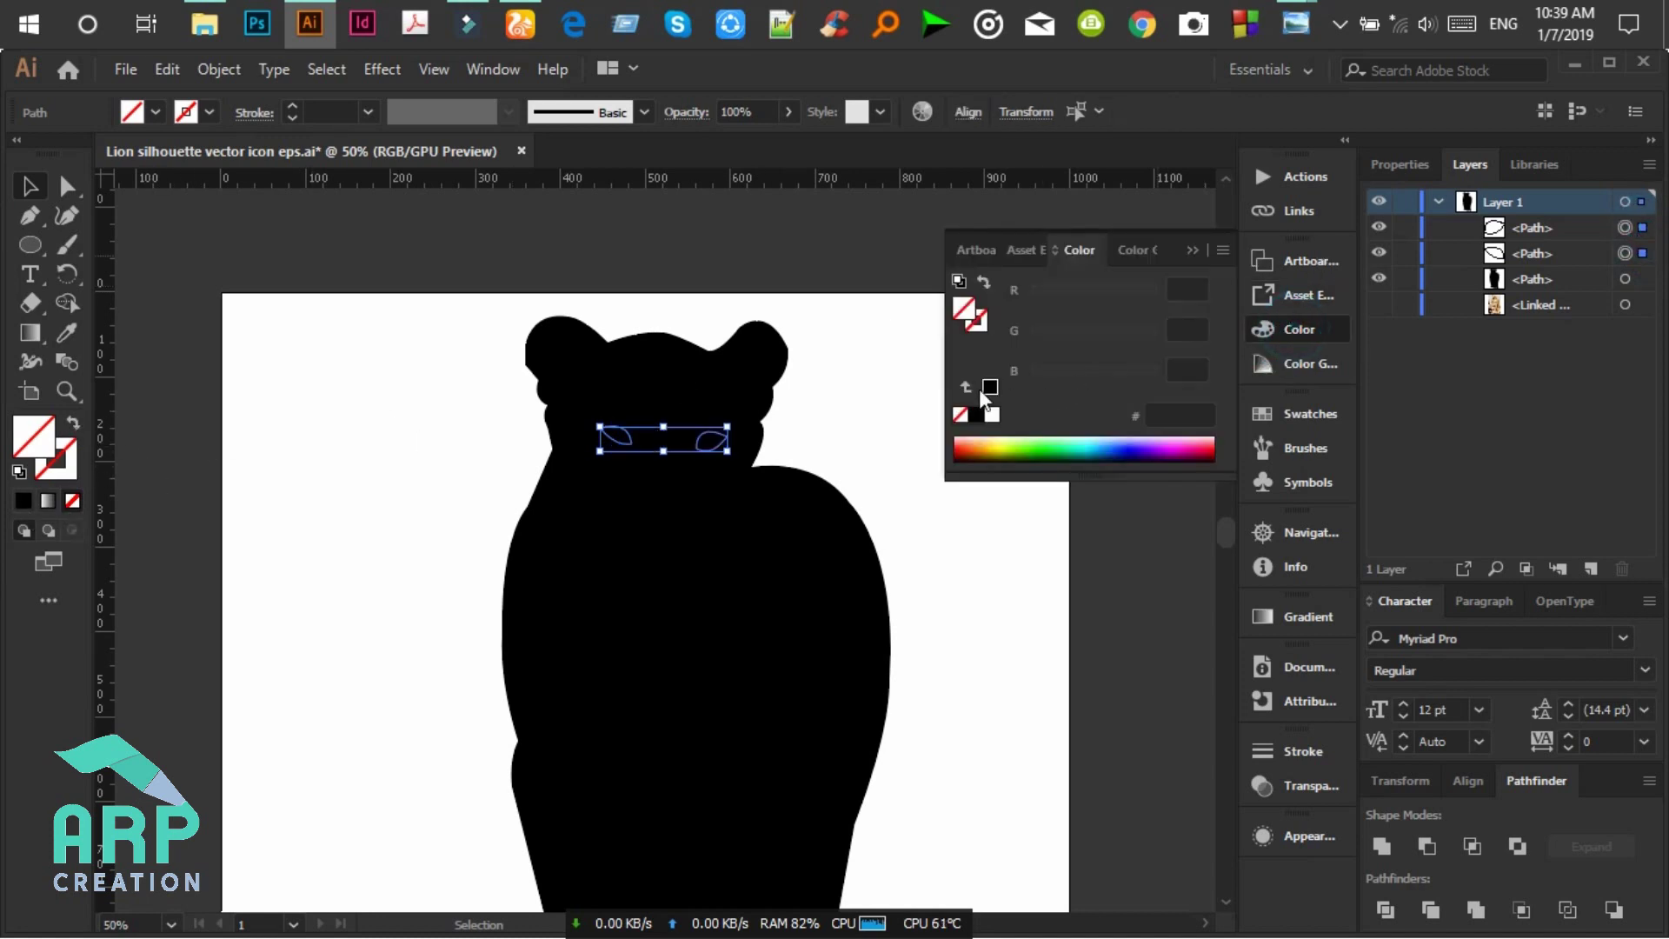
{"action": "left_click", "coordinate": [991, 415]}
{"action": "left_click", "coordinate": [1192, 249]}
{"action": "left_click", "coordinate": [441, 300]}
Step: Cut the eyes from the silhouette with Pathfinder Minus Front, then start a pupil ellipse in the left eye
{"action": "left_click_drag", "start_coordinate": [441, 300], "coordinate": [909, 577]}
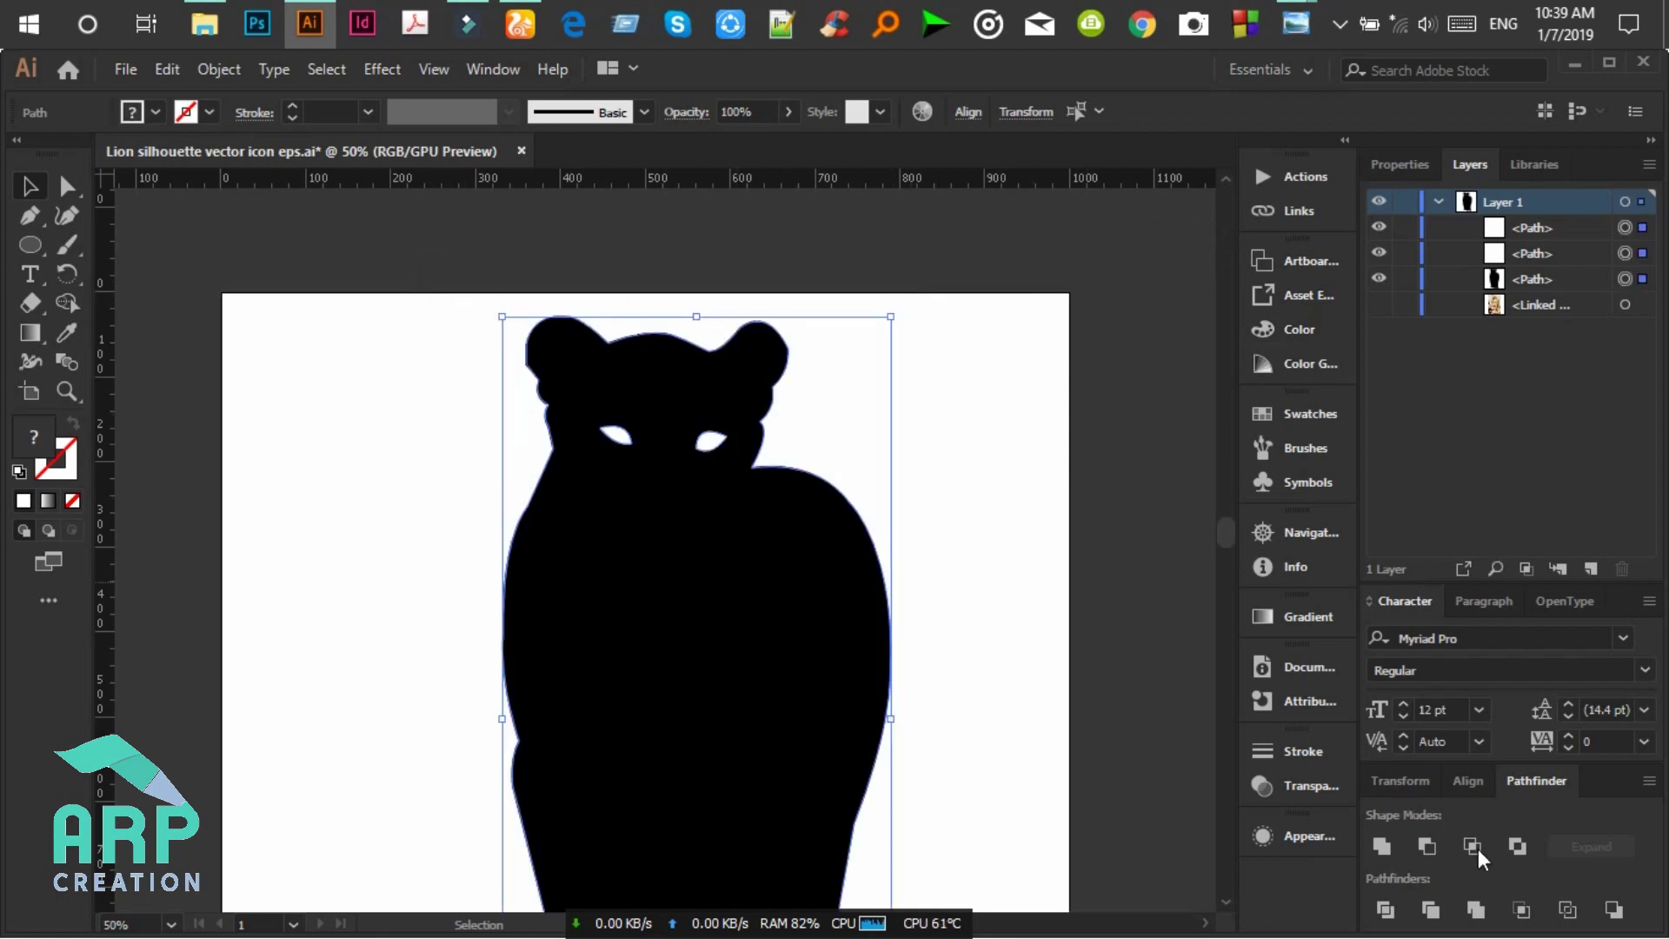
{"action": "left_click", "coordinate": [1427, 846]}
{"action": "key", "text": "ctrl+shift+b"}
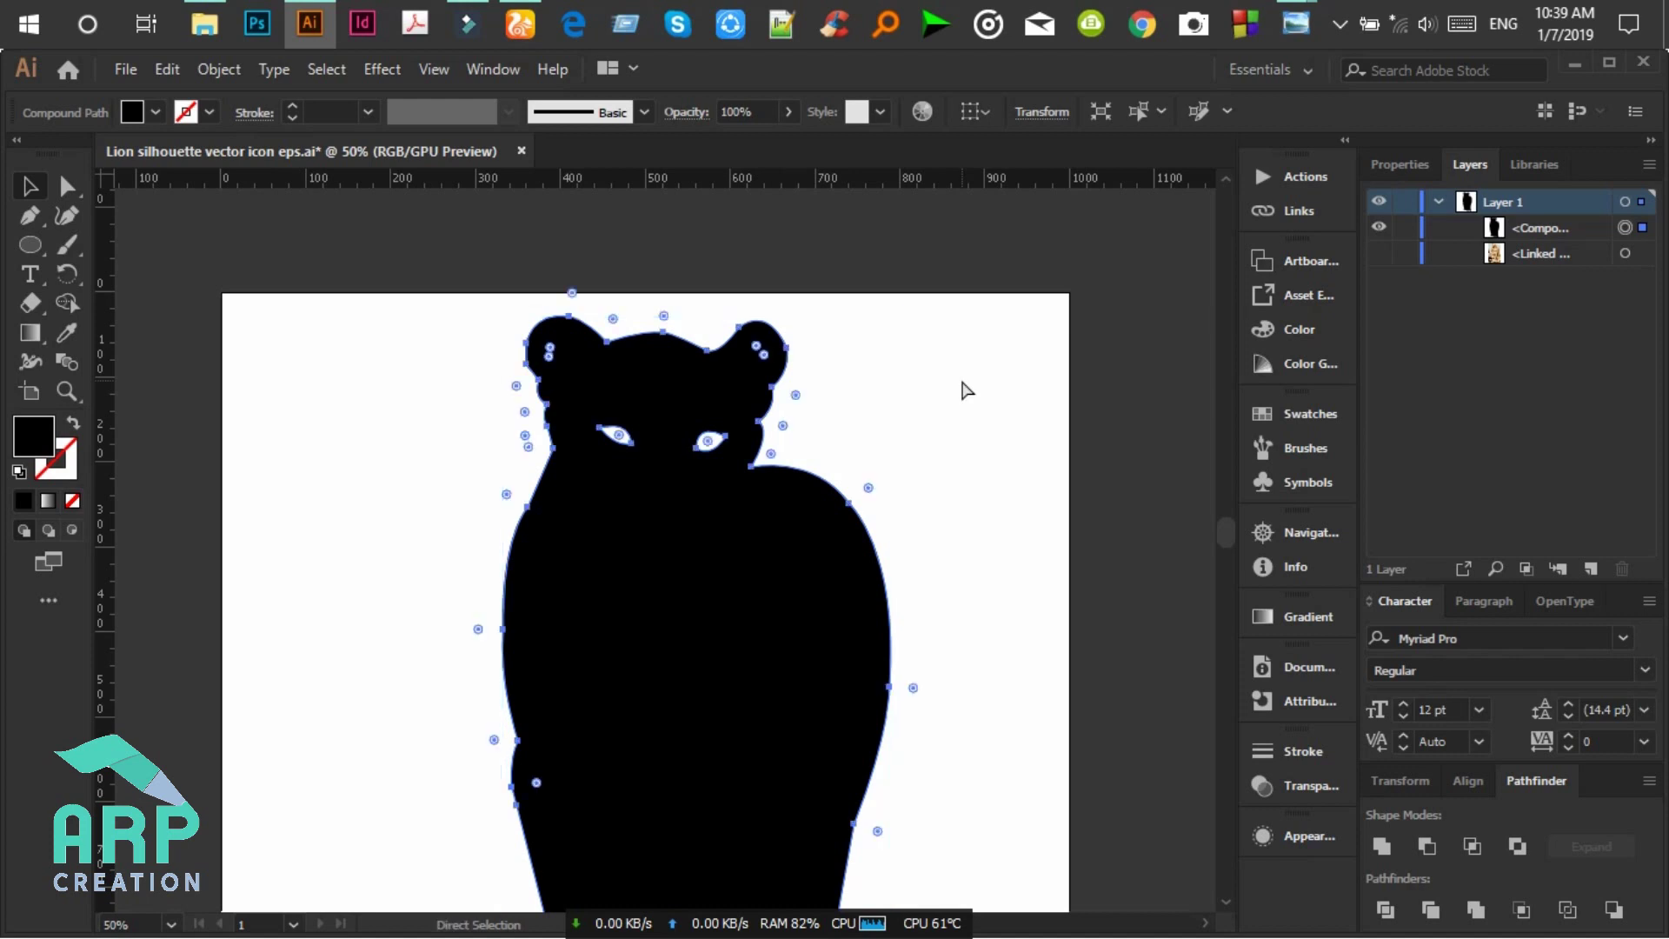
{"action": "key", "text": "ctrl+1"}
{"action": "key", "text": "ctrl+shift+b"}
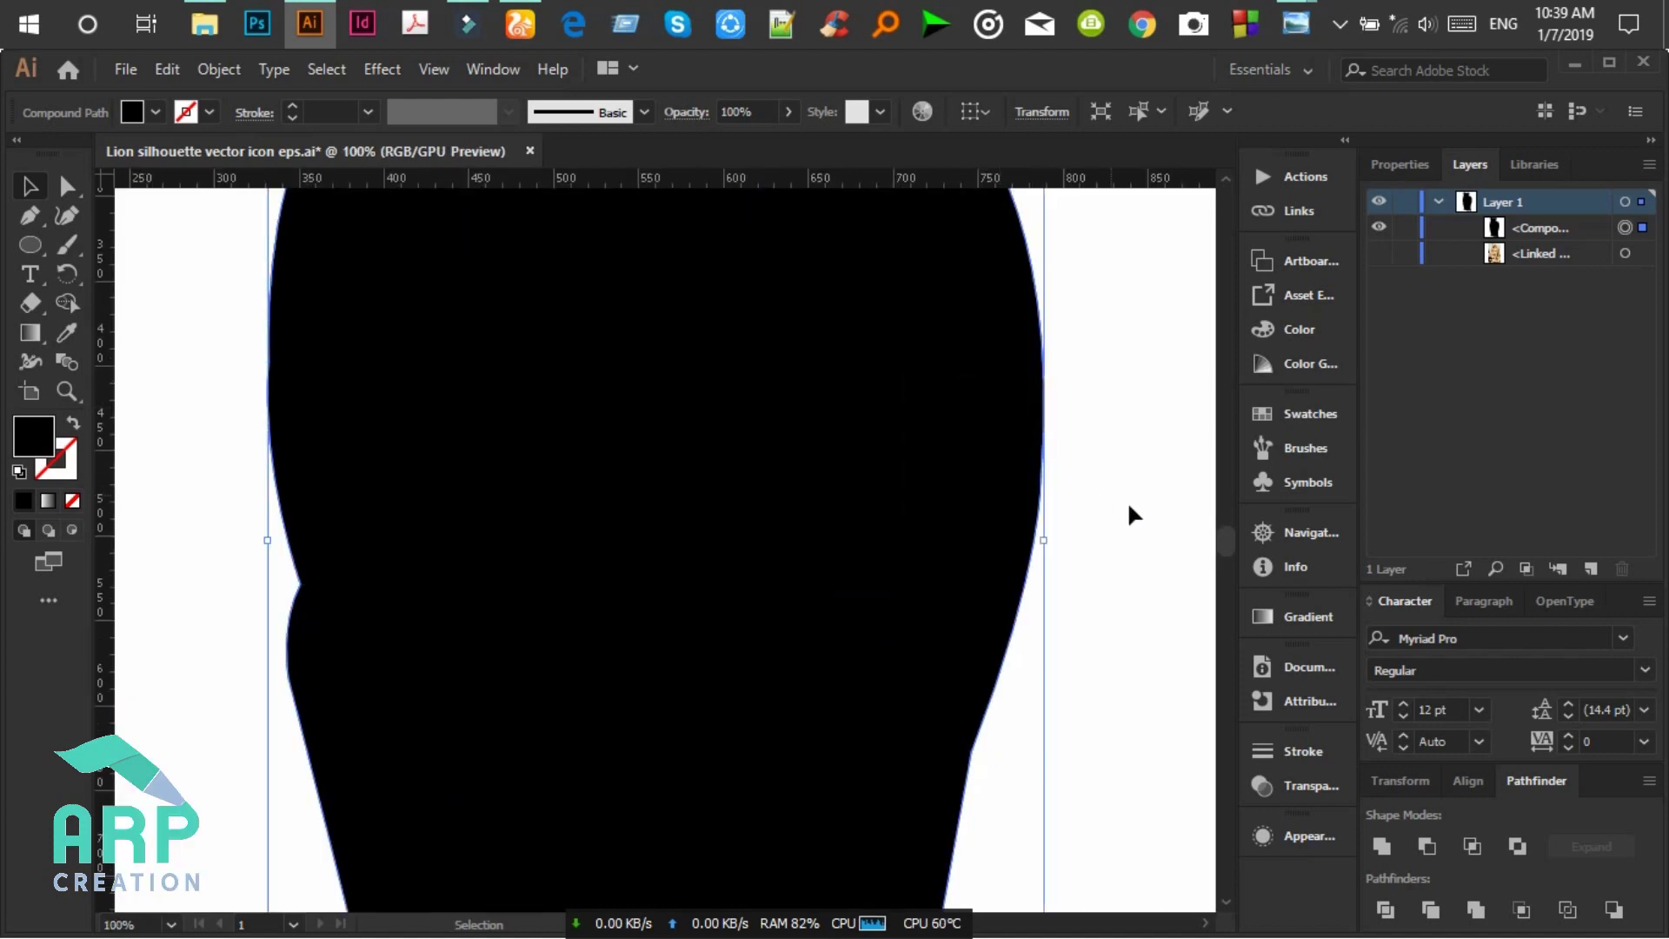
{"action": "left_click_drag", "start_coordinate": [1222, 546], "coordinate": [1231, 532]}
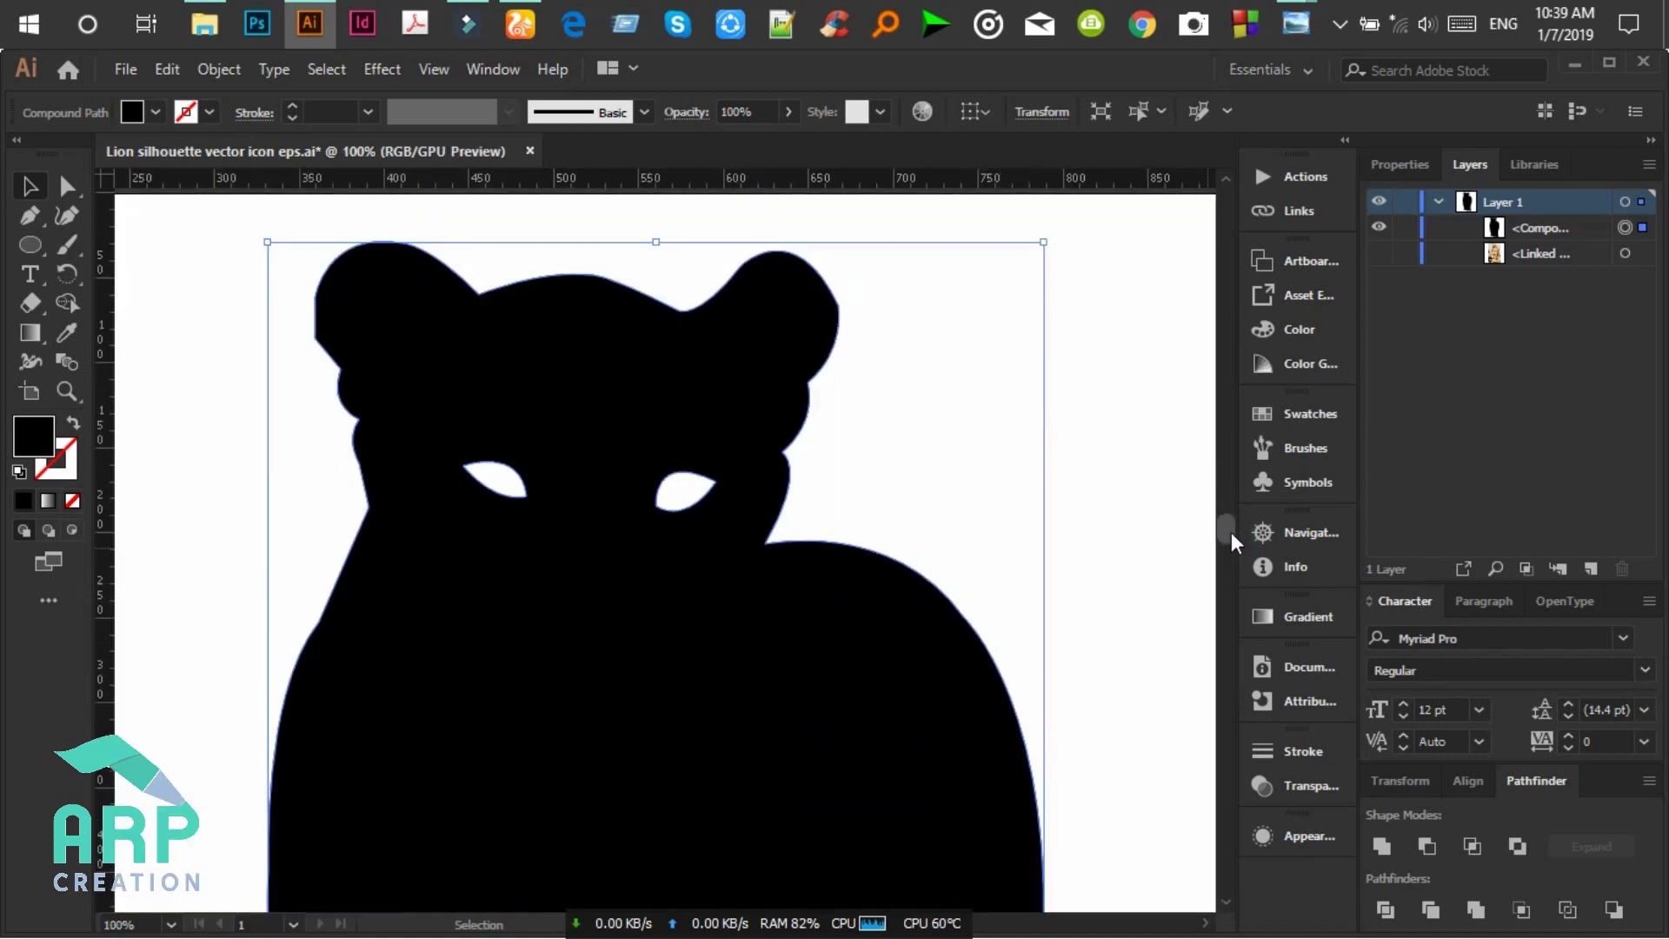
{"action": "left_click", "coordinate": [1129, 453]}
{"action": "left_click", "coordinate": [31, 250]}
{"action": "left_click_drag", "start_coordinate": [496, 473], "coordinate": [505, 485]}
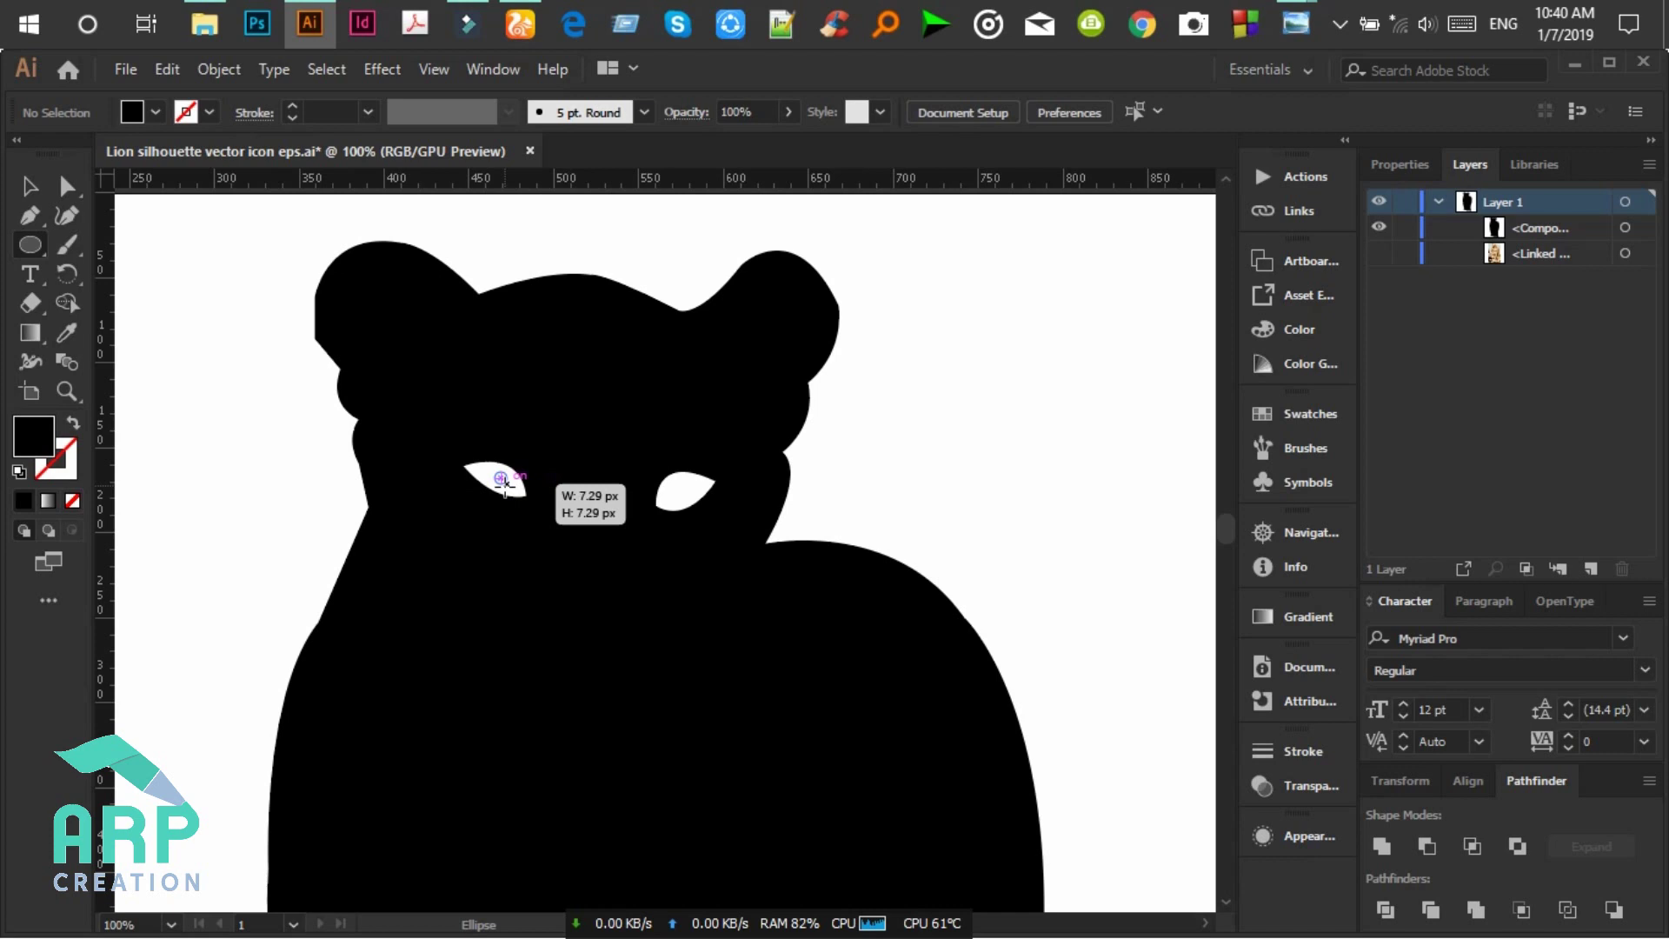
Step: Alt-drag a copy of the left eye's black pupil into the second eye
{"action": "left_click", "coordinate": [31, 185]}
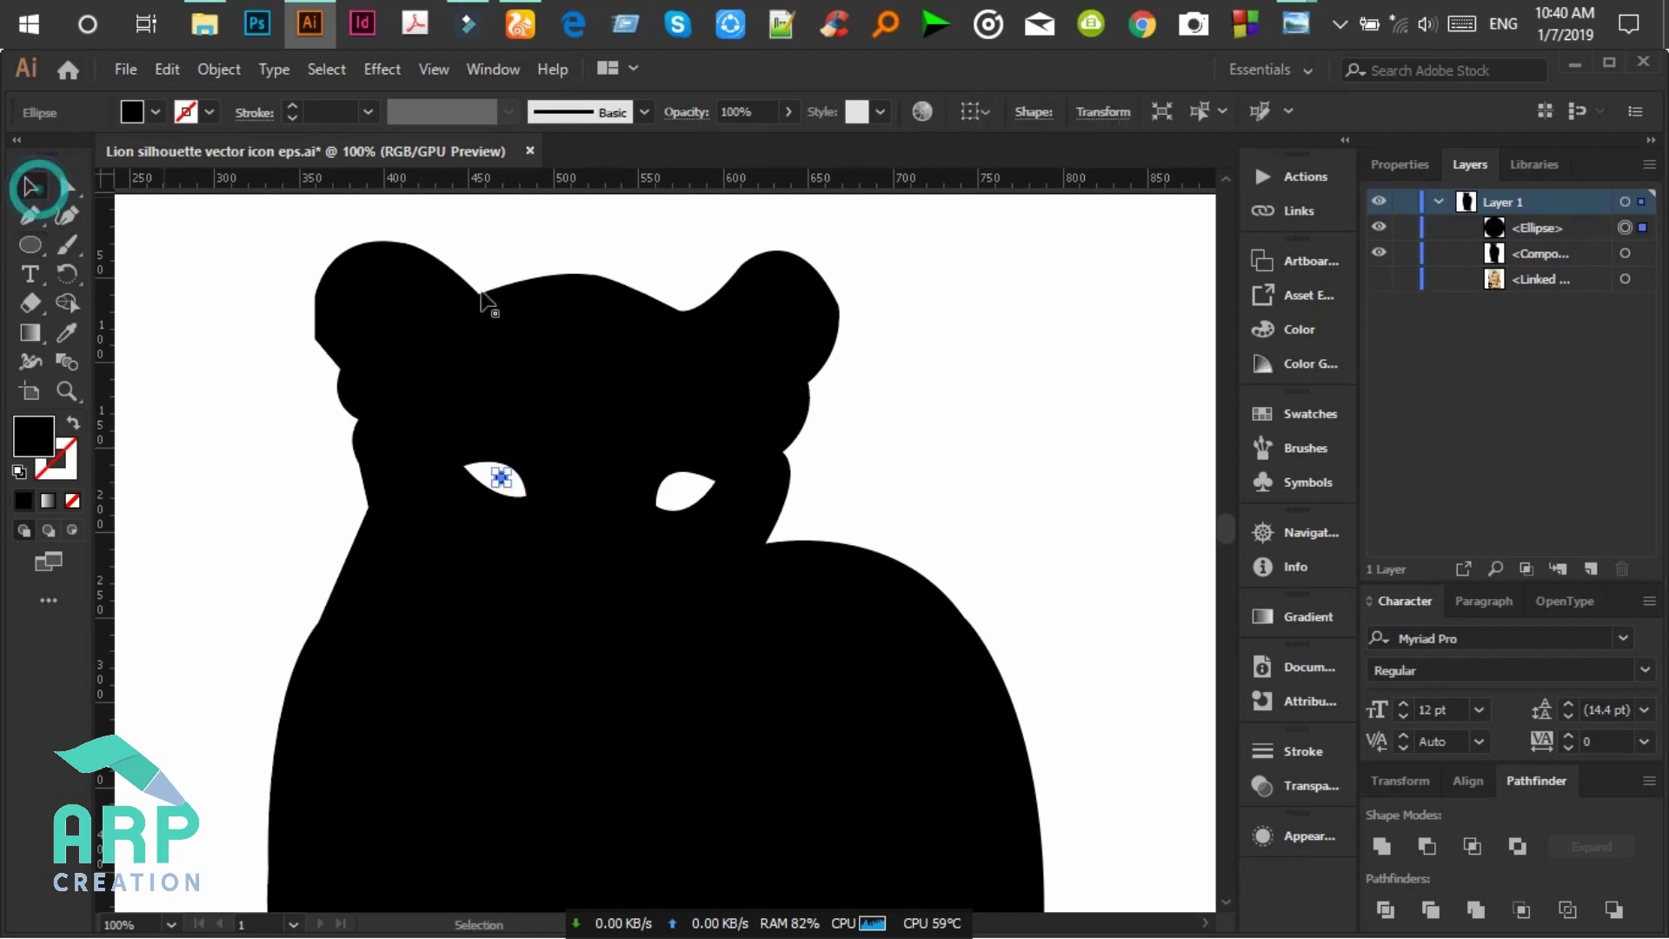
{"action": "left_click", "coordinate": [893, 423]}
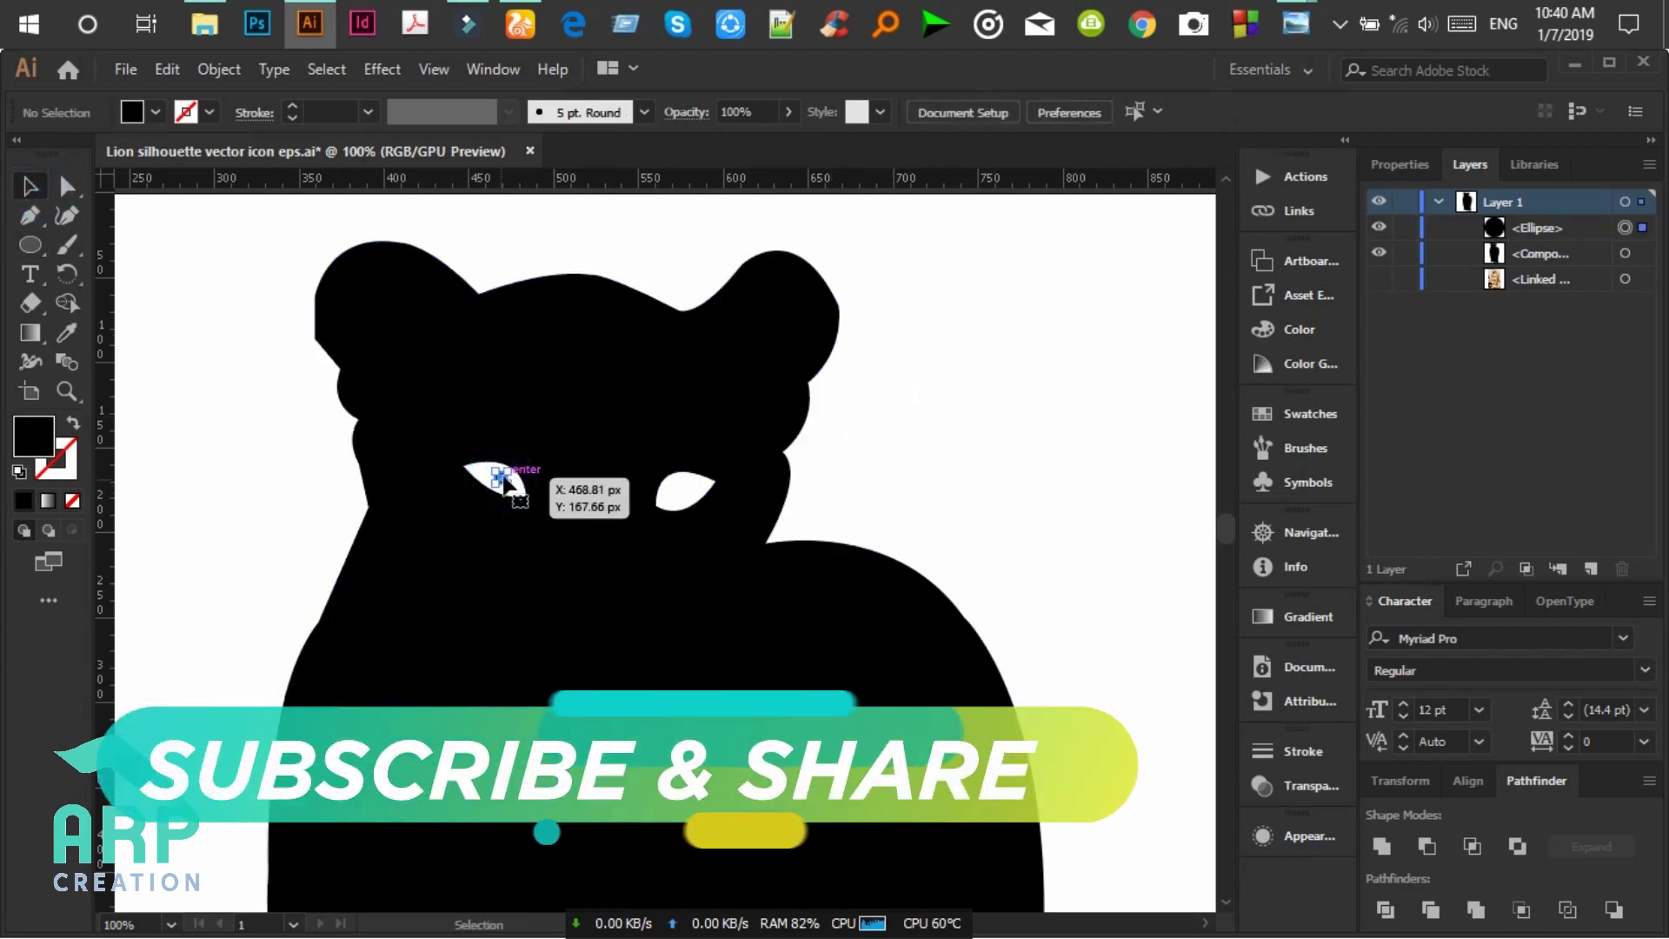
{"action": "left_click", "coordinate": [505, 480]}
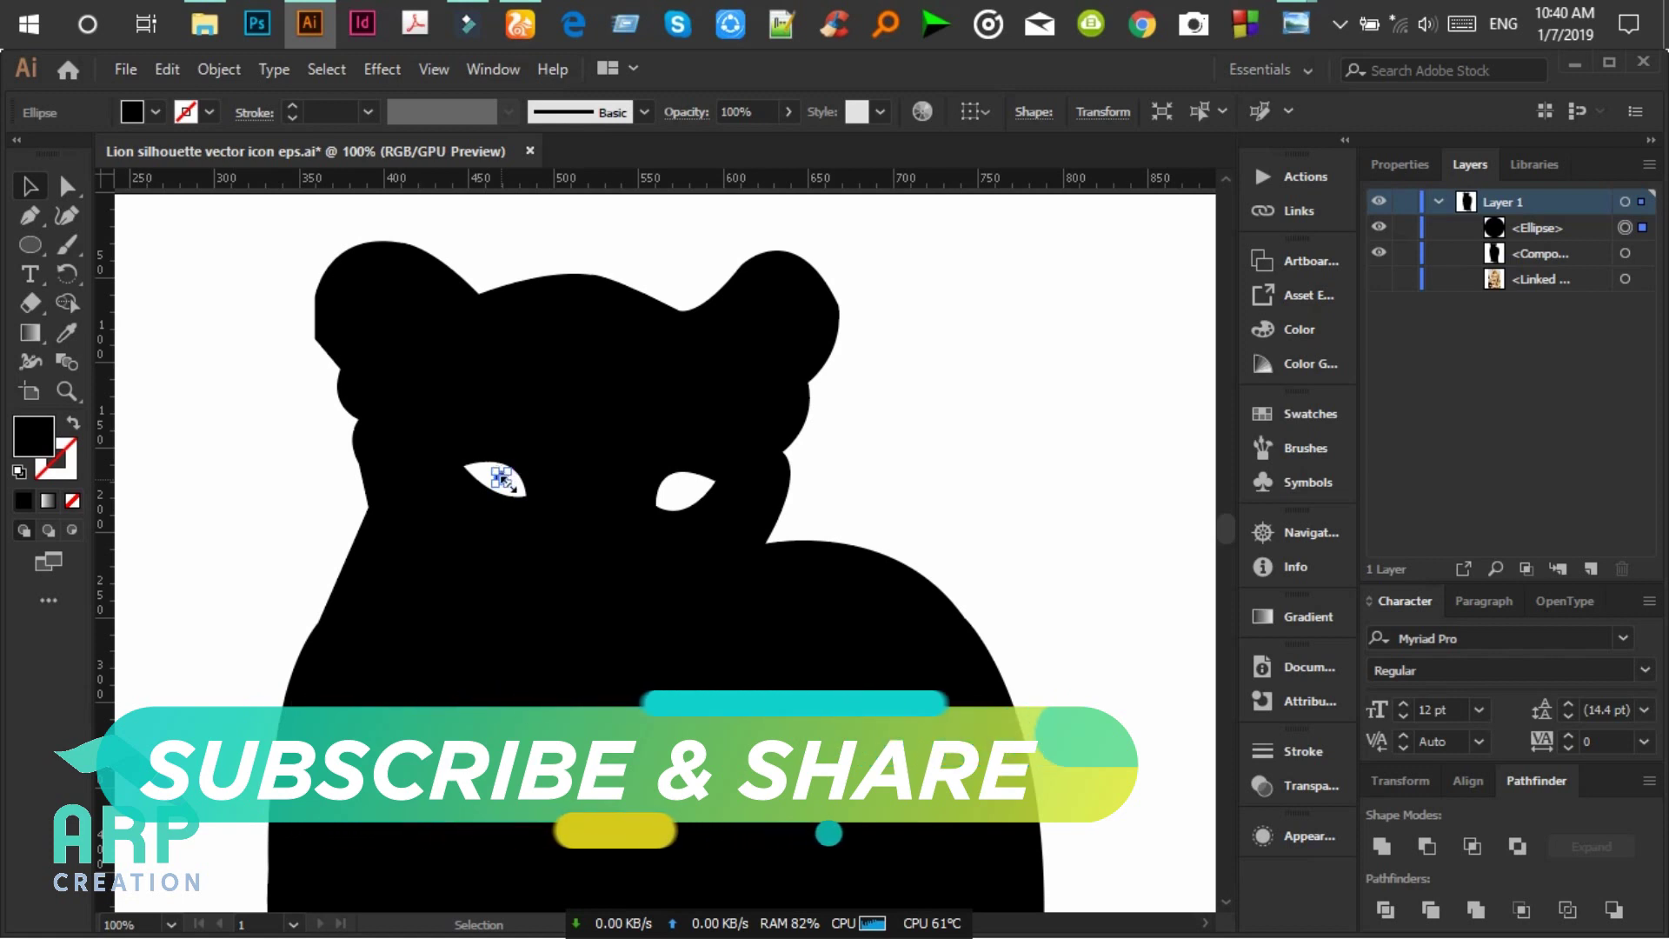
{"action": "key", "text": "ctrl+equal"}
{"action": "key", "text": "ctrl+equal"}
{"action": "key", "text": "ctrl+equal"}
{"action": "key", "text": "ctrl+equal"}
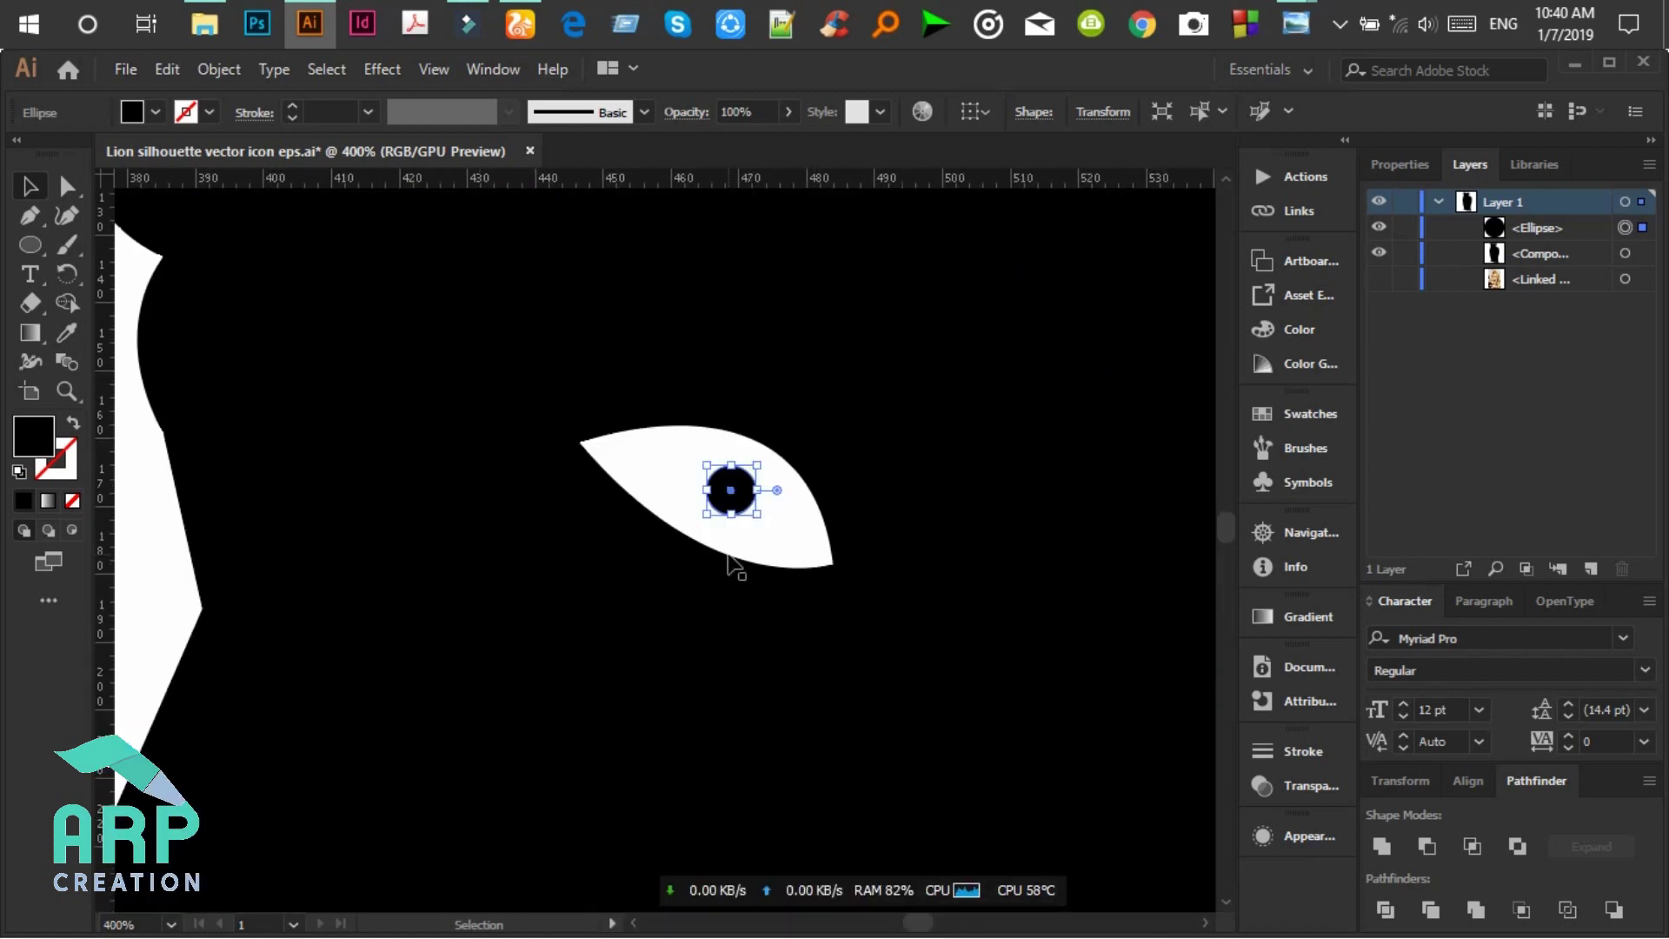
{"action": "left_click", "coordinate": [641, 596]}
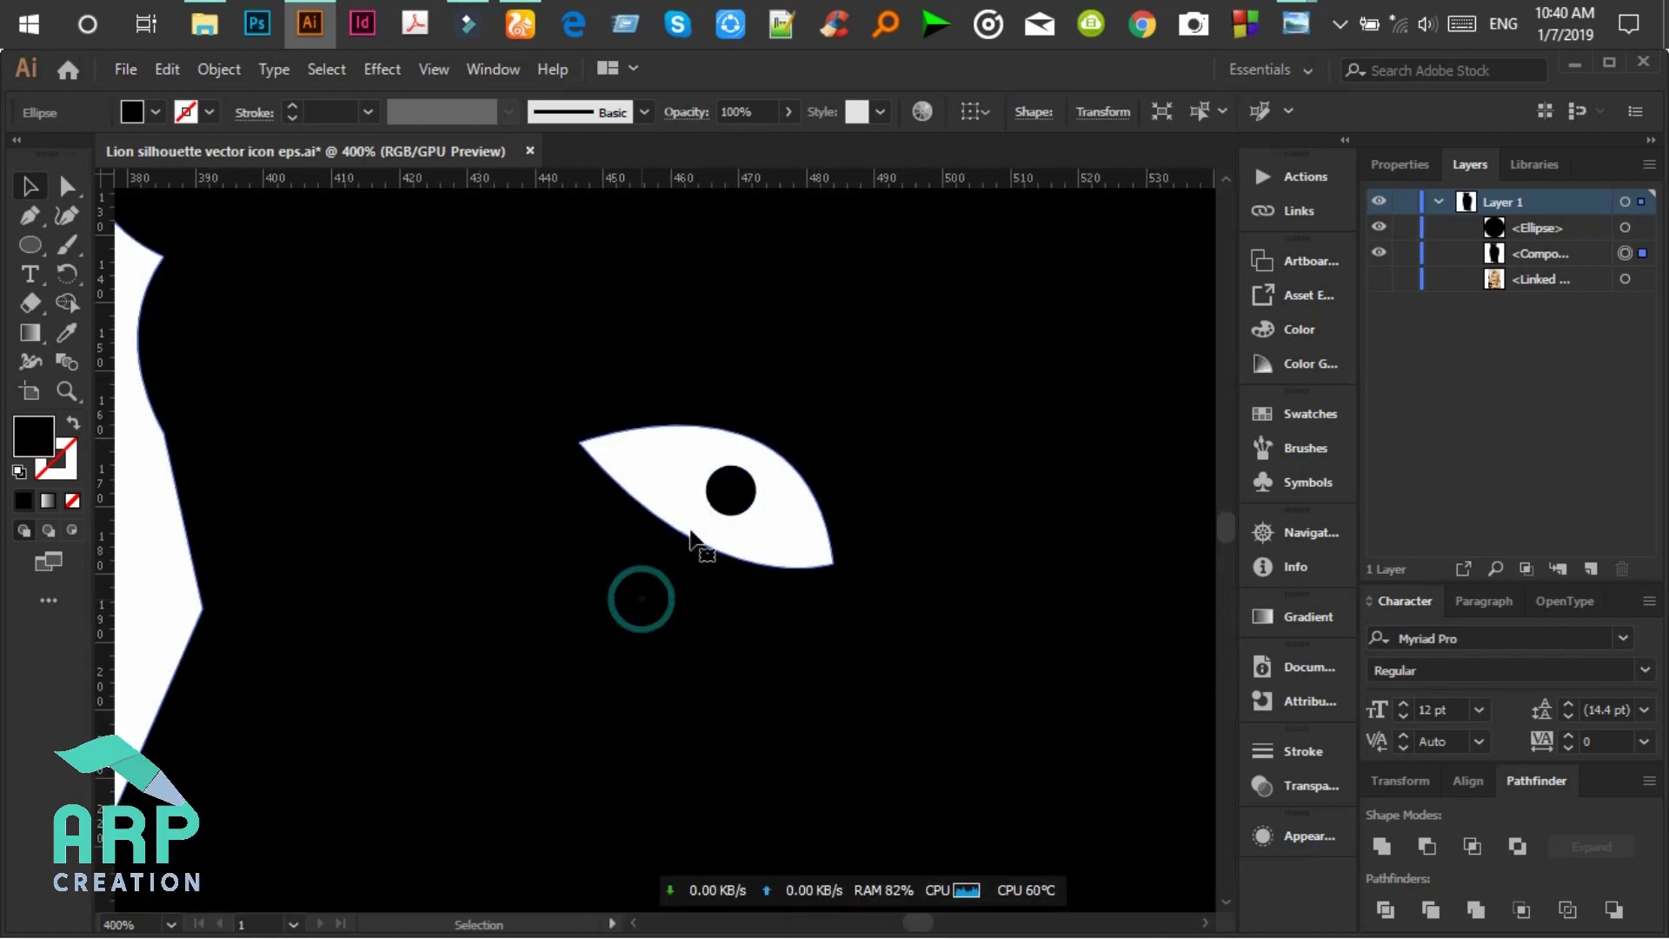
{"action": "left_click", "coordinate": [735, 495]}
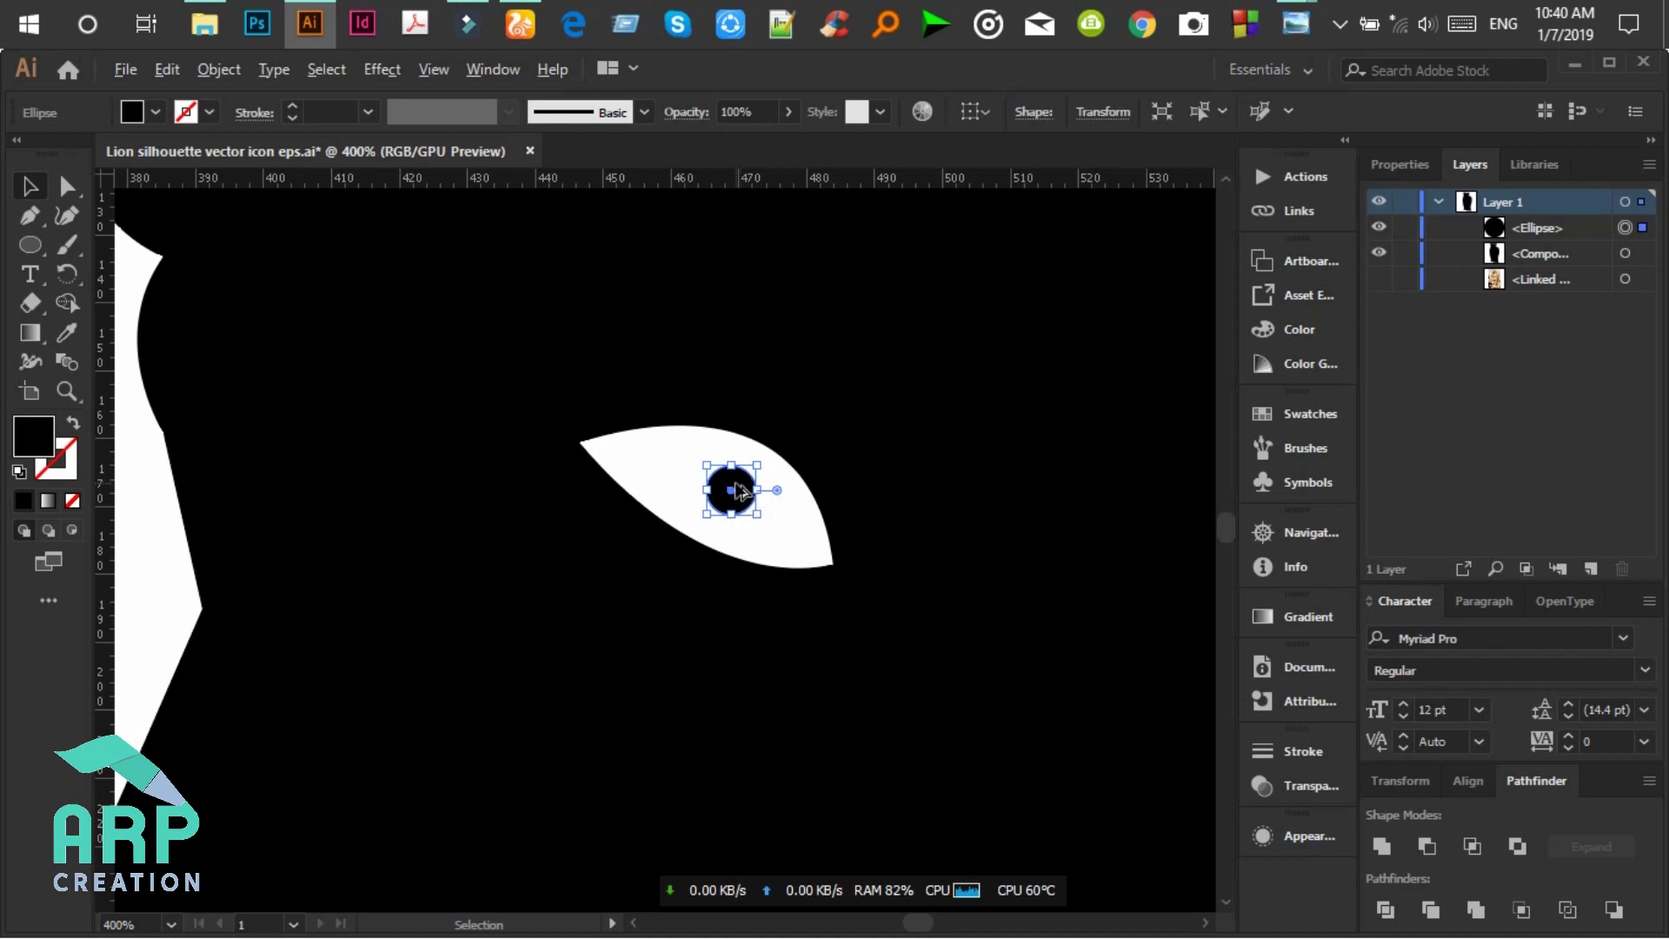
{"action": "mouse_move", "coordinate": [737, 491]}
{"action": "left_mouse_down"}
{"action": "mouse_move", "coordinate": [1225, 502]}
{"action": "mouse_move", "coordinate": [1130, 525]}
{"action": "left_mouse_up"}
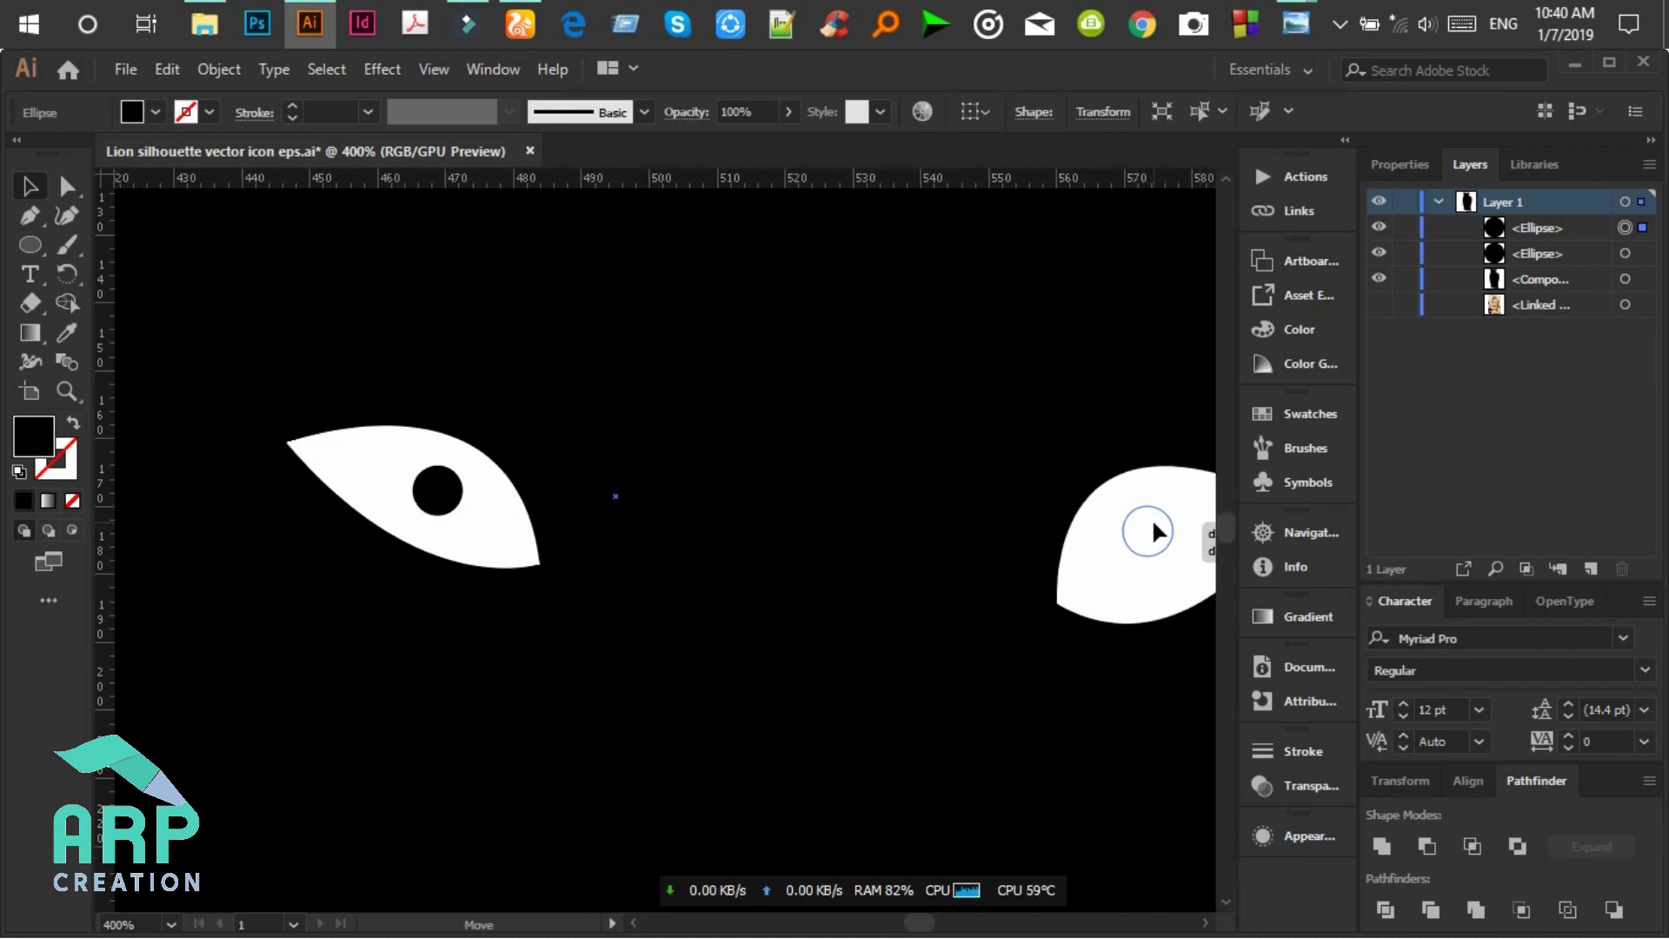
Step: Zoom out and make the hidden lion photo layer visible and selected
{"action": "left_click", "coordinate": [935, 540]}
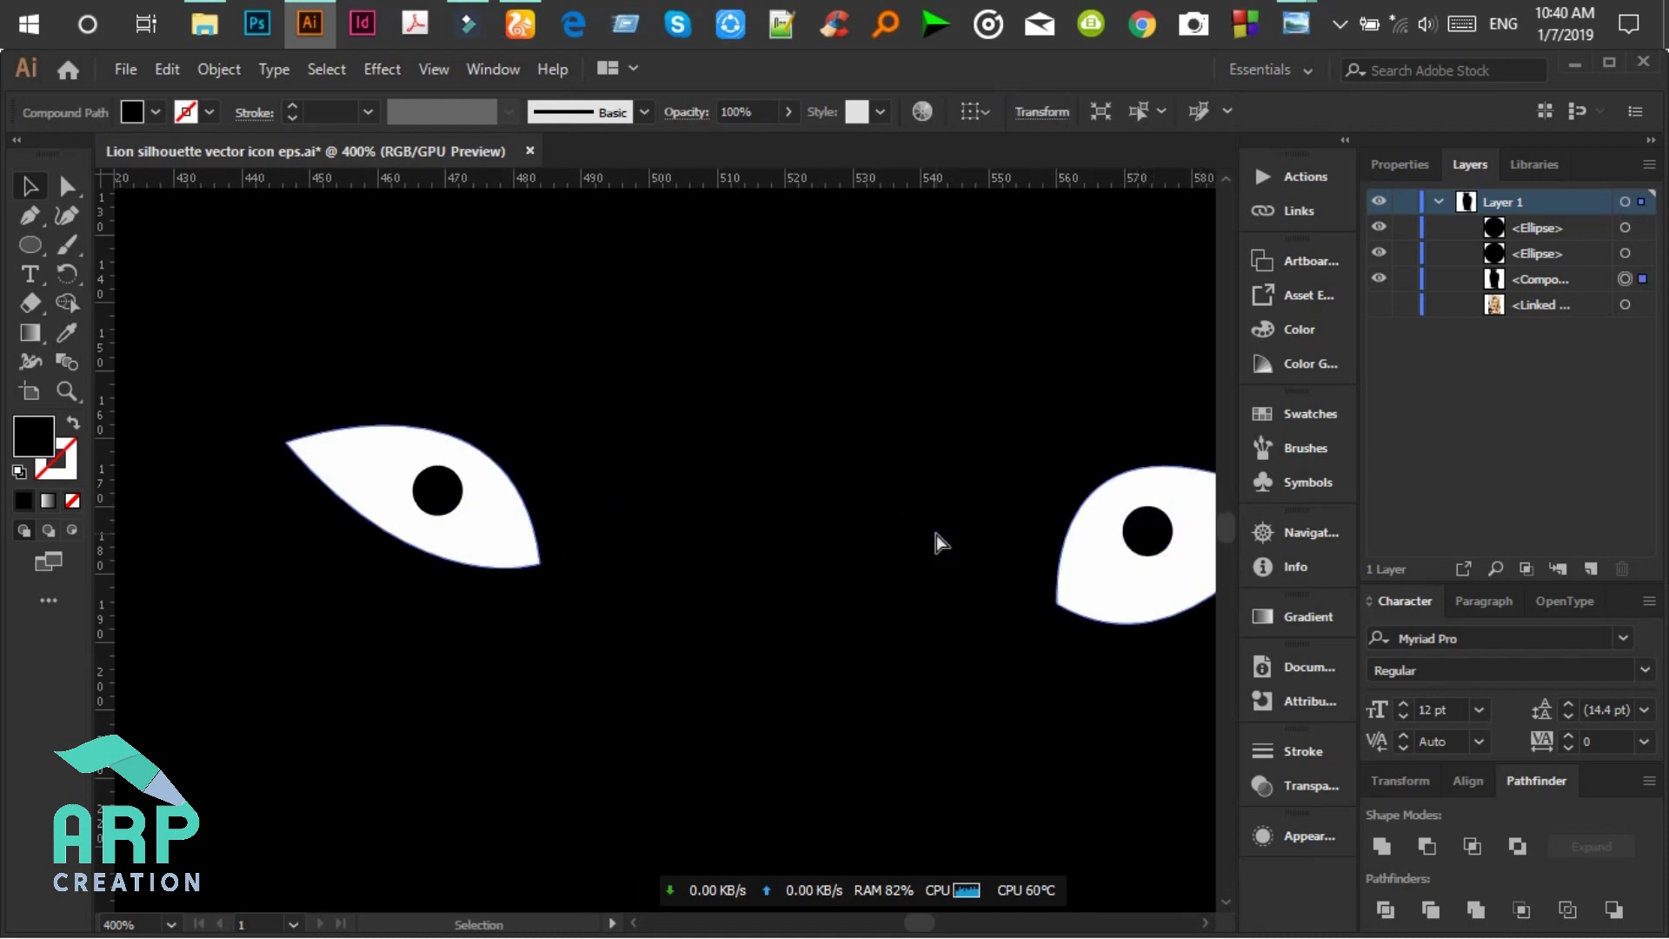
{"action": "key", "text": "ctrl+minus"}
{"action": "key", "text": "ctrl+minus"}
{"action": "key", "text": "ctrl+minus"}
{"action": "key", "text": "ctrl+minus"}
{"action": "key", "text": "ctrl+minus"}
{"action": "key", "text": "ctrl+minus"}
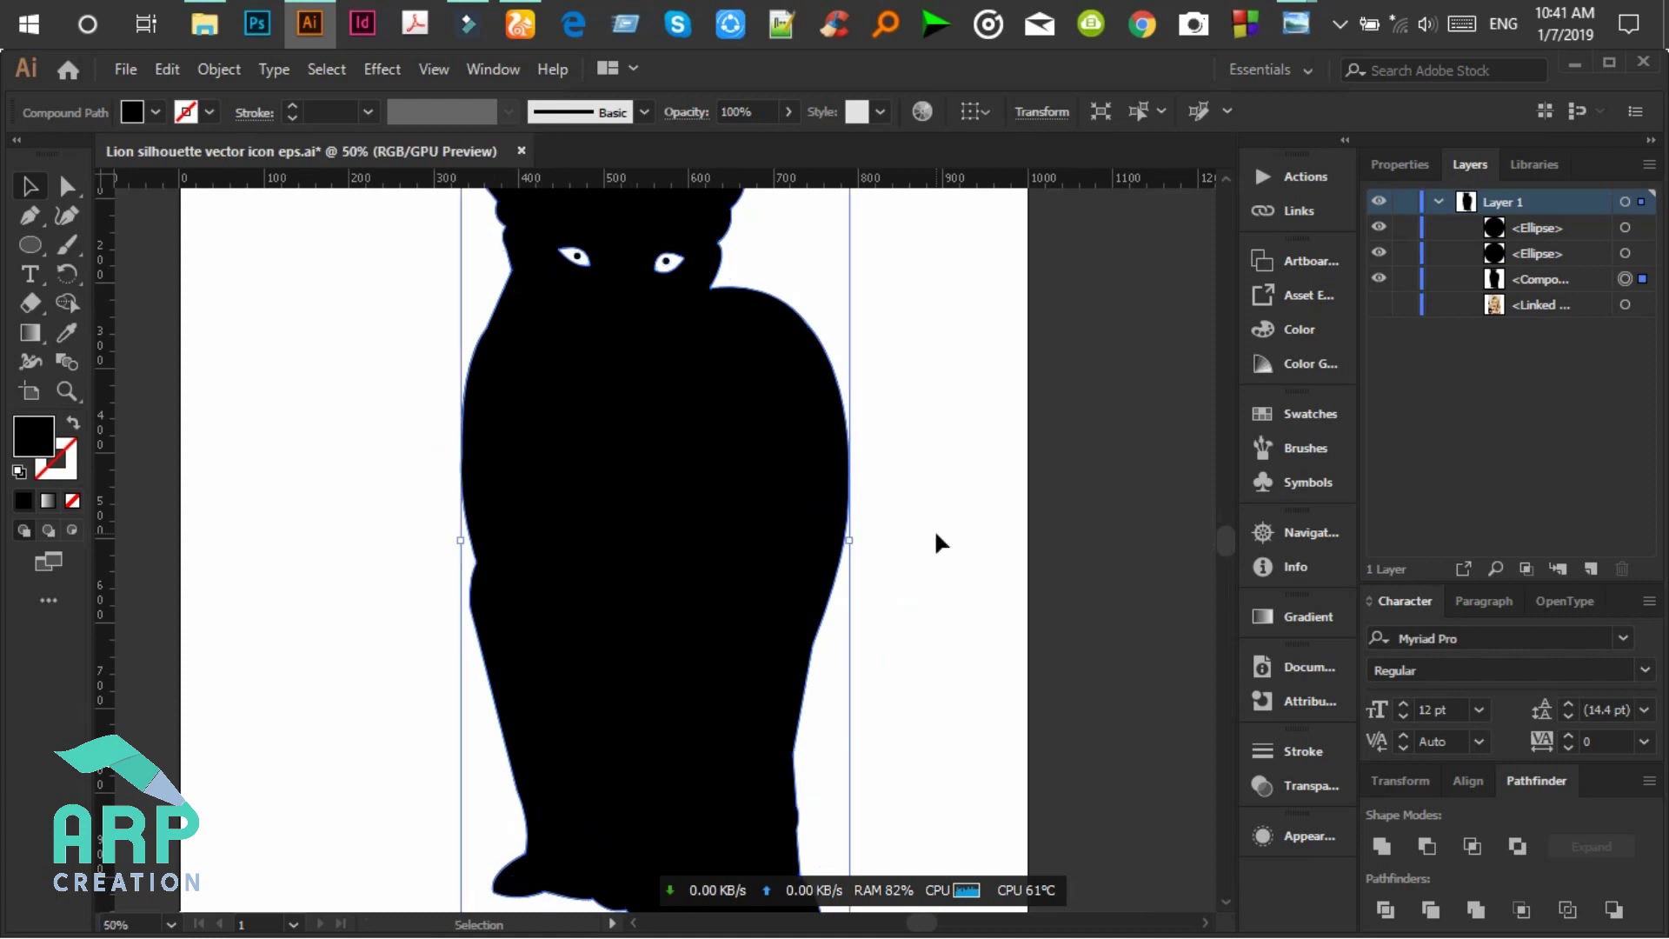
{"action": "left_click", "coordinate": [1380, 304]}
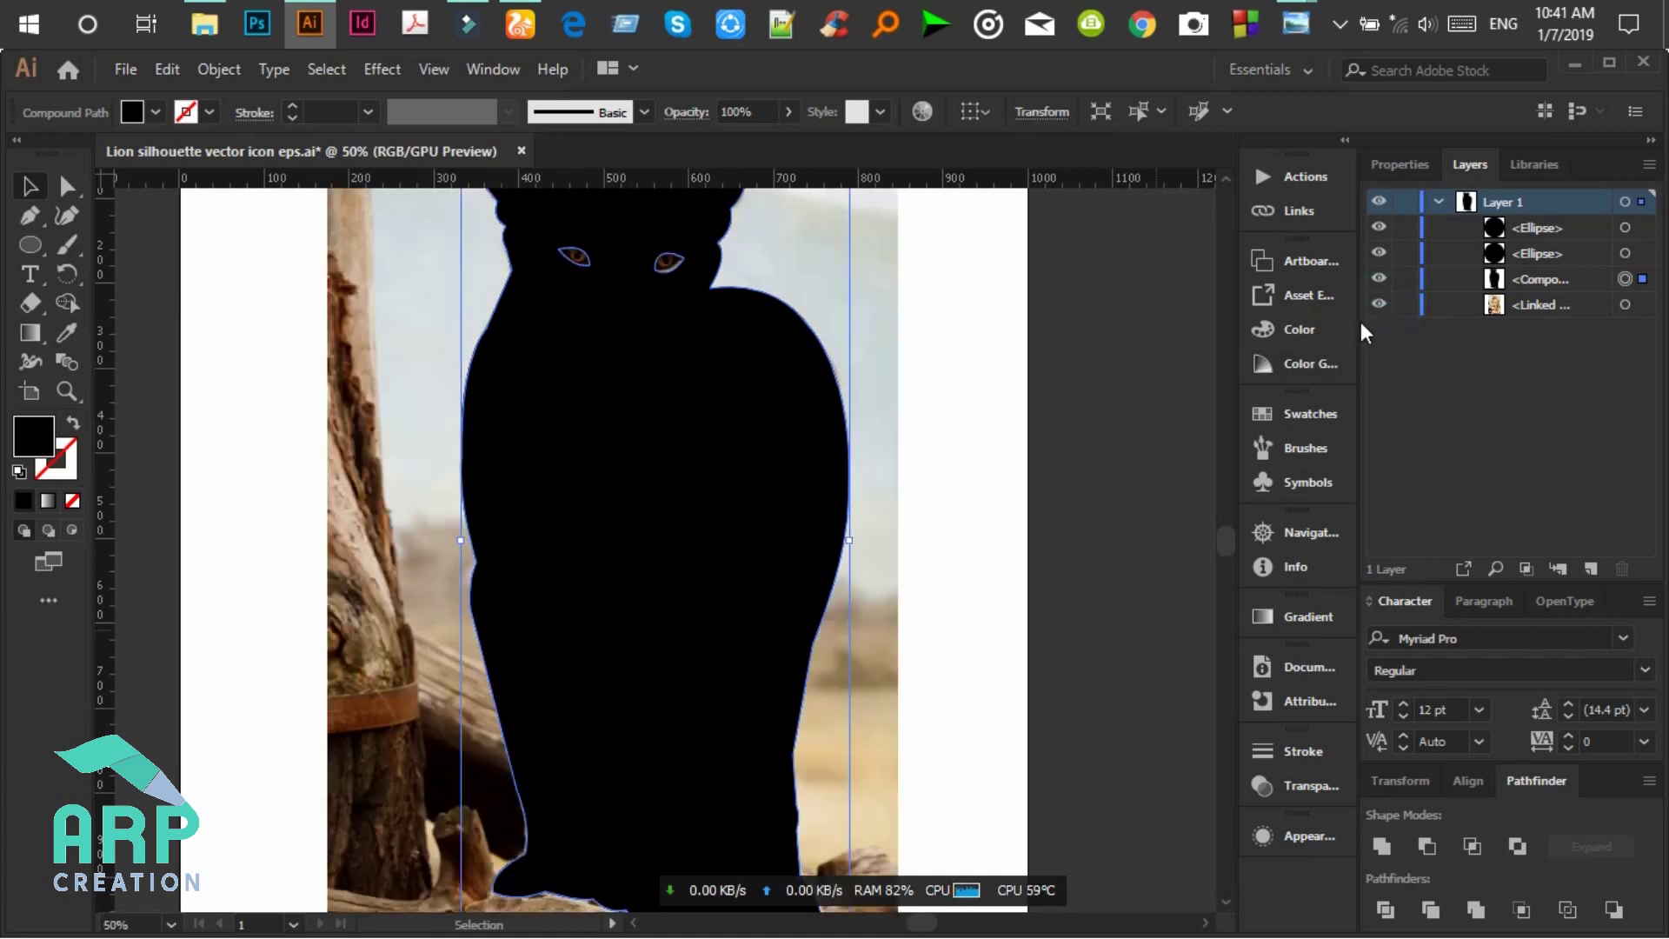
{"action": "left_click", "coordinate": [1634, 310]}
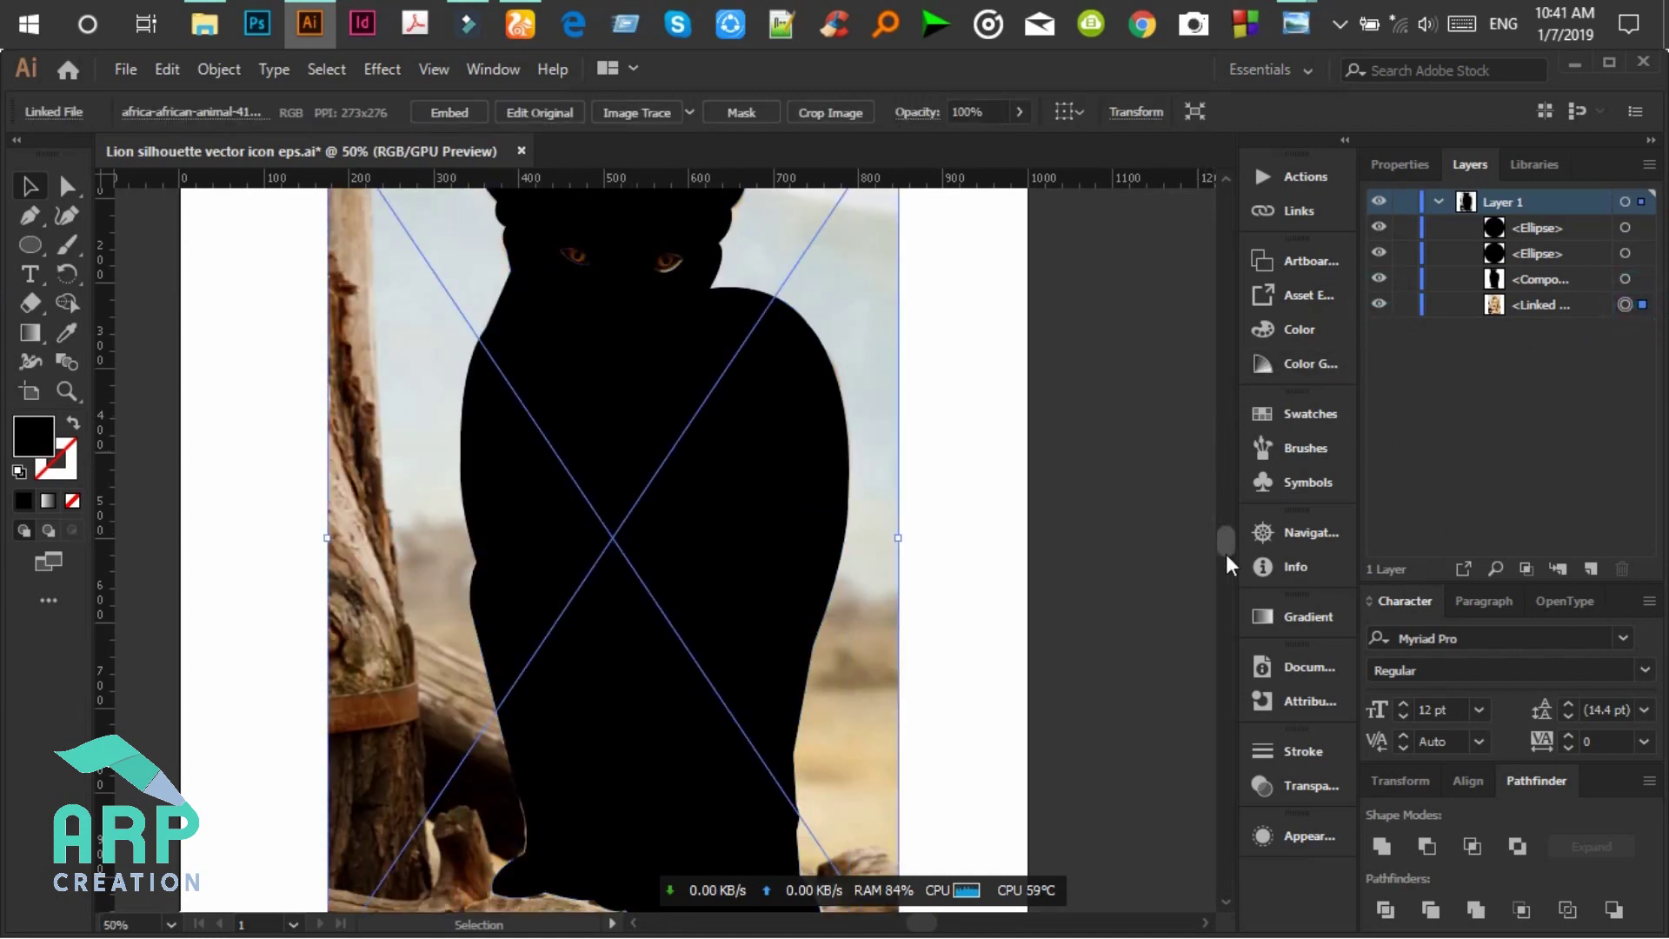
{"action": "scroll", "coordinate": [1229, 548], "scroll_direction": "down", "scroll_amount": 2}
{"action": "scroll", "coordinate": [1231, 543], "scroll_direction": "down", "scroll_amount": 3}
{"action": "scroll", "coordinate": [1234, 546], "scroll_direction": "down", "scroll_amount": 3}
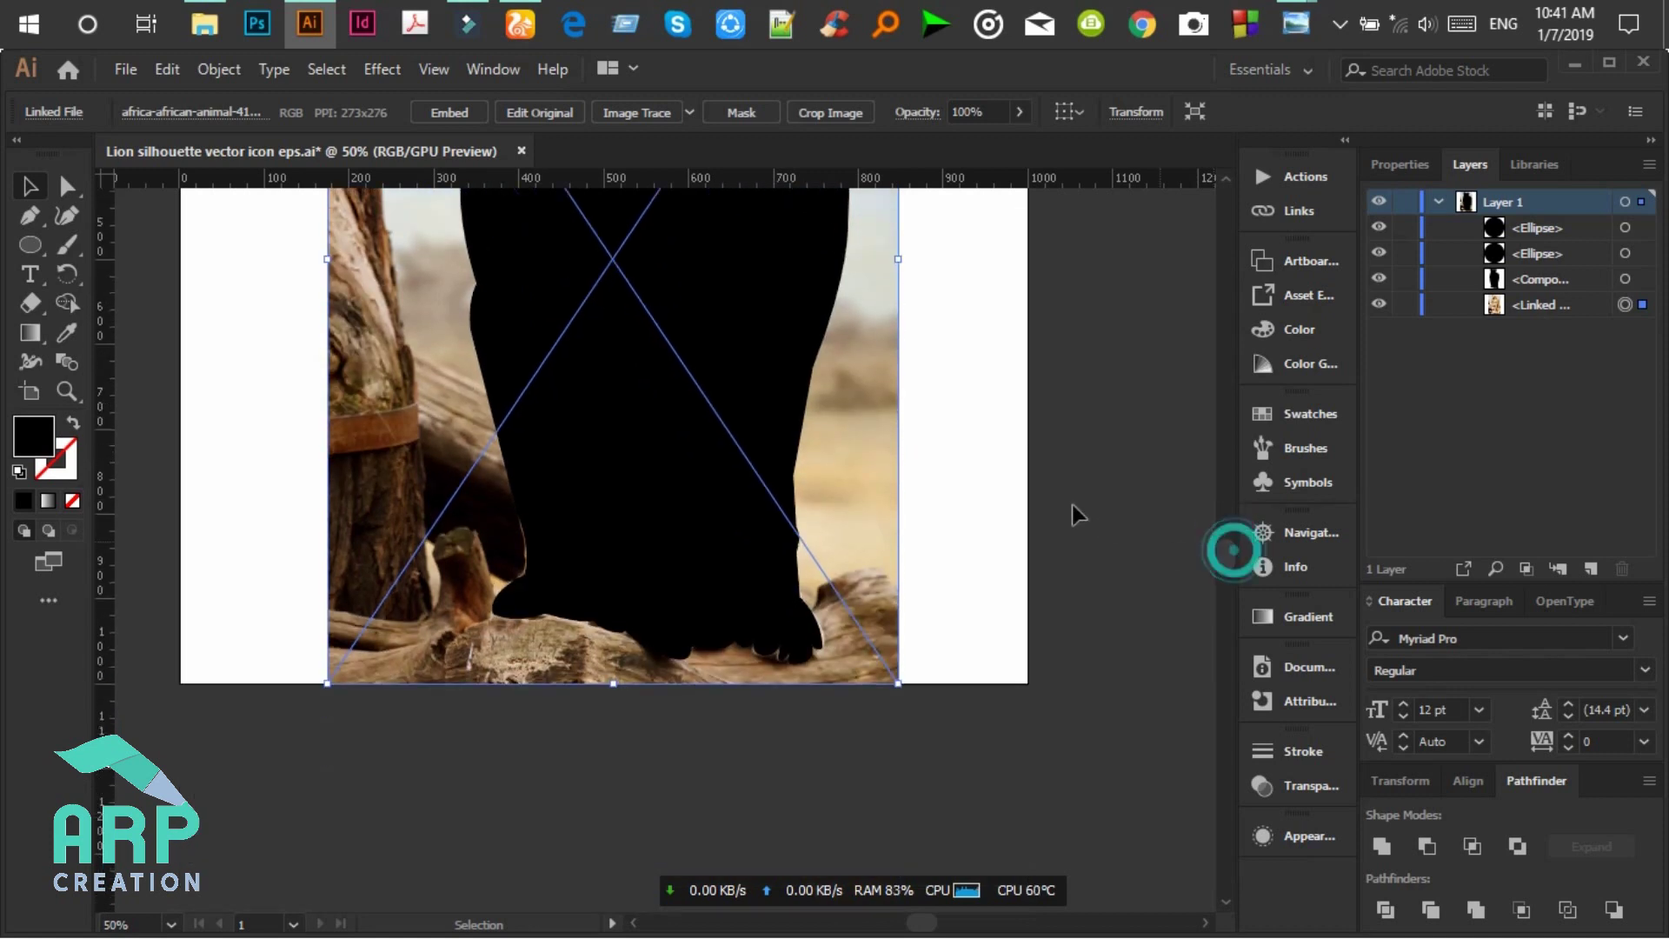
Step: Move the lion photo above the silhouette in Layers and zoom in on the legs
{"action": "left_click_drag", "start_coordinate": [1563, 305], "coordinate": [1589, 224]}
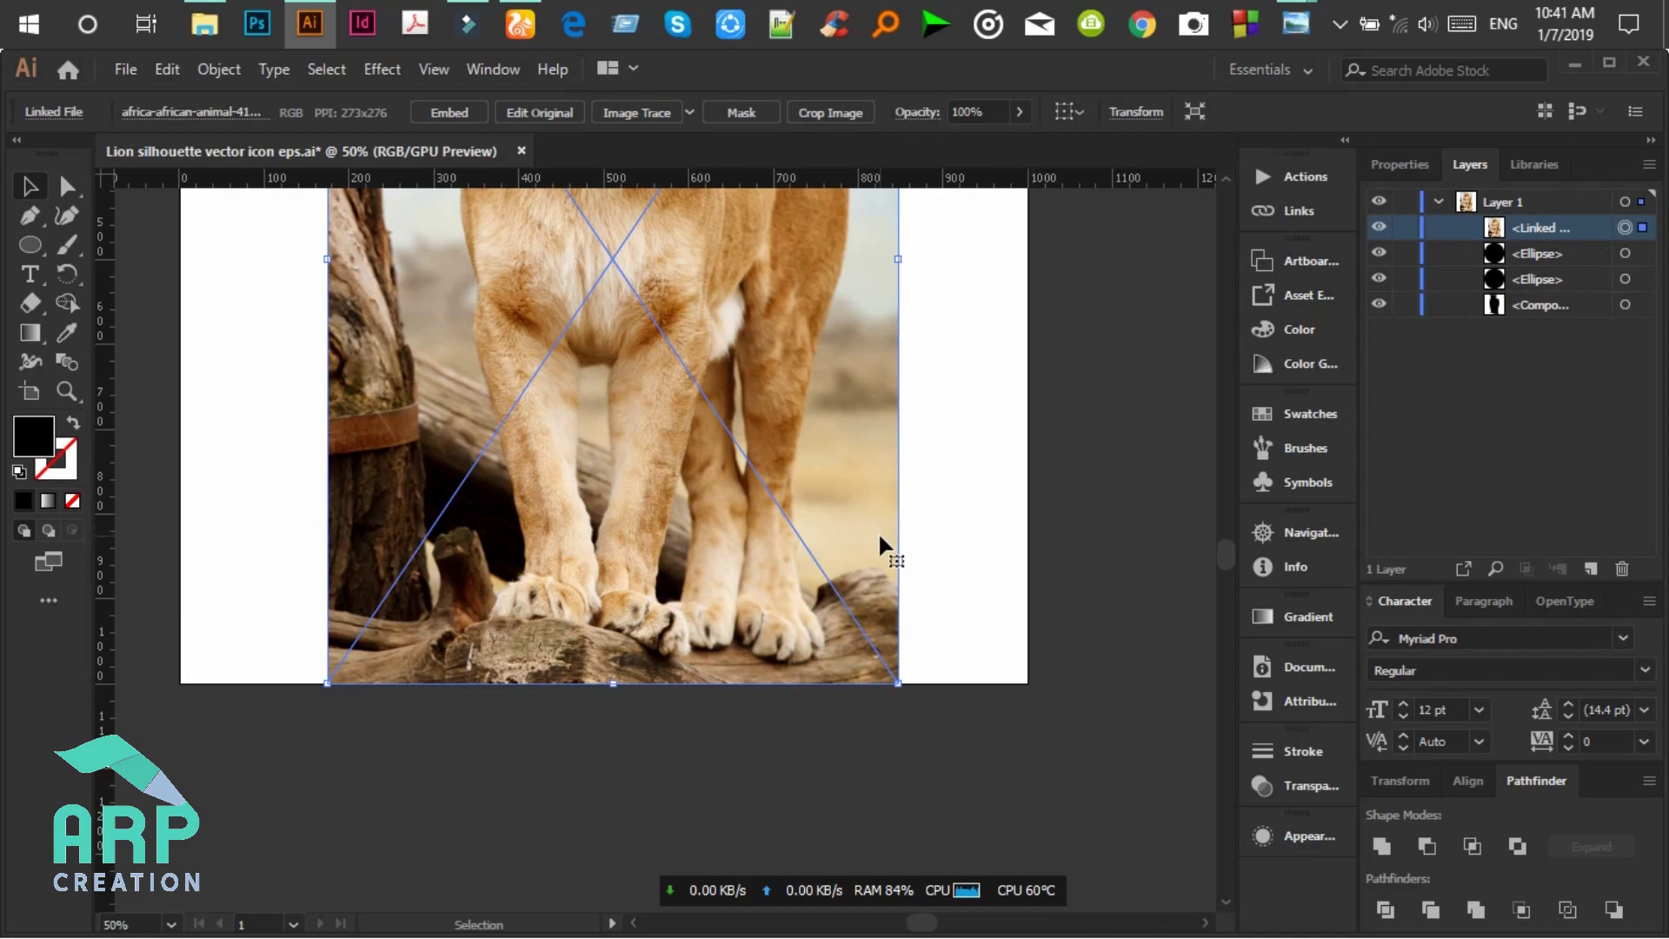
{"action": "key", "text": "ctrl+plus"}
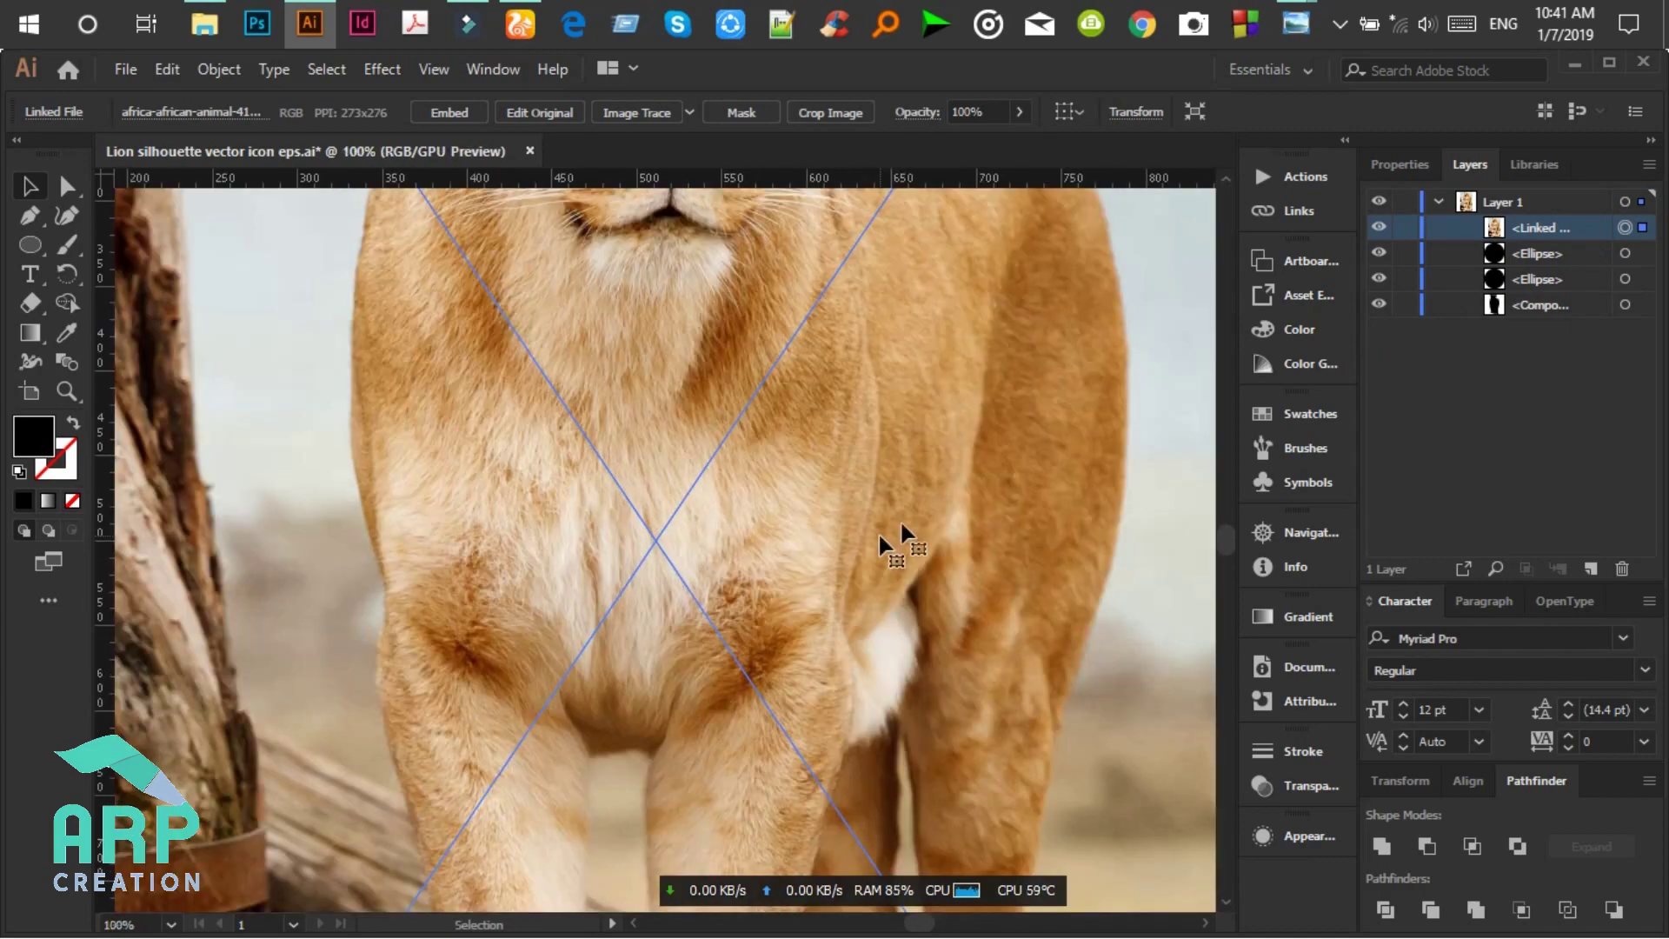
{"action": "left_click_drag", "start_coordinate": [1222, 538], "coordinate": [1229, 544]}
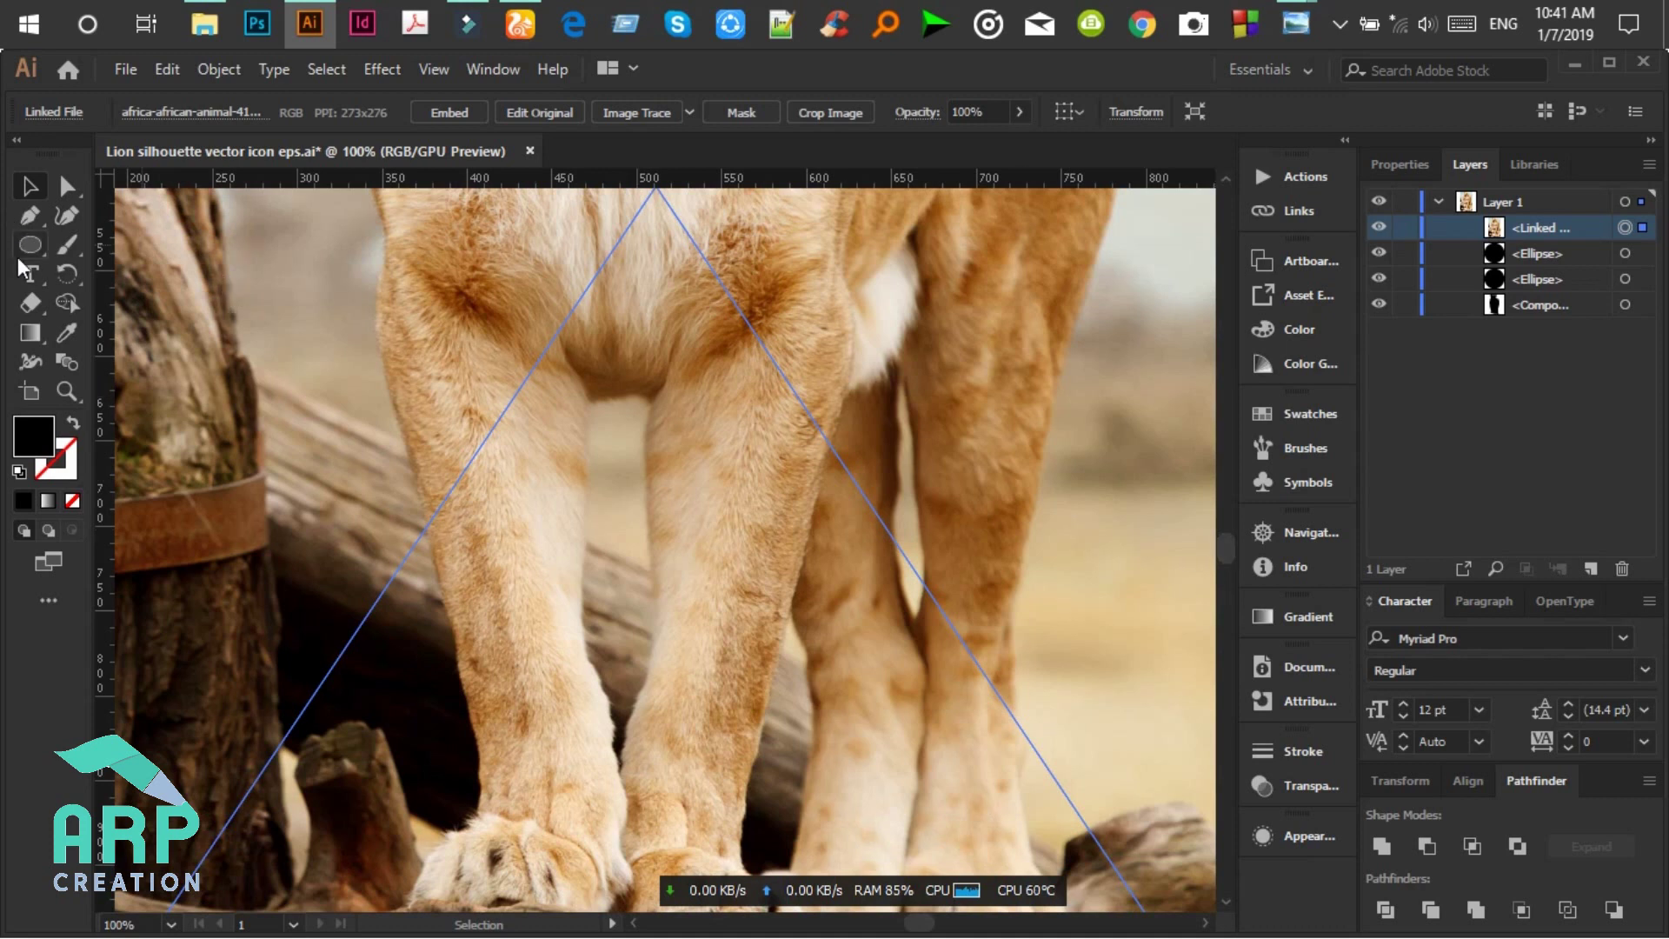
Step: Trace the top and right edge of the front-leg gap down to its bottom with the Pen tool
{"action": "left_click", "coordinate": [31, 216]}
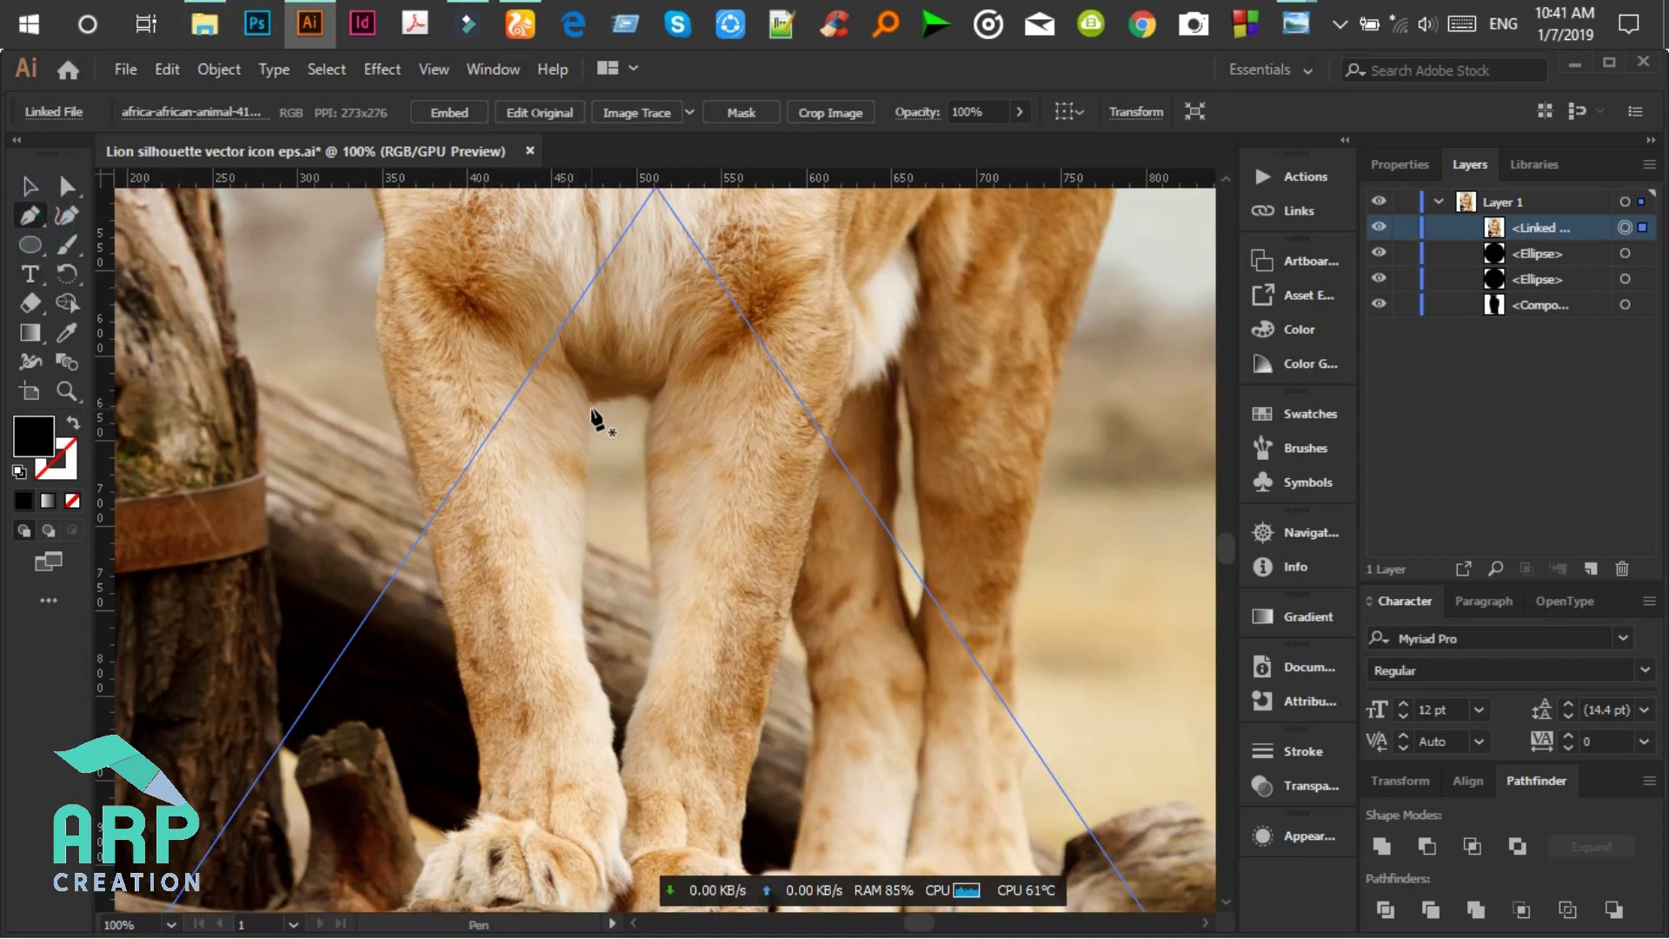
{"action": "left_click", "coordinate": [591, 406]}
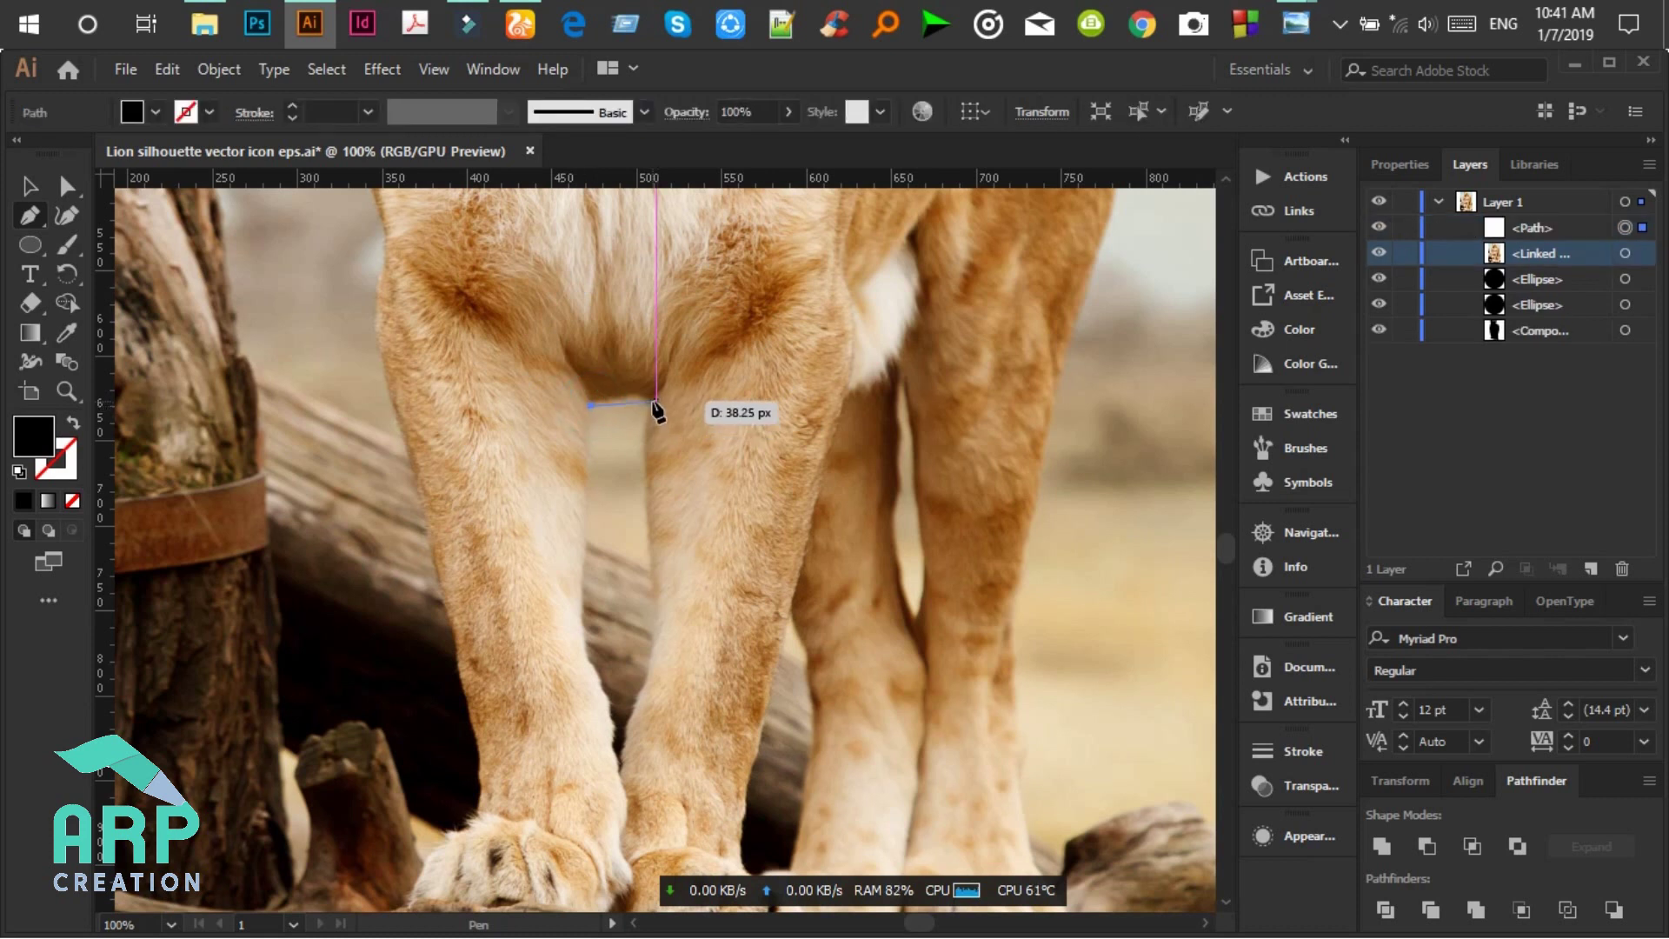
{"action": "left_click_drag", "start_coordinate": [654, 401], "coordinate": [687, 422]}
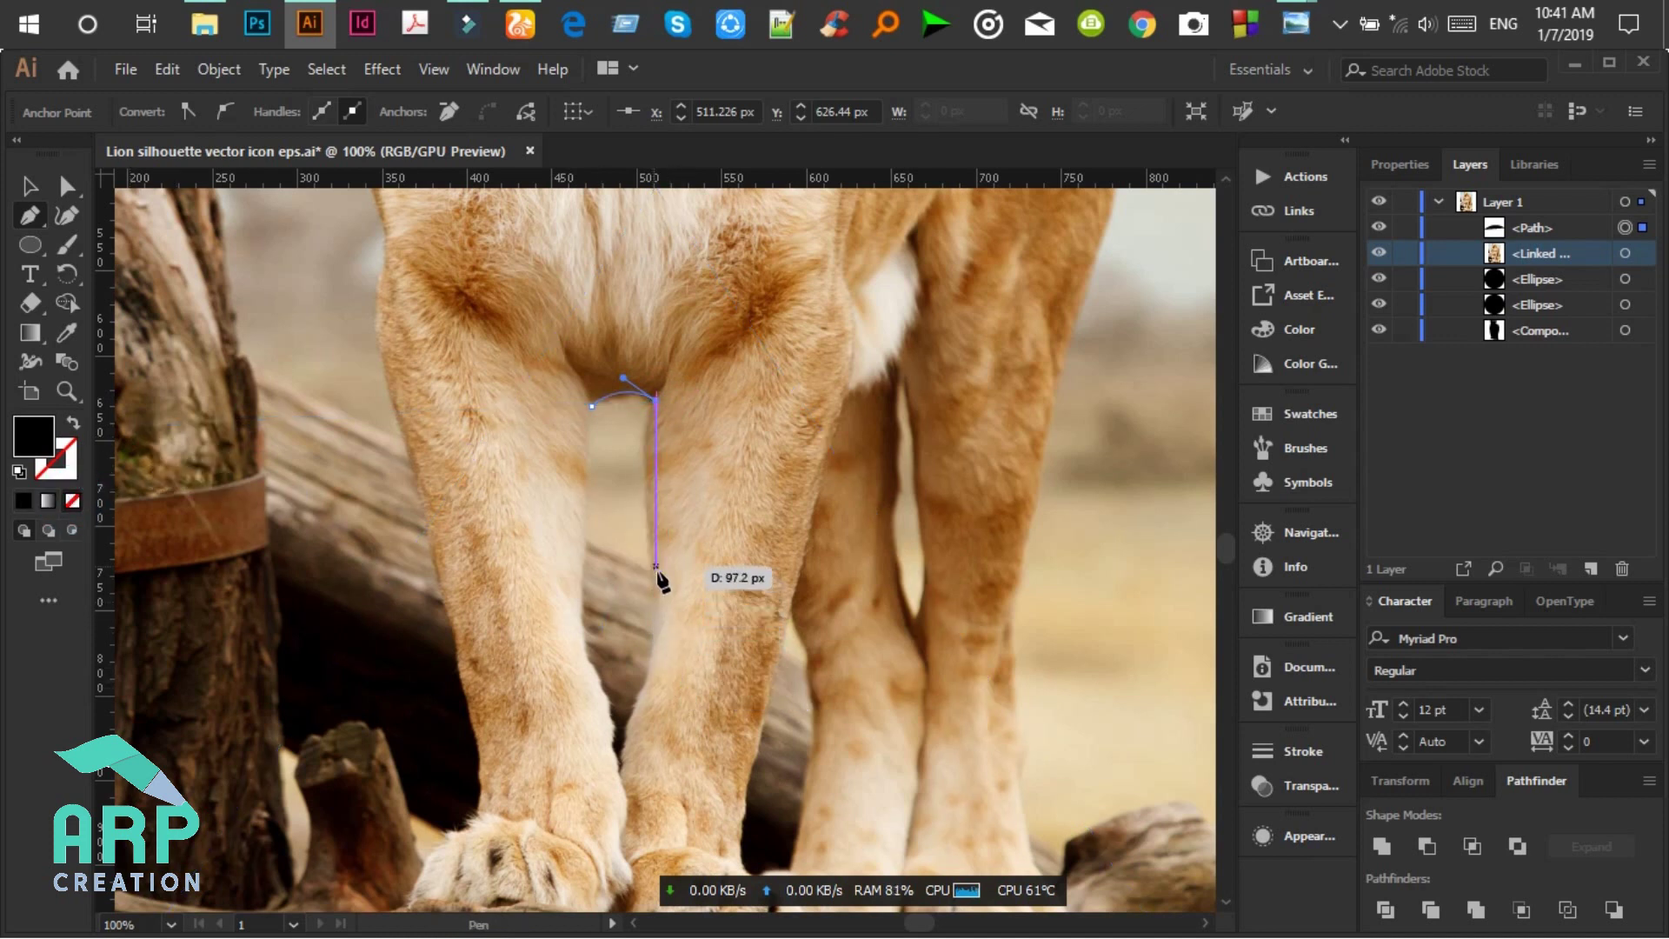
{"action": "mouse_move", "coordinate": [656, 597]}
{"action": "left_mouse_down"}
{"action": "mouse_move", "coordinate": [696, 741]}
{"action": "mouse_move", "coordinate": [678, 772]}
{"action": "left_mouse_up"}
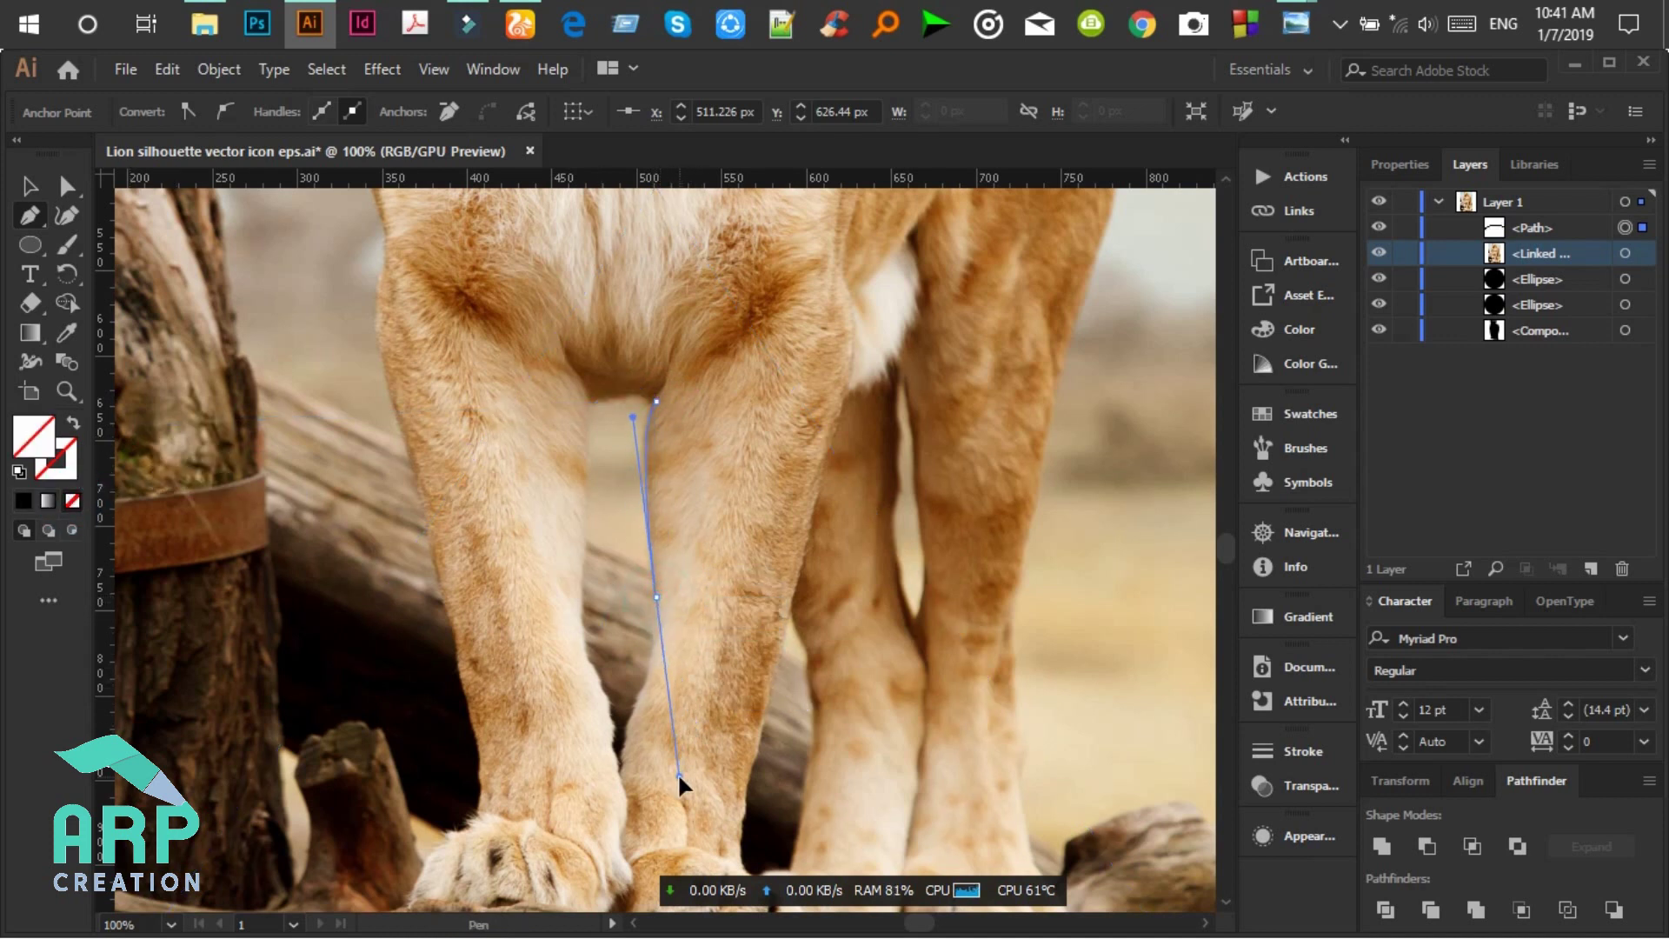
{"action": "left_click", "coordinate": [655, 595]}
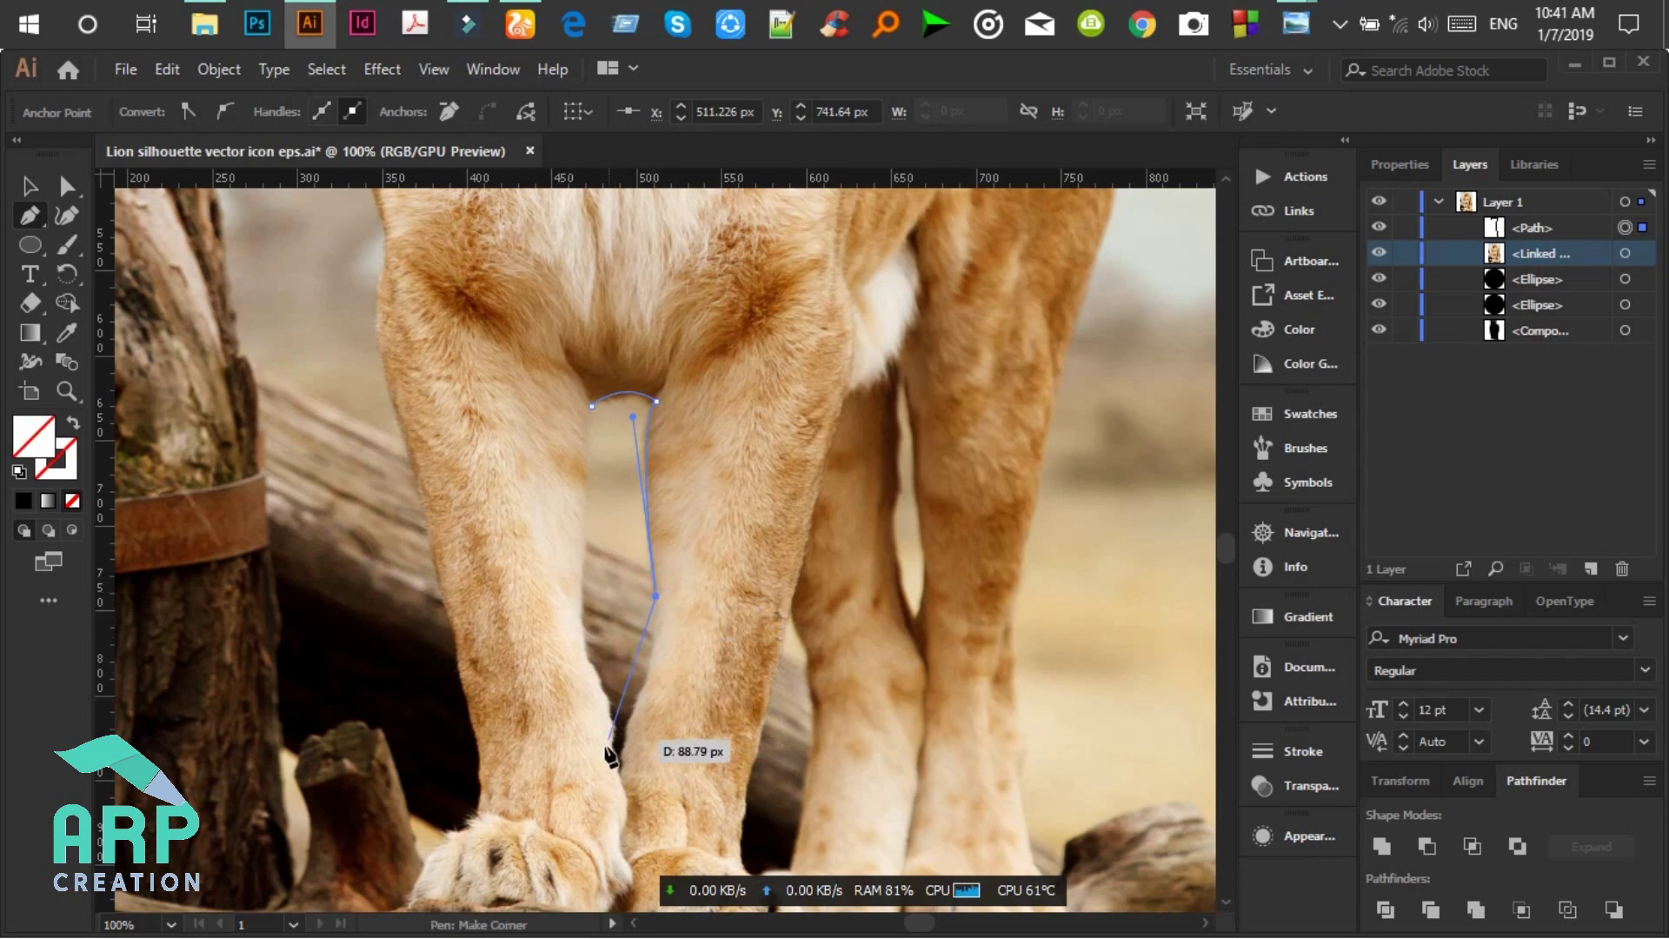
{"action": "mouse_move", "coordinate": [628, 719]}
{"action": "left_mouse_down"}
{"action": "mouse_move", "coordinate": [596, 792]}
{"action": "mouse_move", "coordinate": [623, 773]}
{"action": "left_mouse_up"}
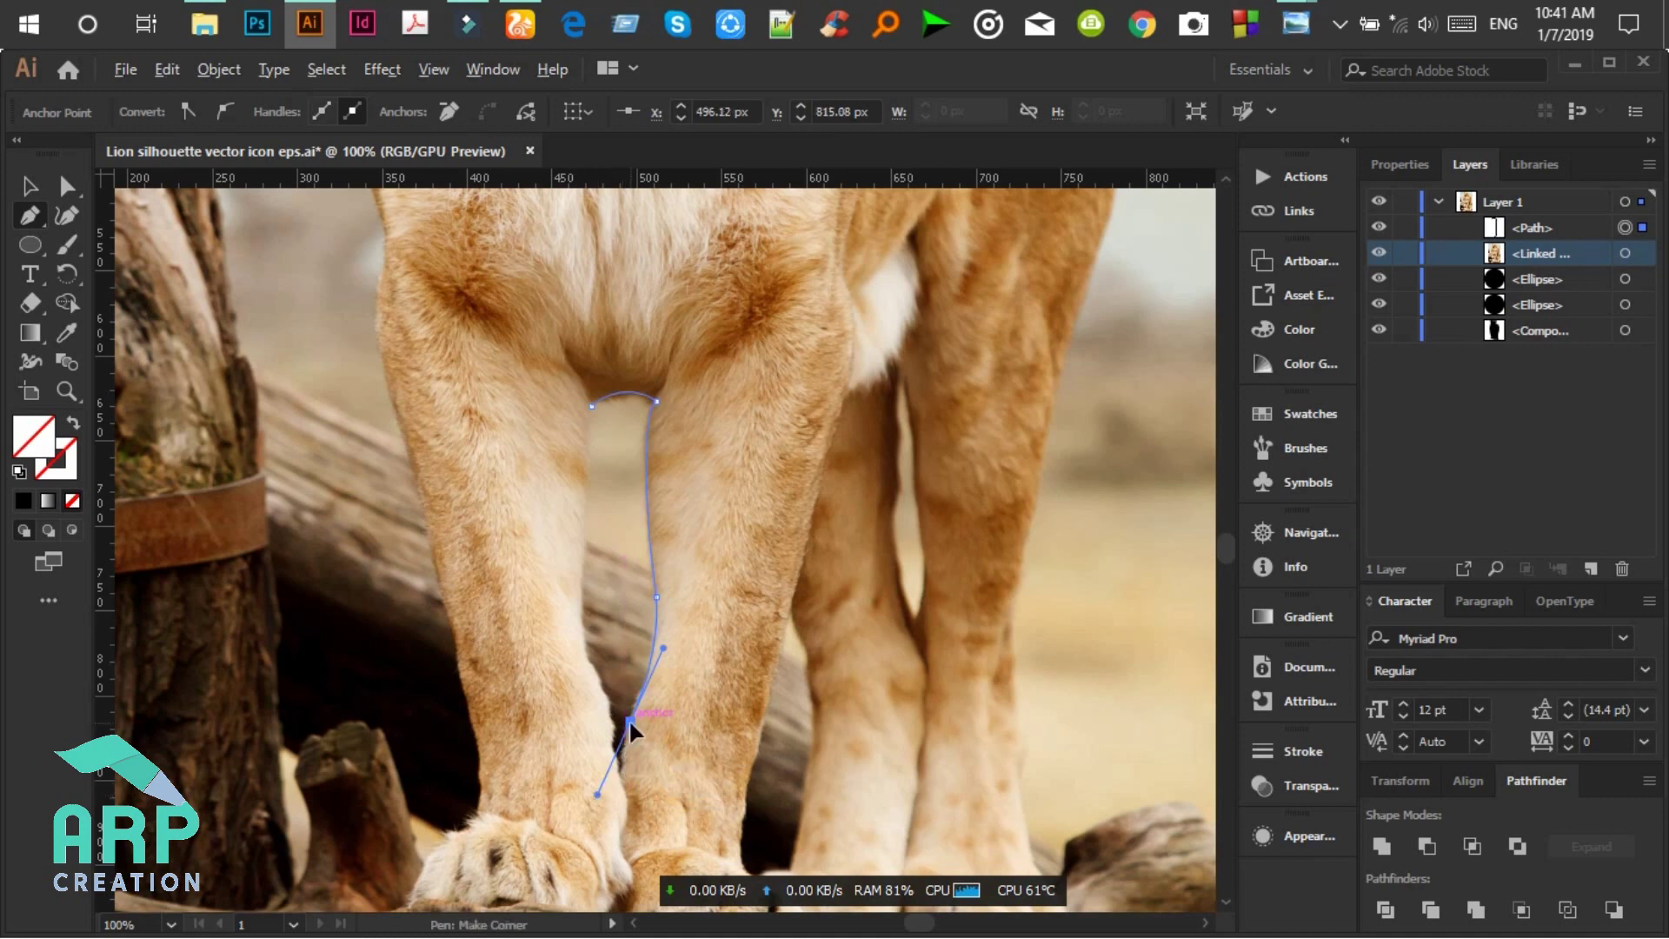
{"action": "left_click_drag", "start_coordinate": [623, 776], "coordinate": [627, 808]}
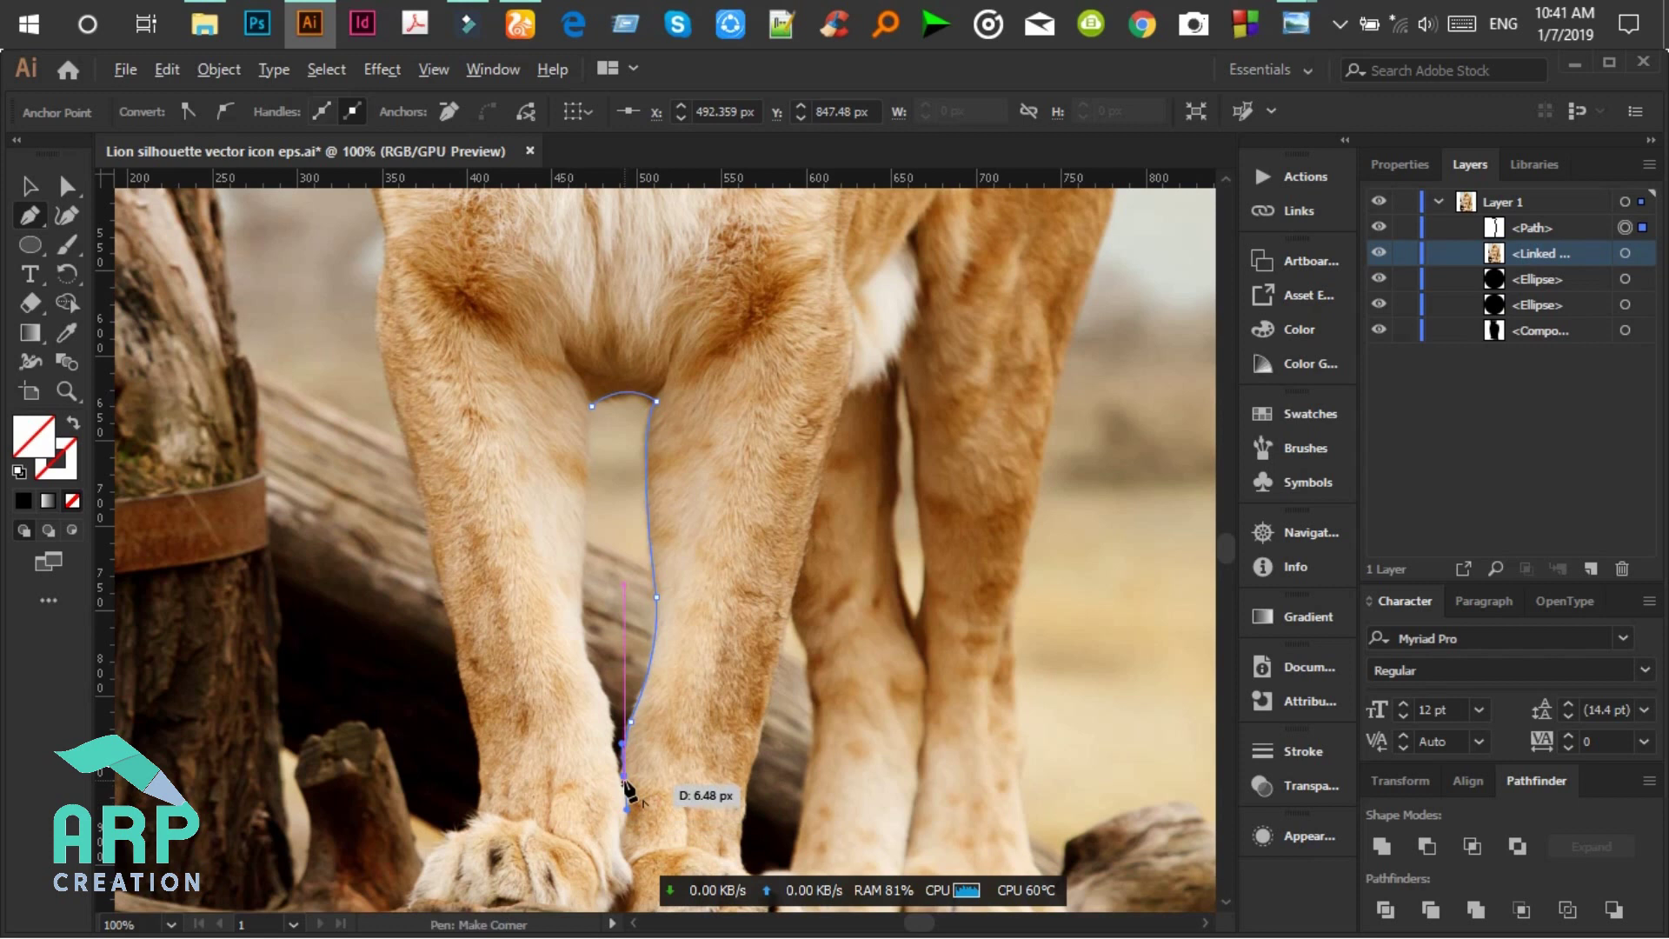
{"action": "left_click_drag", "start_coordinate": [625, 776], "coordinate": [588, 665]}
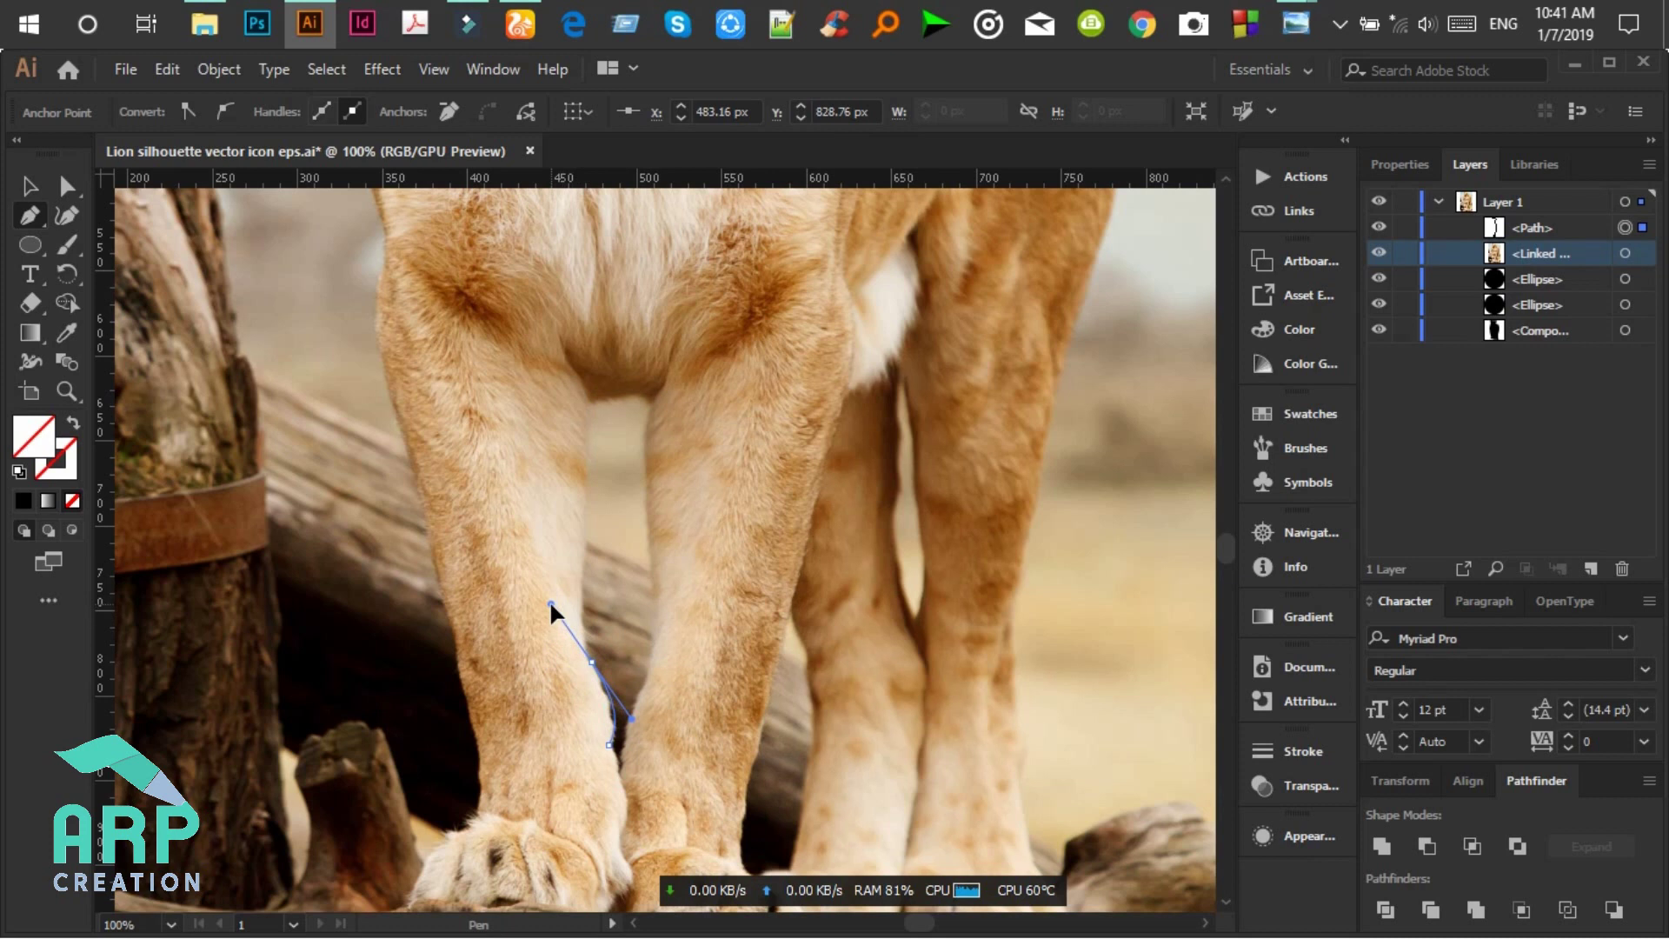
Step: Trace up the left edge of the front-leg gap and close the path
{"action": "left_click_drag", "start_coordinate": [562, 600], "coordinate": [587, 588]}
{"action": "left_click", "coordinate": [590, 663]}
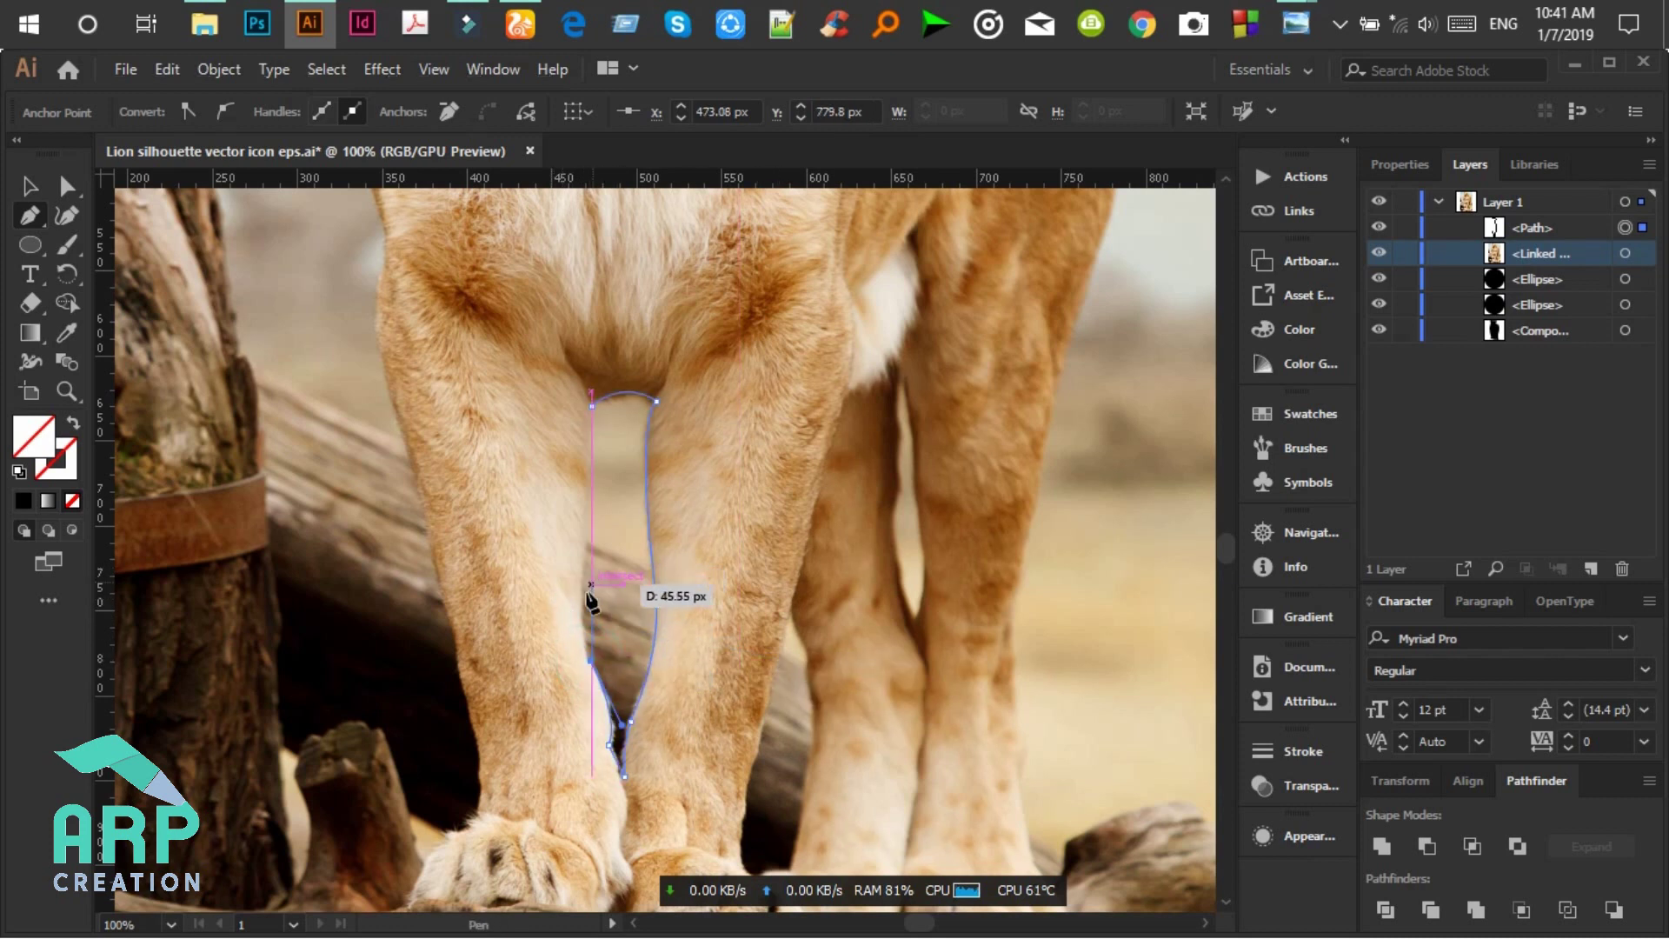
{"action": "key", "text": "ctrl+z"}
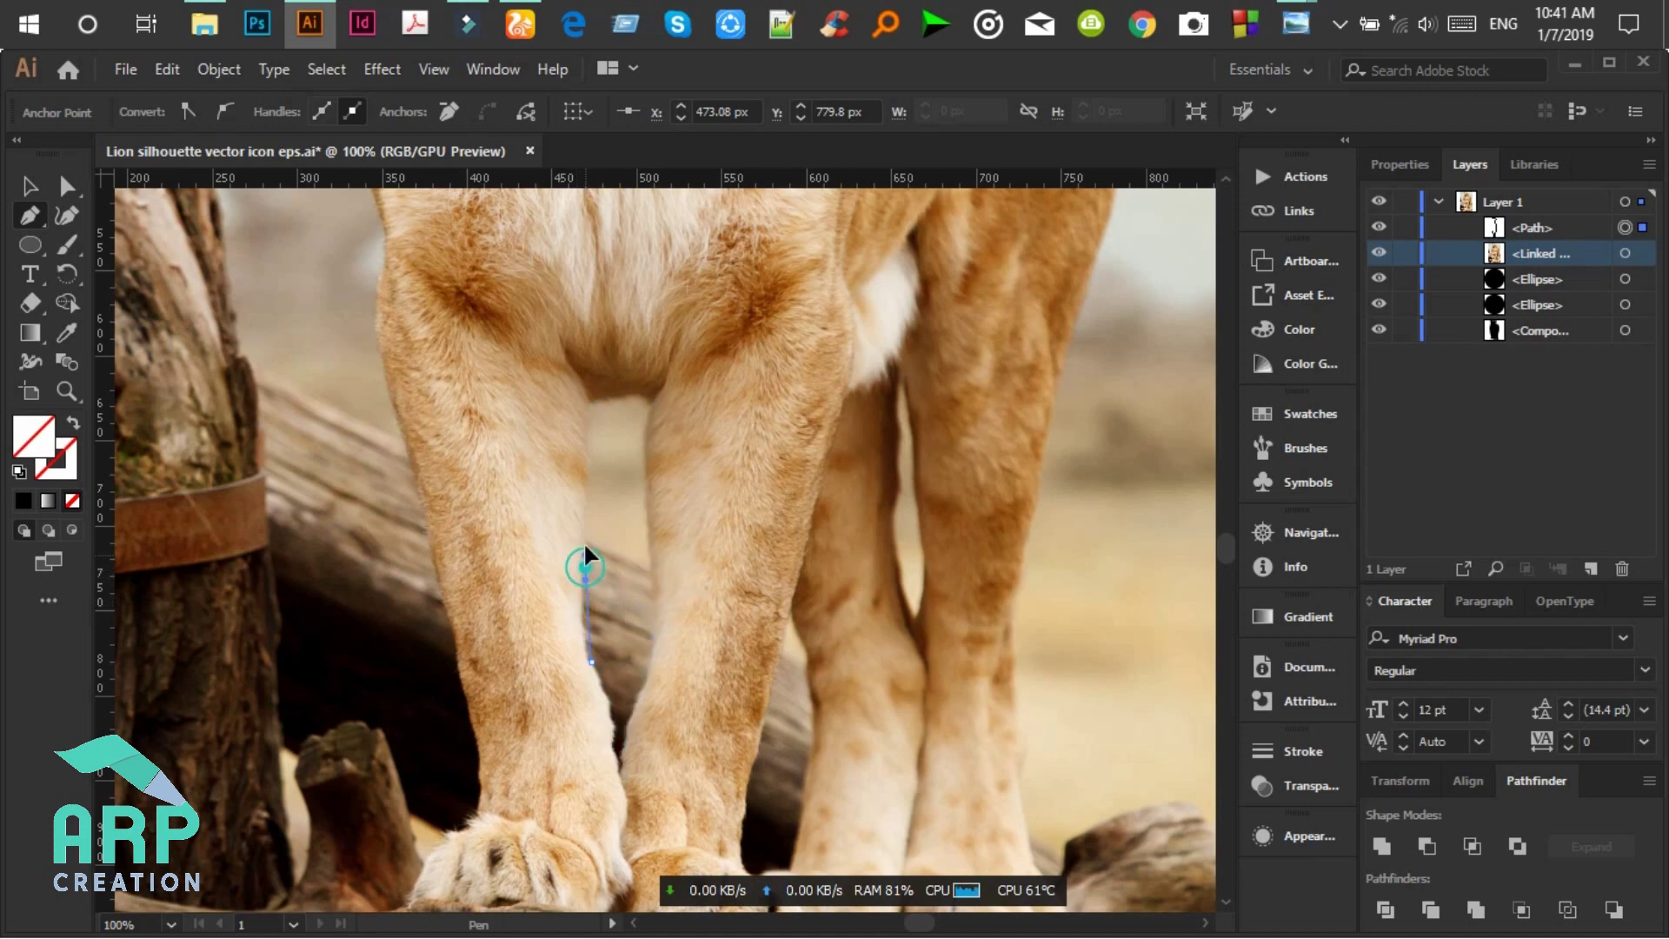
{"action": "left_click_drag", "start_coordinate": [588, 530], "coordinate": [592, 517]}
{"action": "left_click_drag", "start_coordinate": [592, 518], "coordinate": [592, 517]}
{"action": "left_click", "coordinate": [586, 567]}
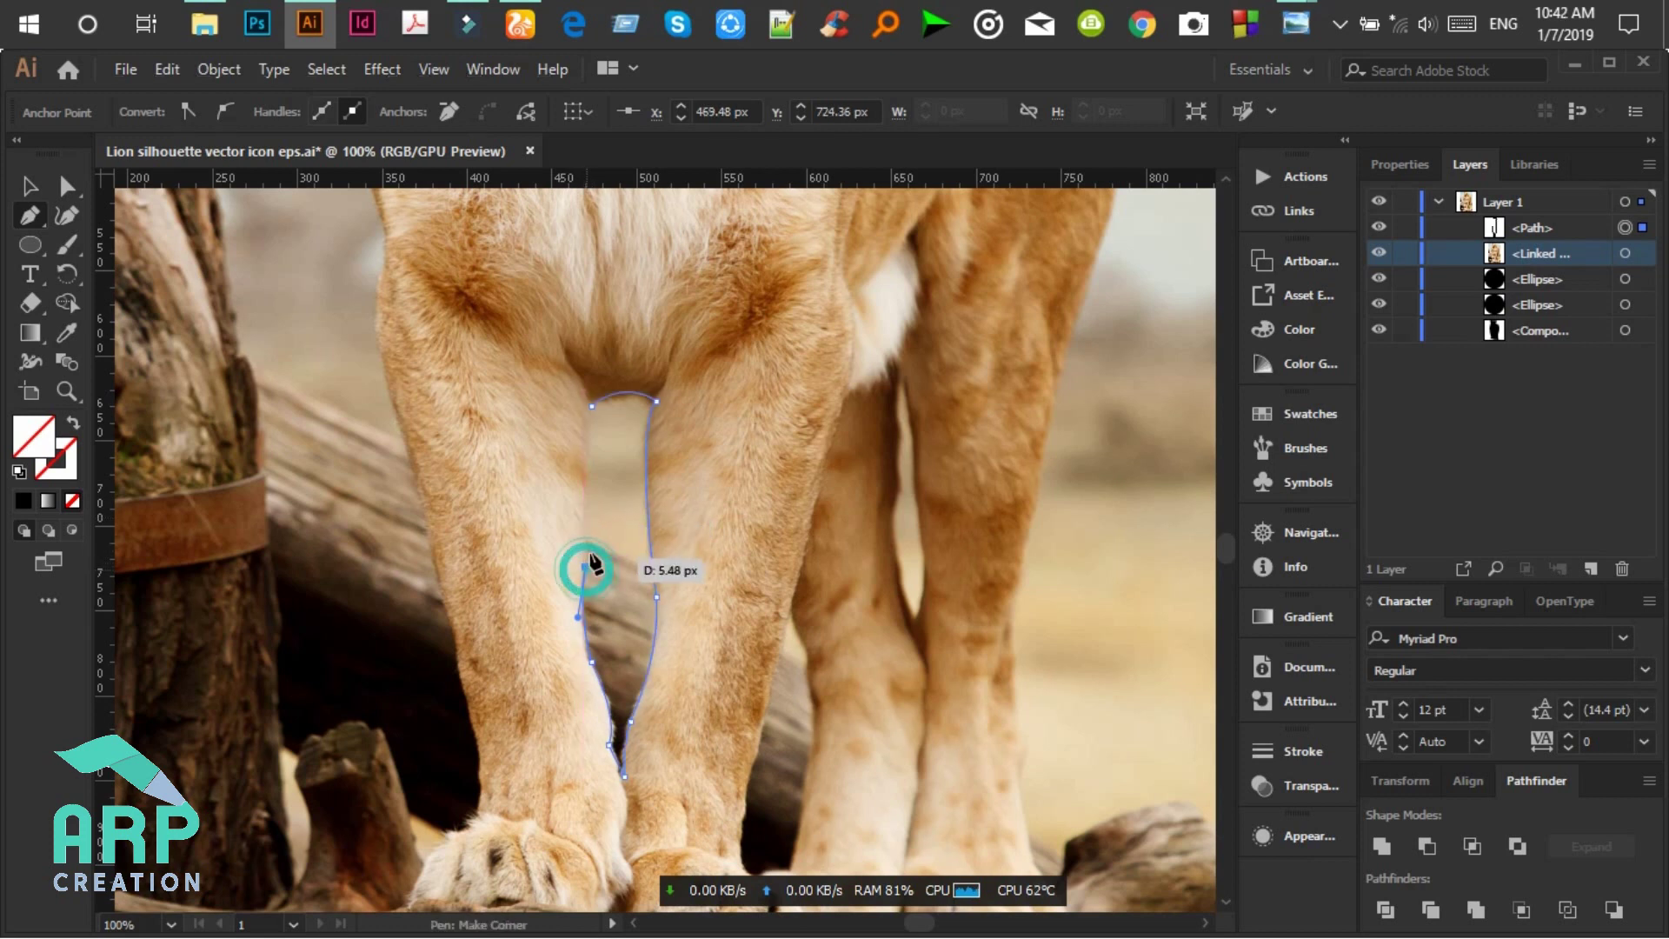
{"action": "left_click", "coordinate": [582, 478]}
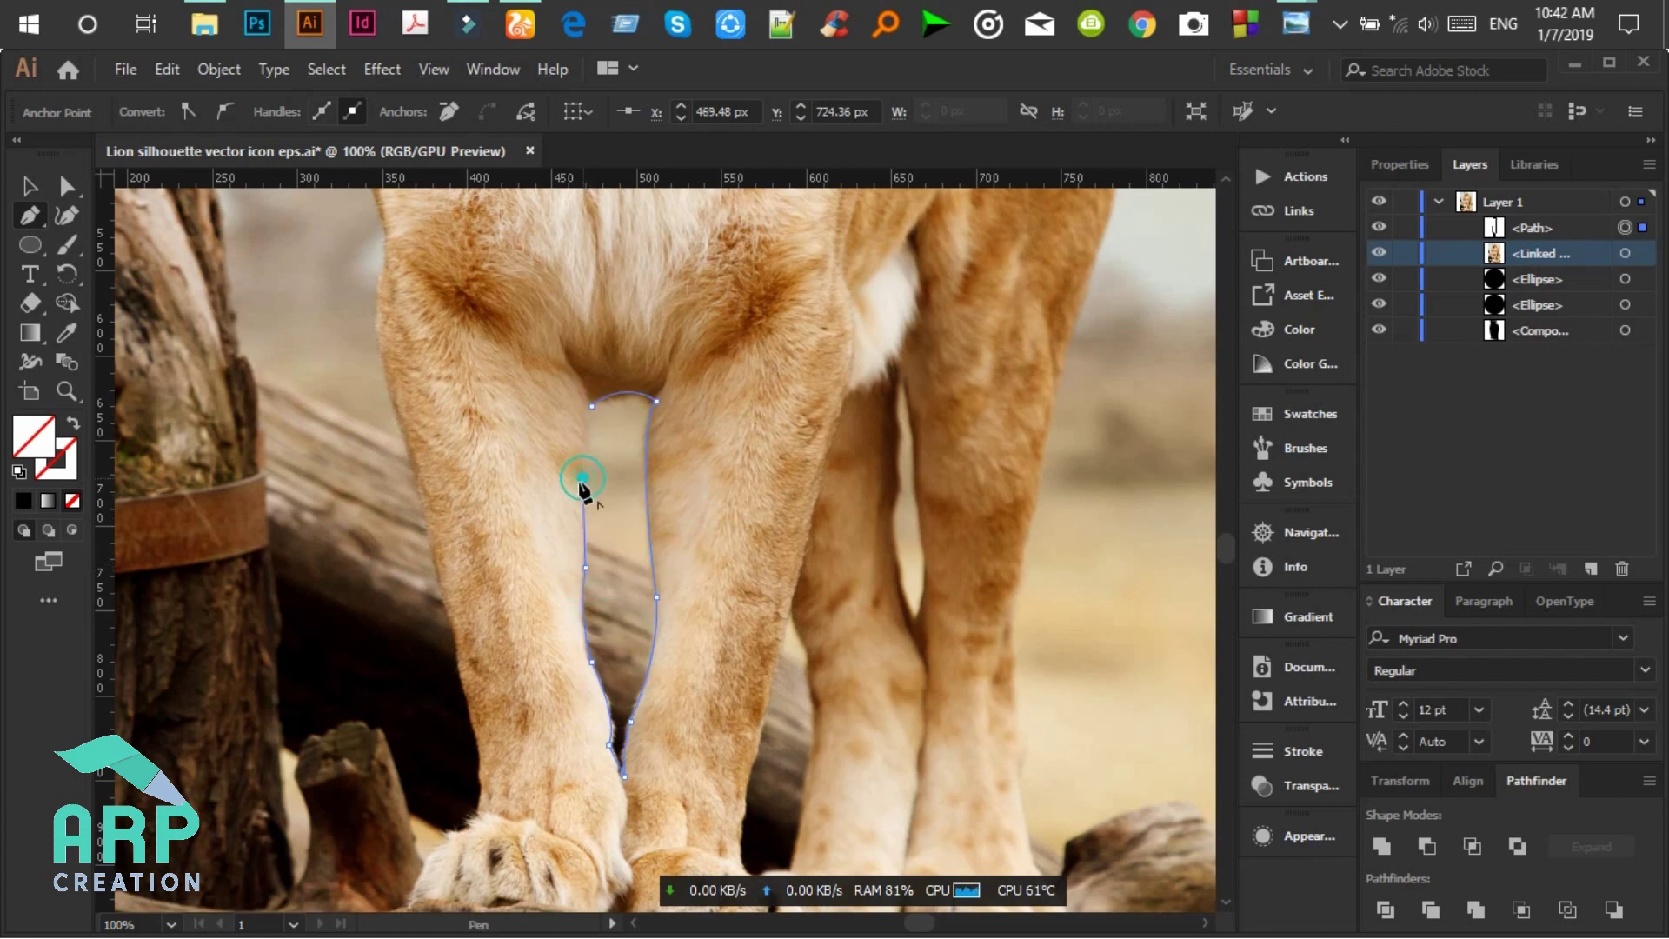
{"action": "left_click", "coordinate": [592, 405]}
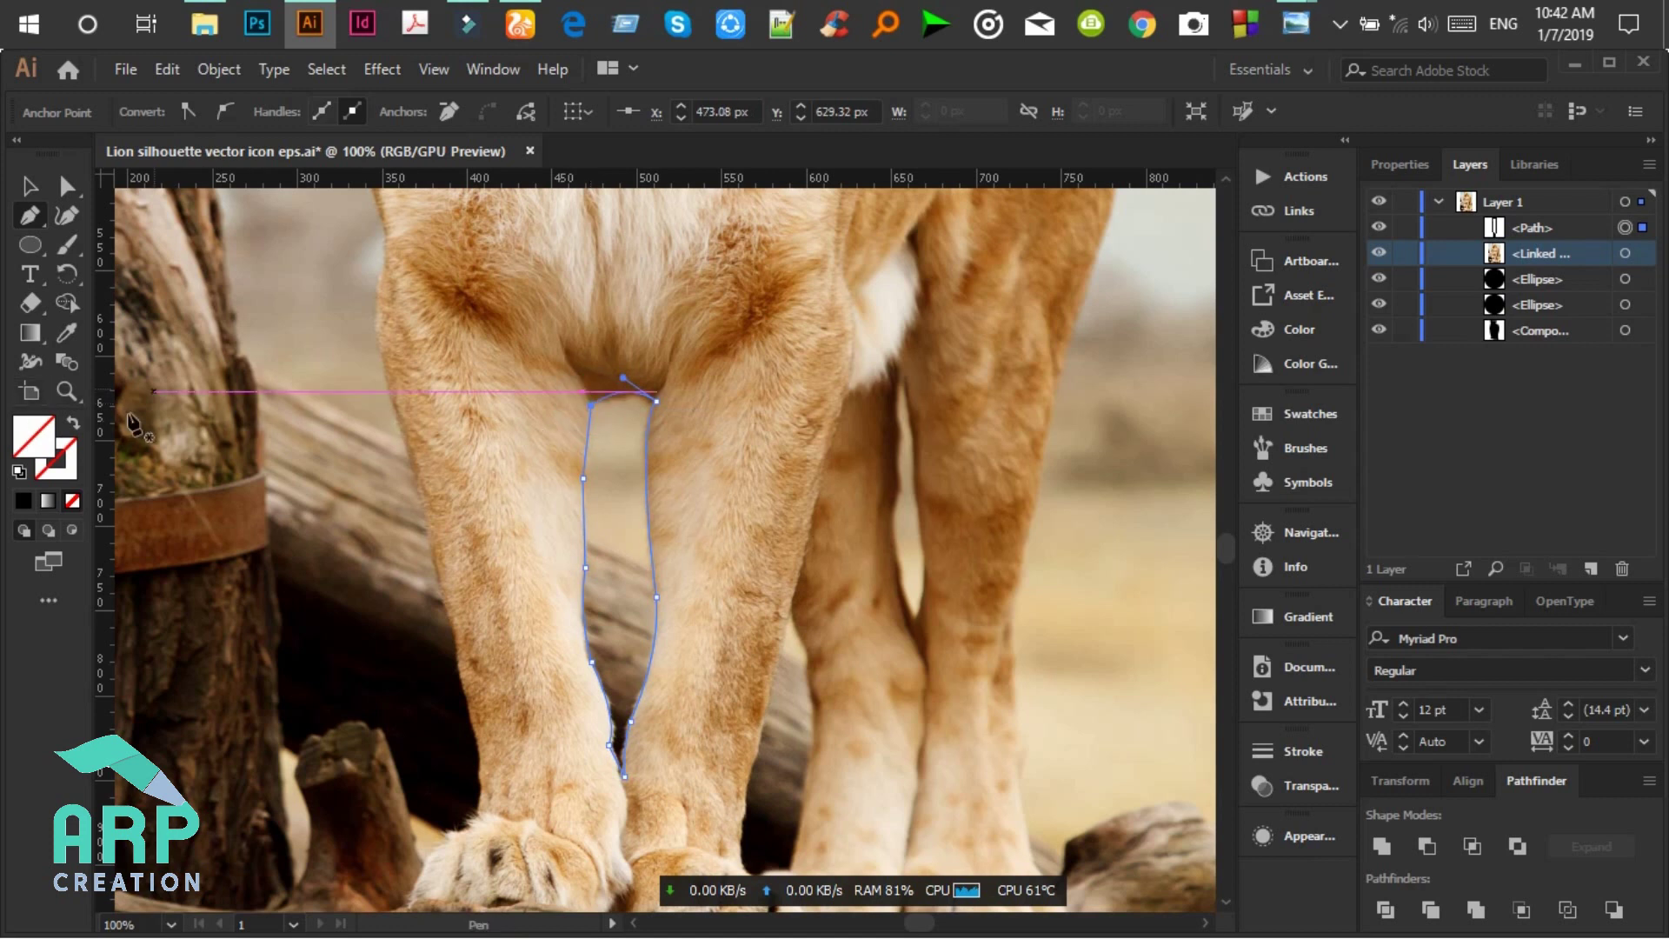
Step: Fill the front-leg gap shape with white and begin the right-leg gap outline
{"action": "left_click", "coordinate": [1303, 328]}
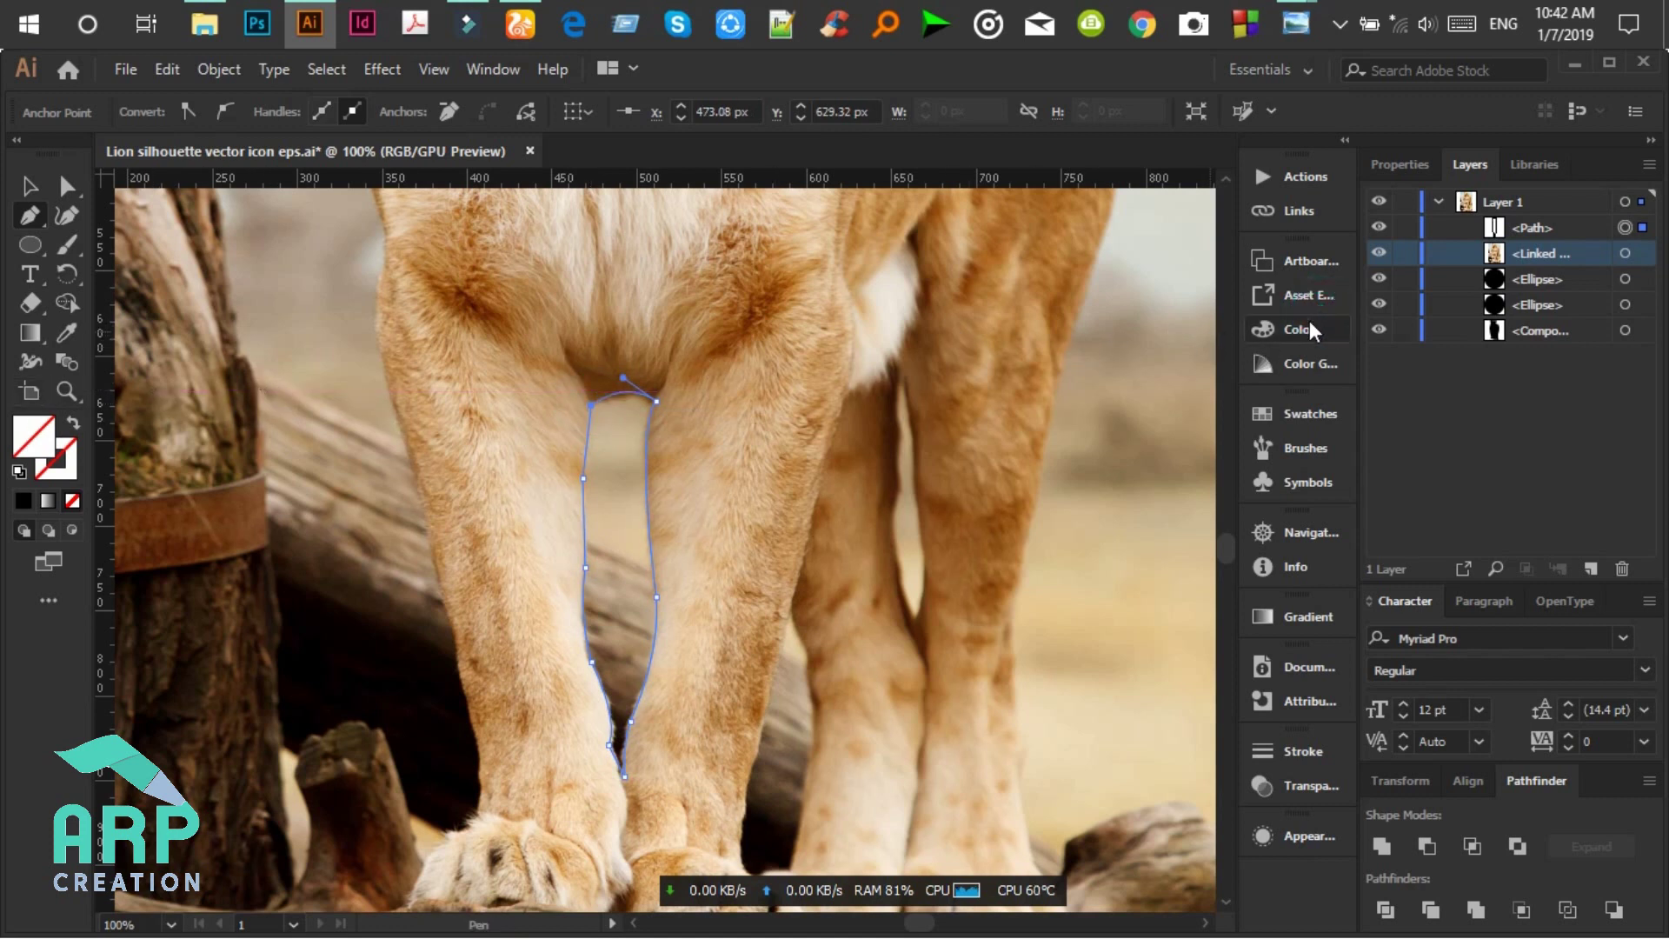
{"action": "left_click", "coordinate": [990, 416]}
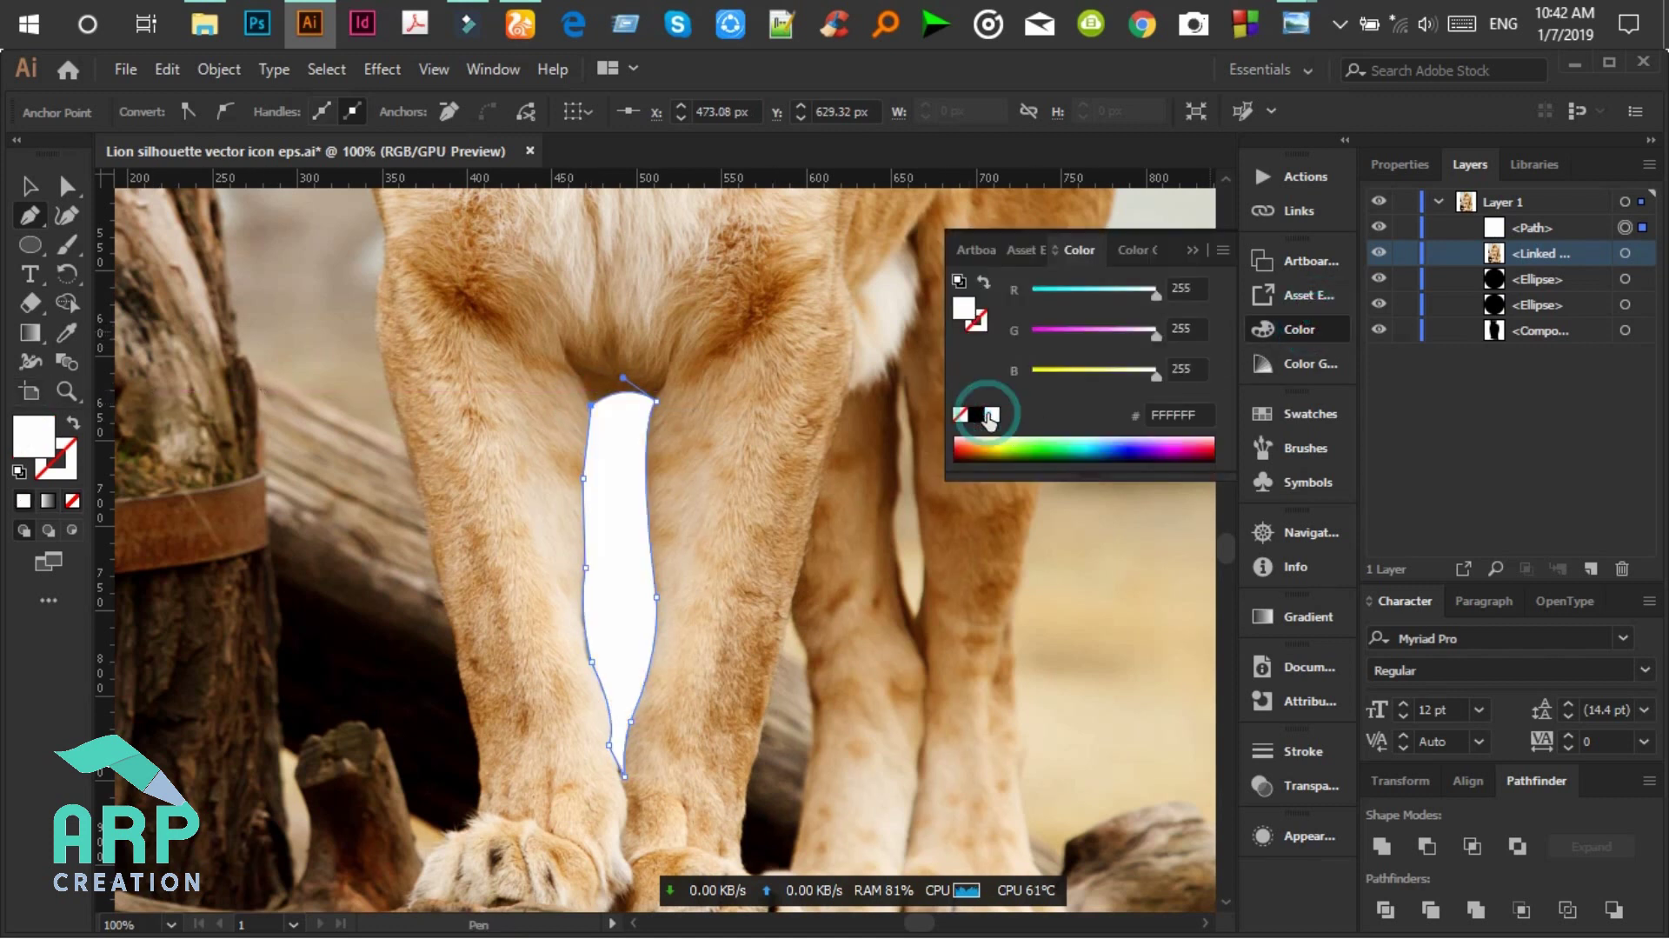
{"action": "left_click", "coordinate": [1192, 252]}
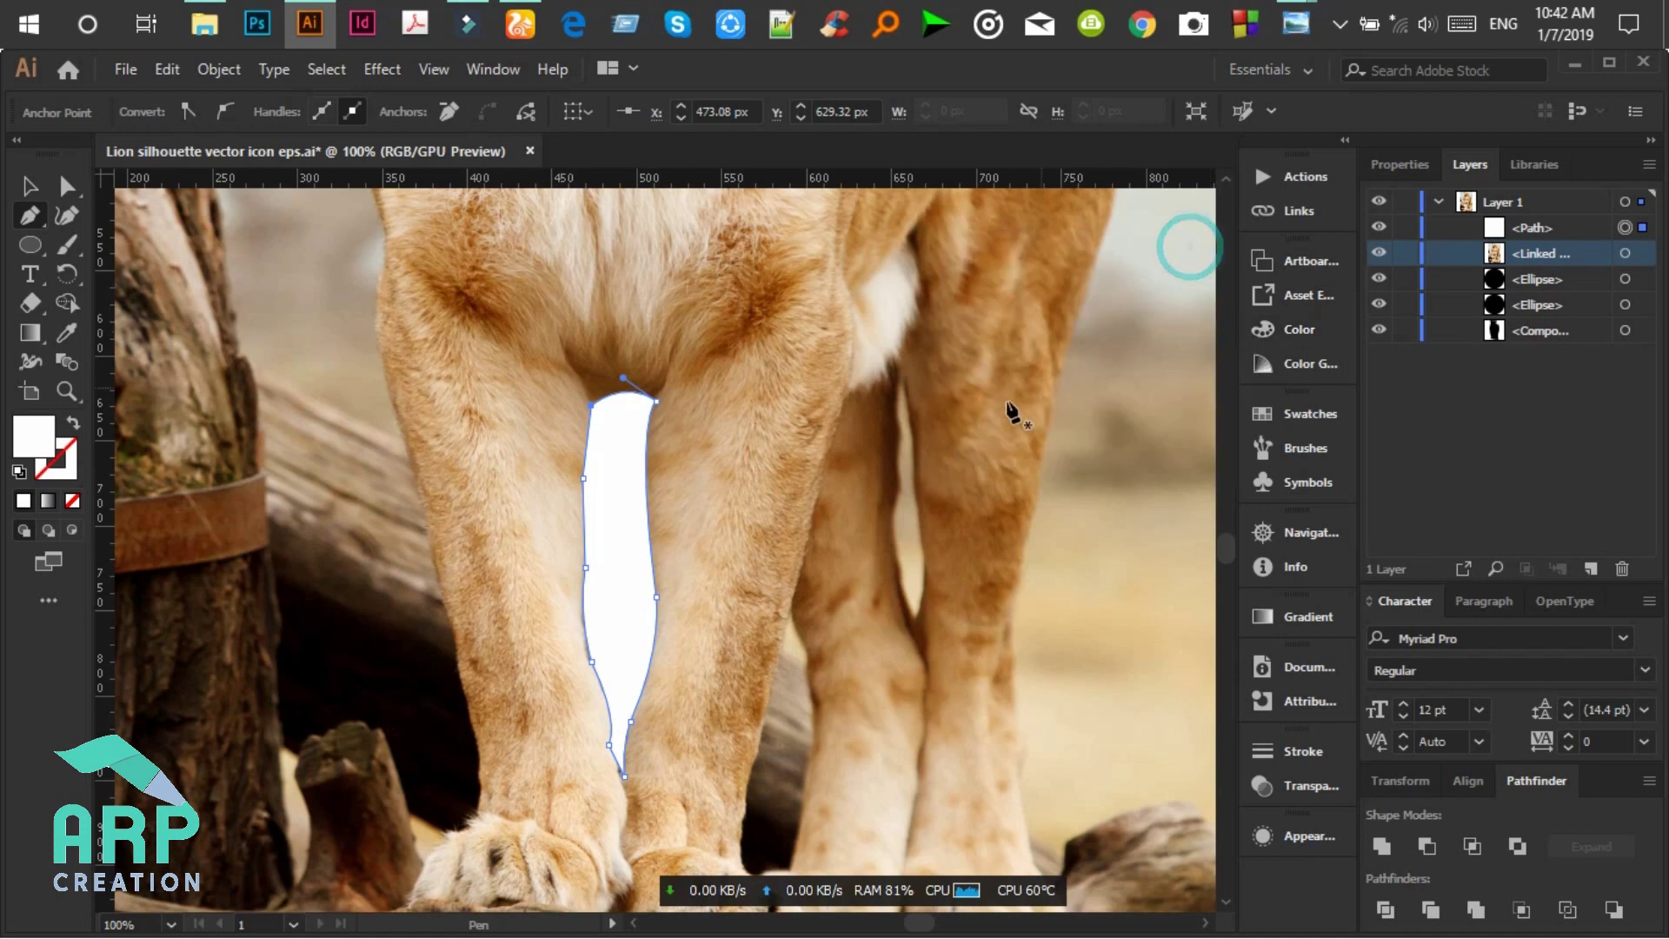
{"action": "left_click", "coordinate": [899, 382]}
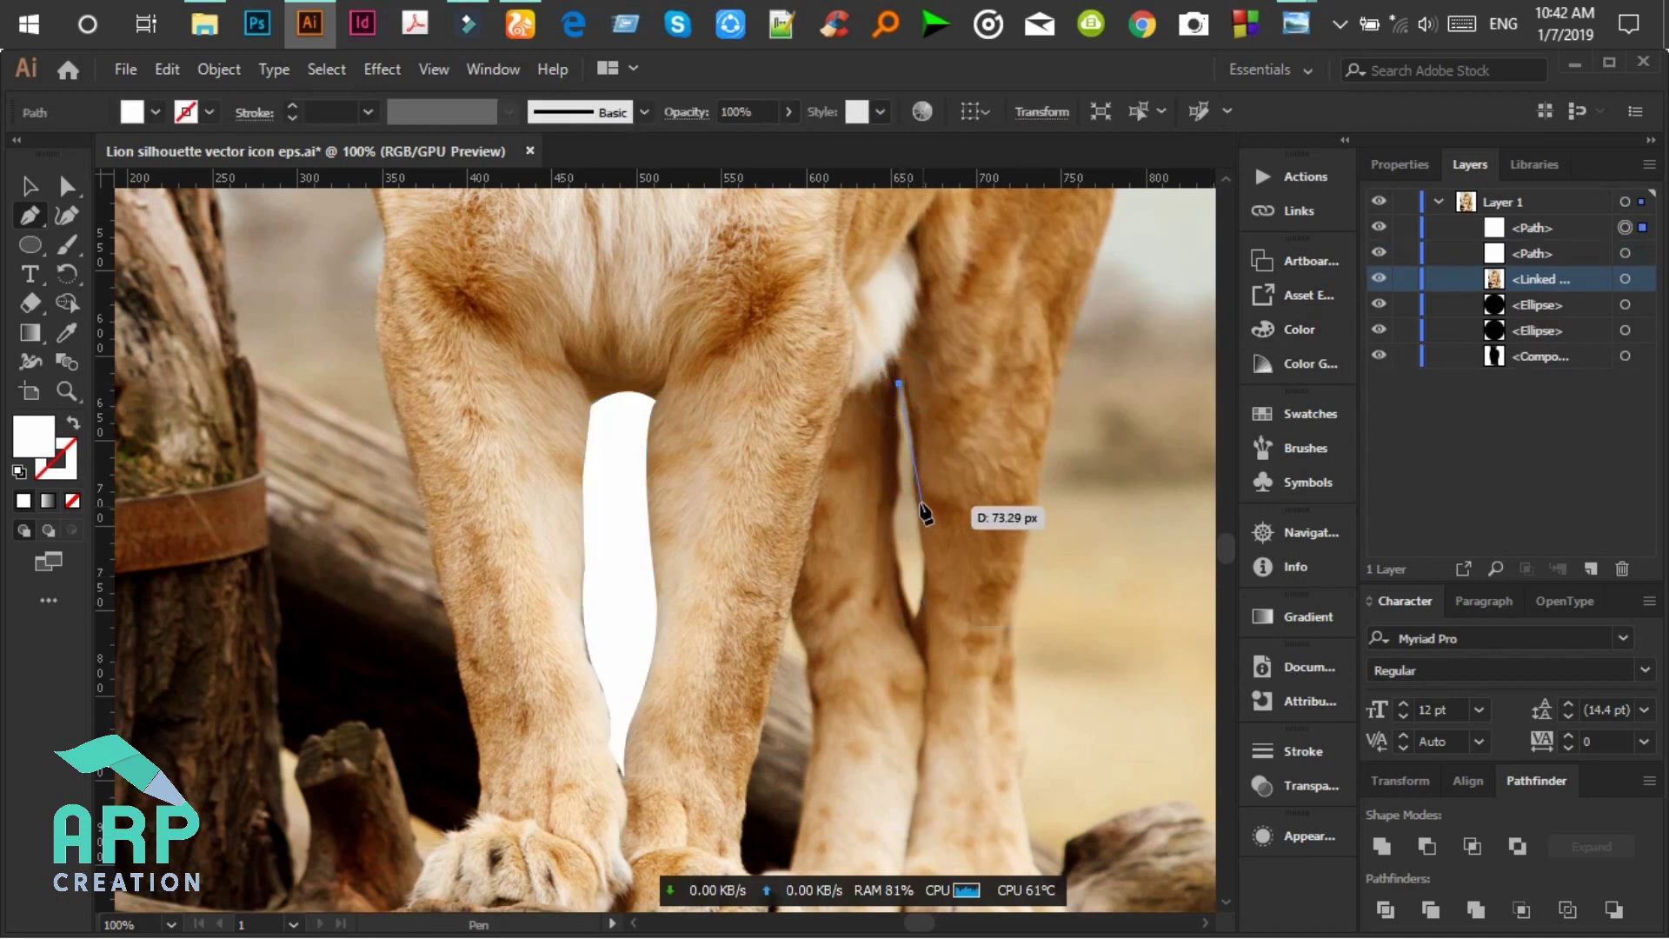
Step: Trace and close a narrow path along the gap beside the right leg
{"action": "left_click_drag", "start_coordinate": [920, 546], "coordinate": [920, 556]}
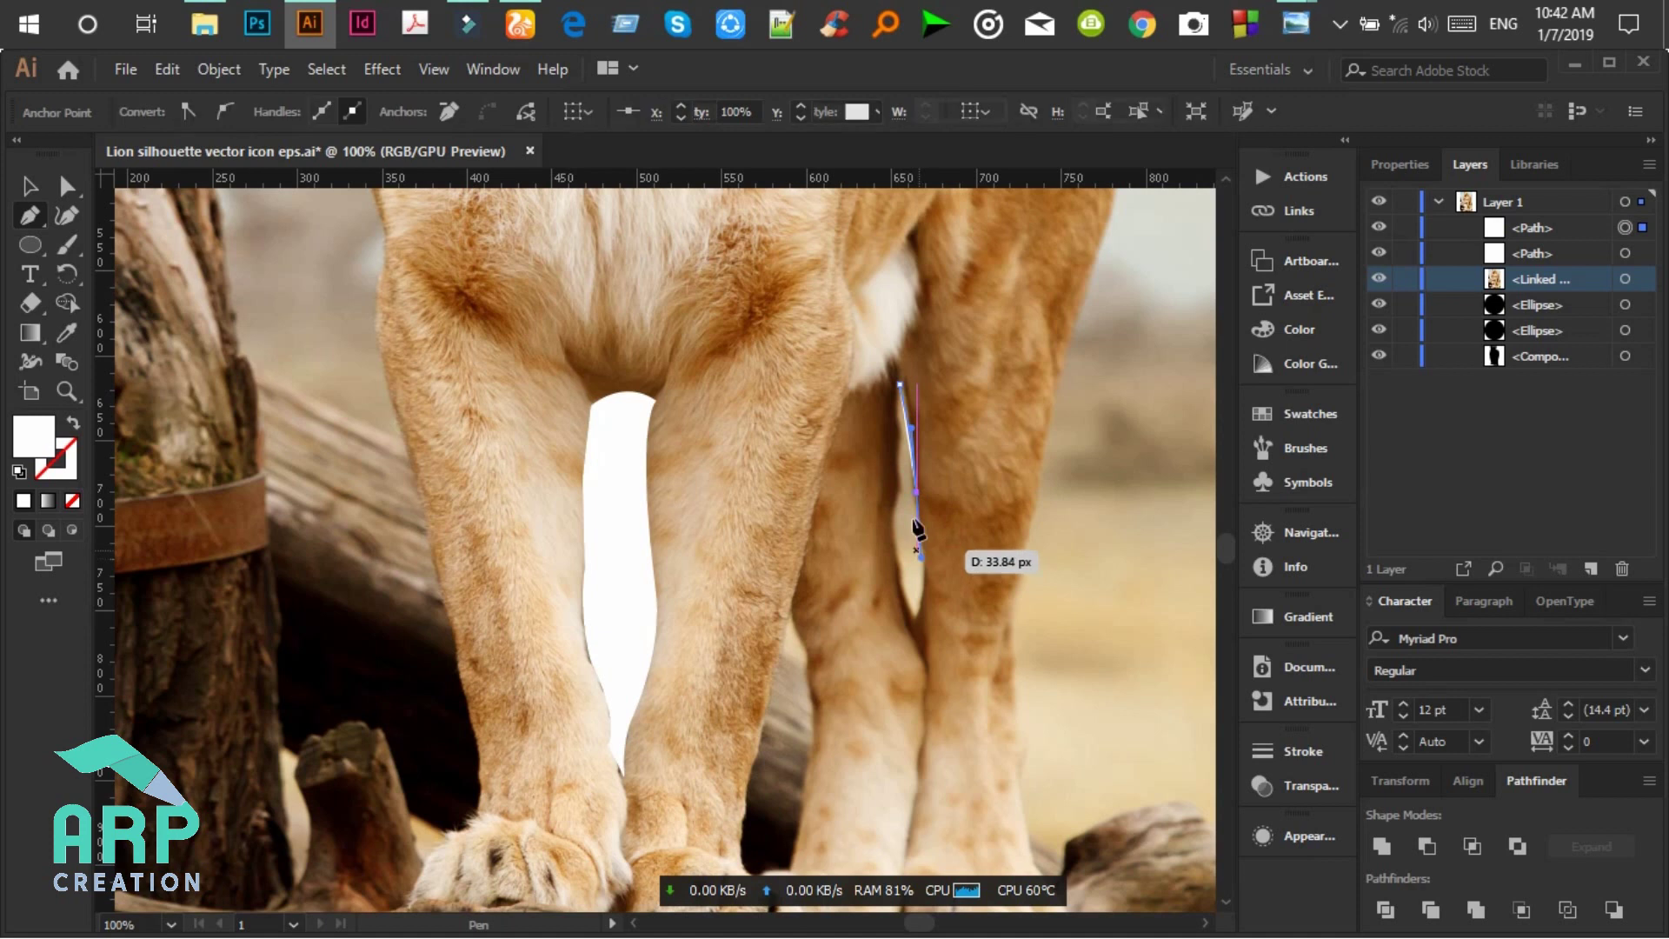
{"action": "left_click", "coordinate": [915, 495]}
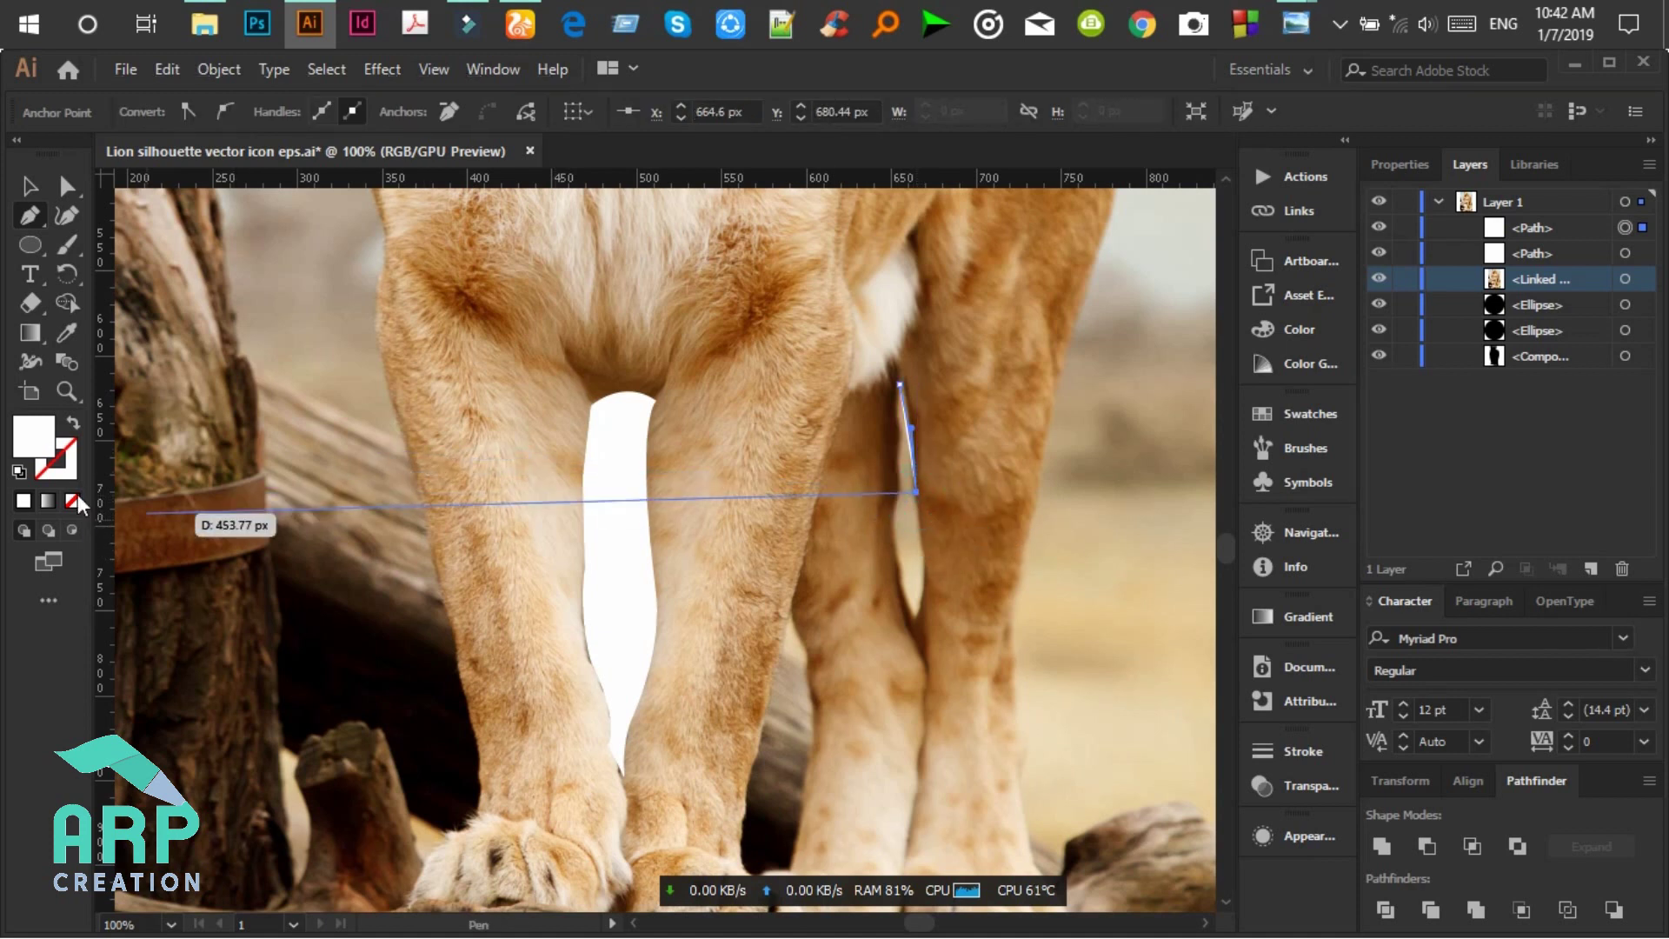
{"action": "left_click_drag", "start_coordinate": [917, 617], "coordinate": [904, 674]}
{"action": "left_click", "coordinate": [917, 617]}
{"action": "left_click_drag", "start_coordinate": [902, 496], "coordinate": [917, 432]}
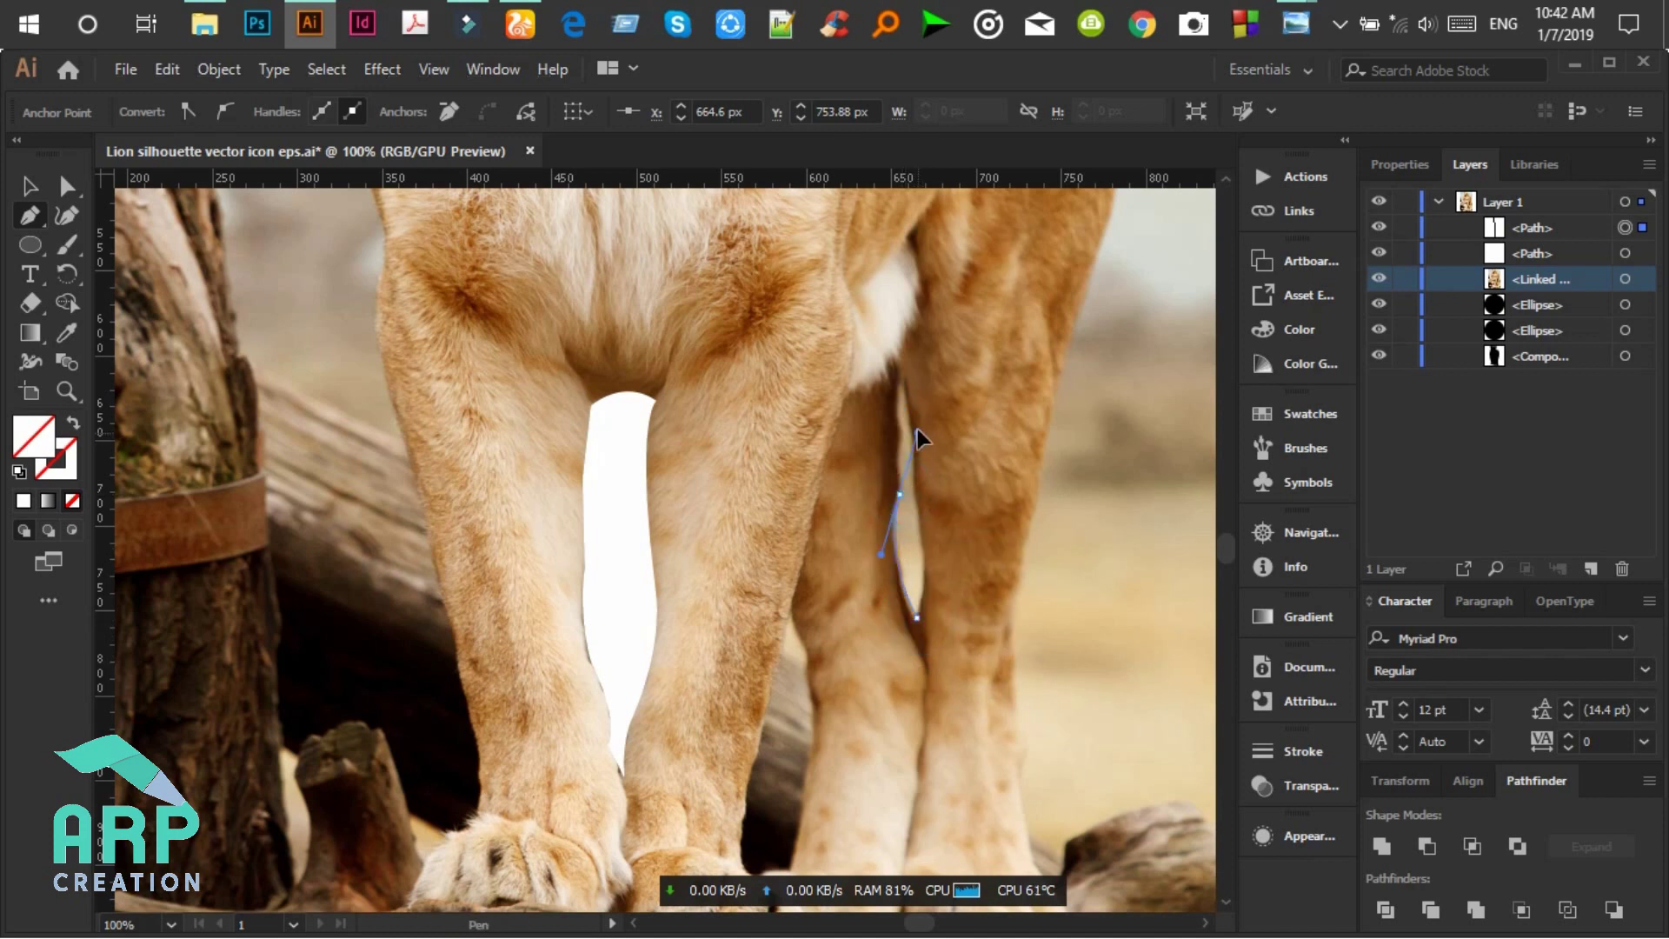
{"action": "left_click", "coordinate": [899, 384]}
{"action": "left_click_drag", "start_coordinate": [898, 494], "coordinate": [899, 385]}
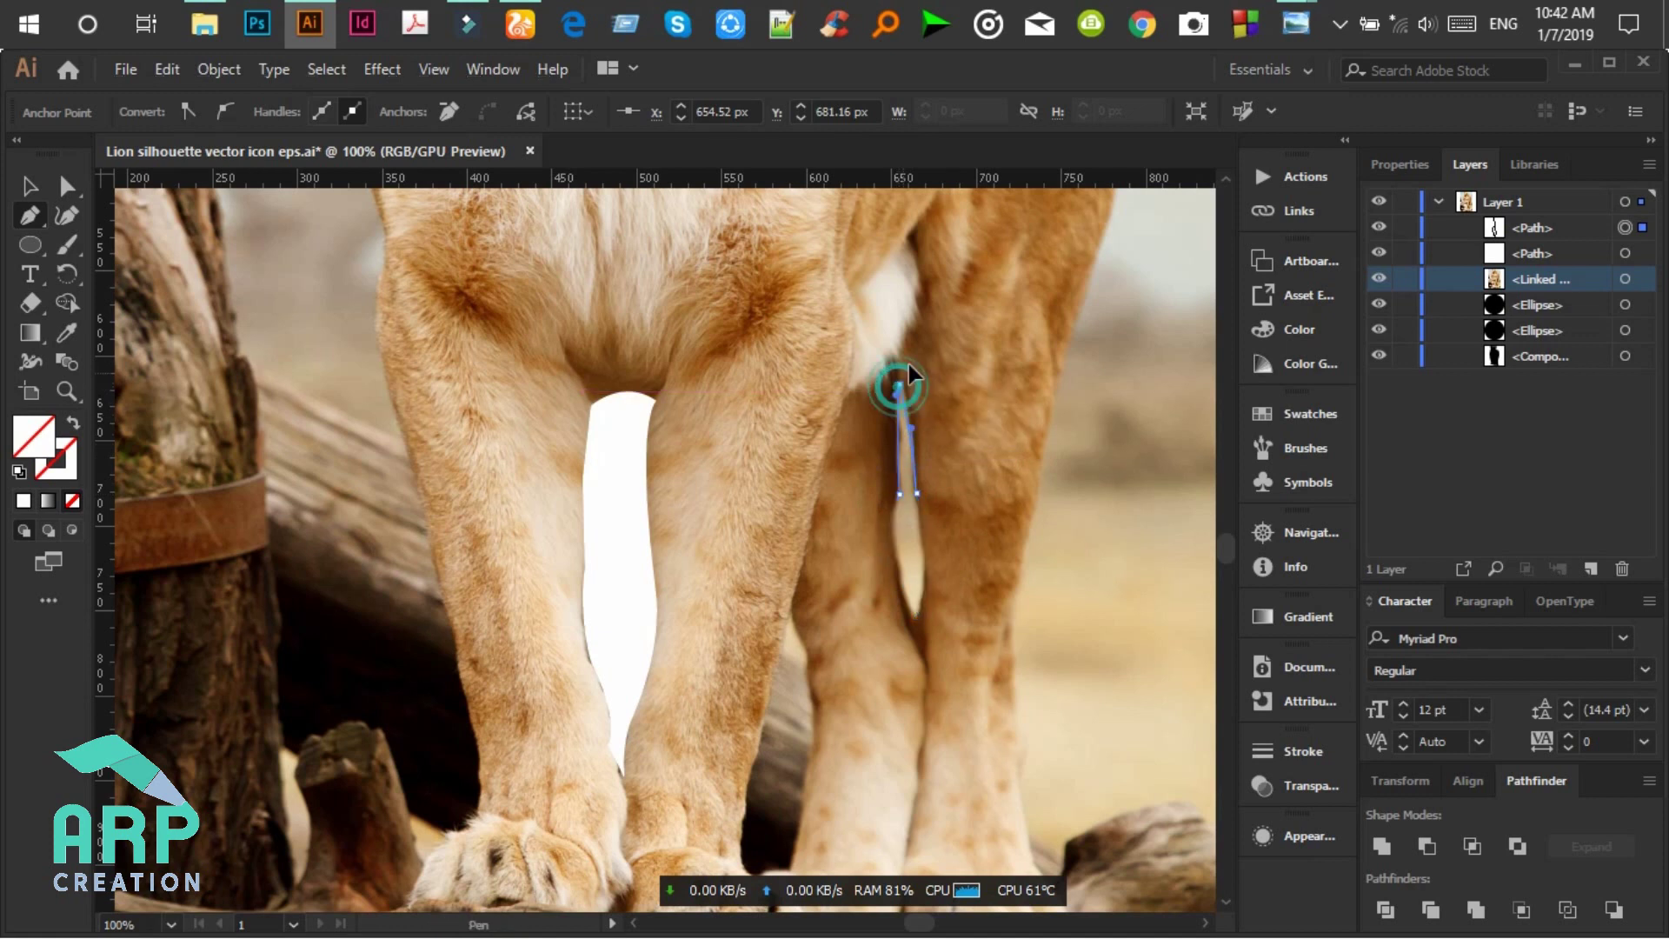
Step: Fill the right-leg gap shape with white and scroll down to the paws
{"action": "left_click", "coordinate": [917, 618]}
{"action": "left_click", "coordinate": [22, 505]}
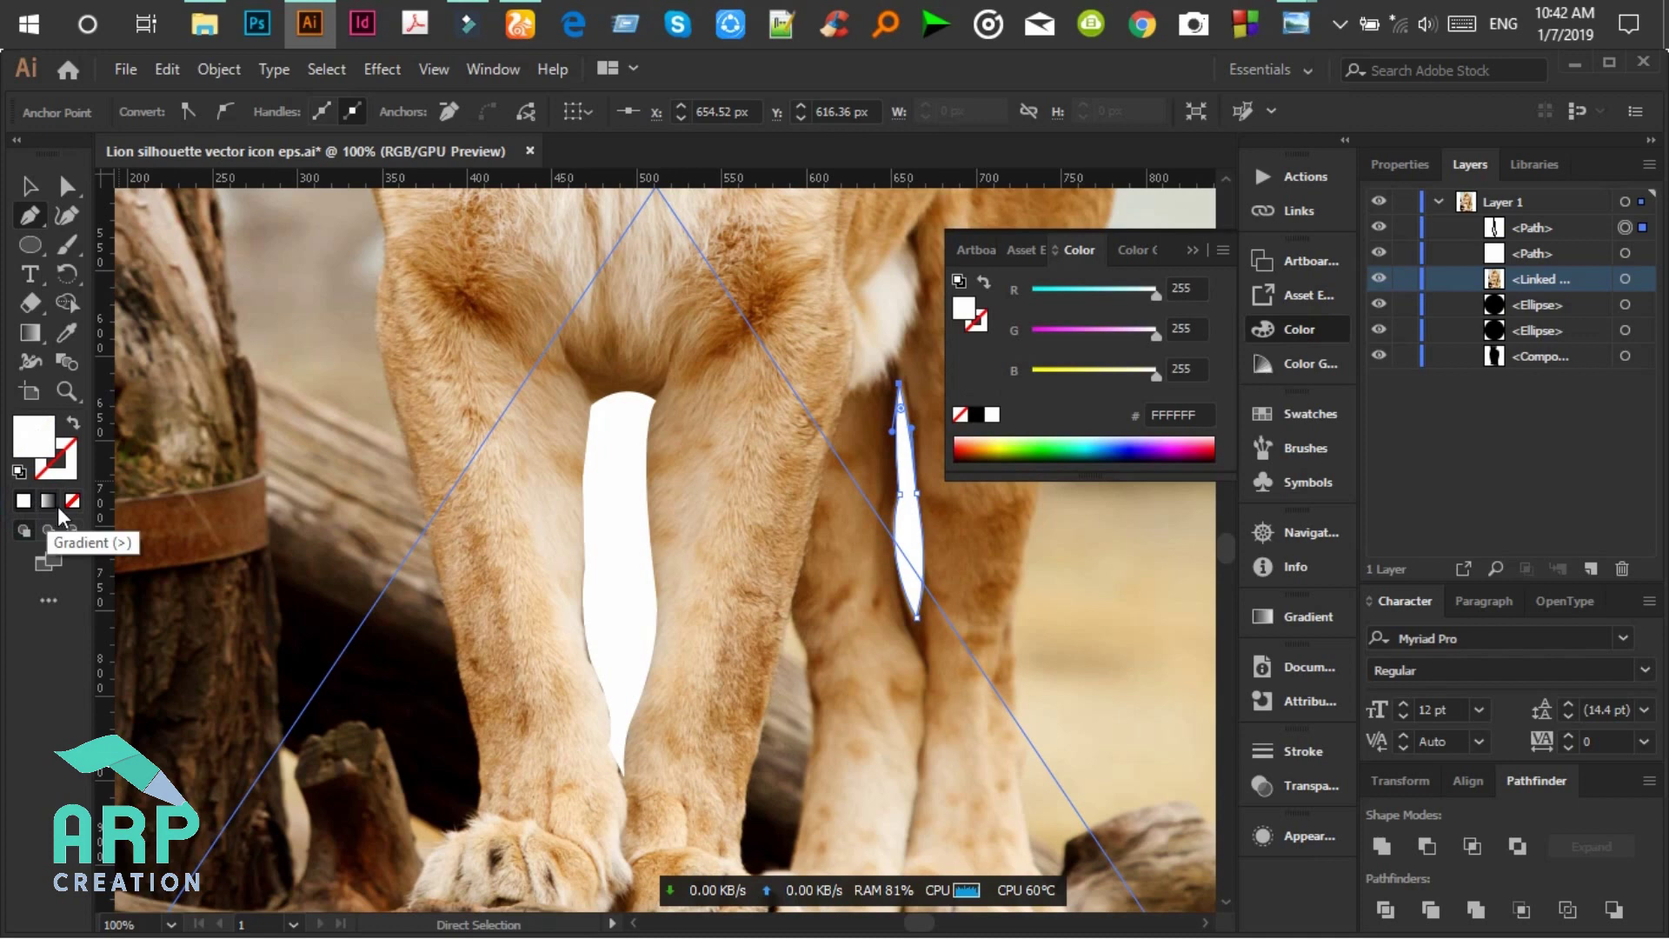
{"action": "left_click", "coordinate": [1191, 250]}
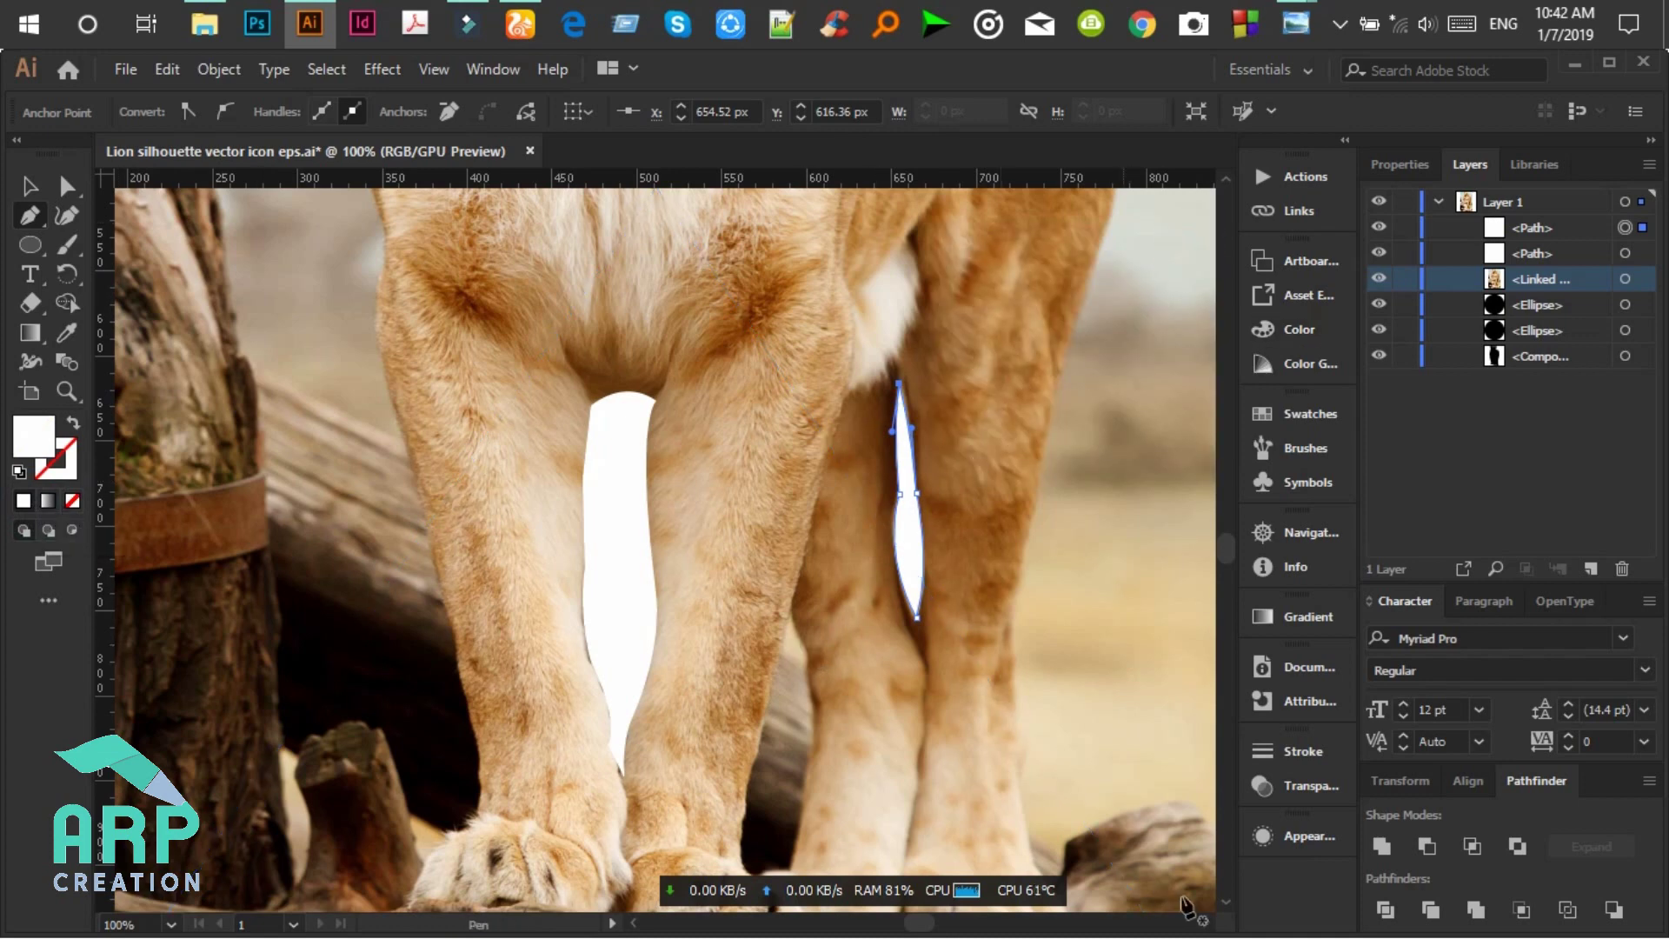
{"action": "left_click", "coordinate": [1228, 902]}
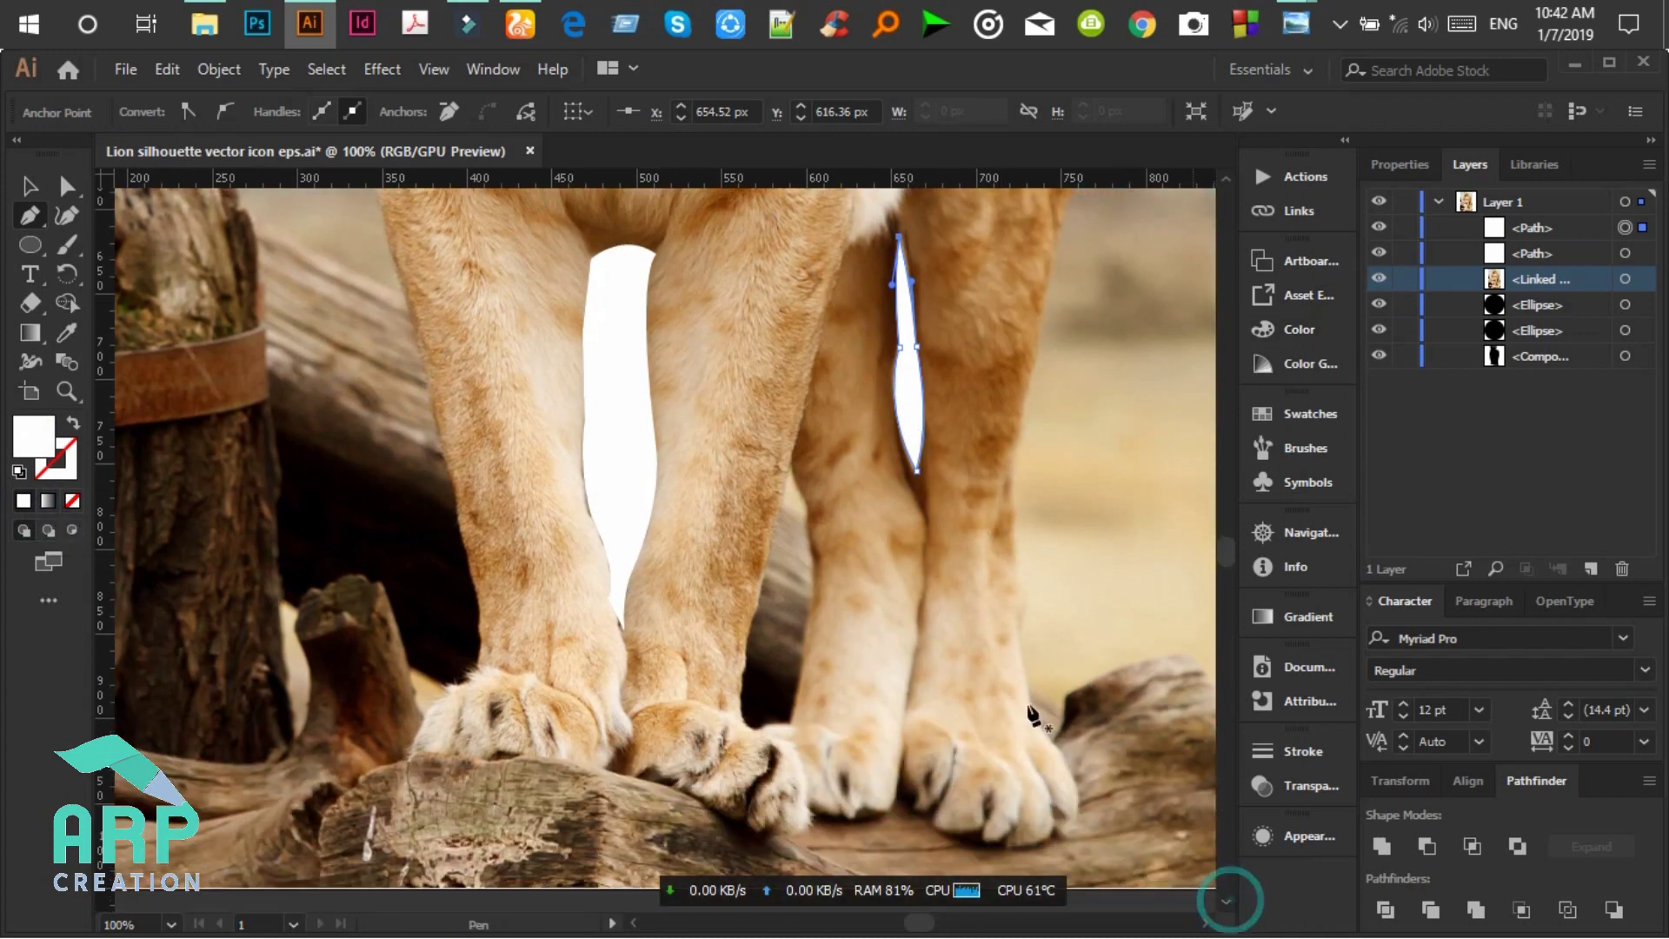
Step: Outline and close a Pen path in the middle-leg gap above the paws, with fill cleared
{"action": "left_click", "coordinate": [789, 470]}
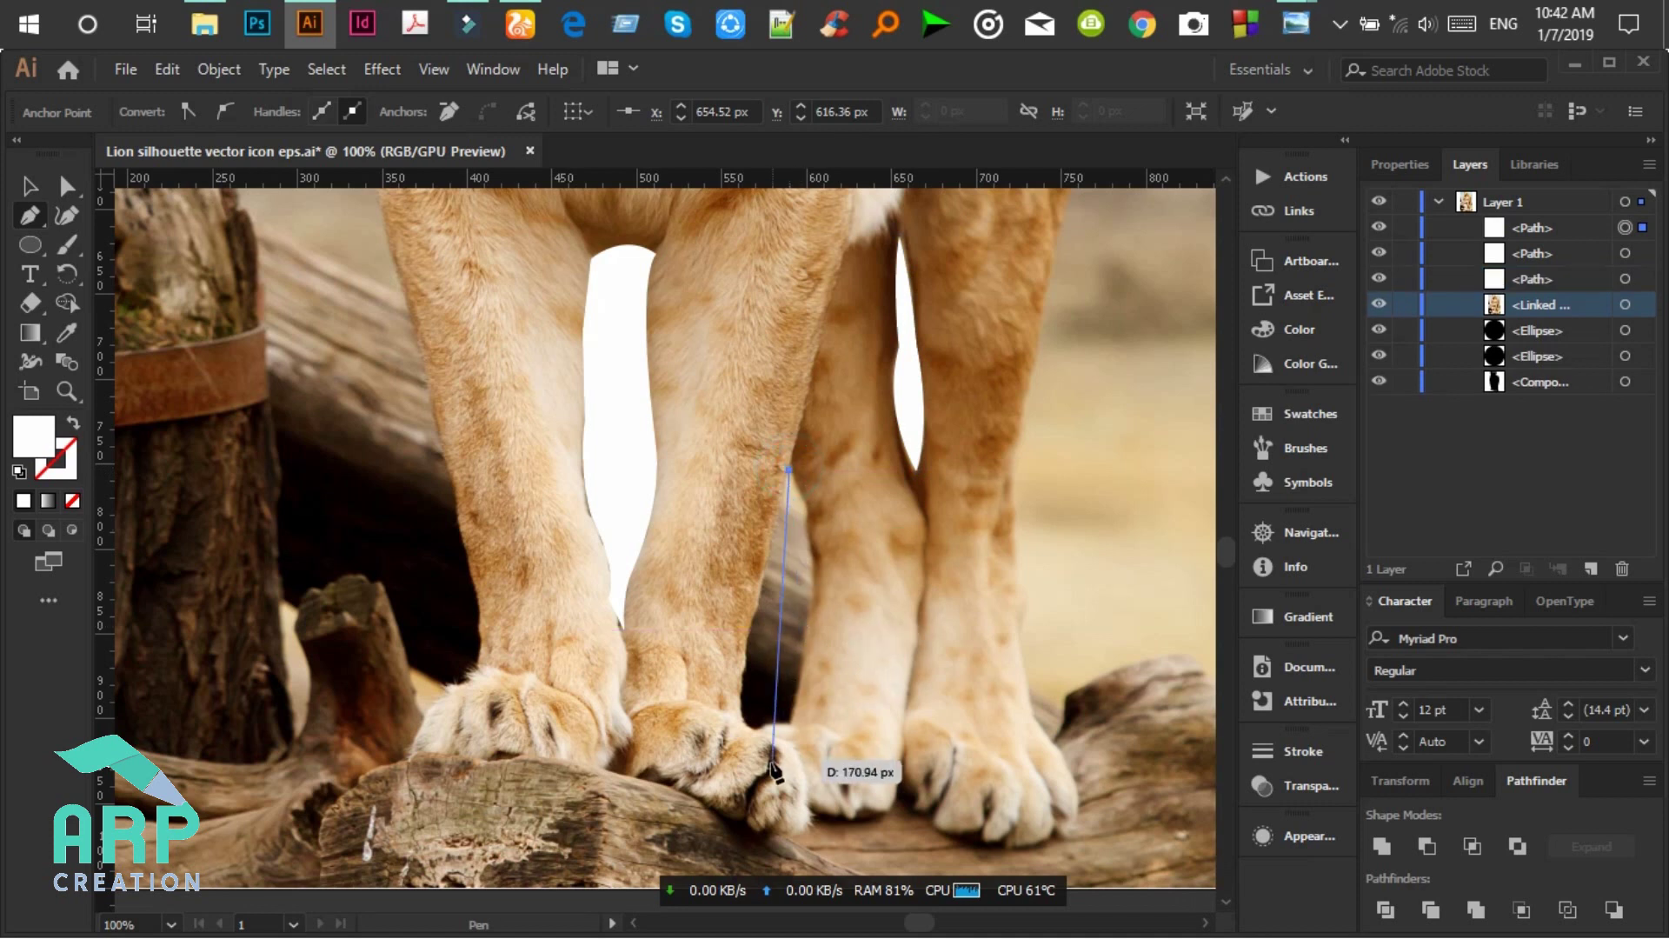
{"action": "left_click_drag", "start_coordinate": [789, 725], "coordinate": [739, 769]}
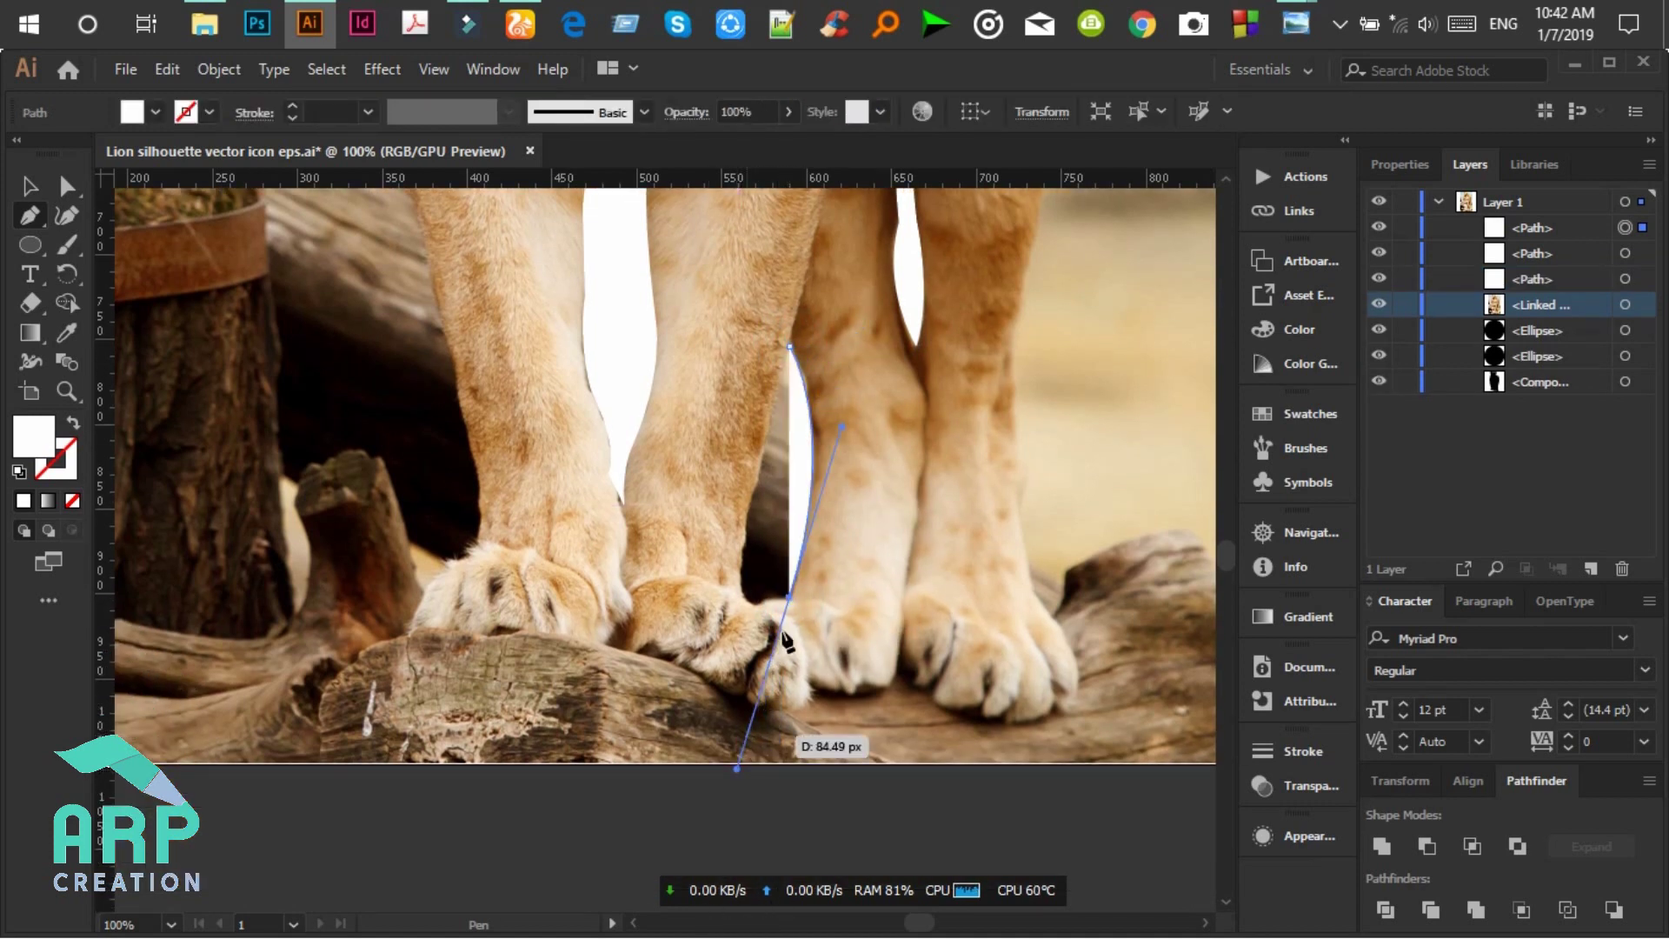
{"action": "left_click", "coordinate": [789, 598]}
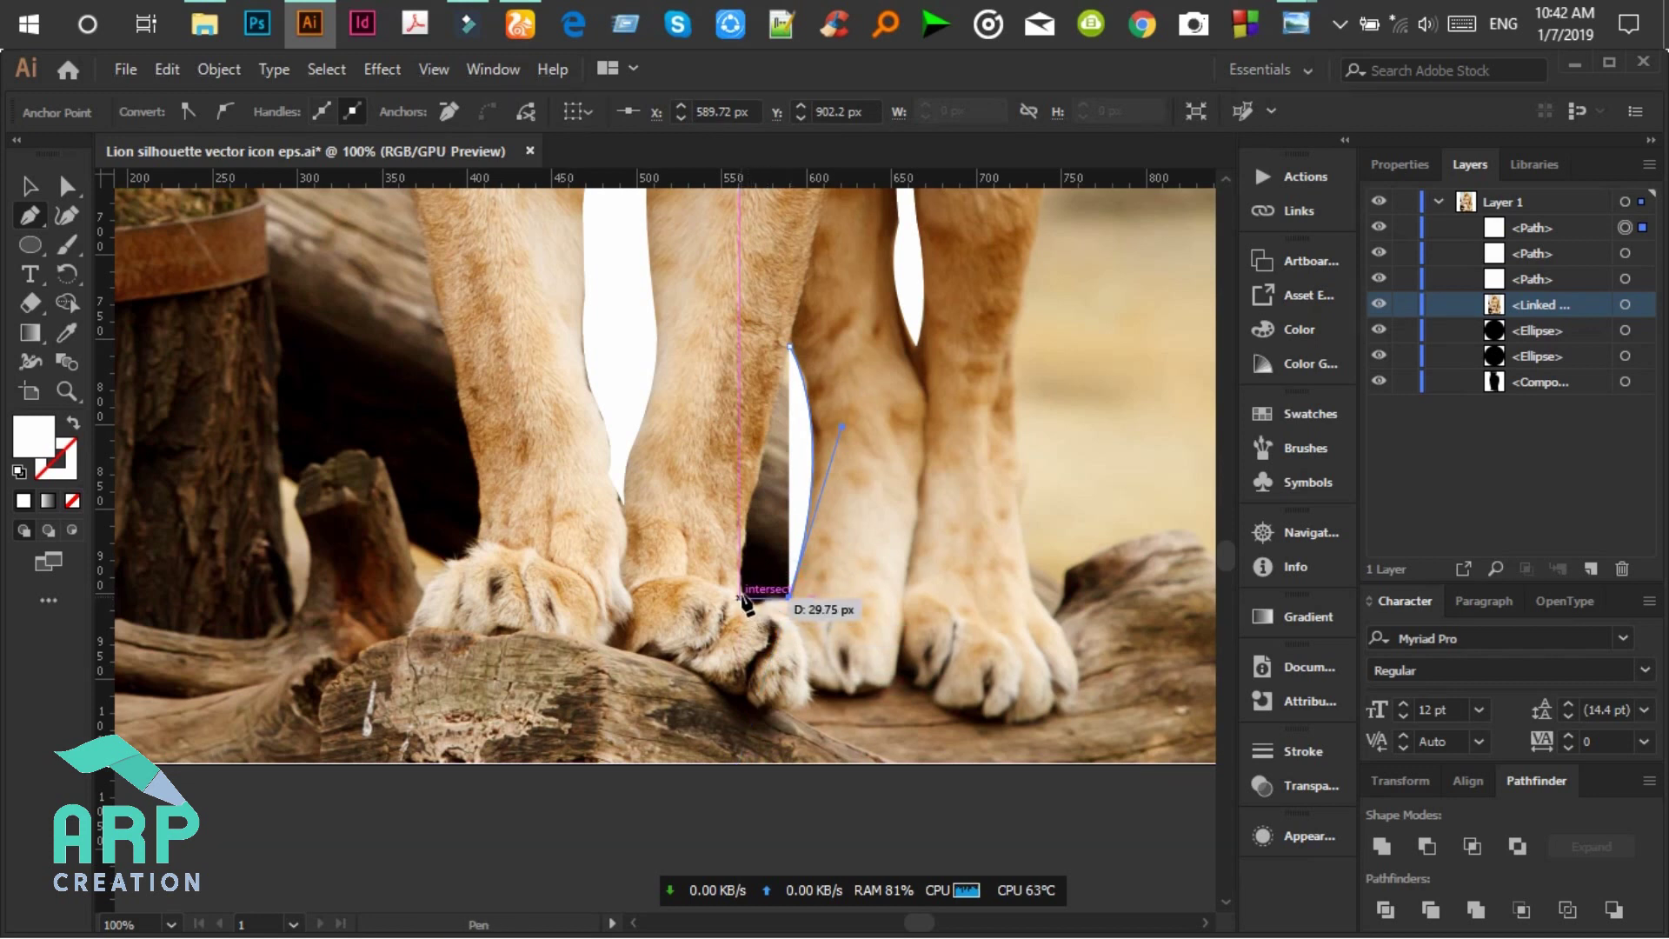
{"action": "left_click_drag", "start_coordinate": [740, 591], "coordinate": [734, 563]}
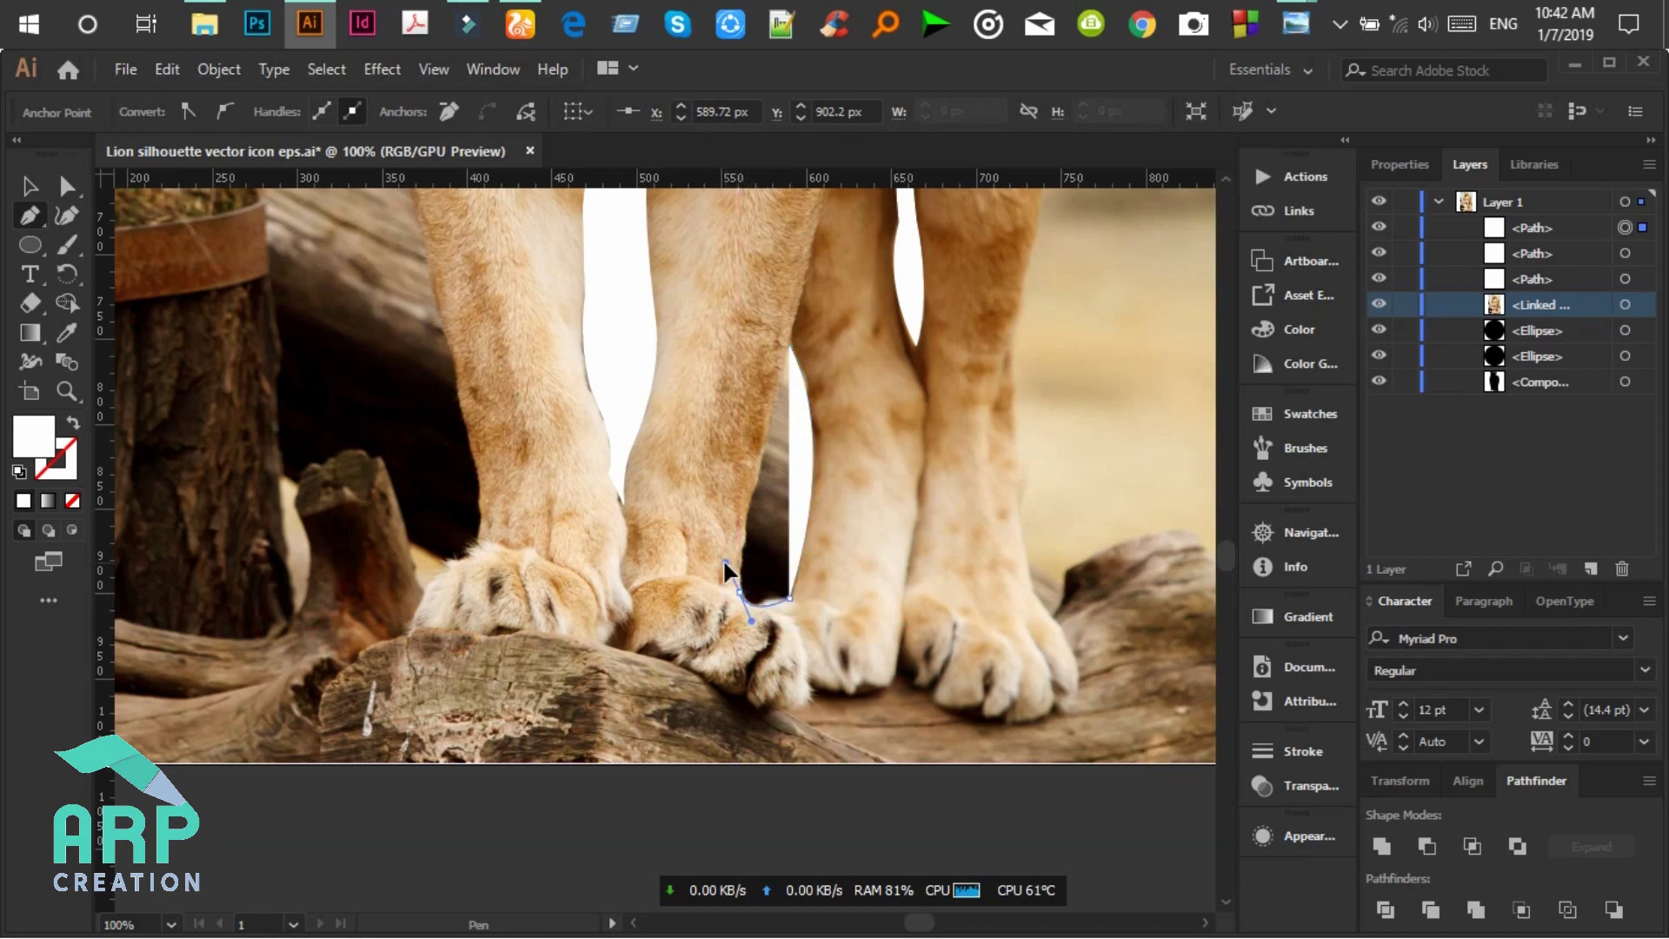
{"action": "left_click", "coordinate": [737, 599]}
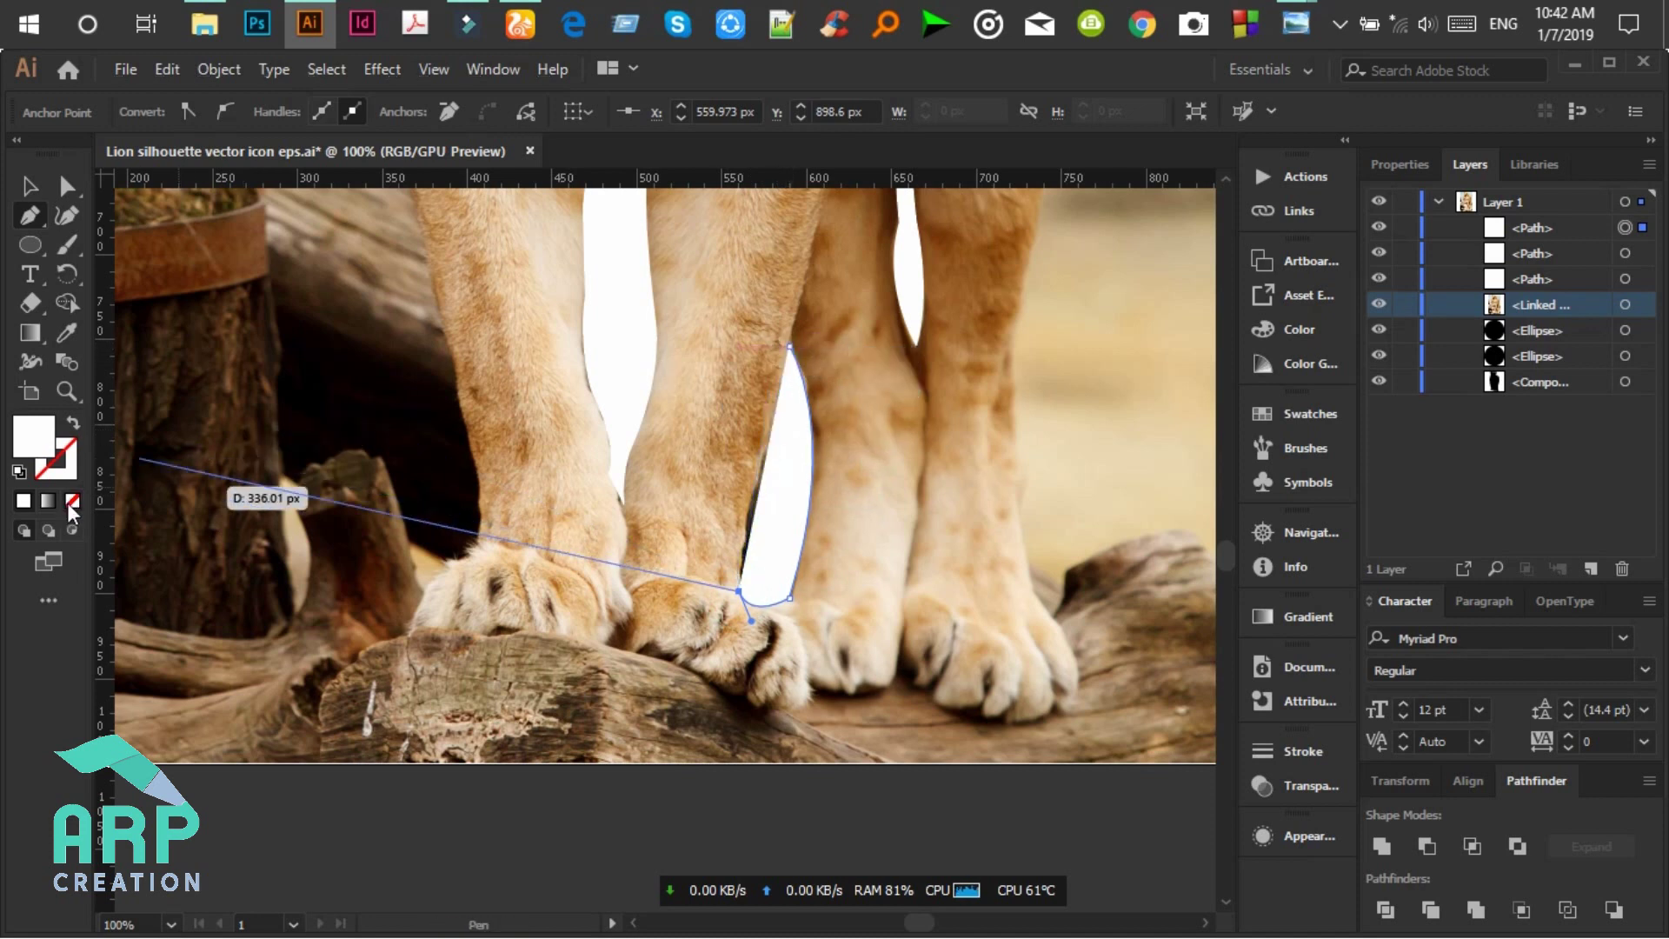
{"action": "key", "text": "slash"}
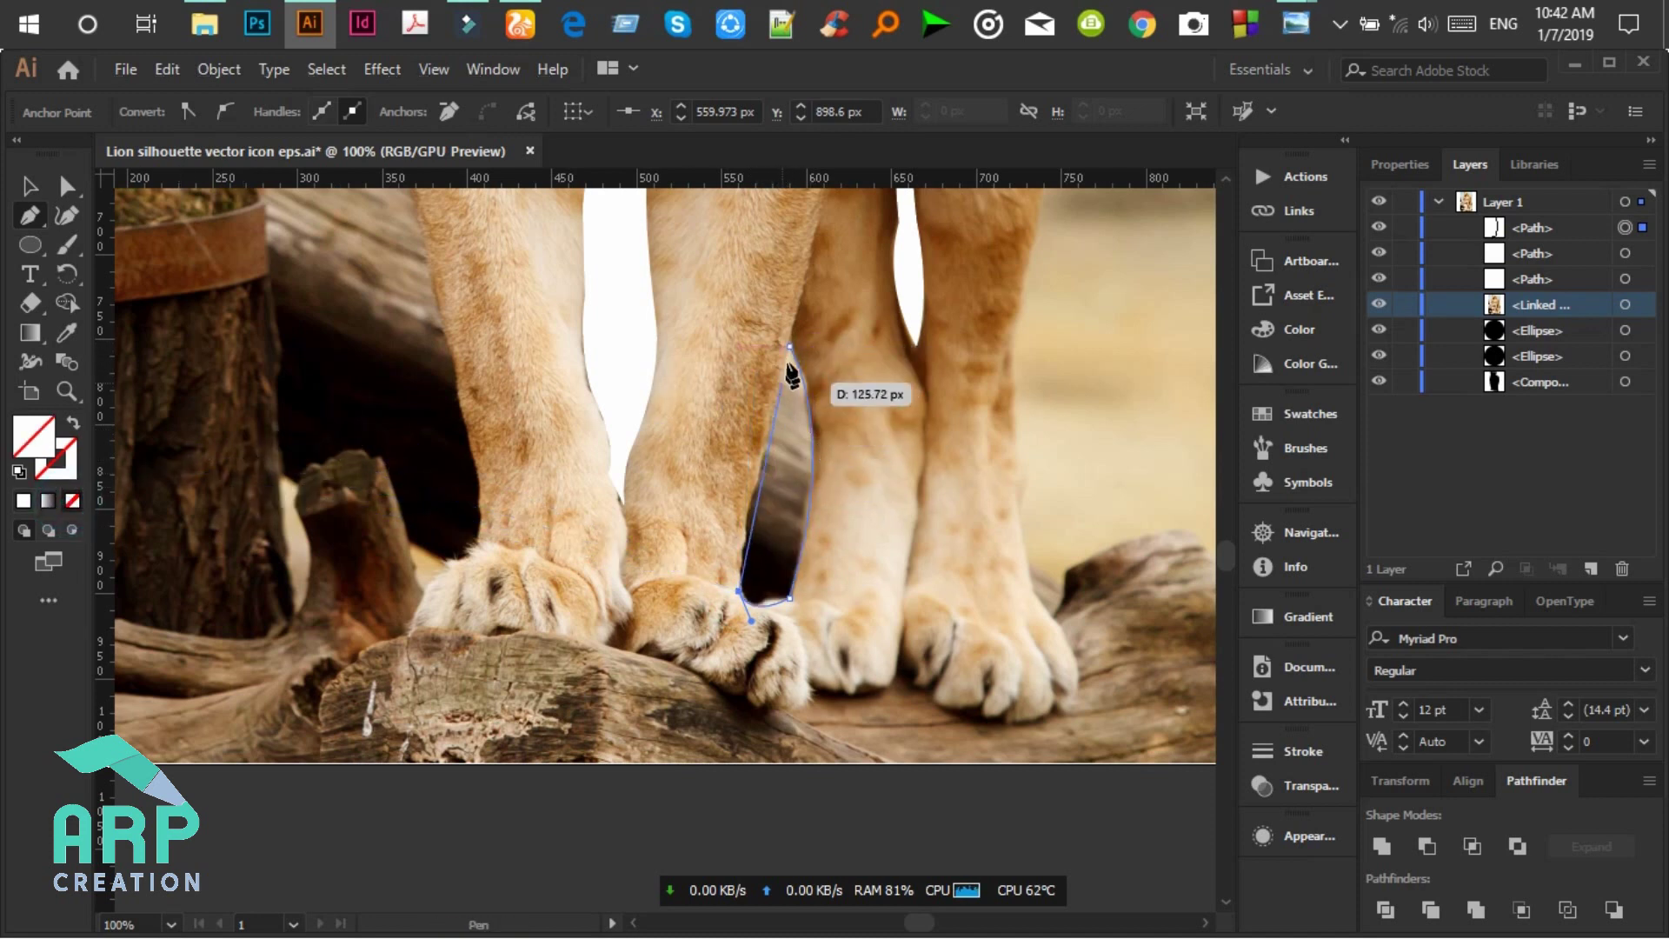
{"action": "left_click_drag", "start_coordinate": [789, 345], "coordinate": [817, 326]}
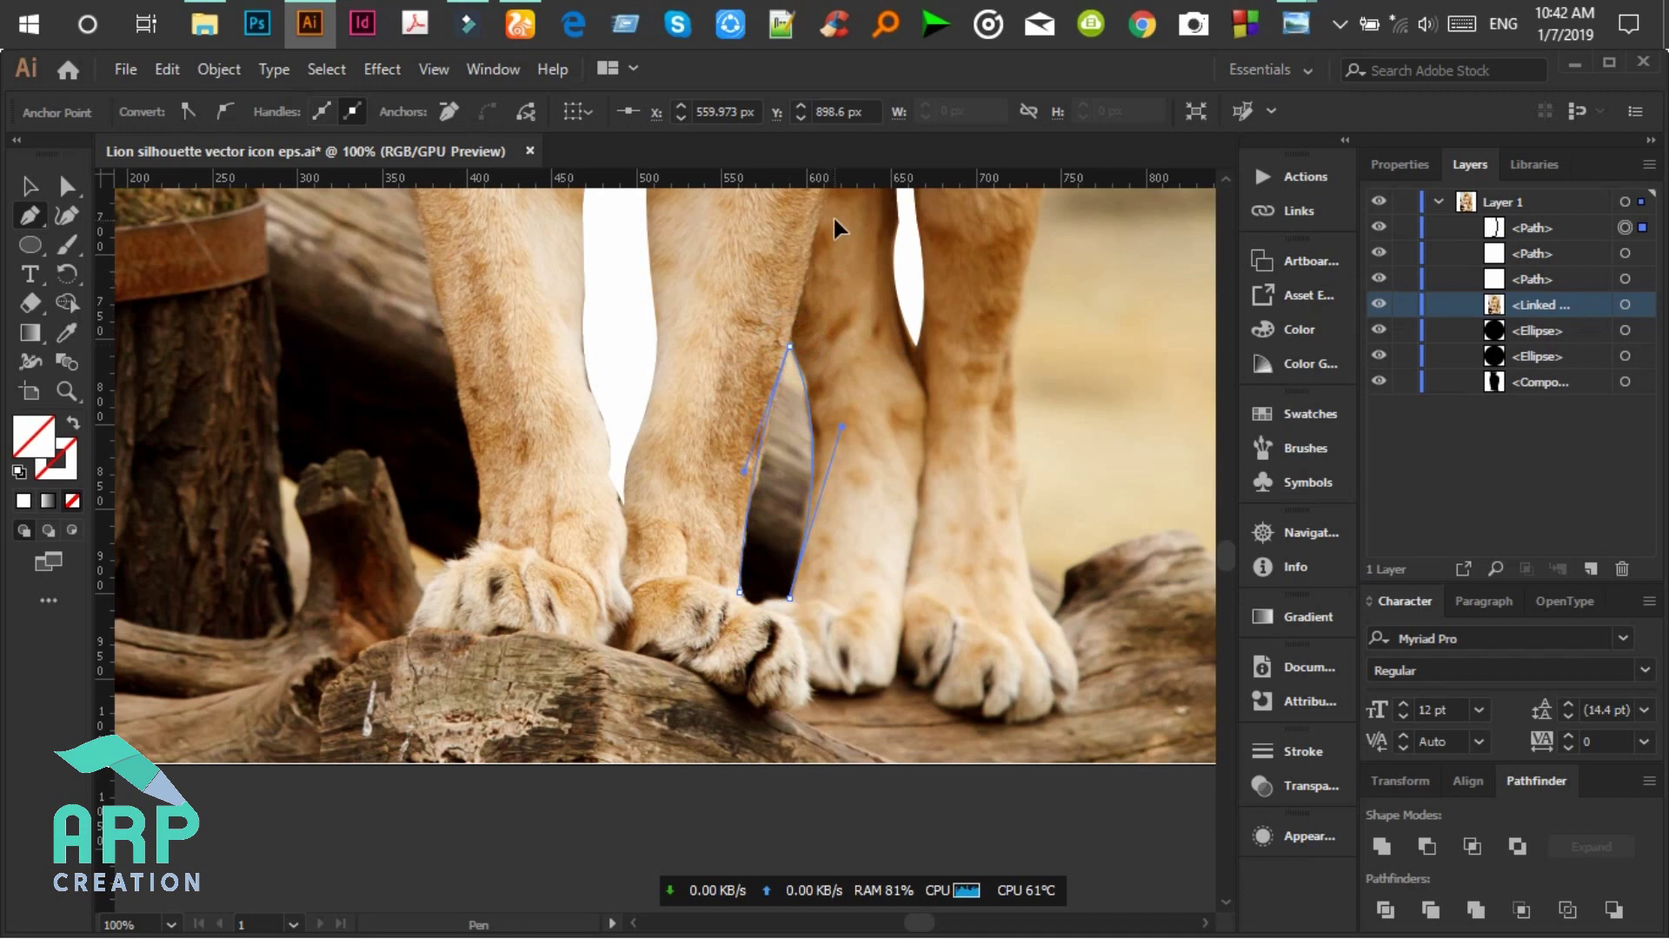
Step: Set the middle-leg gap shape's fill to white
{"action": "left_click", "coordinate": [24, 500]}
{"action": "left_click", "coordinate": [30, 186]}
{"action": "left_click", "coordinate": [1189, 249]}
Step: Delete the lioness reference photo and zoom out to the whole artboard
{"action": "left_click", "coordinate": [1094, 519]}
{"action": "key", "text": "ctrl+minus"}
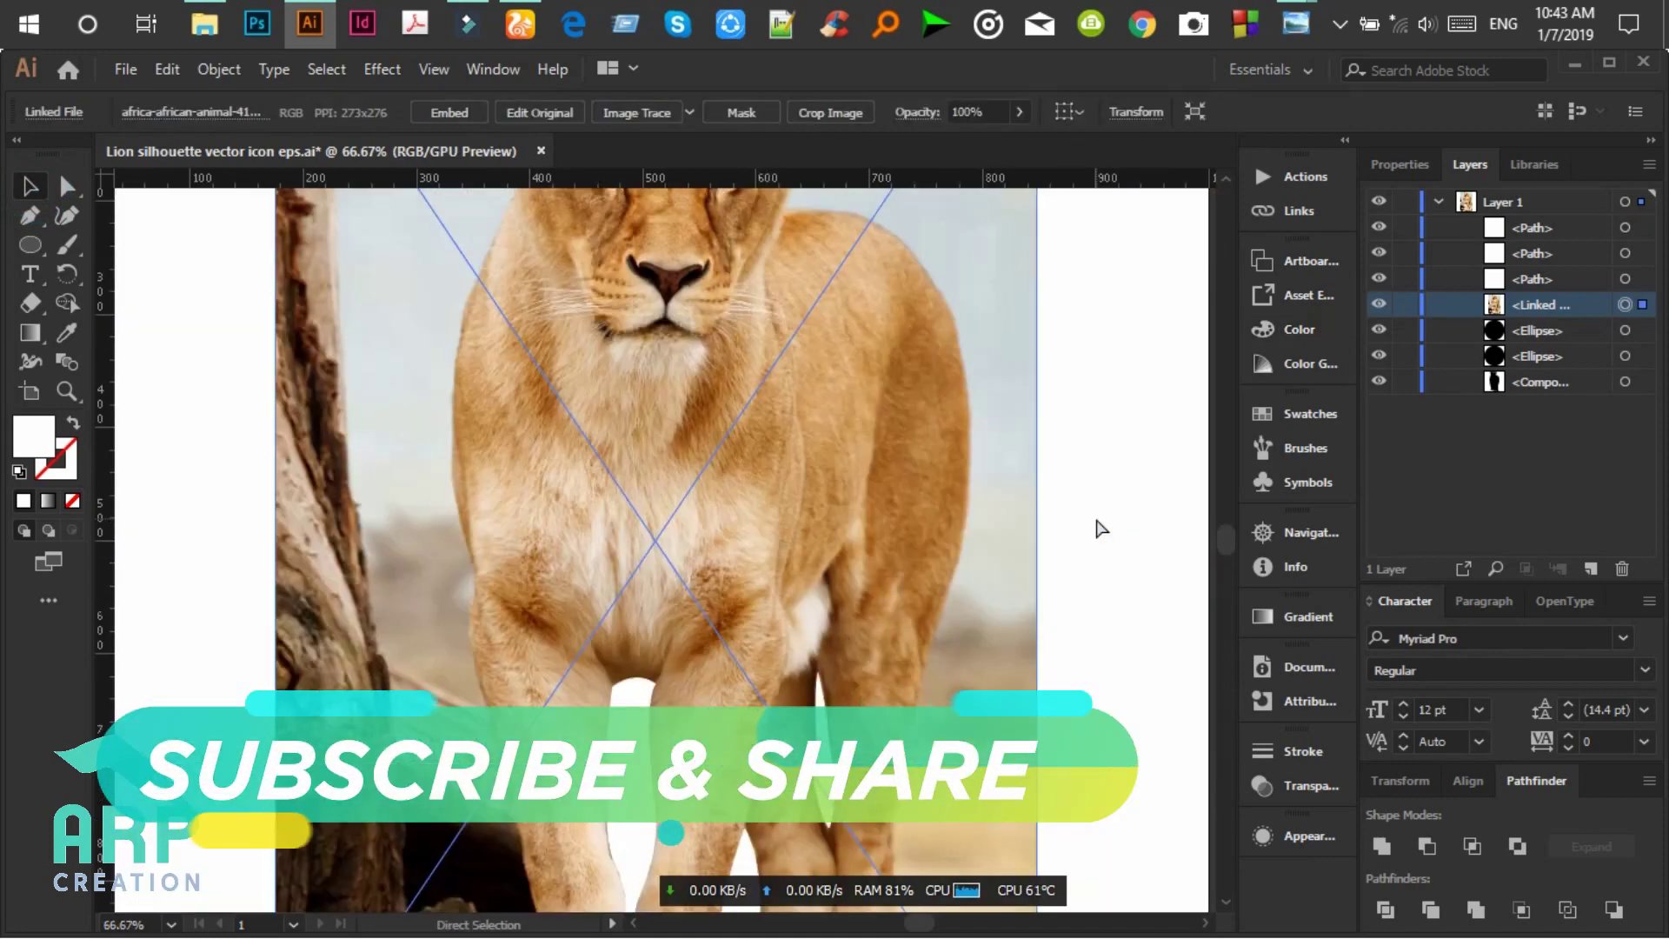
{"action": "key", "text": "ctrl+minus"}
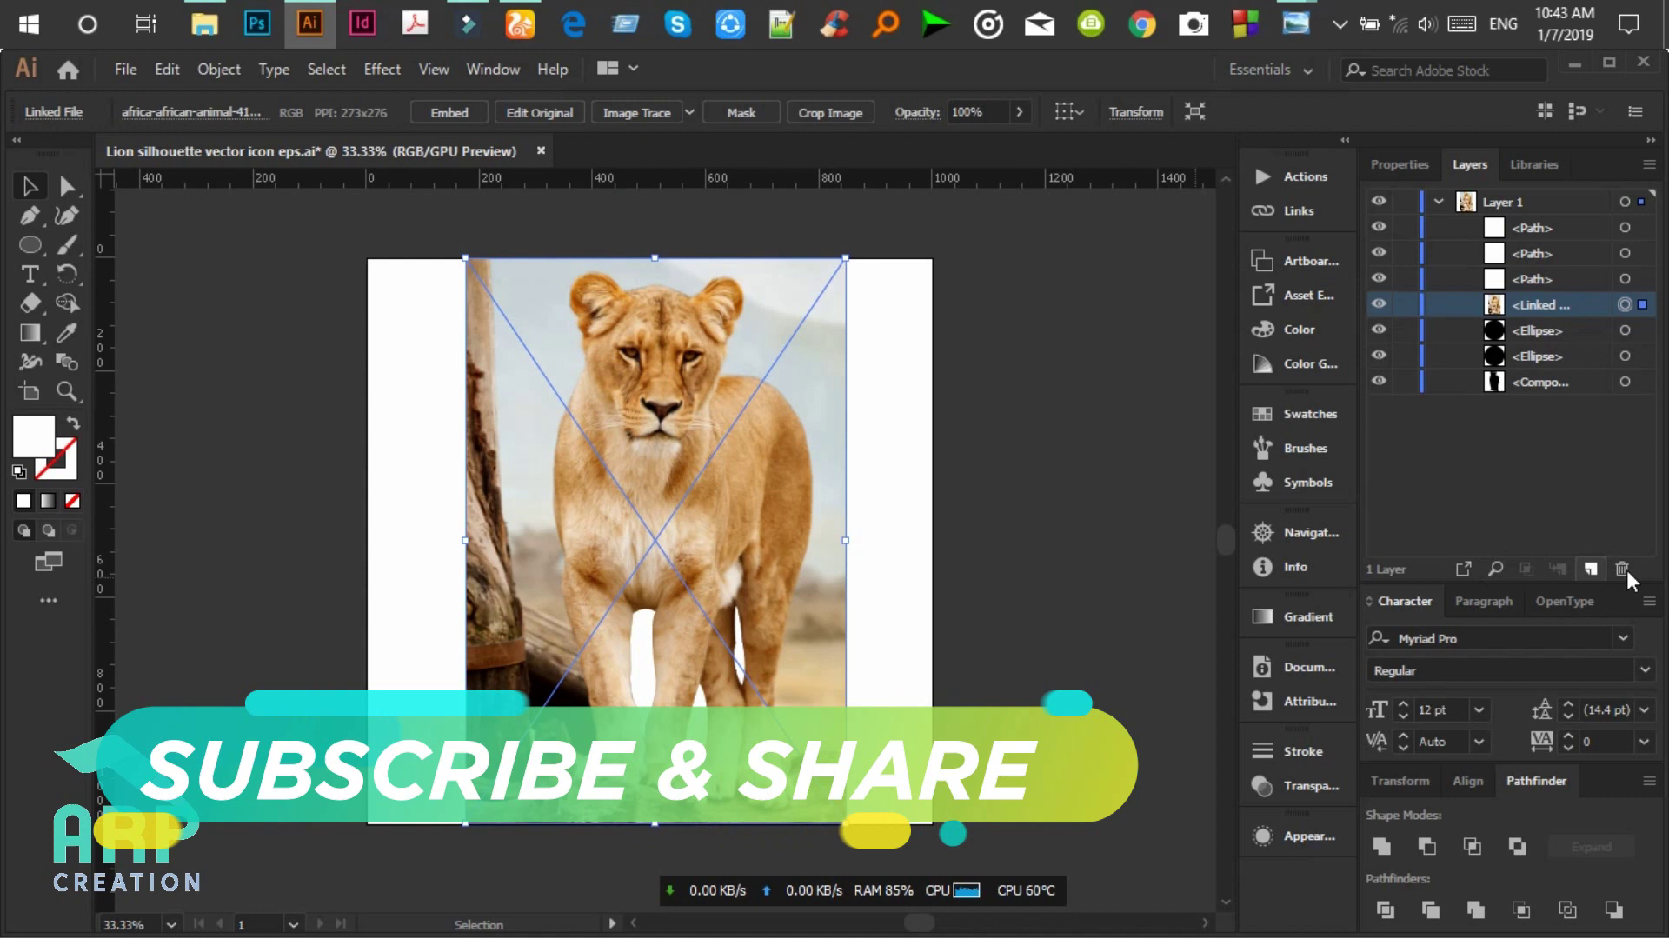
{"action": "left_click", "coordinate": [1622, 568]}
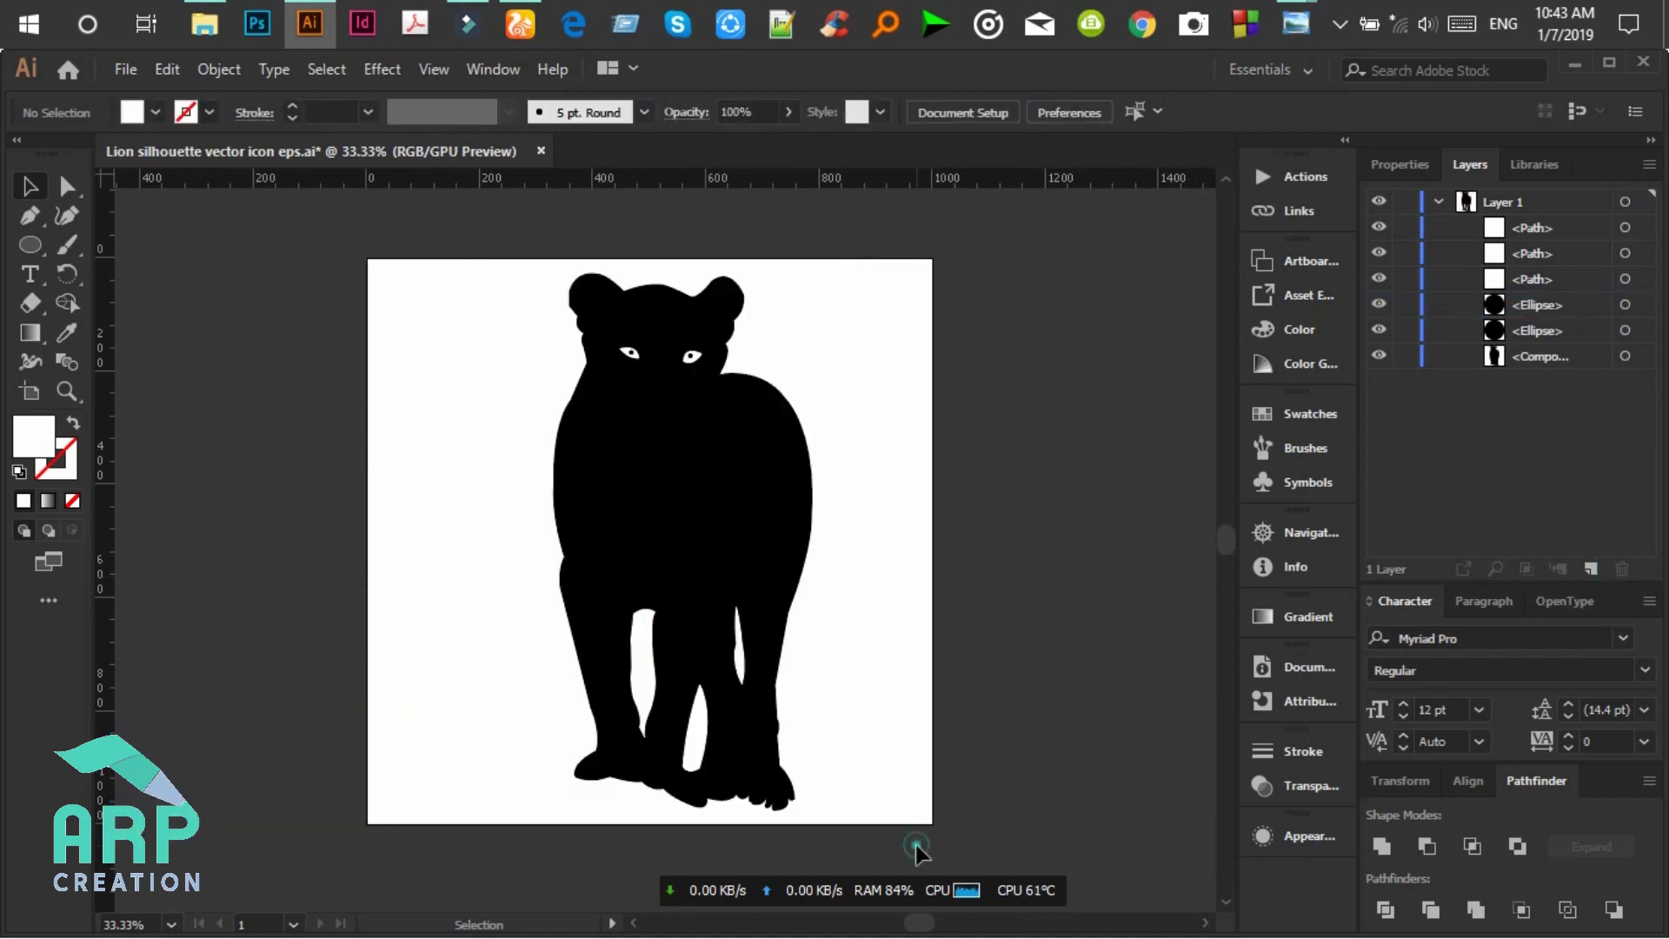
Step: Select all silhouette shapes and apply Pathfinder Minus Front to punch out the leg gaps
{"action": "left_click_drag", "start_coordinate": [982, 813], "coordinate": [374, 531]}
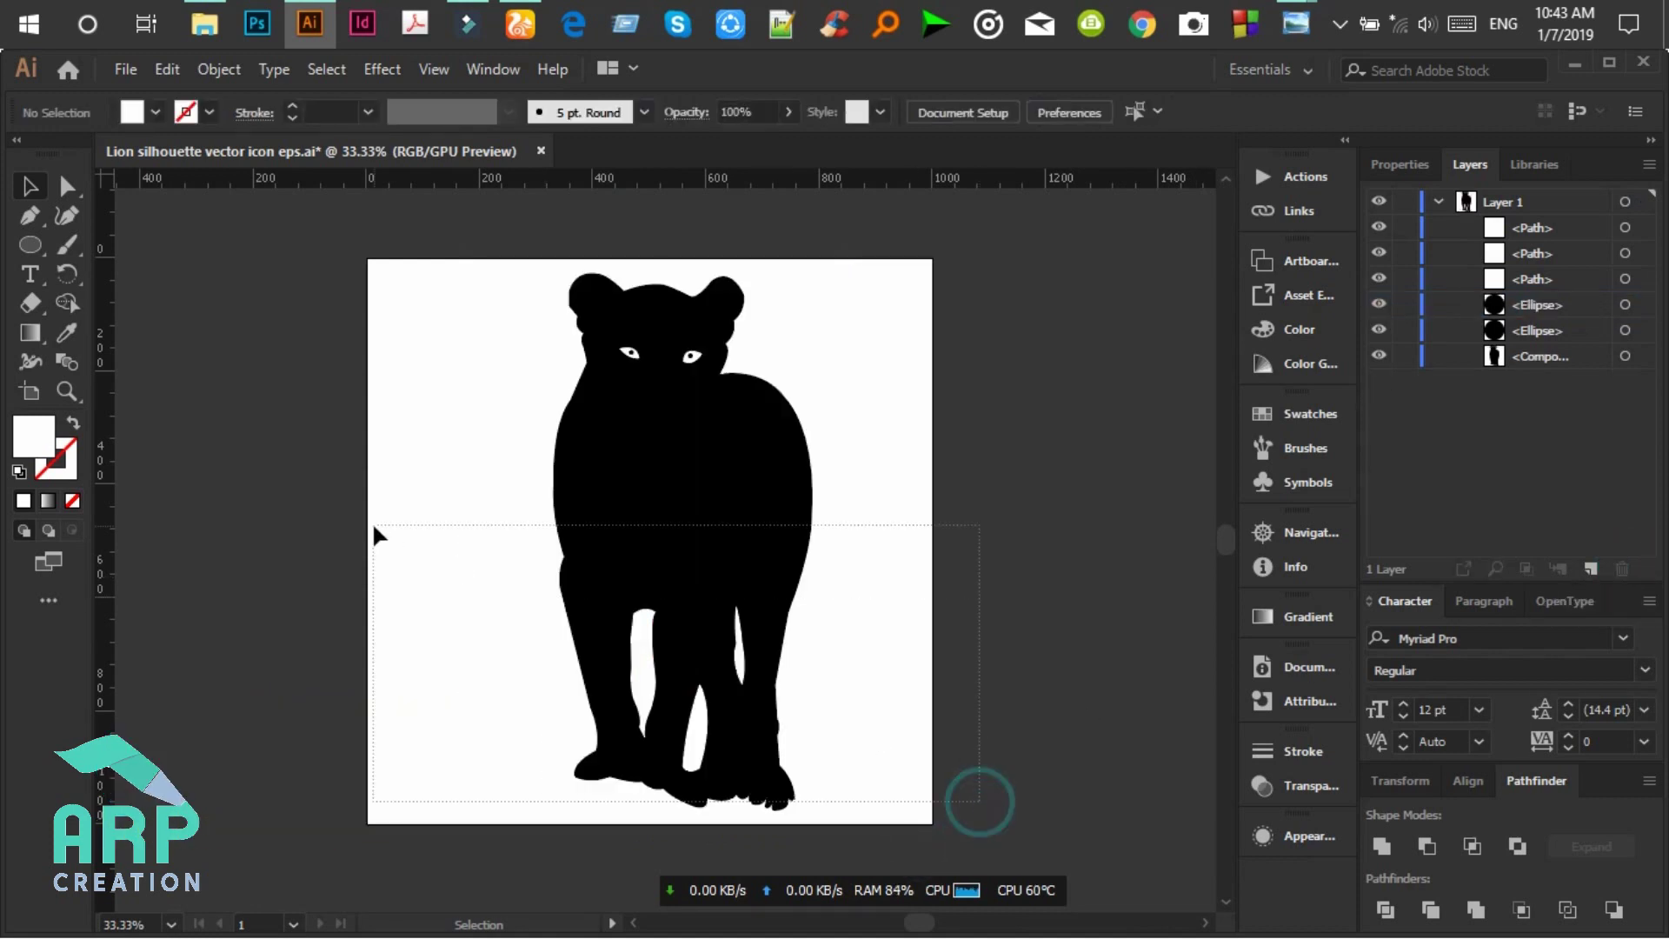
{"action": "left_click", "coordinate": [1428, 845]}
{"action": "left_click", "coordinate": [967, 584]}
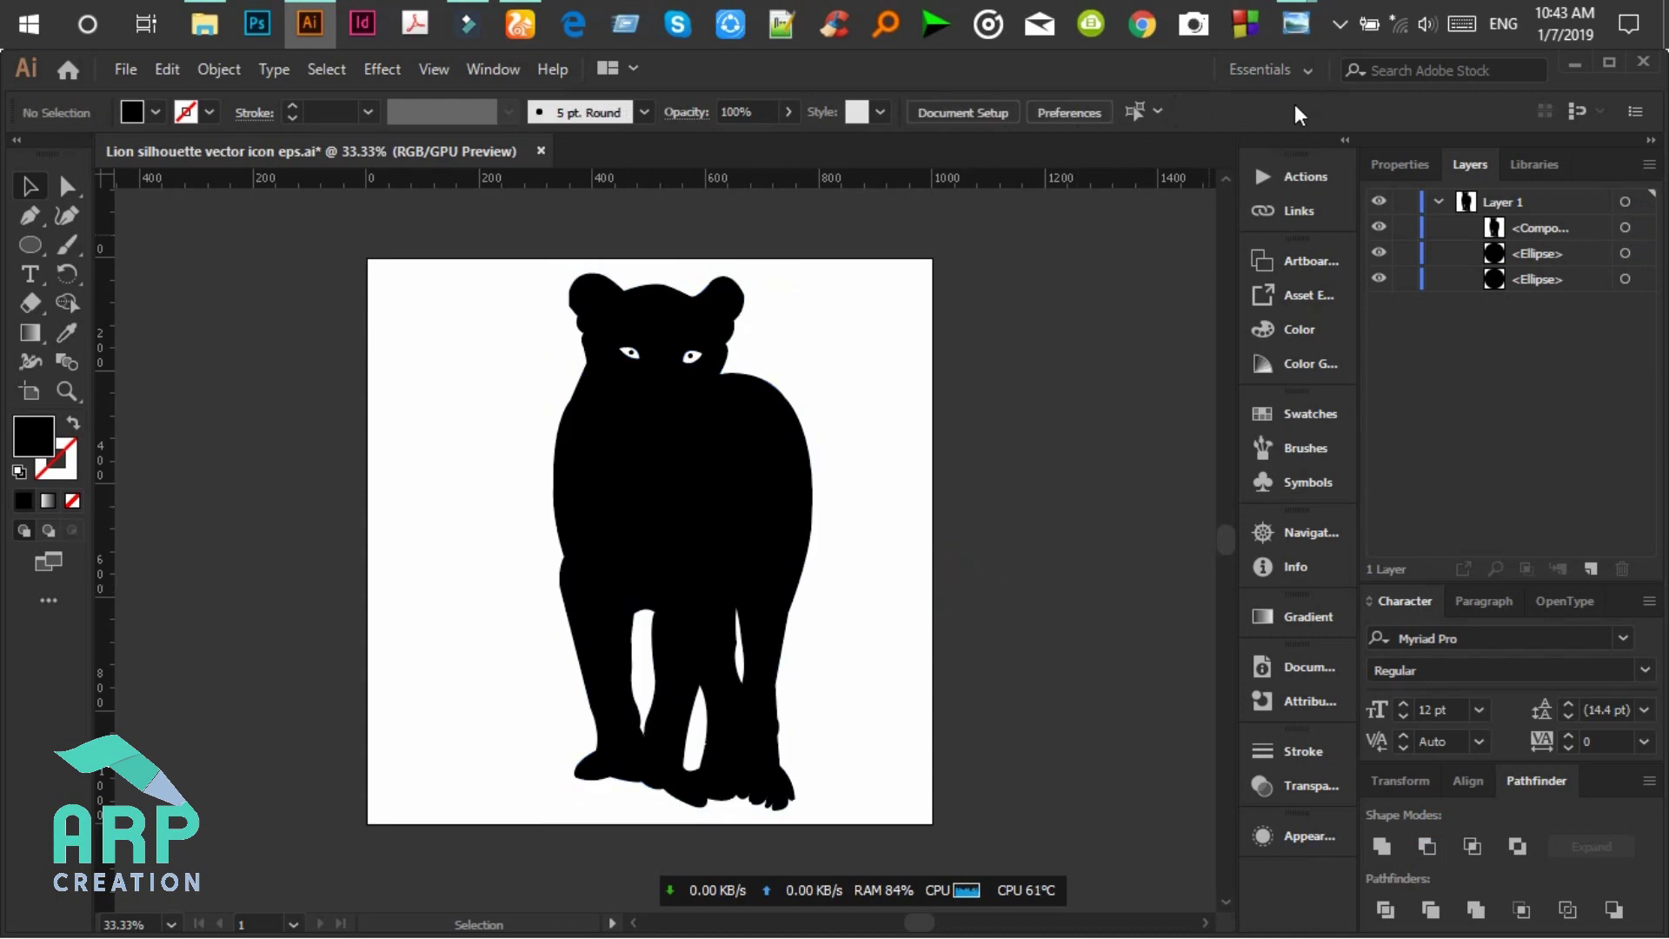
Step: View Lion silhouette vector icon eps.jpg in Photo Viewer beside the artwork, then minimize Illustrator
{"action": "key", "text": "ctrl+plus"}
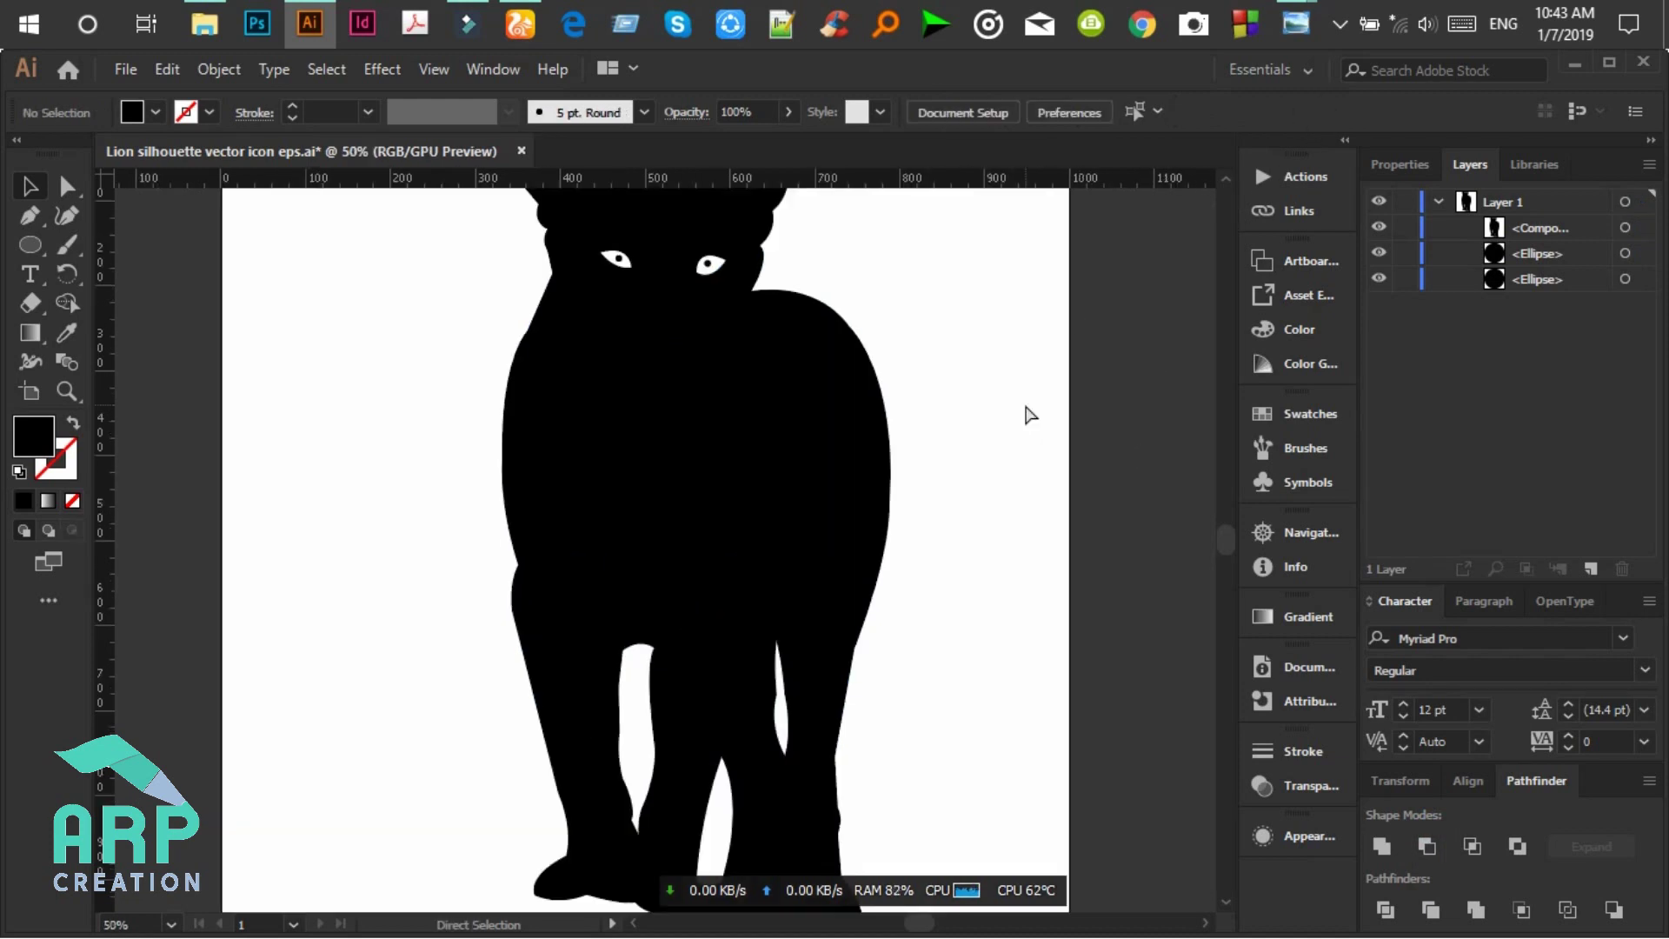
{"action": "key", "text": "ctrl+minus"}
{"action": "mouse_move", "coordinate": [1291, 23]}
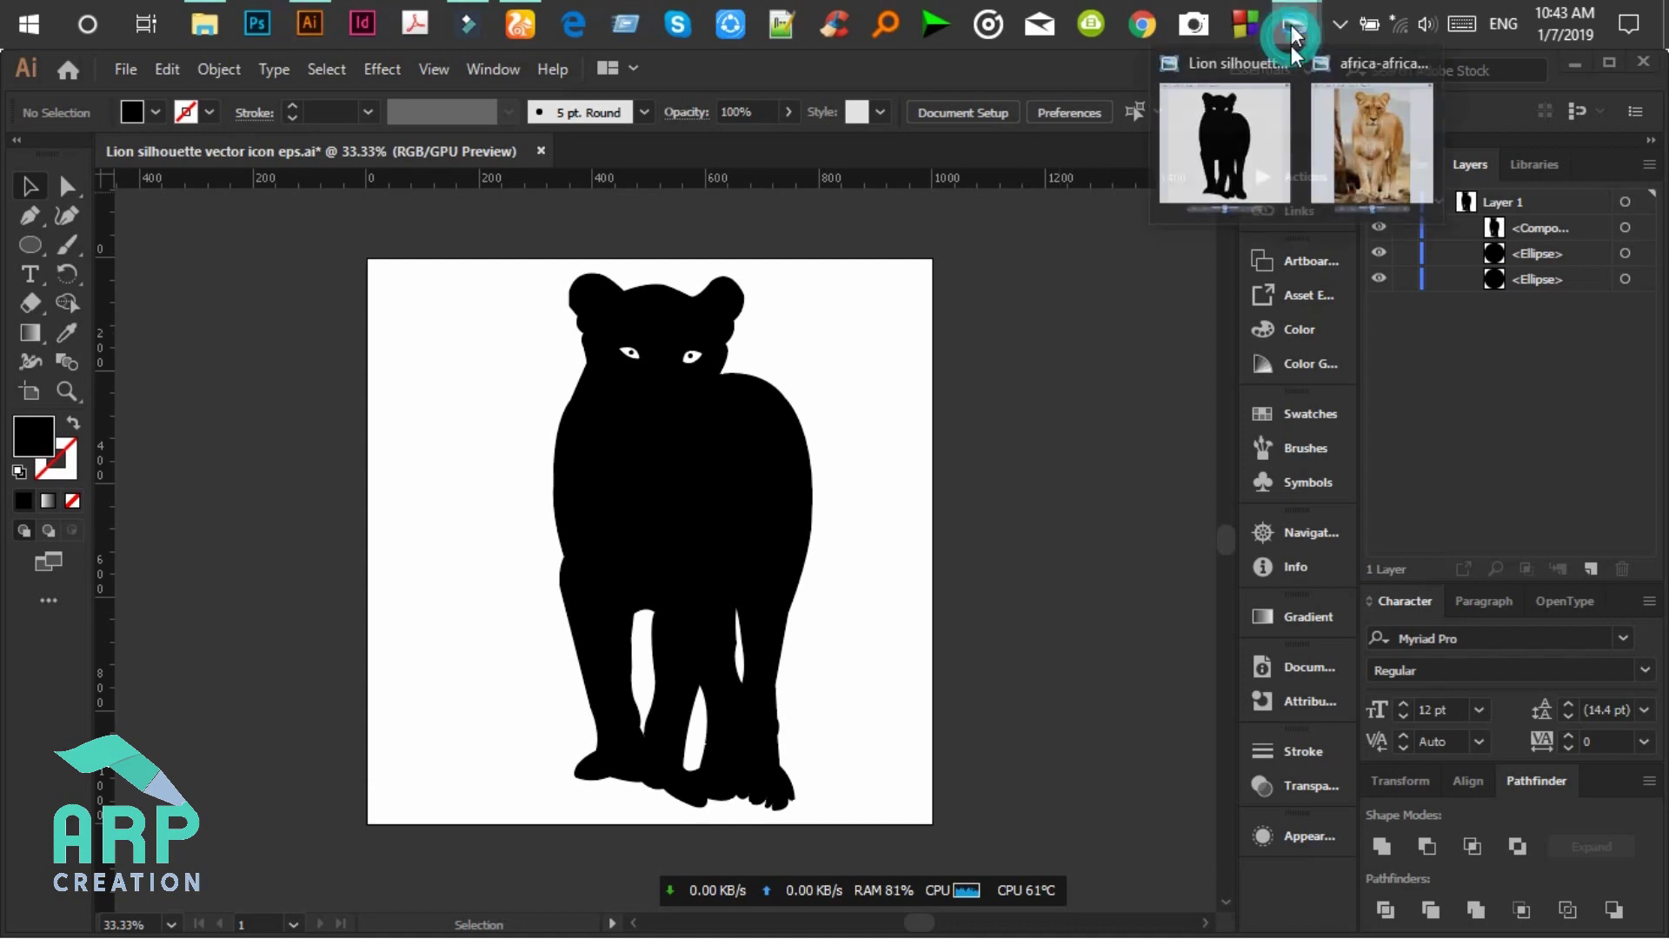
{"action": "left_click", "coordinate": [1213, 156]}
{"action": "left_click_drag", "start_coordinate": [1281, 85], "coordinate": [1352, 116]}
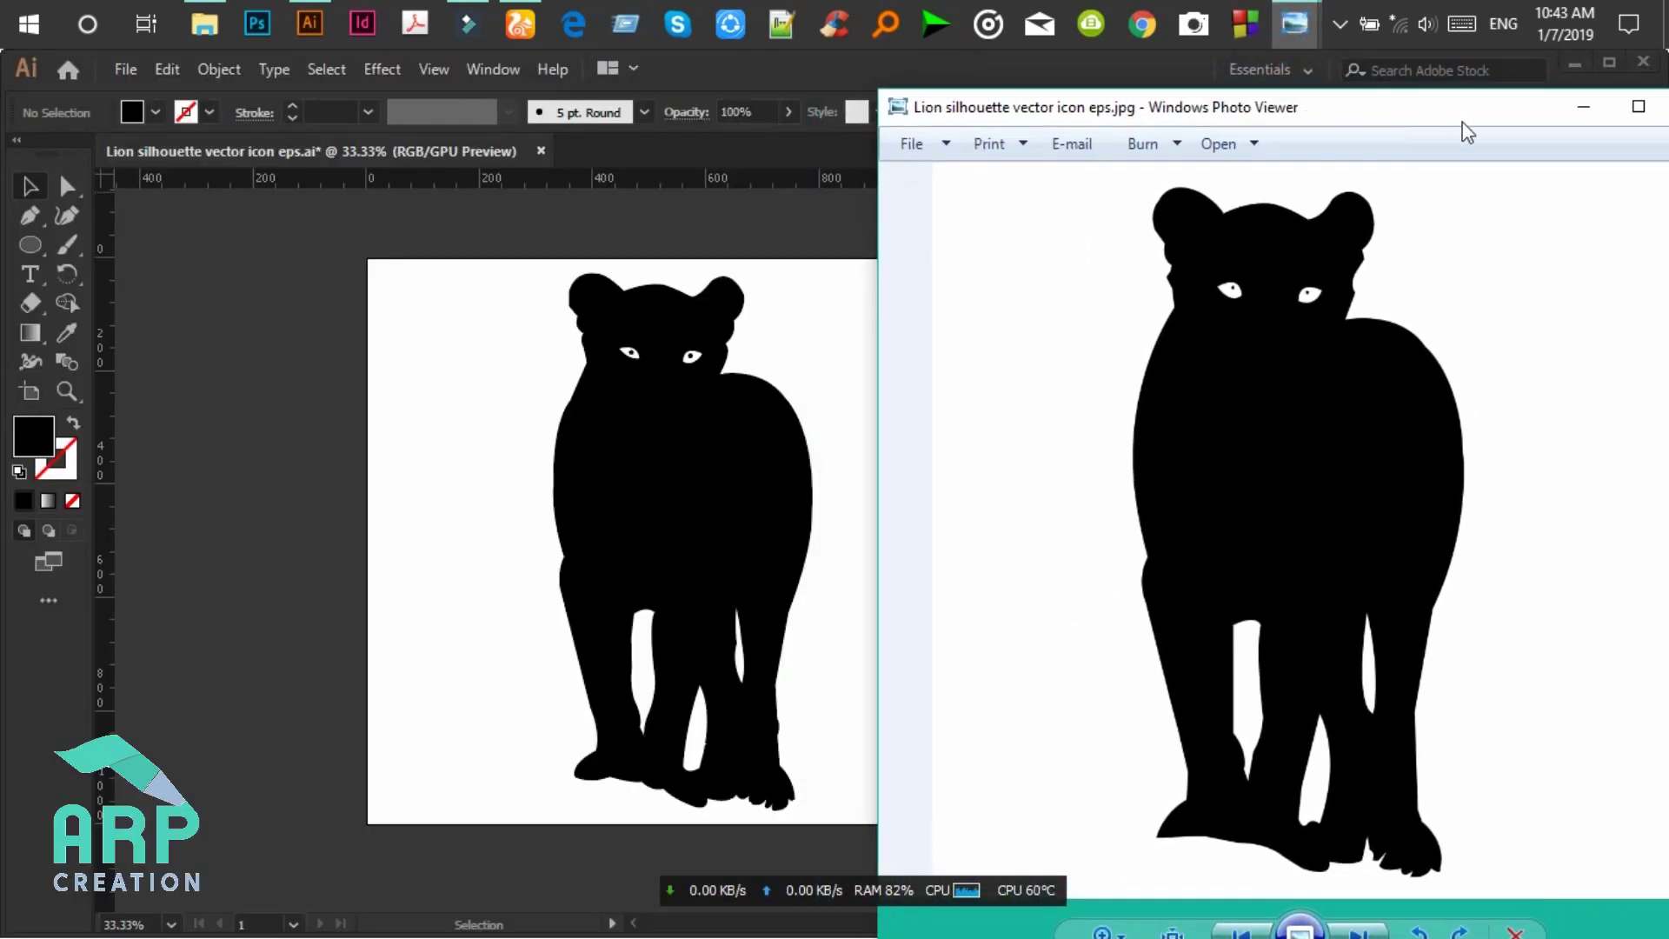
{"action": "left_click_drag", "start_coordinate": [1469, 111], "coordinate": [1276, 111]}
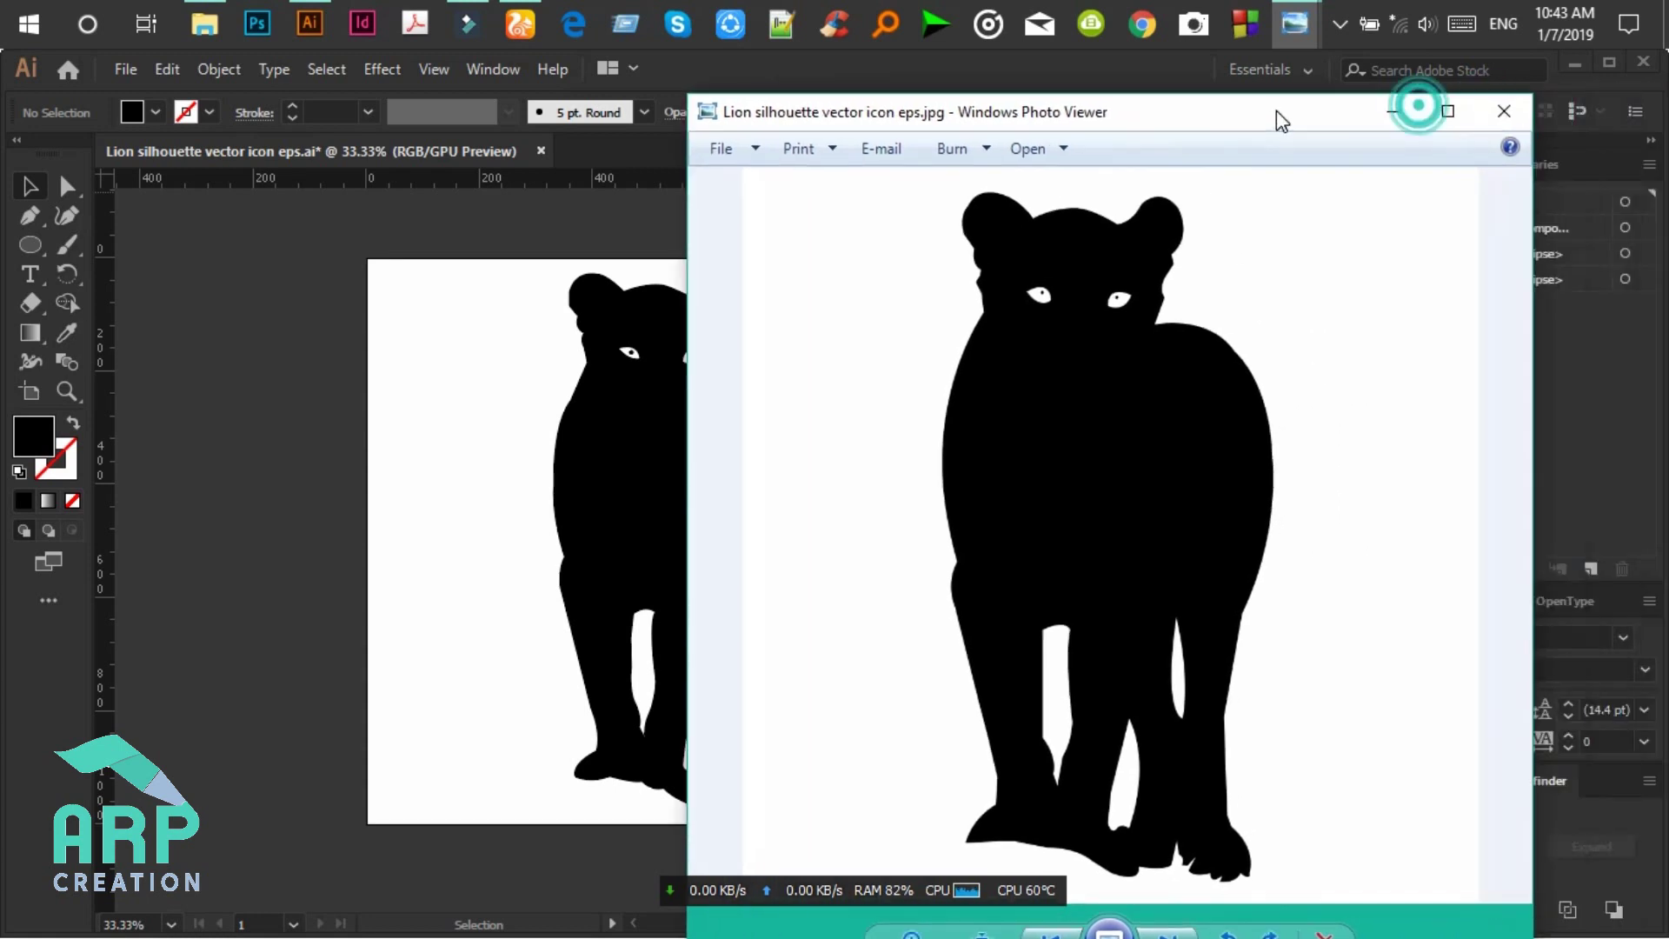
{"action": "left_click", "coordinate": [1395, 116]}
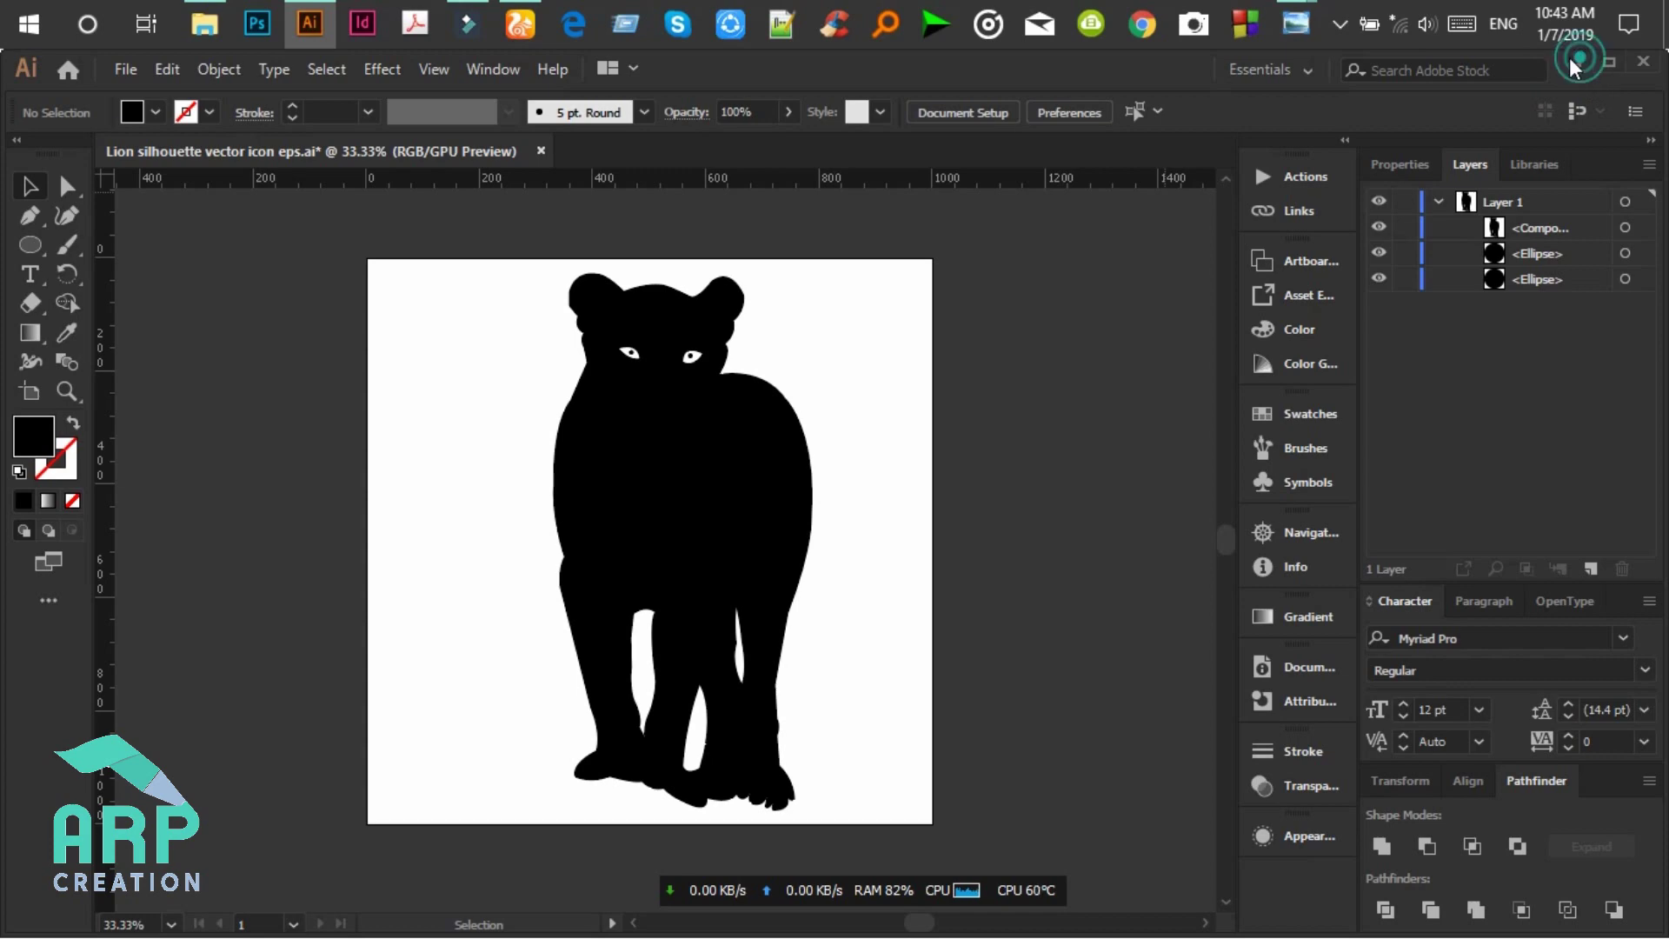
{"action": "left_click", "coordinate": [1577, 63]}
{"action": "mouse_move", "coordinate": [1293, 23]}
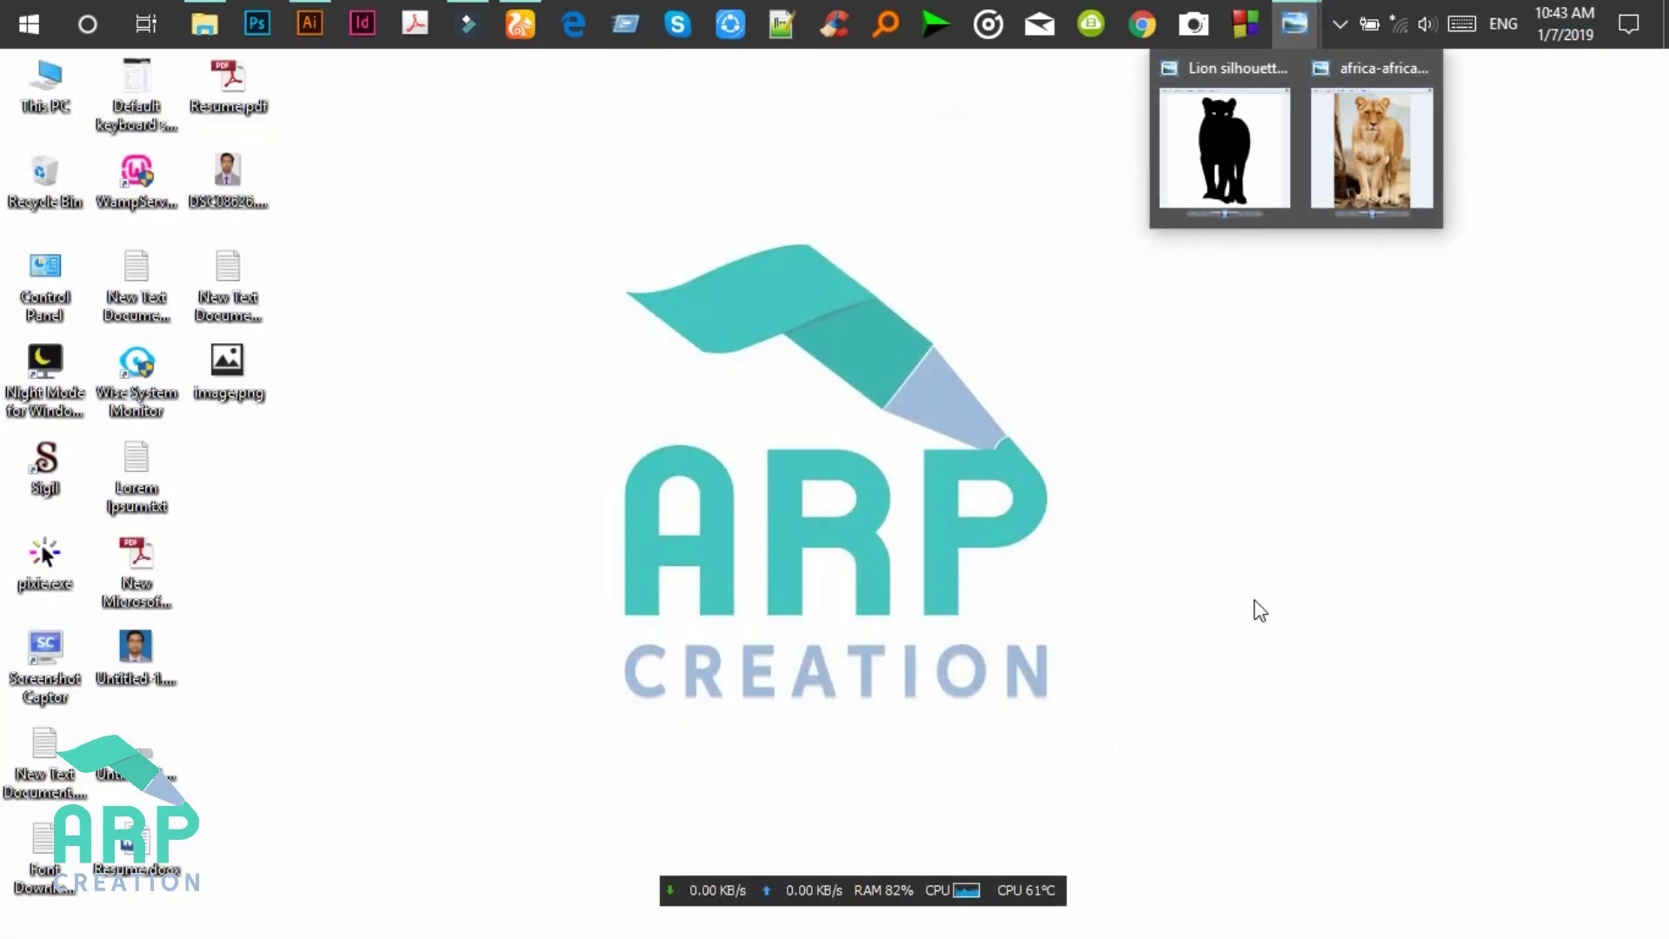
Step: Minimize the Photo Viewer window from the taskbar to leave the bare desktop
{"action": "left_click", "coordinate": [1253, 599]}
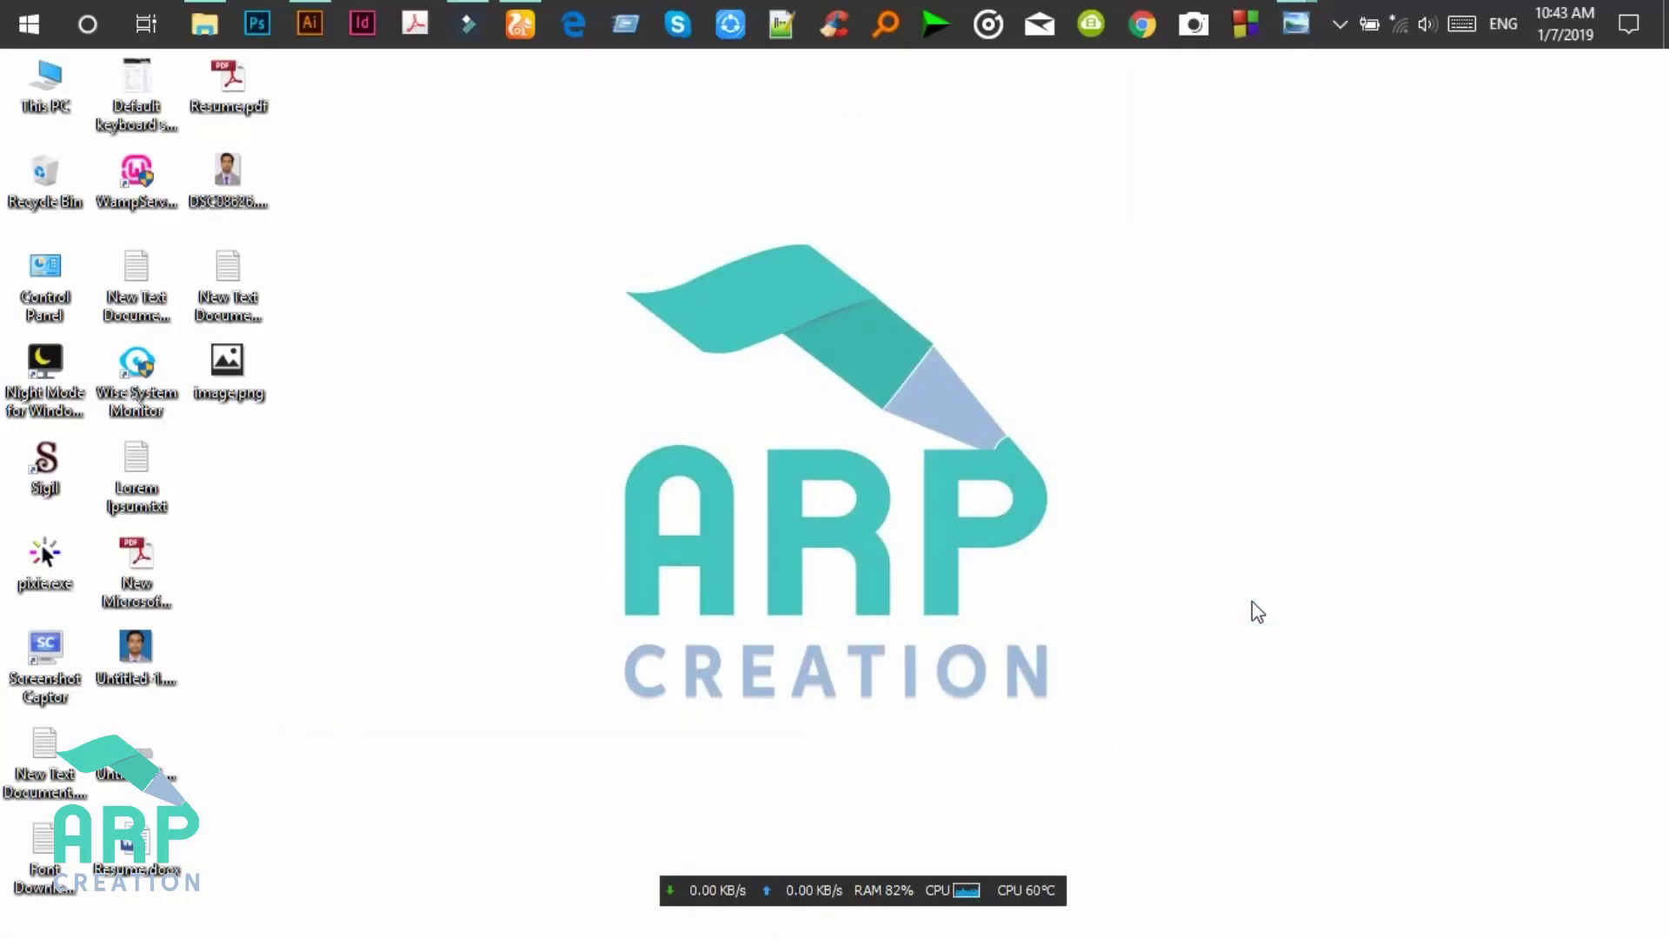